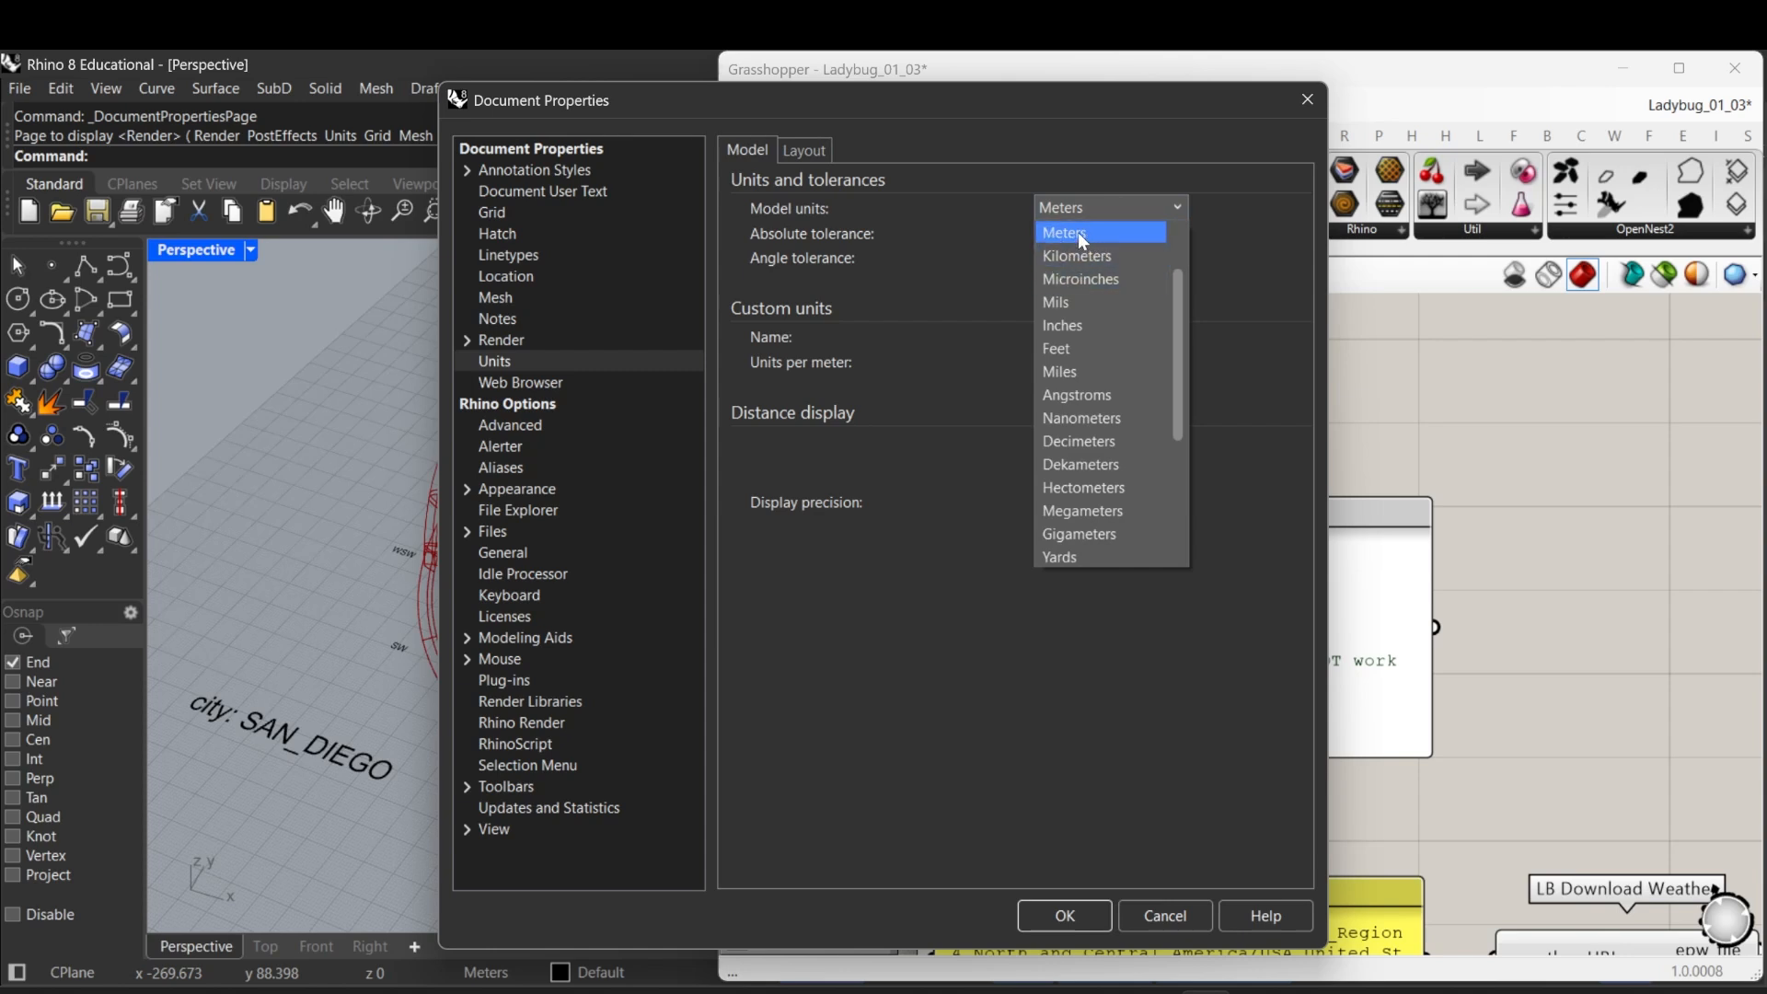
# Step: Review the available model units in the document properties, keep Meters and accept the settings
pyautogui.moveTo(1174, 311); pyautogui.dragTo(1175, 295)
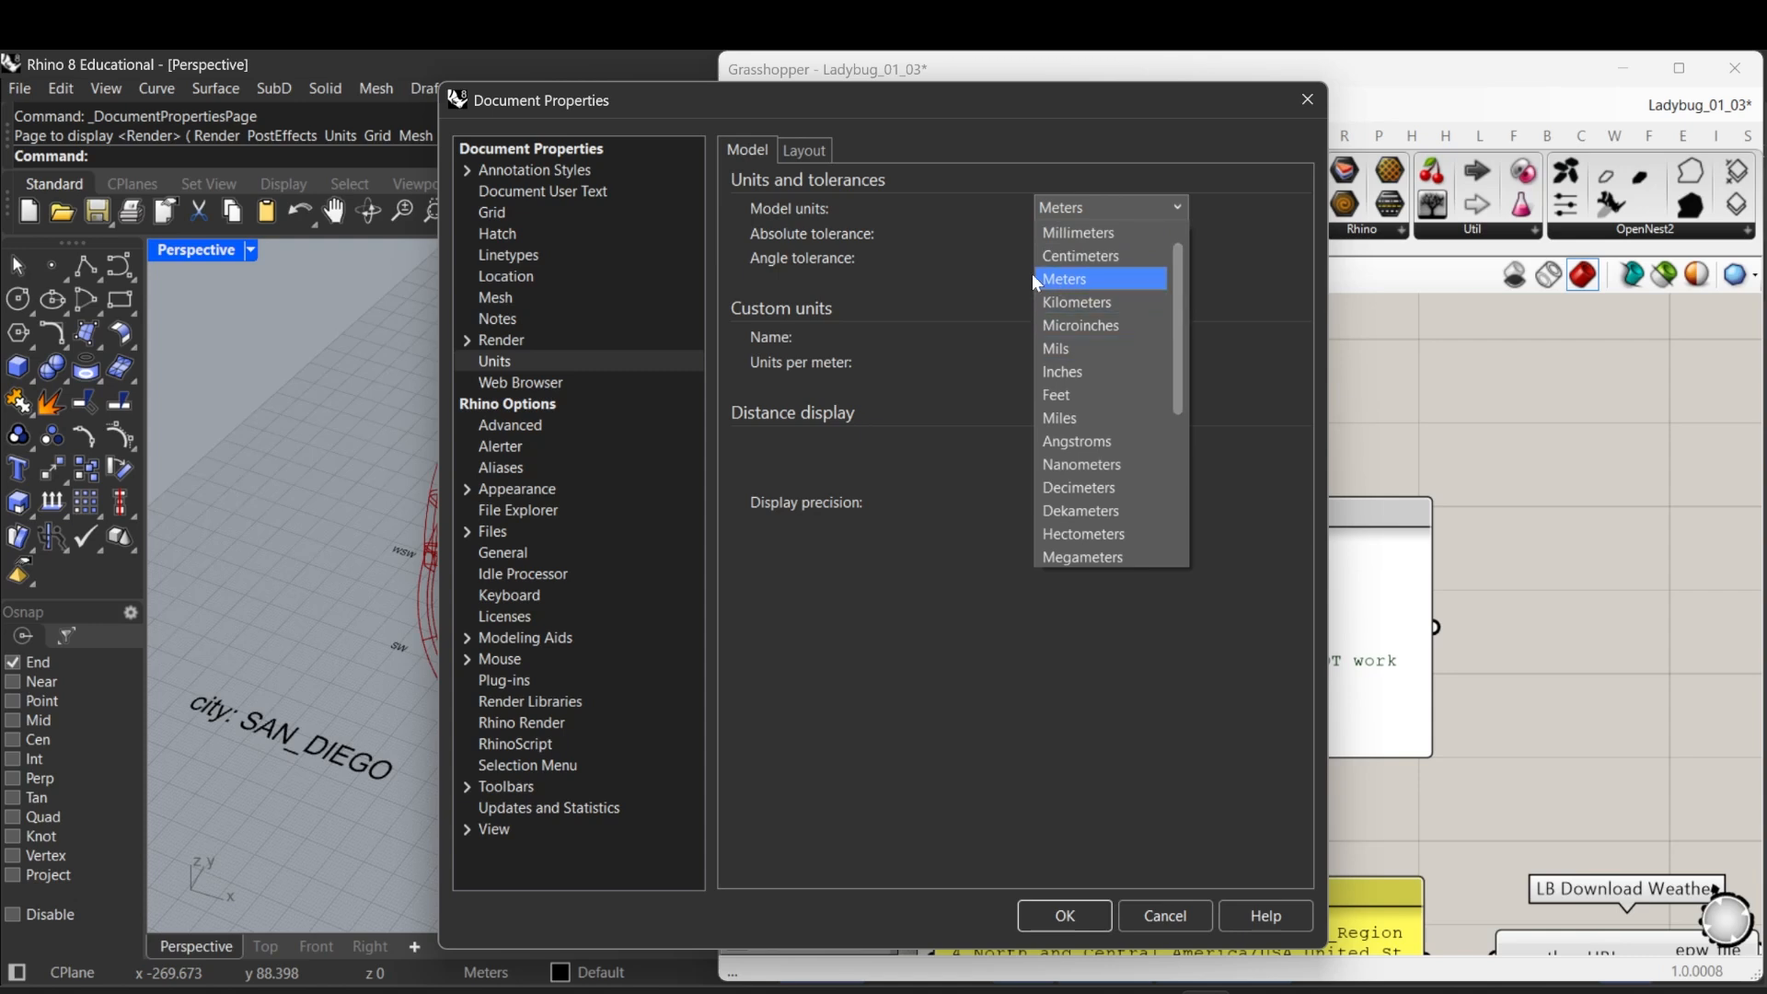
pyautogui.click(891, 636)
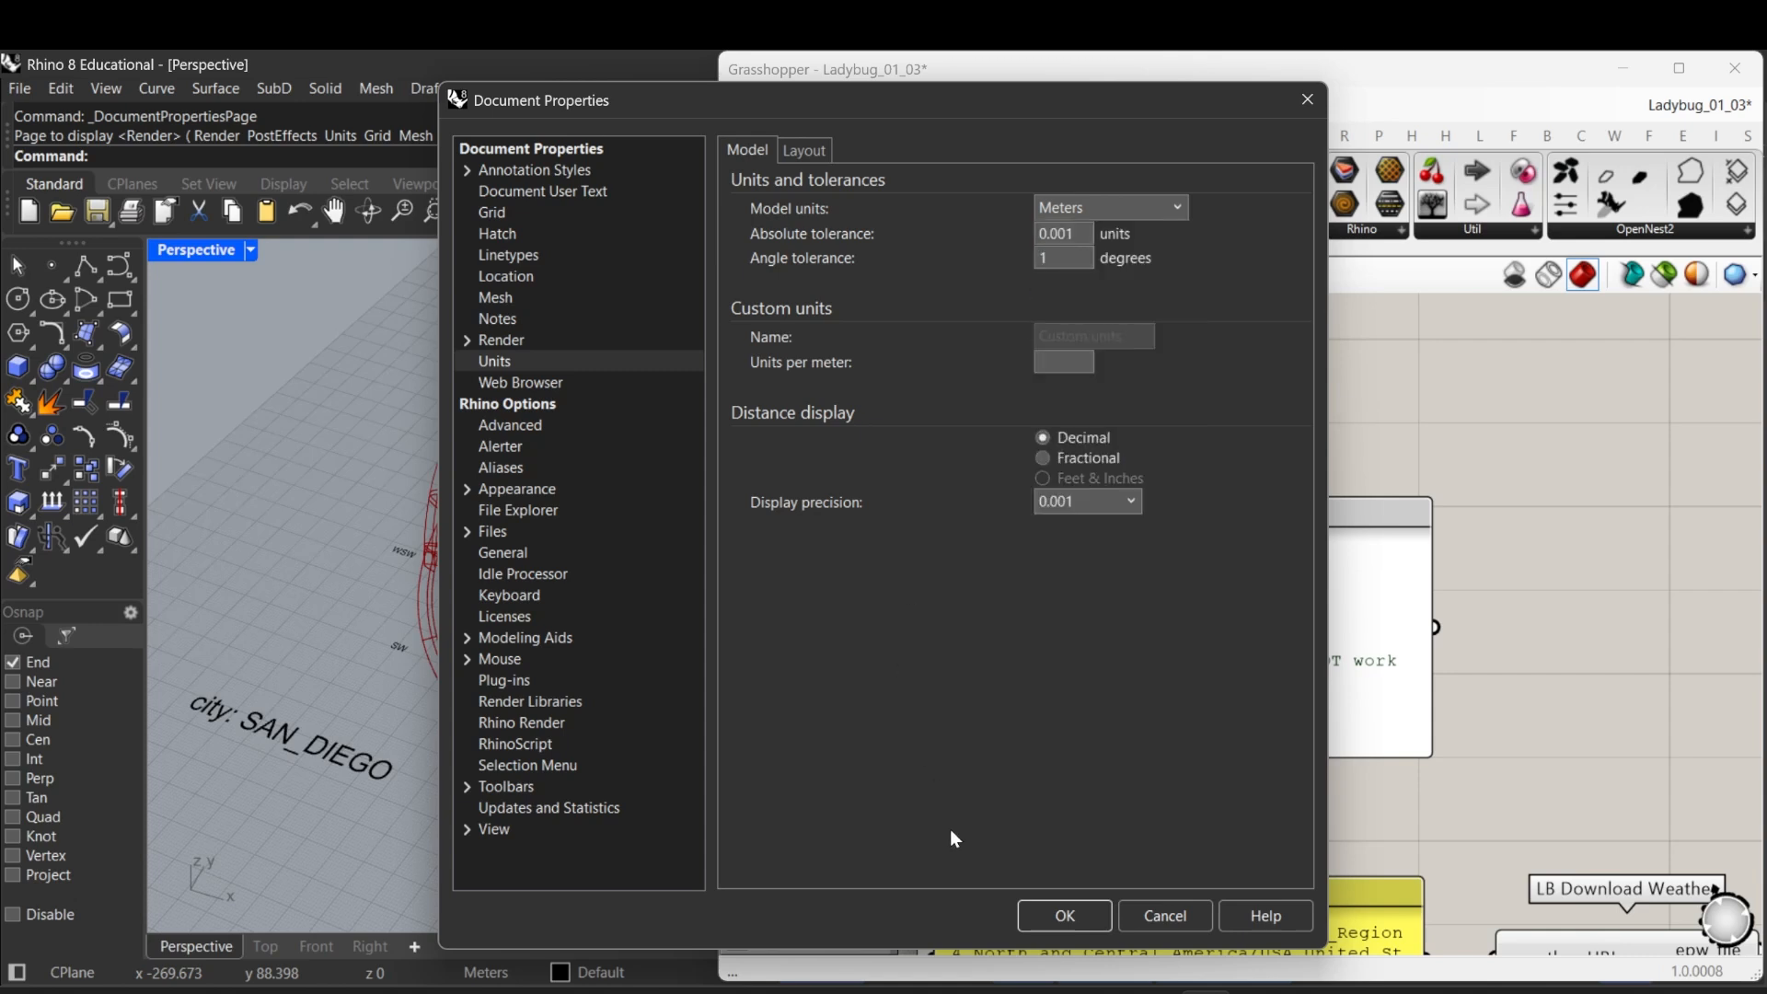
pyautogui.click(1063, 916)
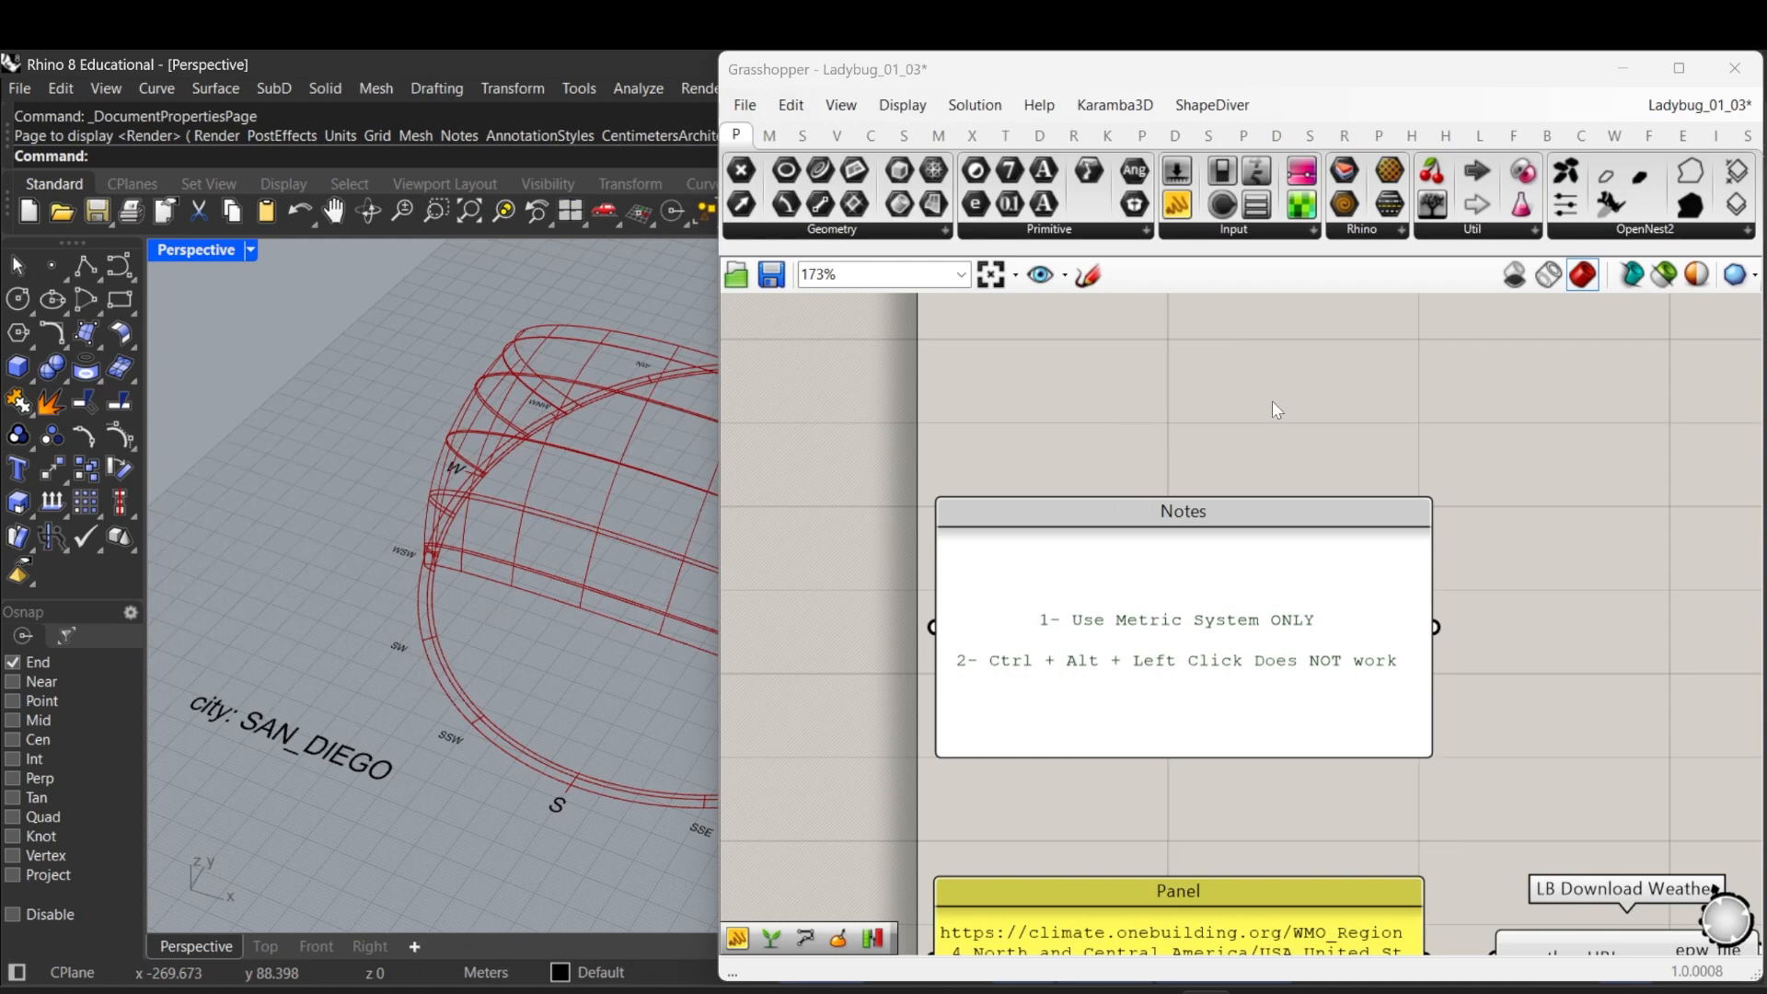
# Step: Place a temporary List Item component beside the Notes panel and delete it
pyautogui.moveTo(1501, 653); pyautogui.dragTo(1461, 605, button='right')
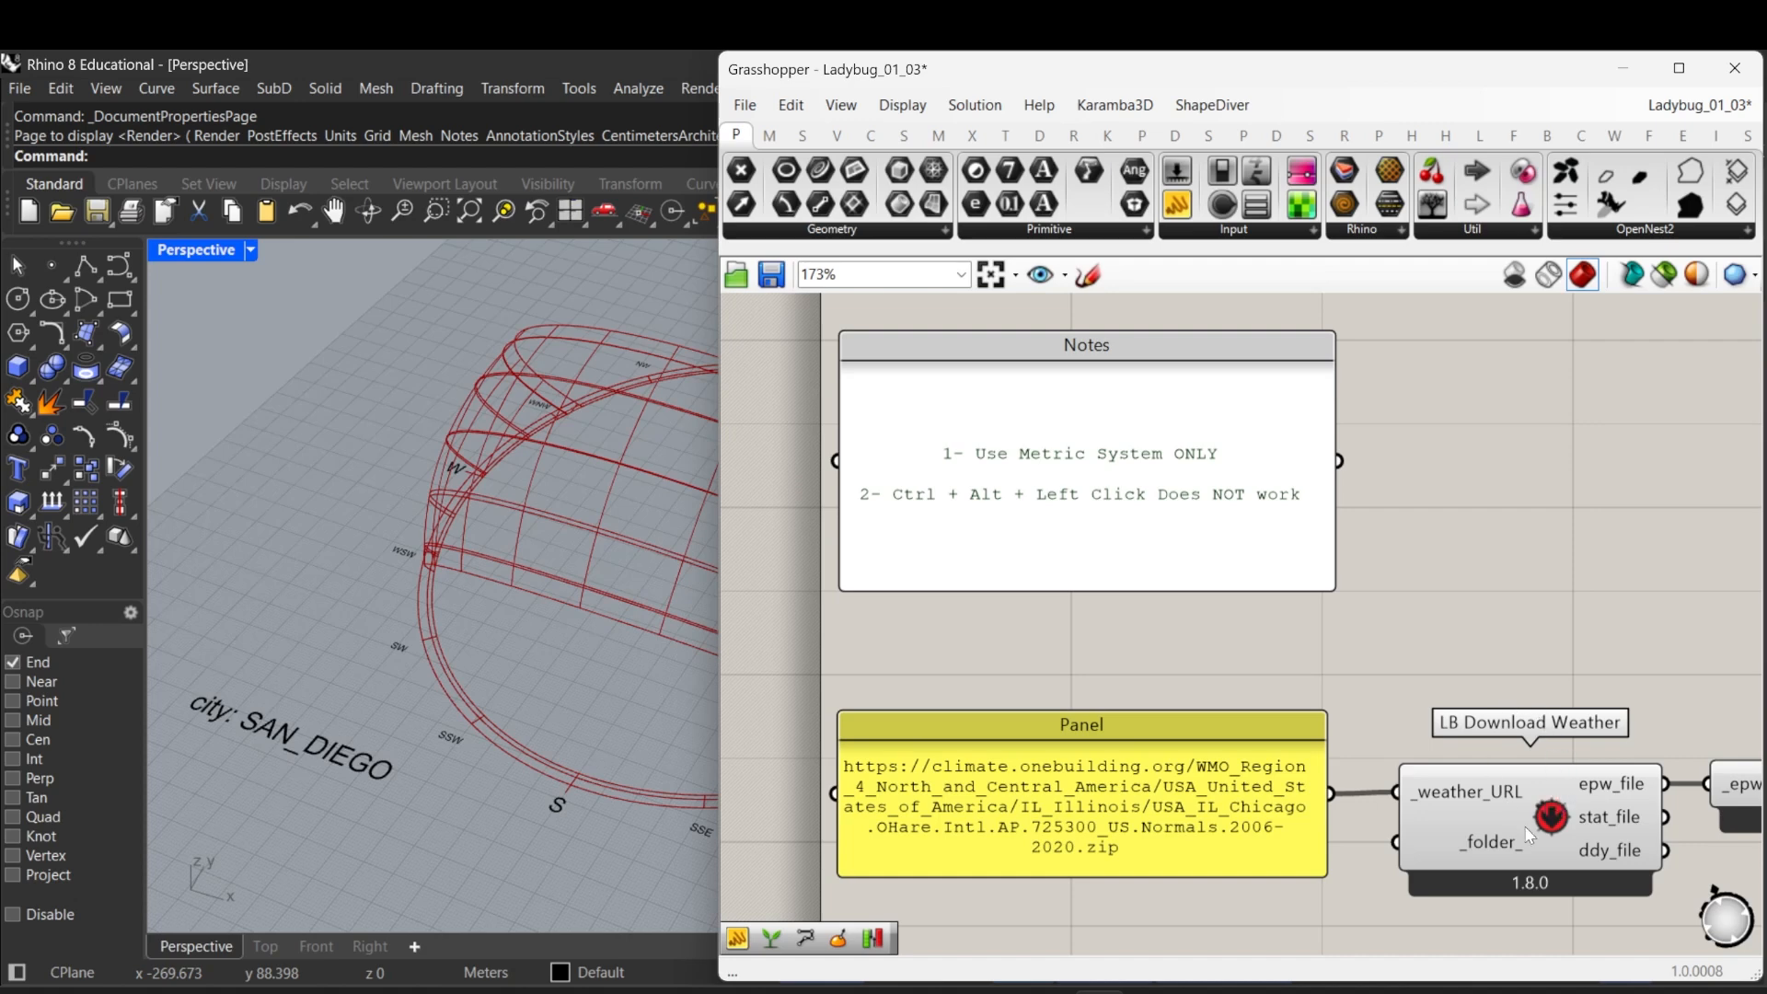
pyautogui.moveTo(1524, 825); pyautogui.dragTo(1486, 793, button='right')
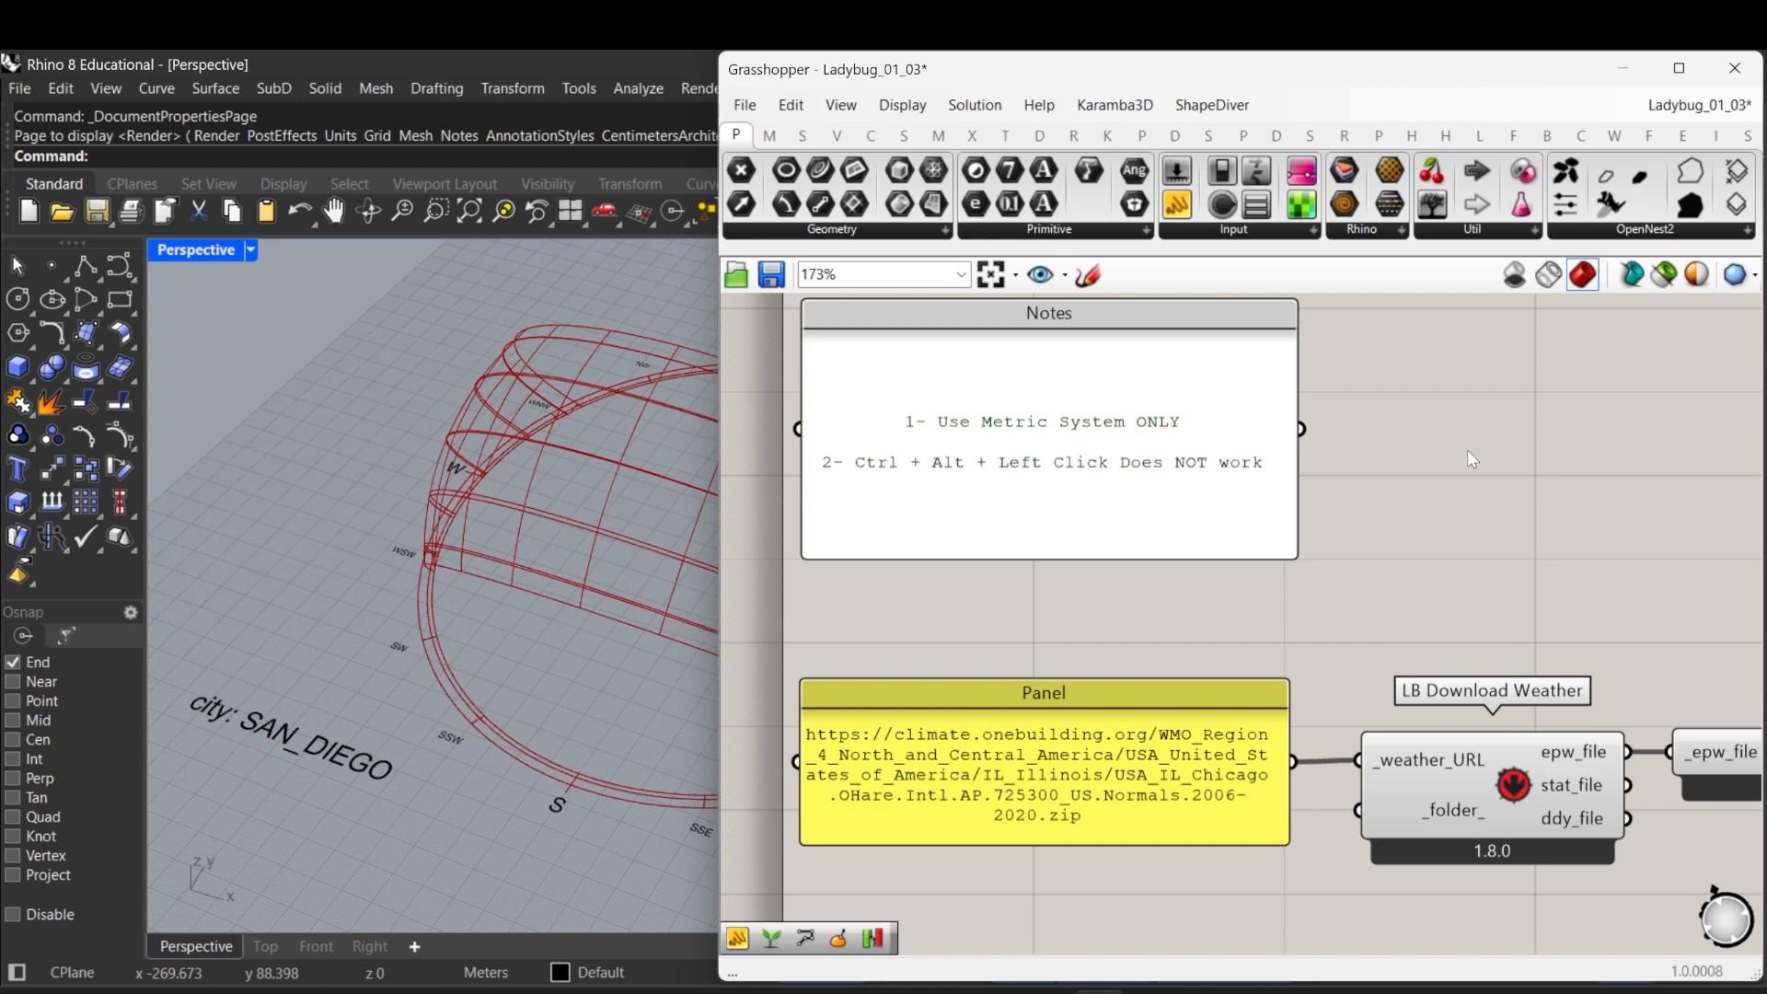
pyautogui.click(805, 138)
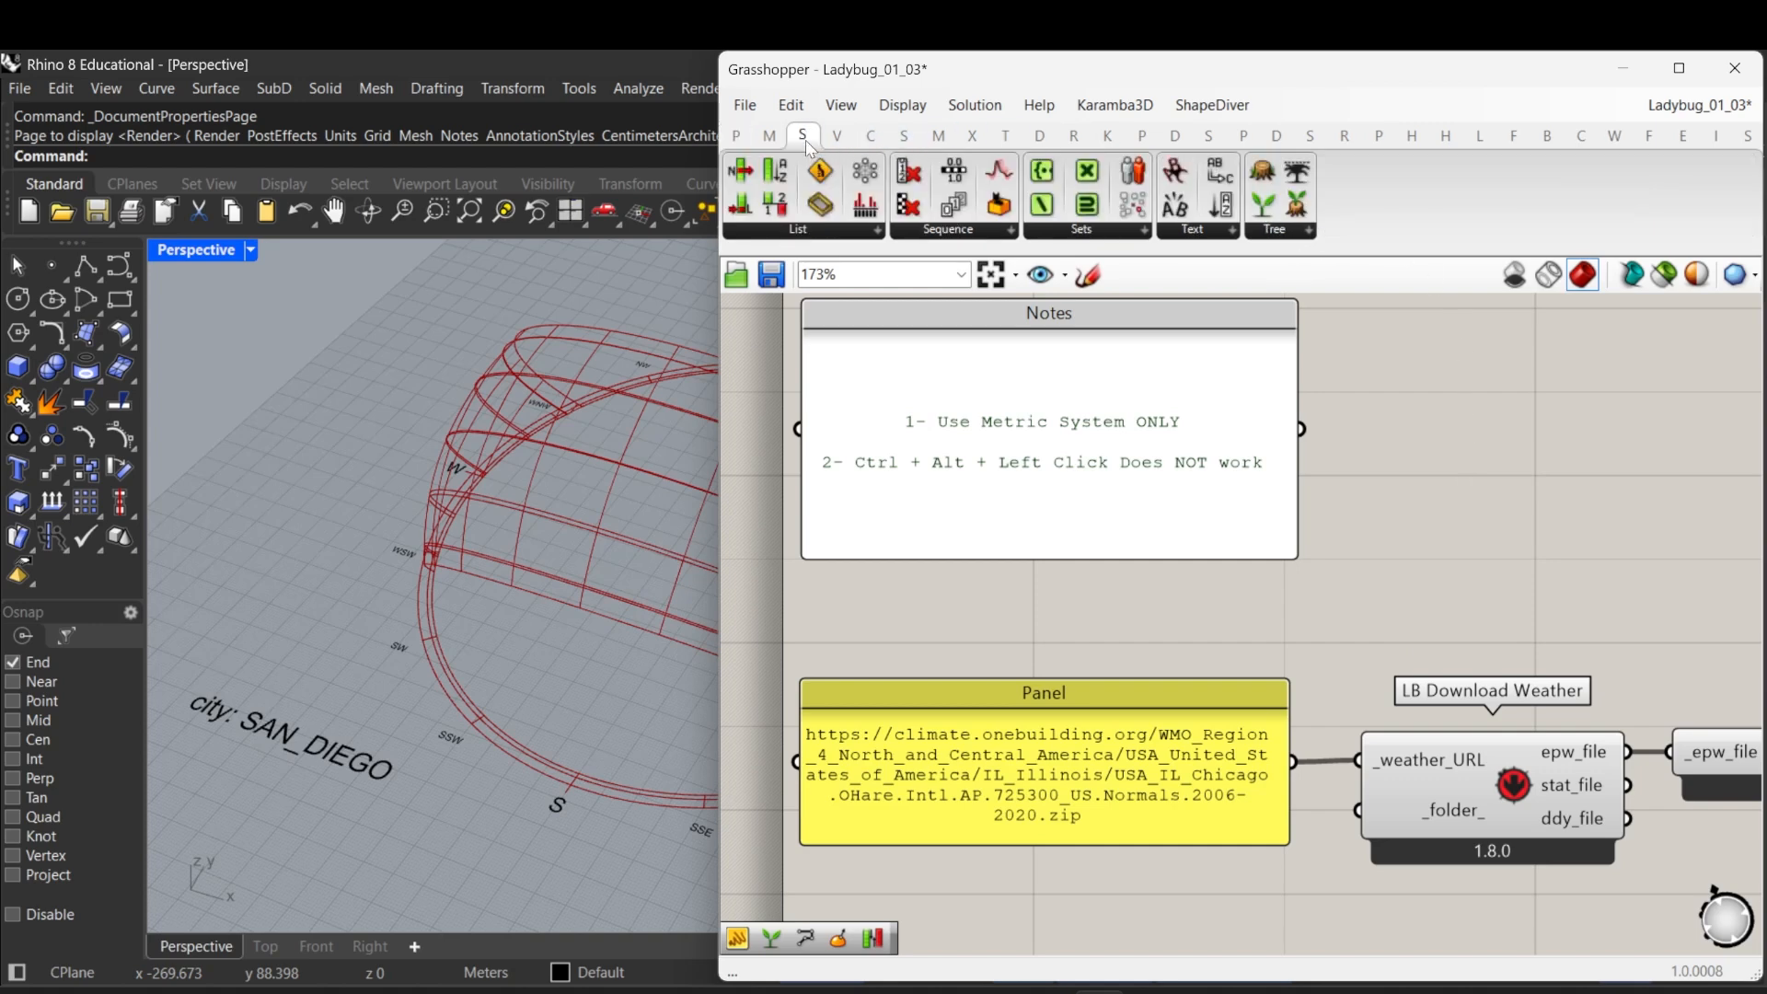
pyautogui.moveTo(740, 170); pyautogui.dragTo(1535, 530)
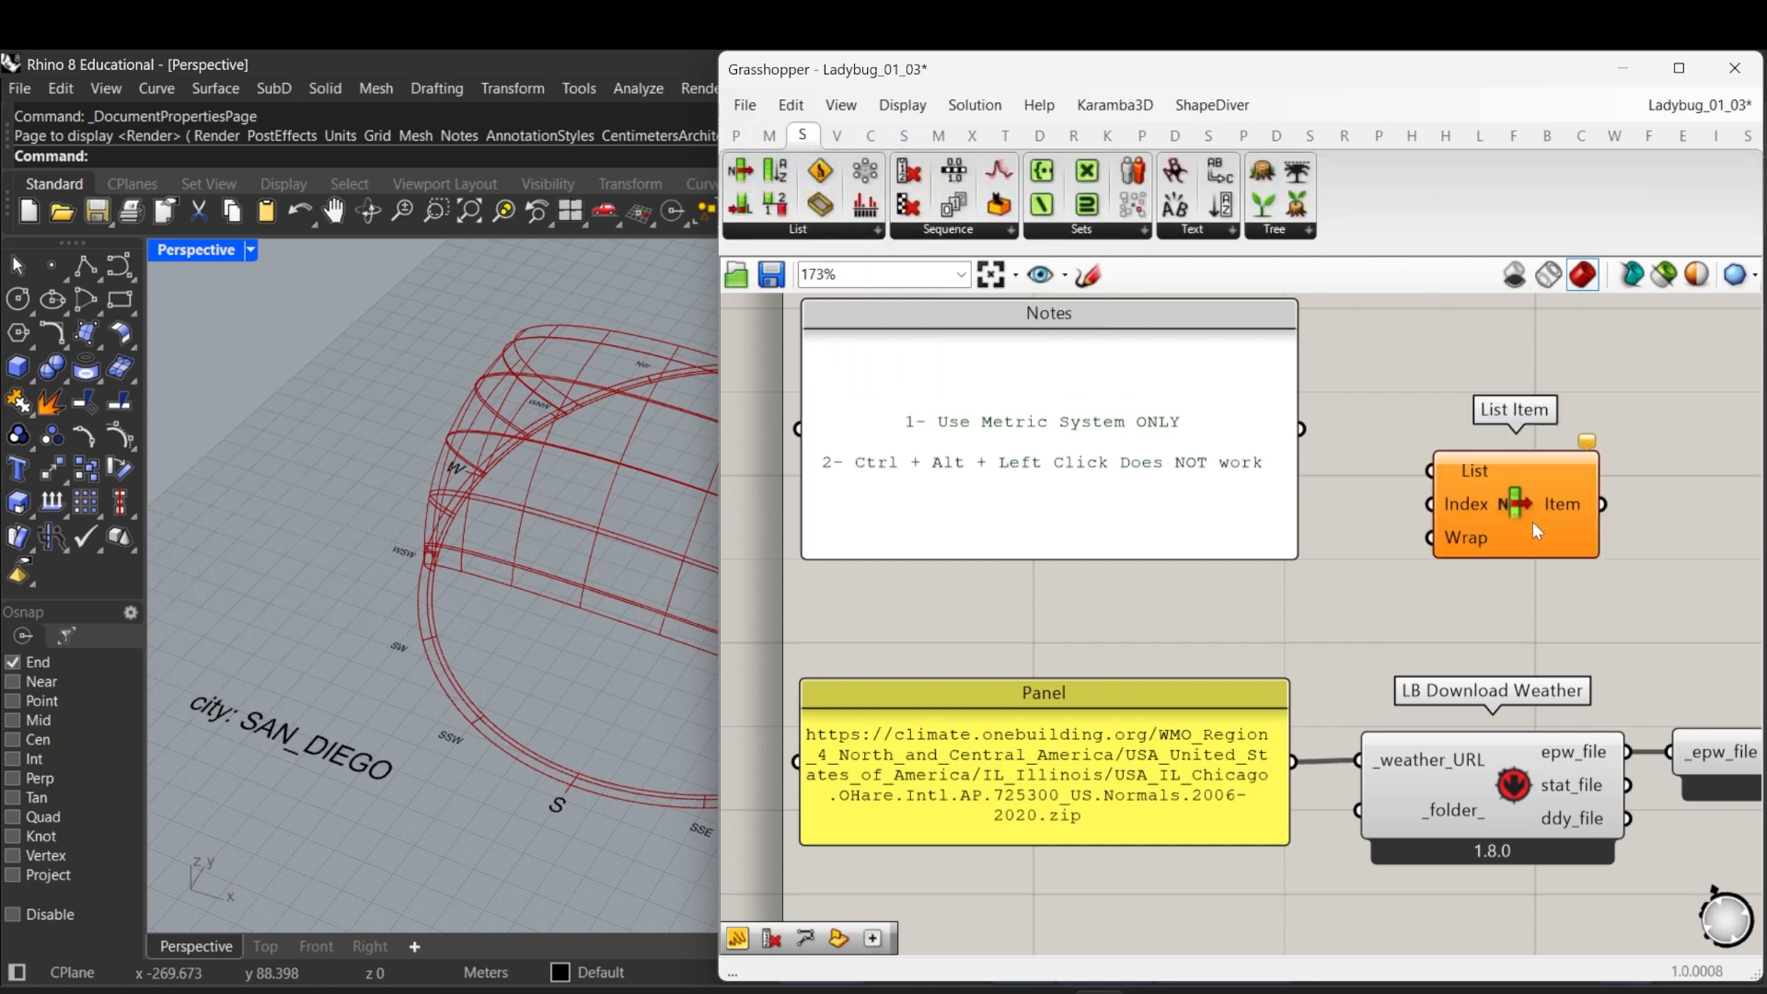
pyautogui.moveTo(1533, 524); pyautogui.dragTo(1403, 539, button='right')
pyautogui.moveTo(1387, 519); pyautogui.dragTo(1399, 523)
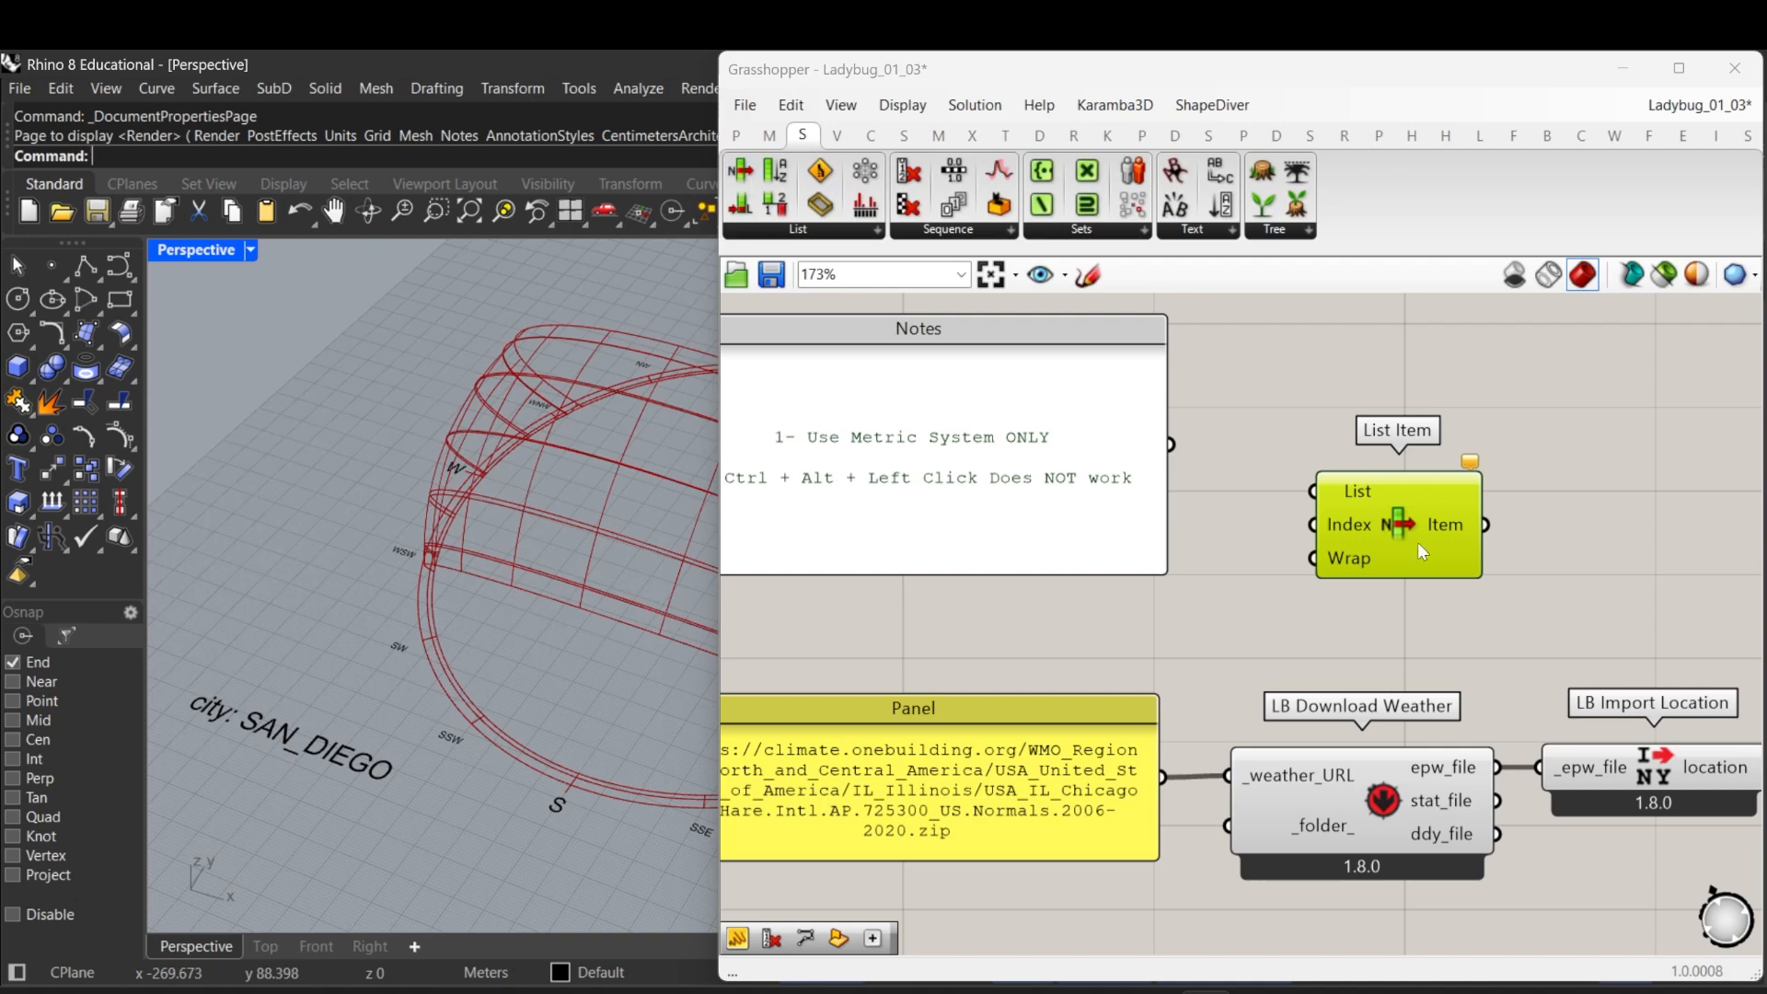
pyautogui.press('Delete')
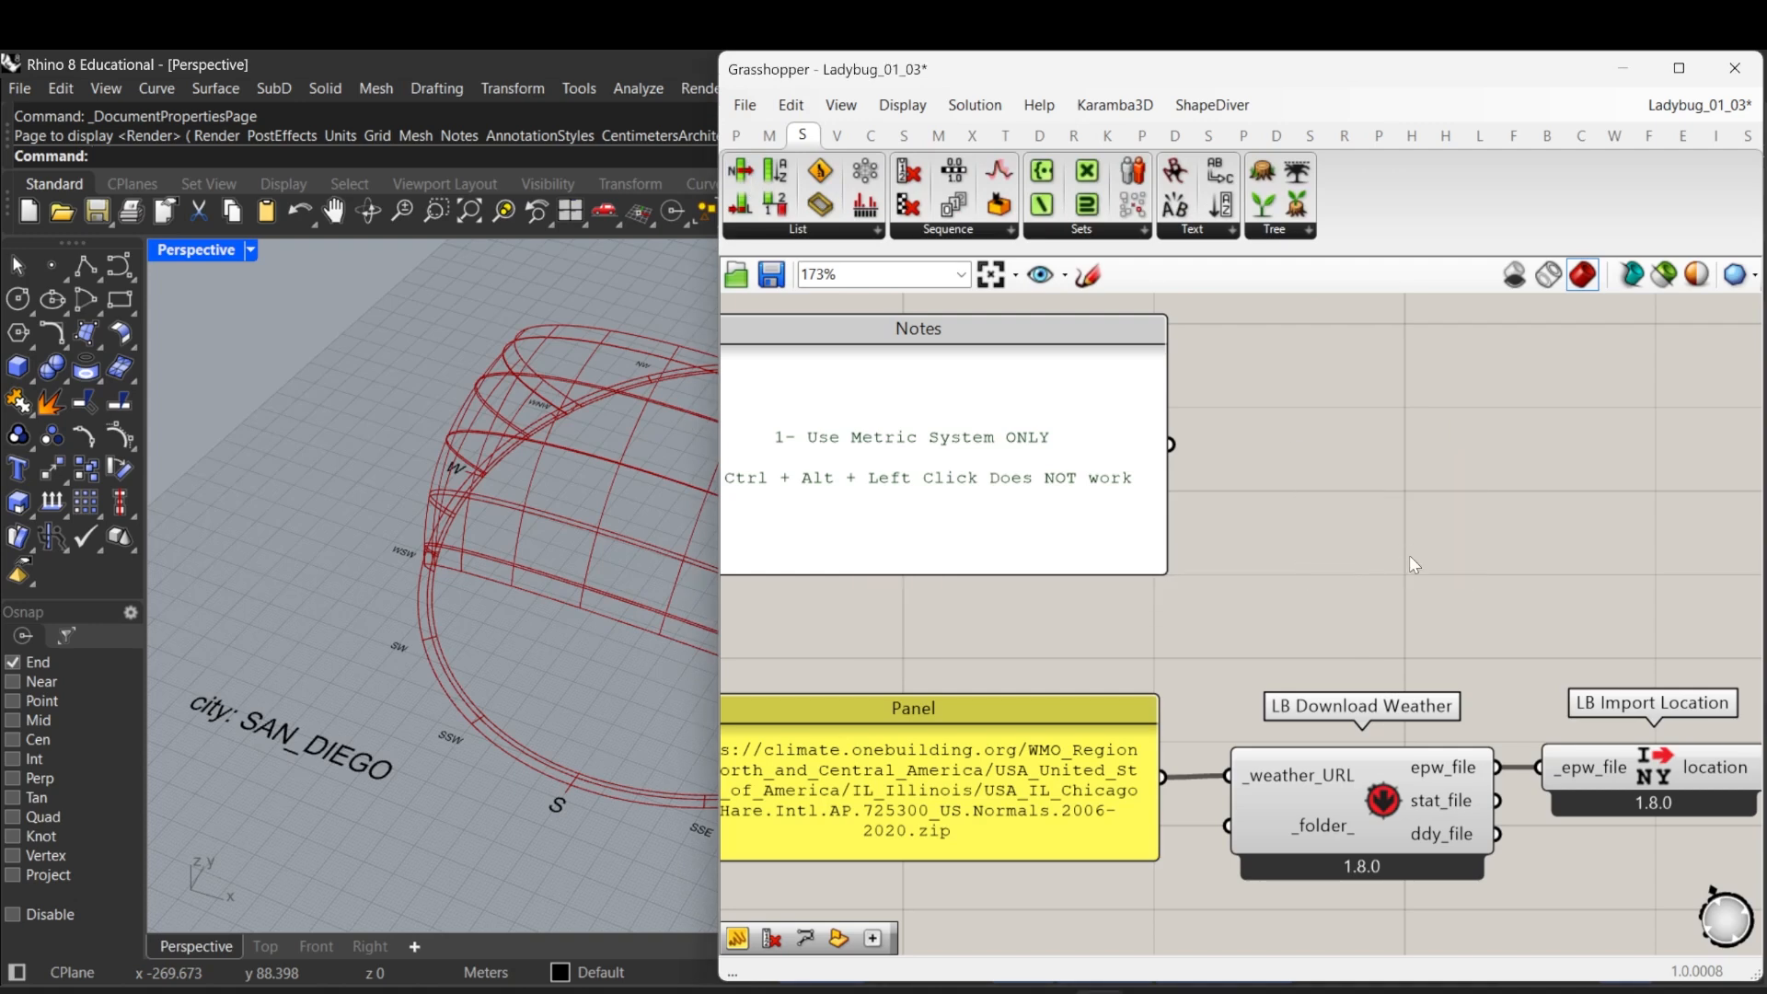
# Step: Delete the disabled duplicate set of URL Panel, LB Download Weather and LB Import Location below the active set
pyautogui.scroll(-3, 1292, 467)
pyautogui.scroll(2, 1292, 467)
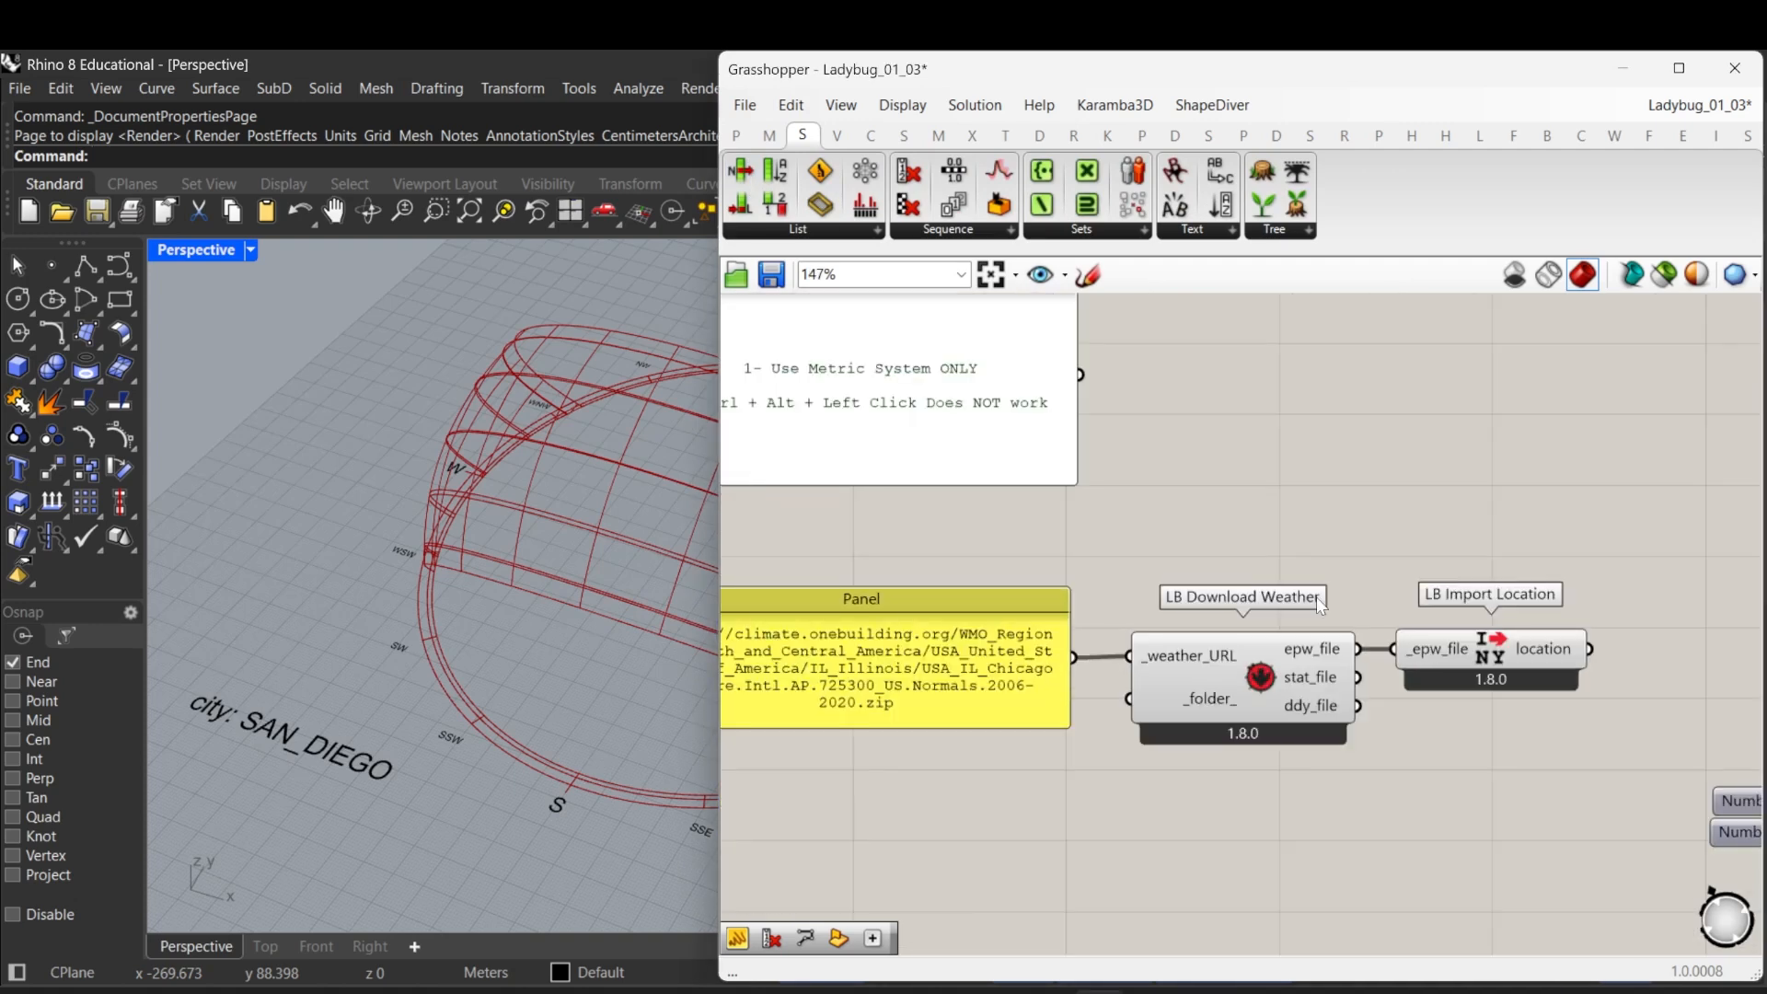
pyautogui.scroll(-2, 1358, 731)
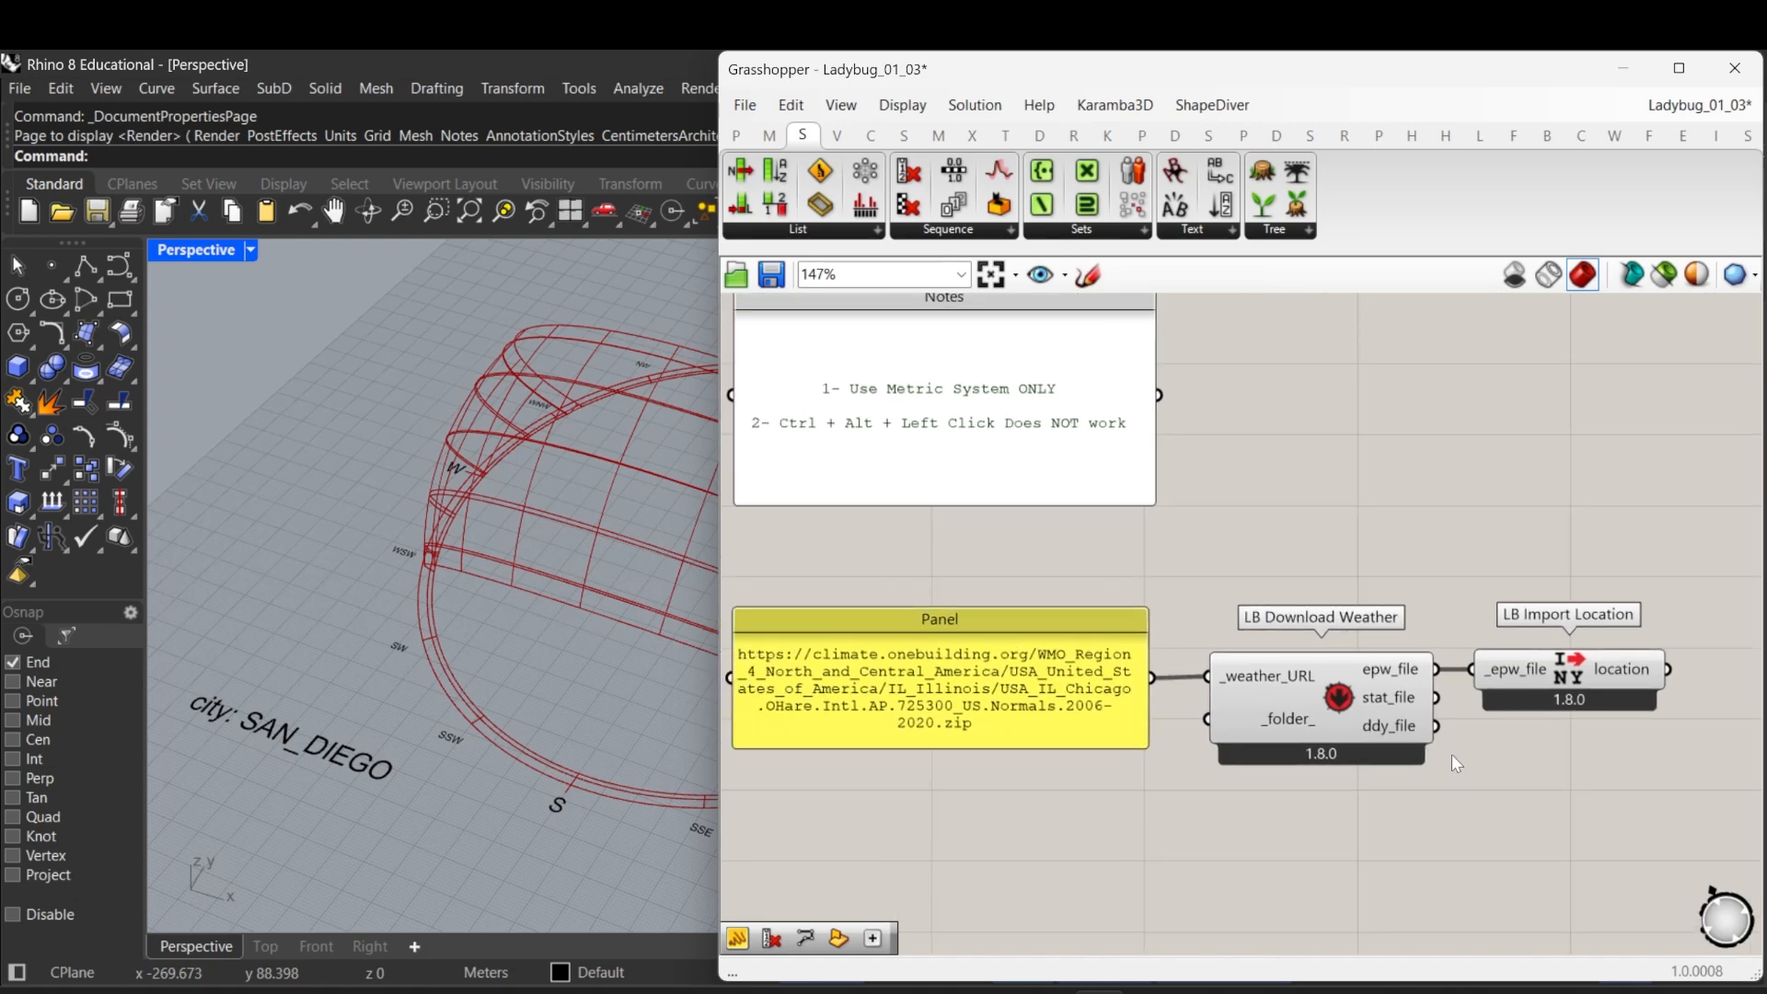
pyautogui.scroll(2, 1406, 736)
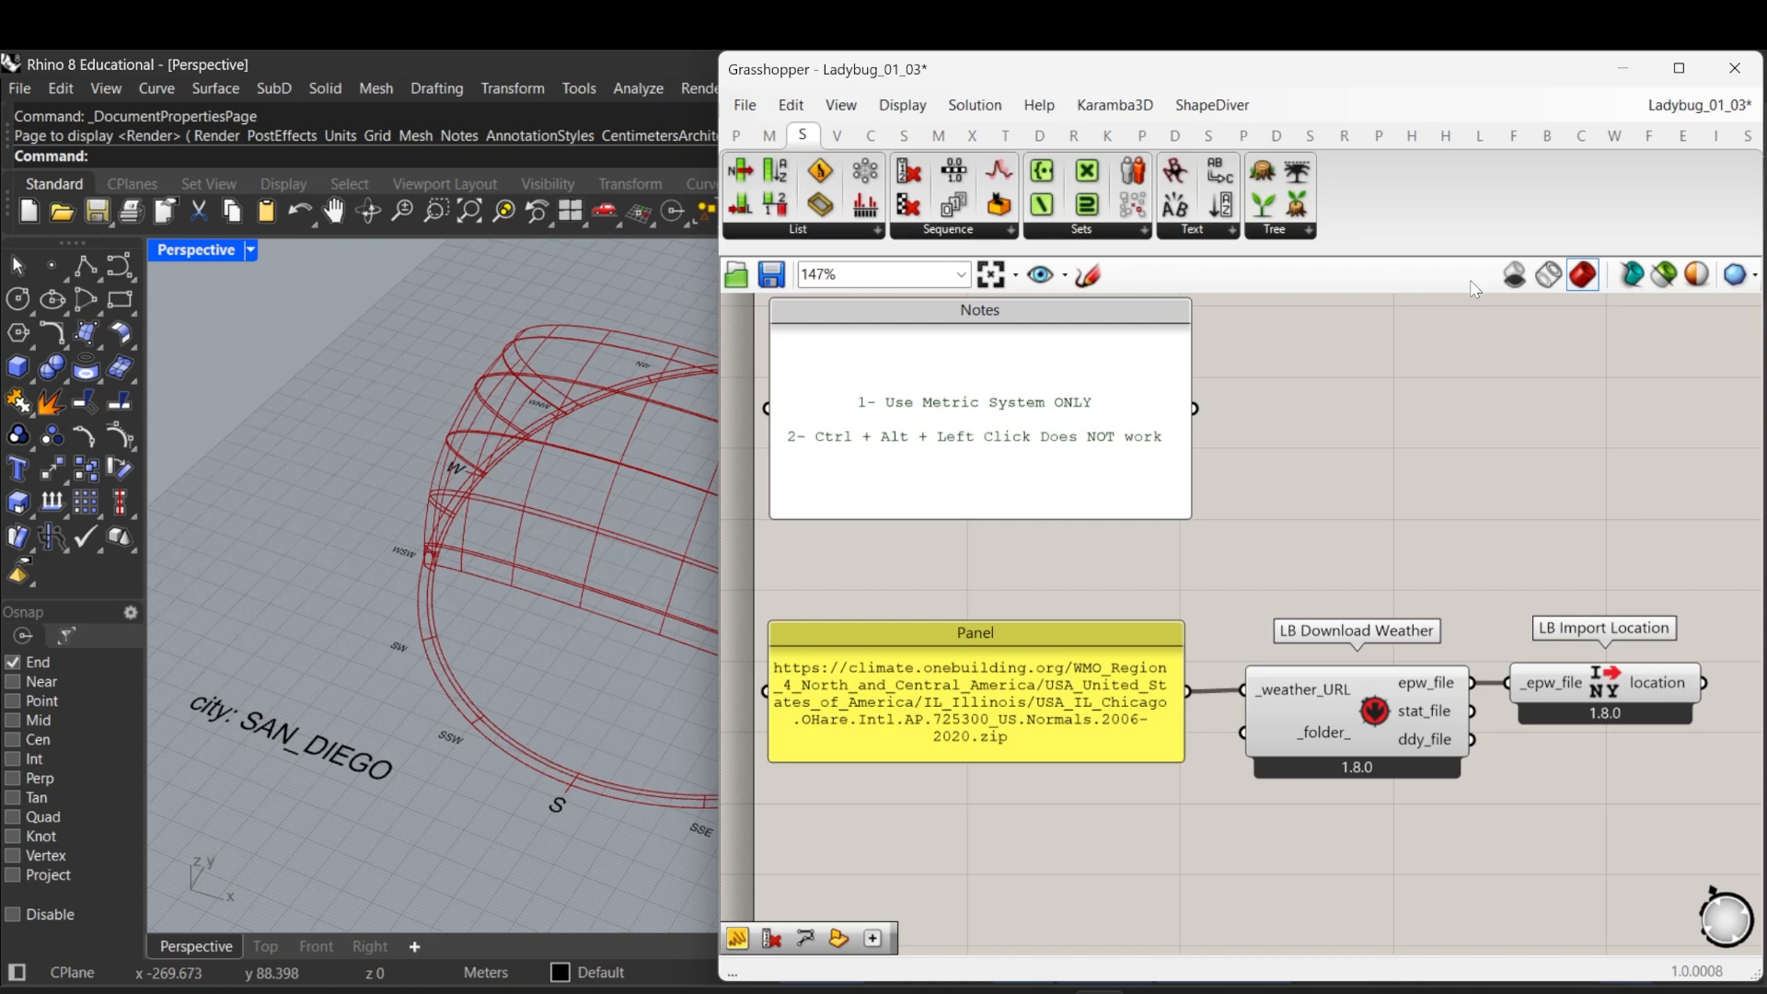
pyautogui.click(1481, 137)
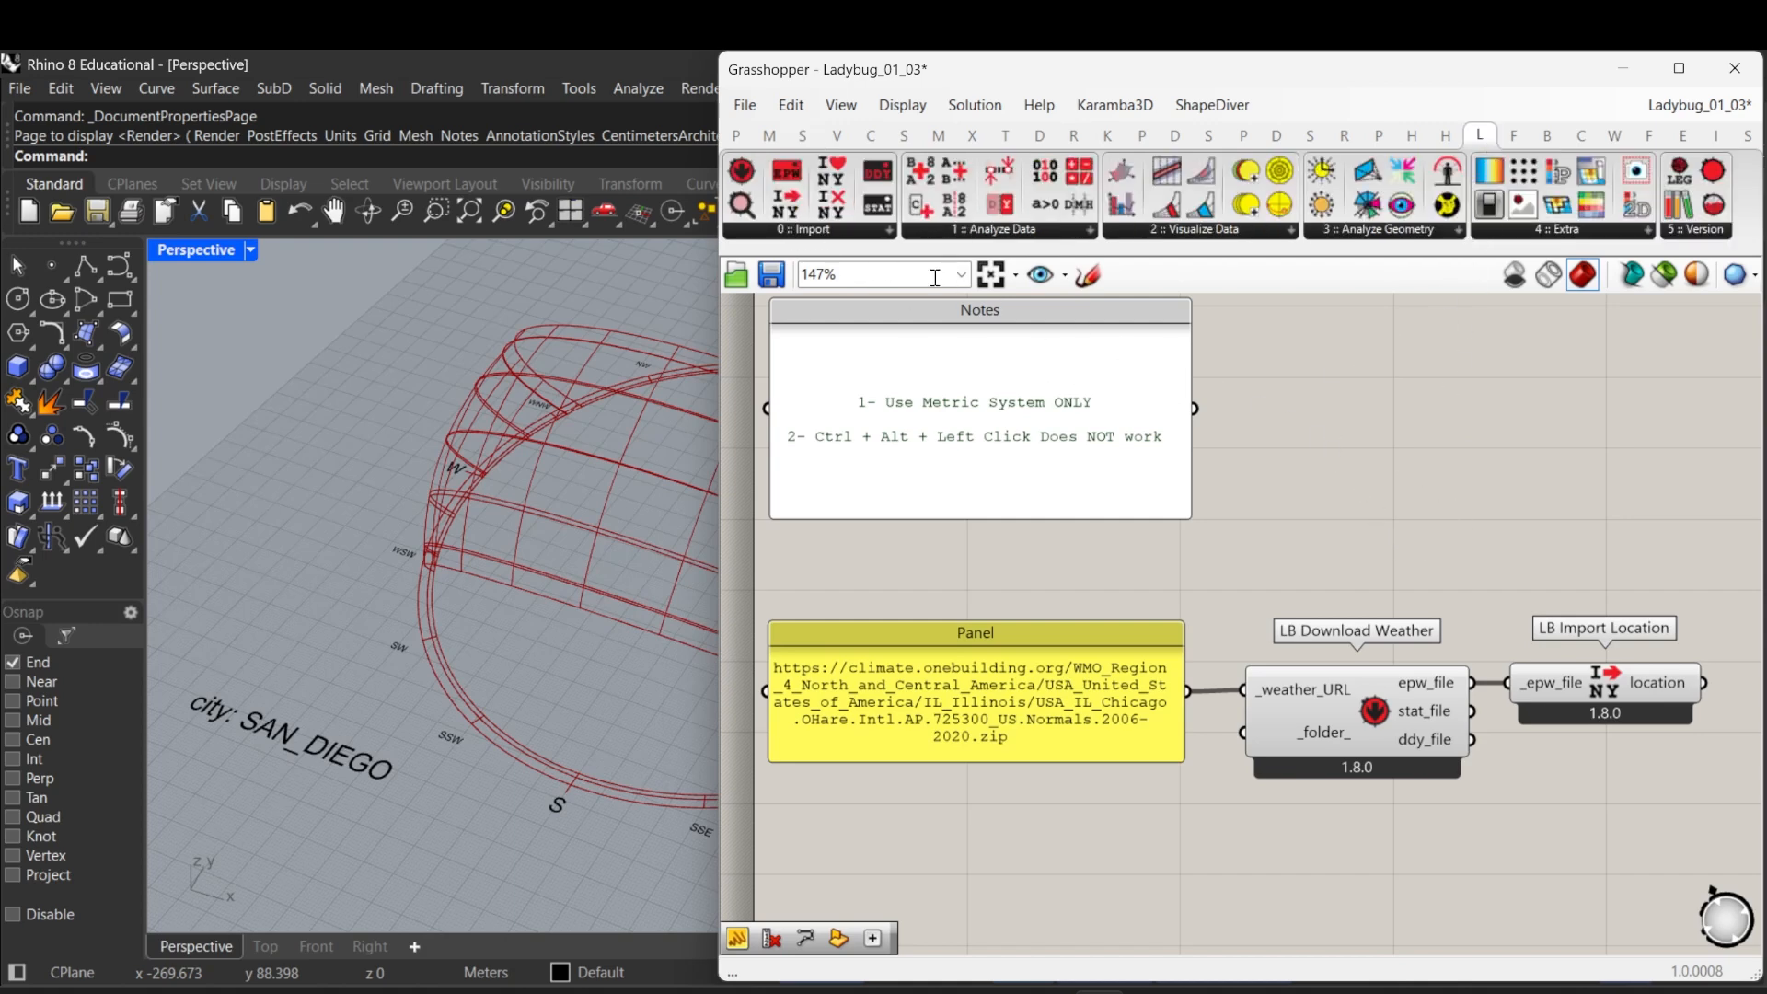
pyautogui.scroll(-5, 1385, 669)
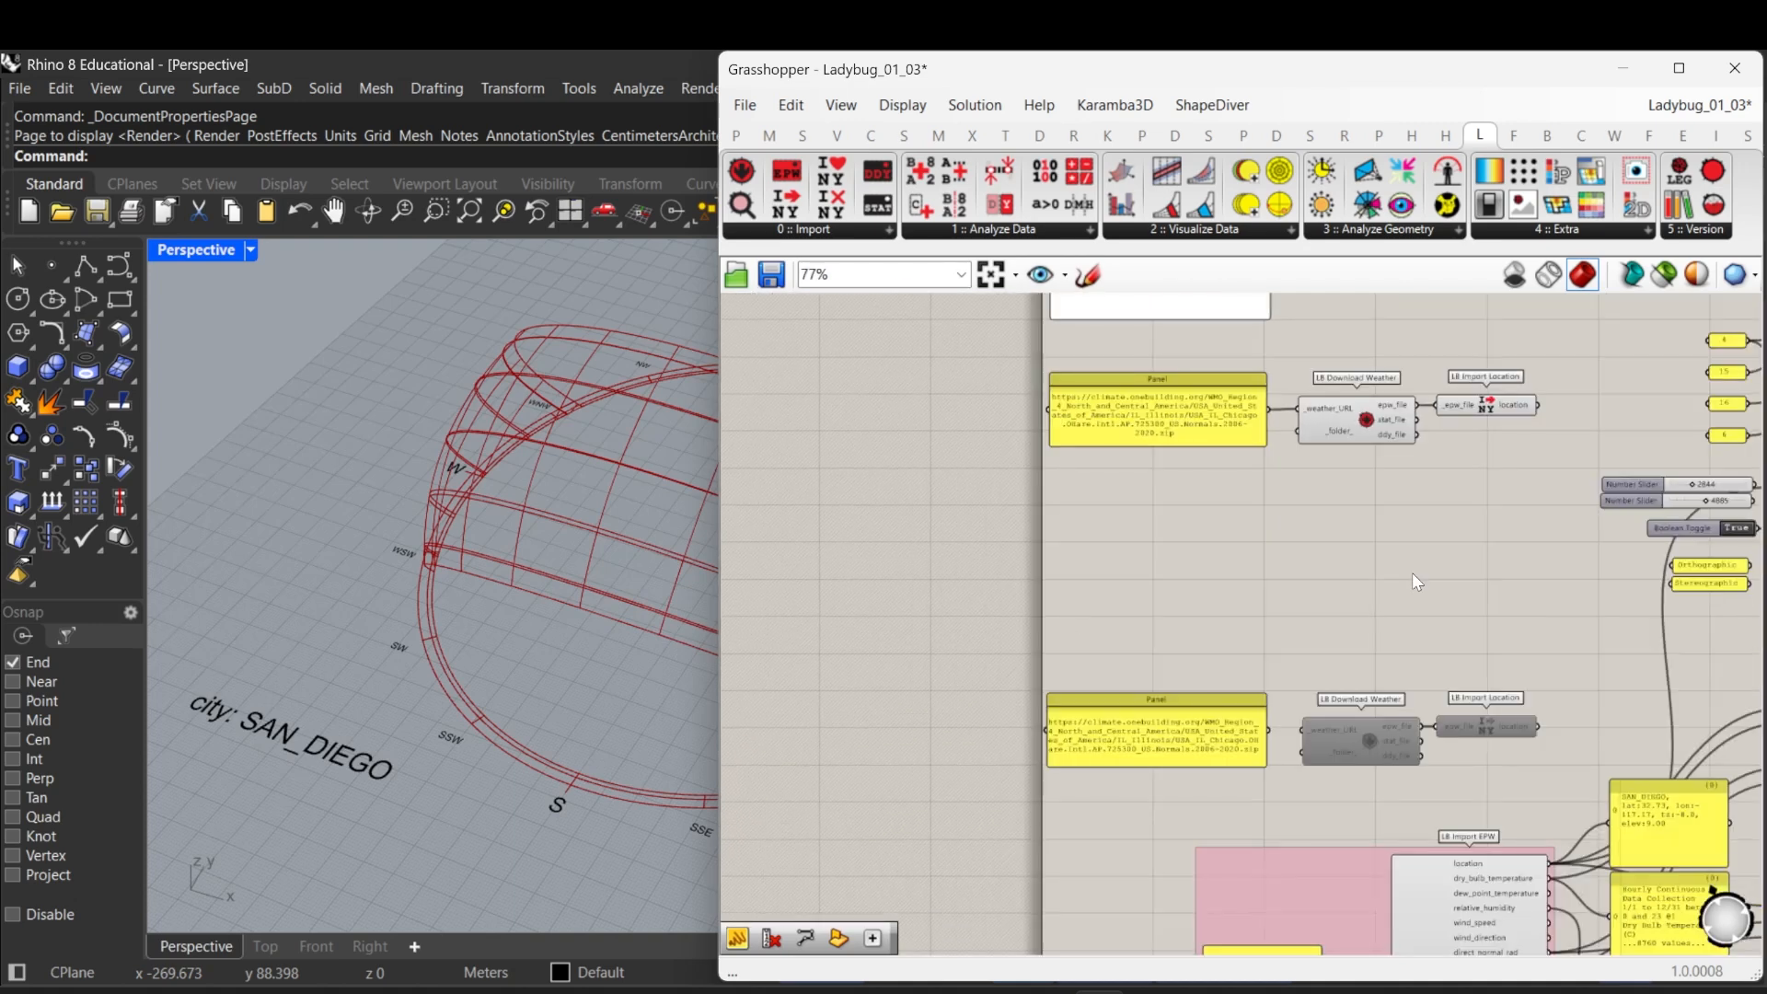
pyautogui.moveTo(1411, 572); pyautogui.dragTo(1403, 519, button='right')
pyautogui.moveTo(1477, 803); pyautogui.dragTo(1068, 616)
pyautogui.press('Delete')
# Step: Move the Notes panel together with the URL Panel, LB Download Weather and LB Import Location lower on the canvas
pyautogui.moveTo(1240, 549); pyautogui.dragTo(1268, 646, button='right')
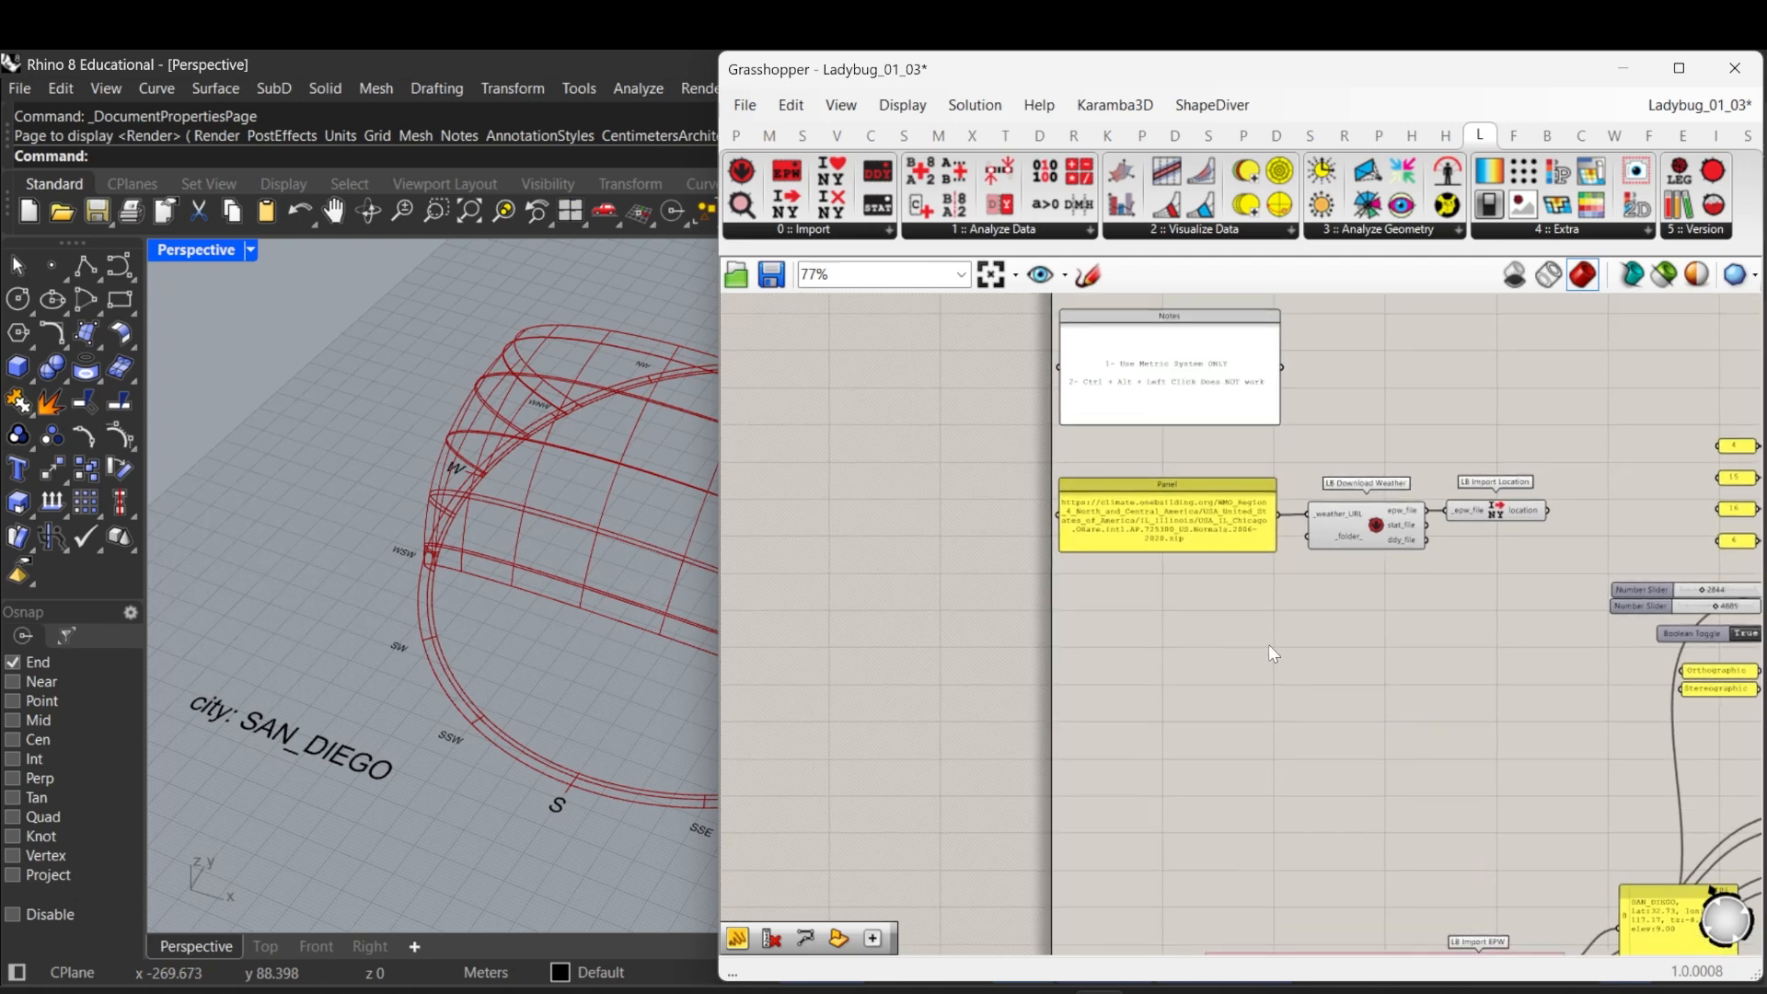
pyautogui.moveTo(1502, 668); pyautogui.dragTo(1146, 359)
pyautogui.moveTo(1178, 415); pyautogui.dragTo(1211, 323, button='right')
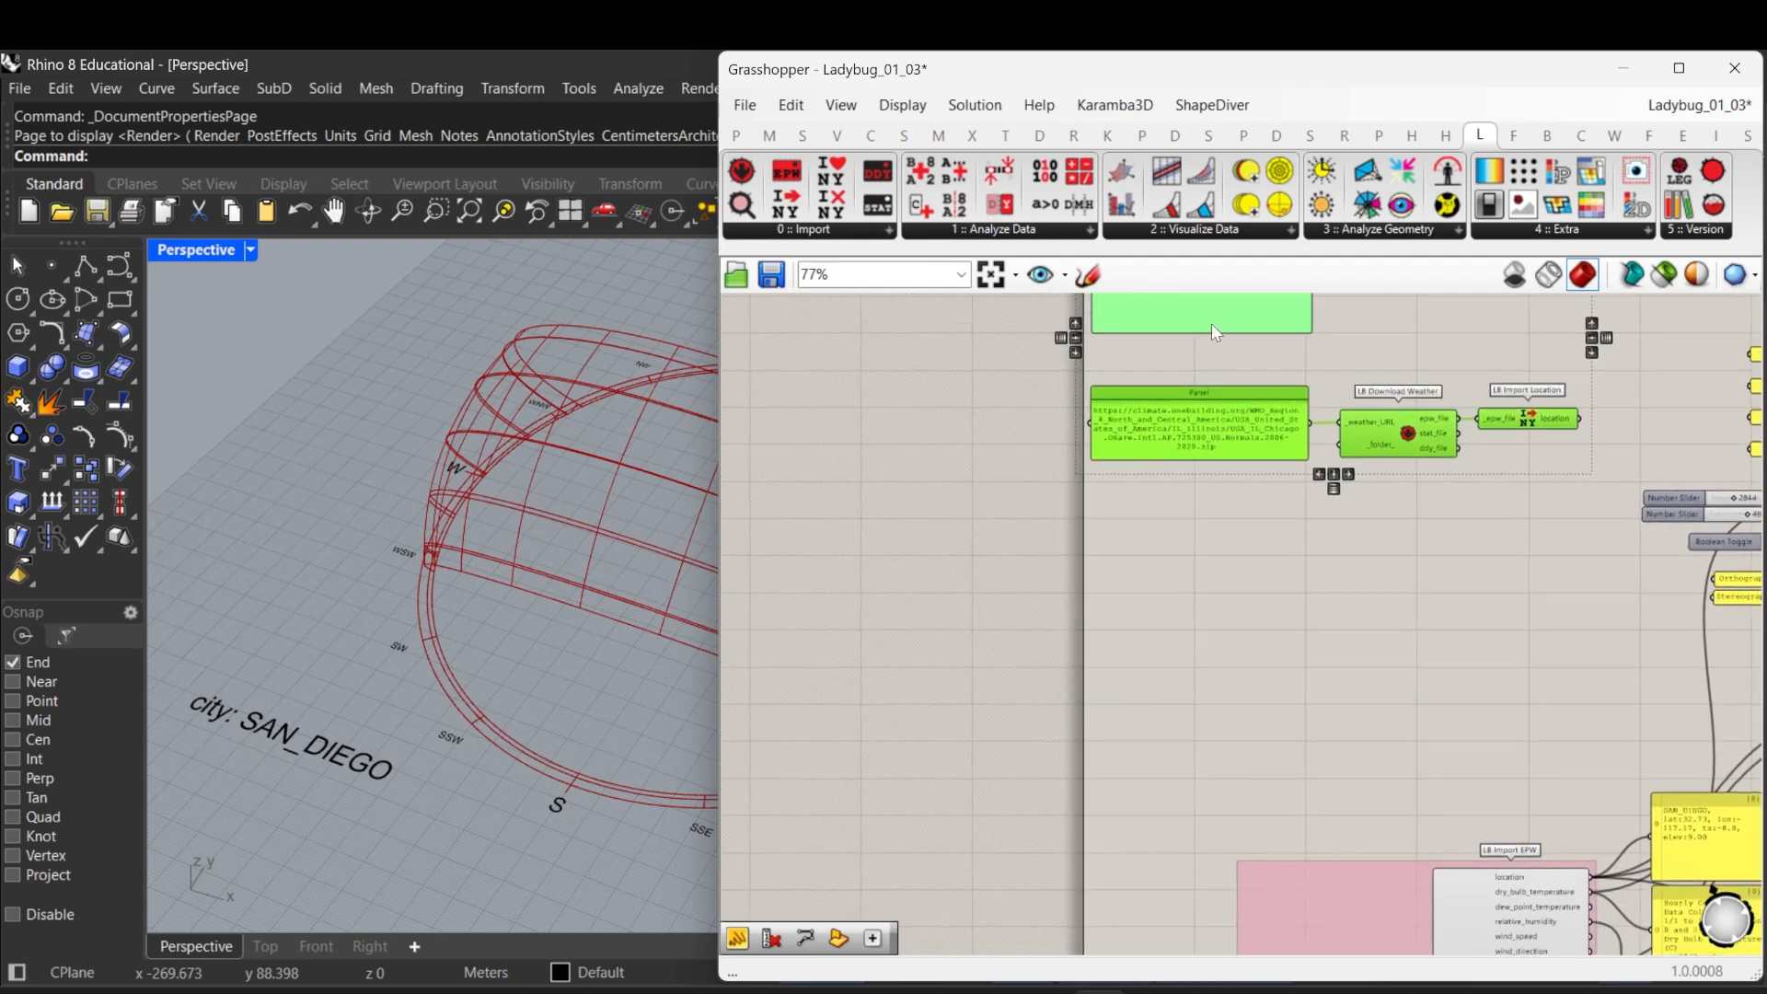
pyautogui.moveTo(1211, 323); pyautogui.dragTo(1219, 583)
pyautogui.click(1509, 528)
pyautogui.moveTo(1515, 524); pyautogui.dragTo(1327, 446, button='right')
pyautogui.moveTo(1339, 518); pyautogui.dragTo(1318, 502, button='right')
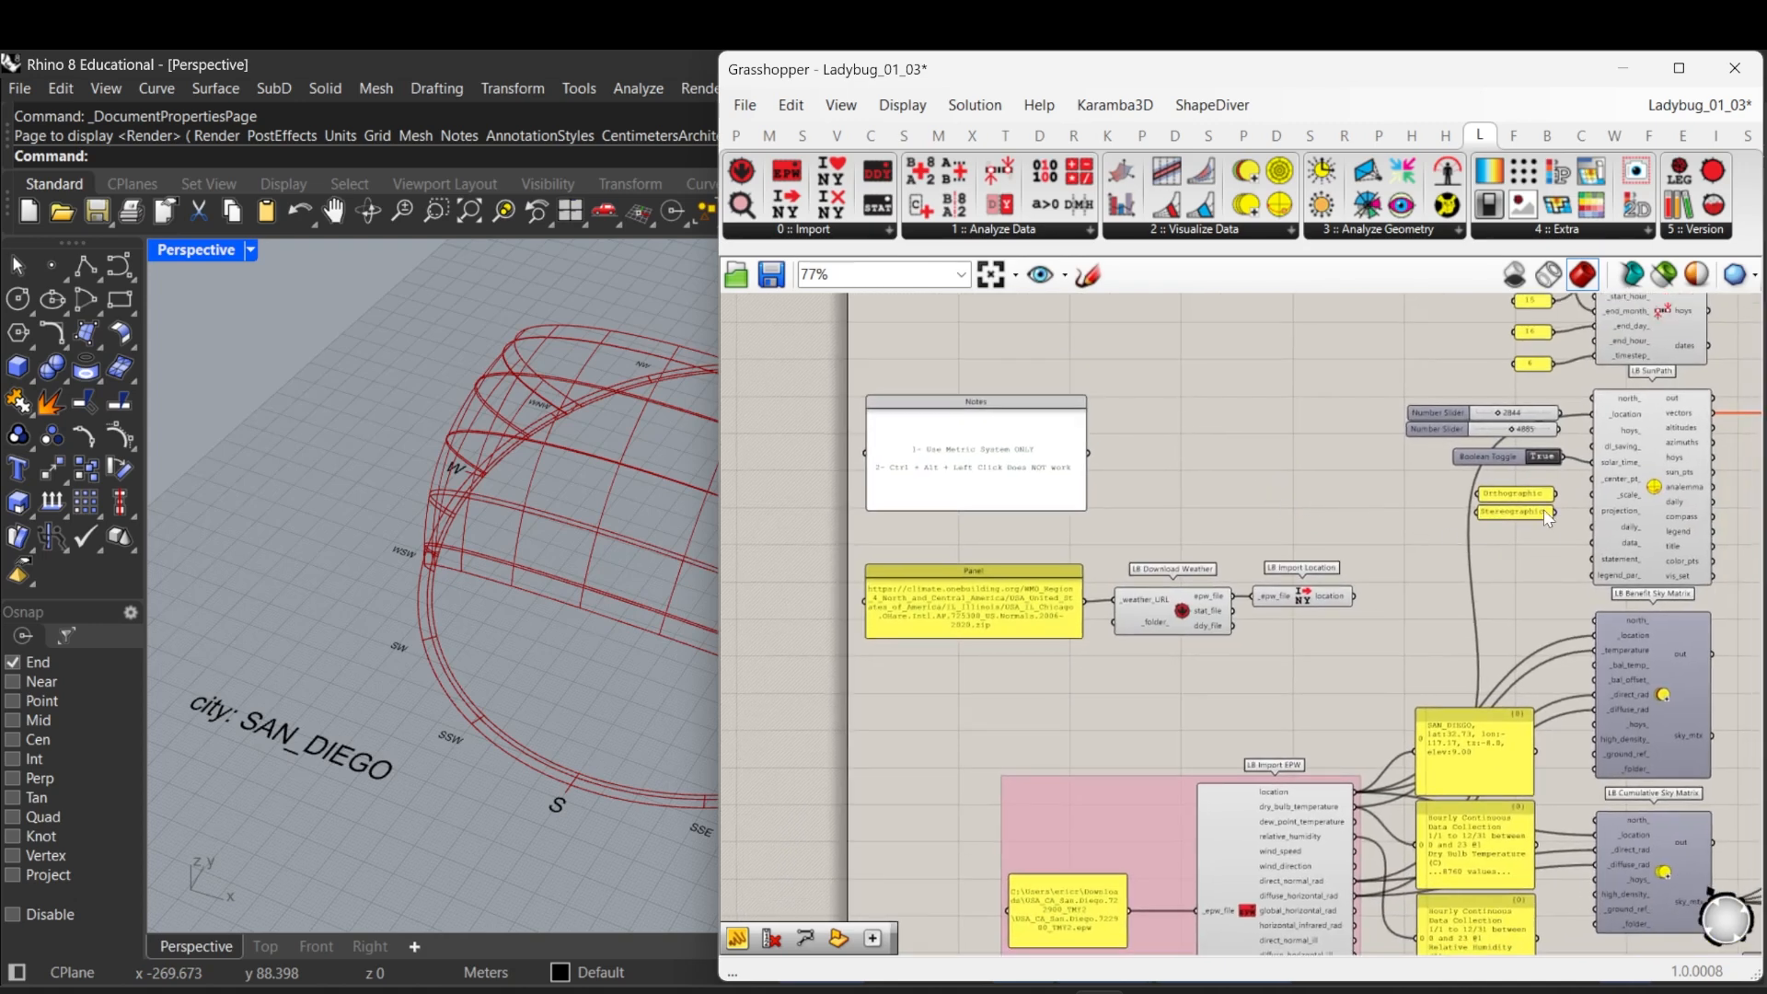
# Step: Add a new LB SunPath component in the empty canvas area above the Notes panel and weather download components
pyautogui.moveTo(1486, 507); pyautogui.dragTo(1508, 551, button='right')
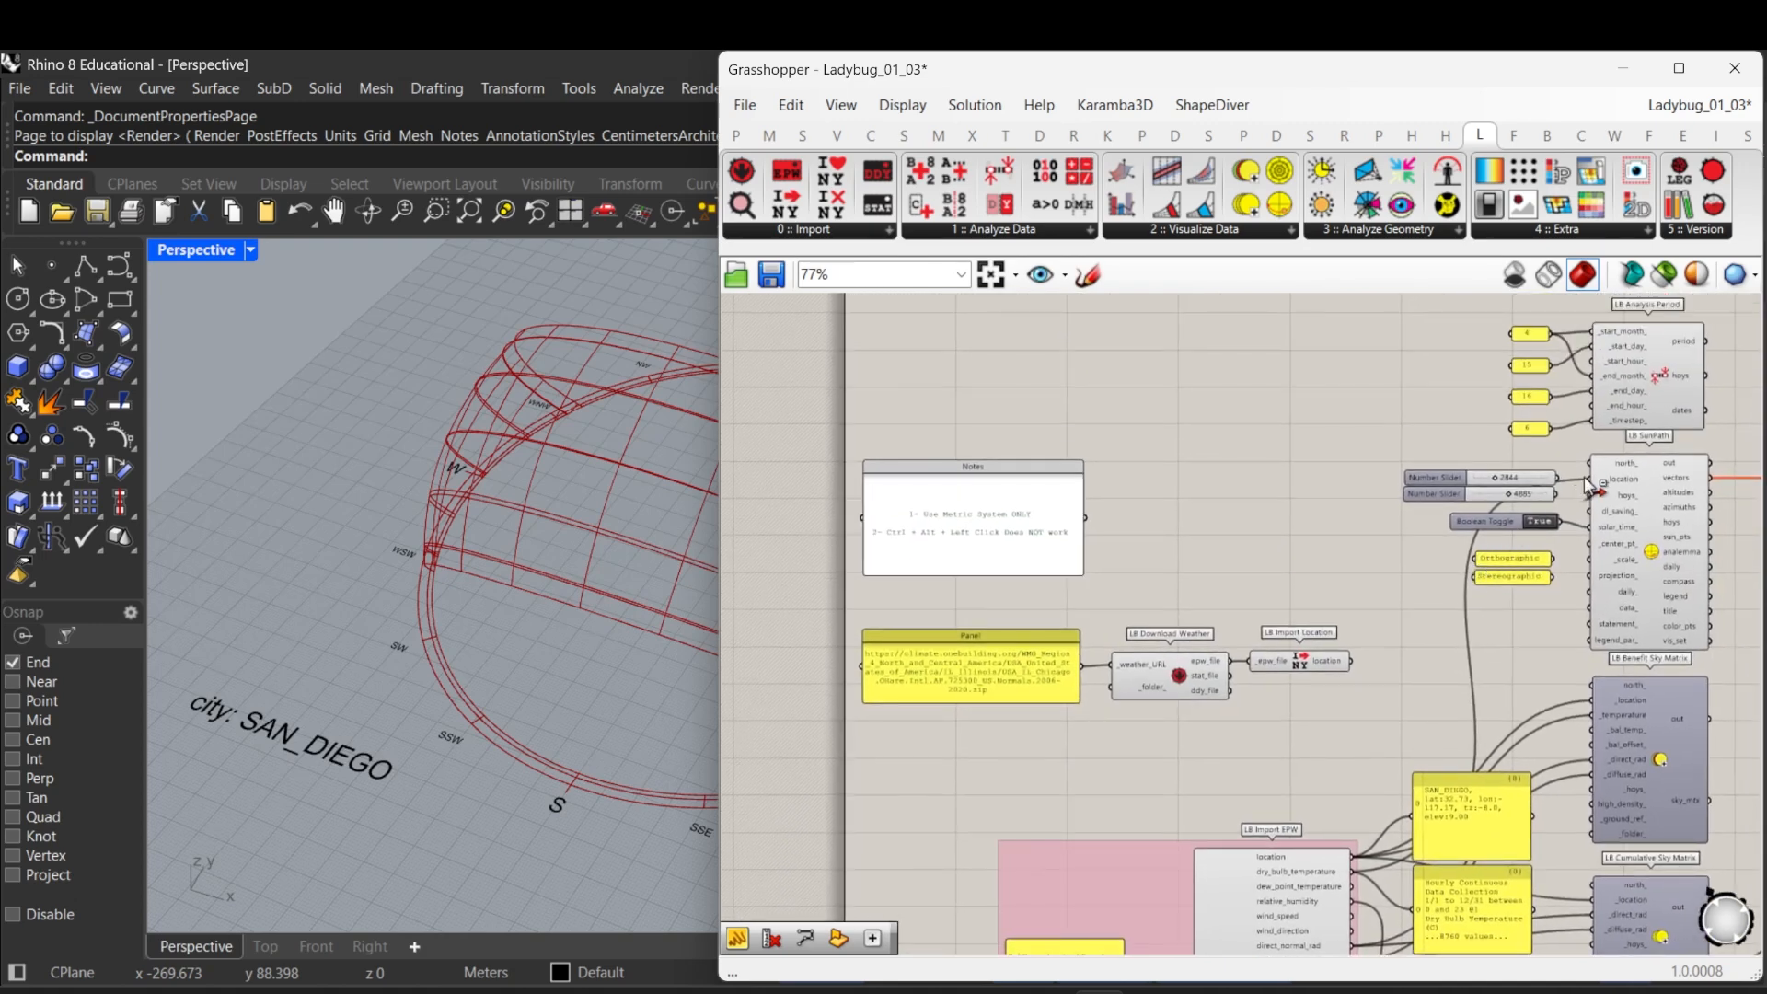
pyautogui.moveTo(1590, 479); pyautogui.dragTo(1432, 726)
pyautogui.click(1196, 231)
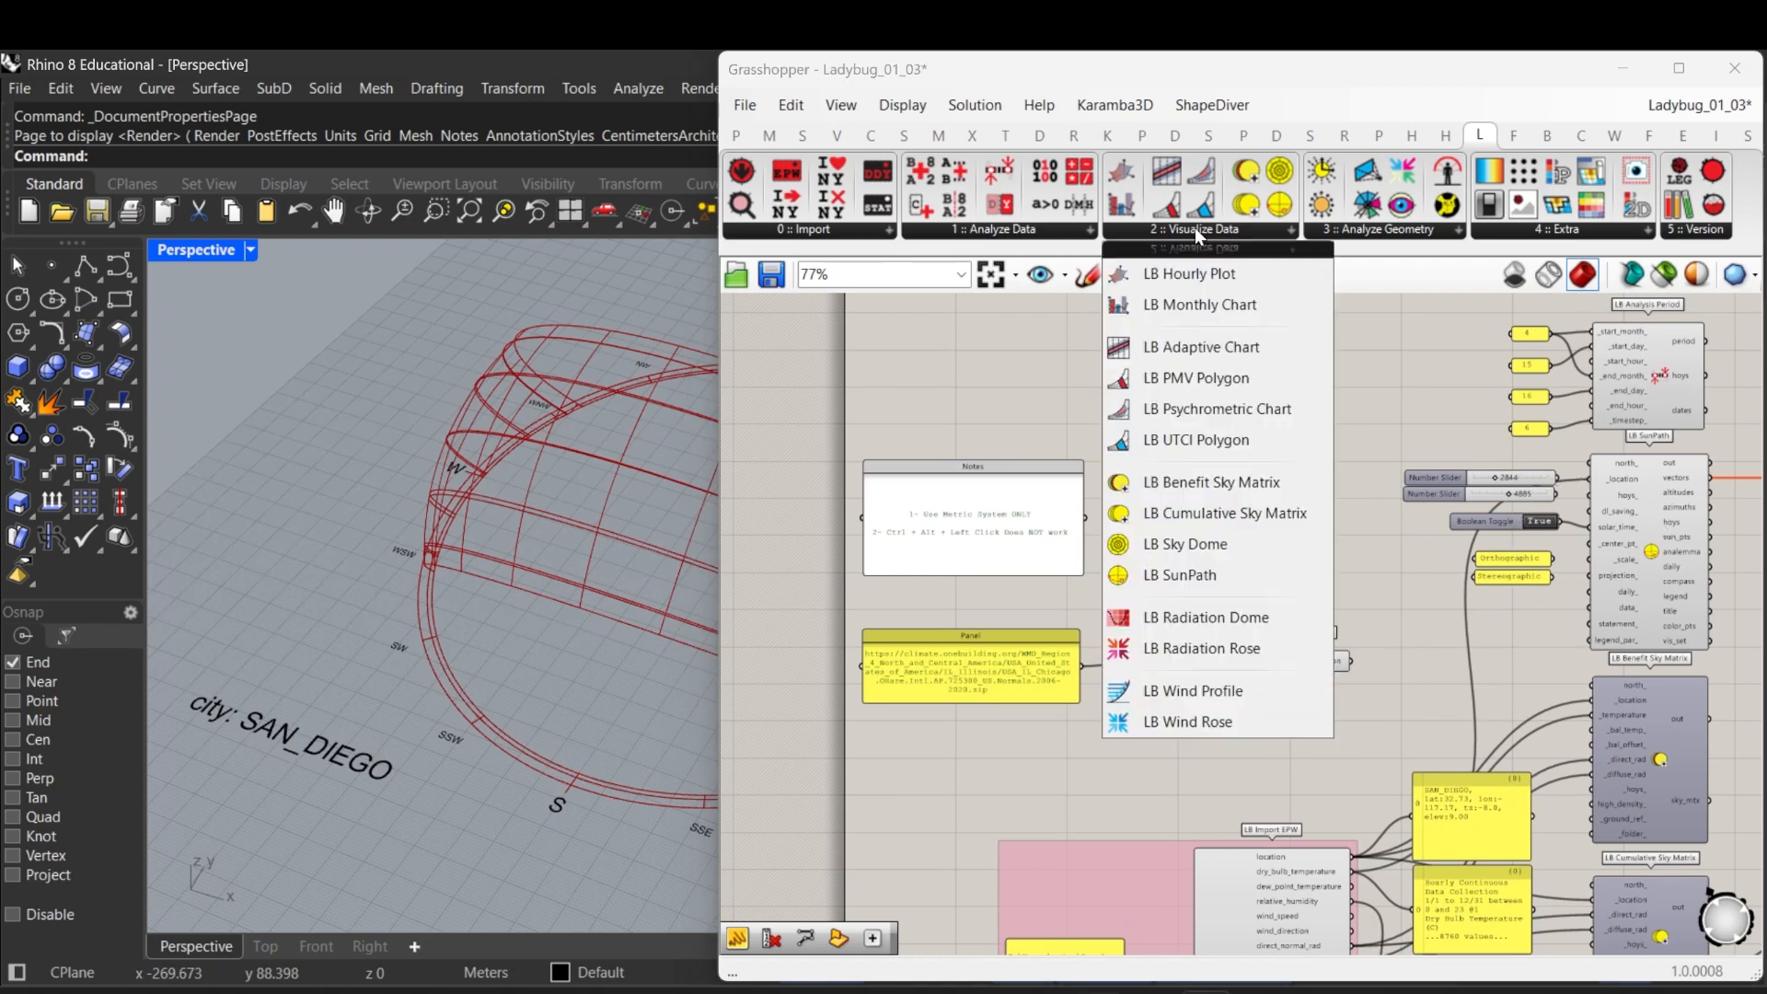
pyautogui.click(1187, 575)
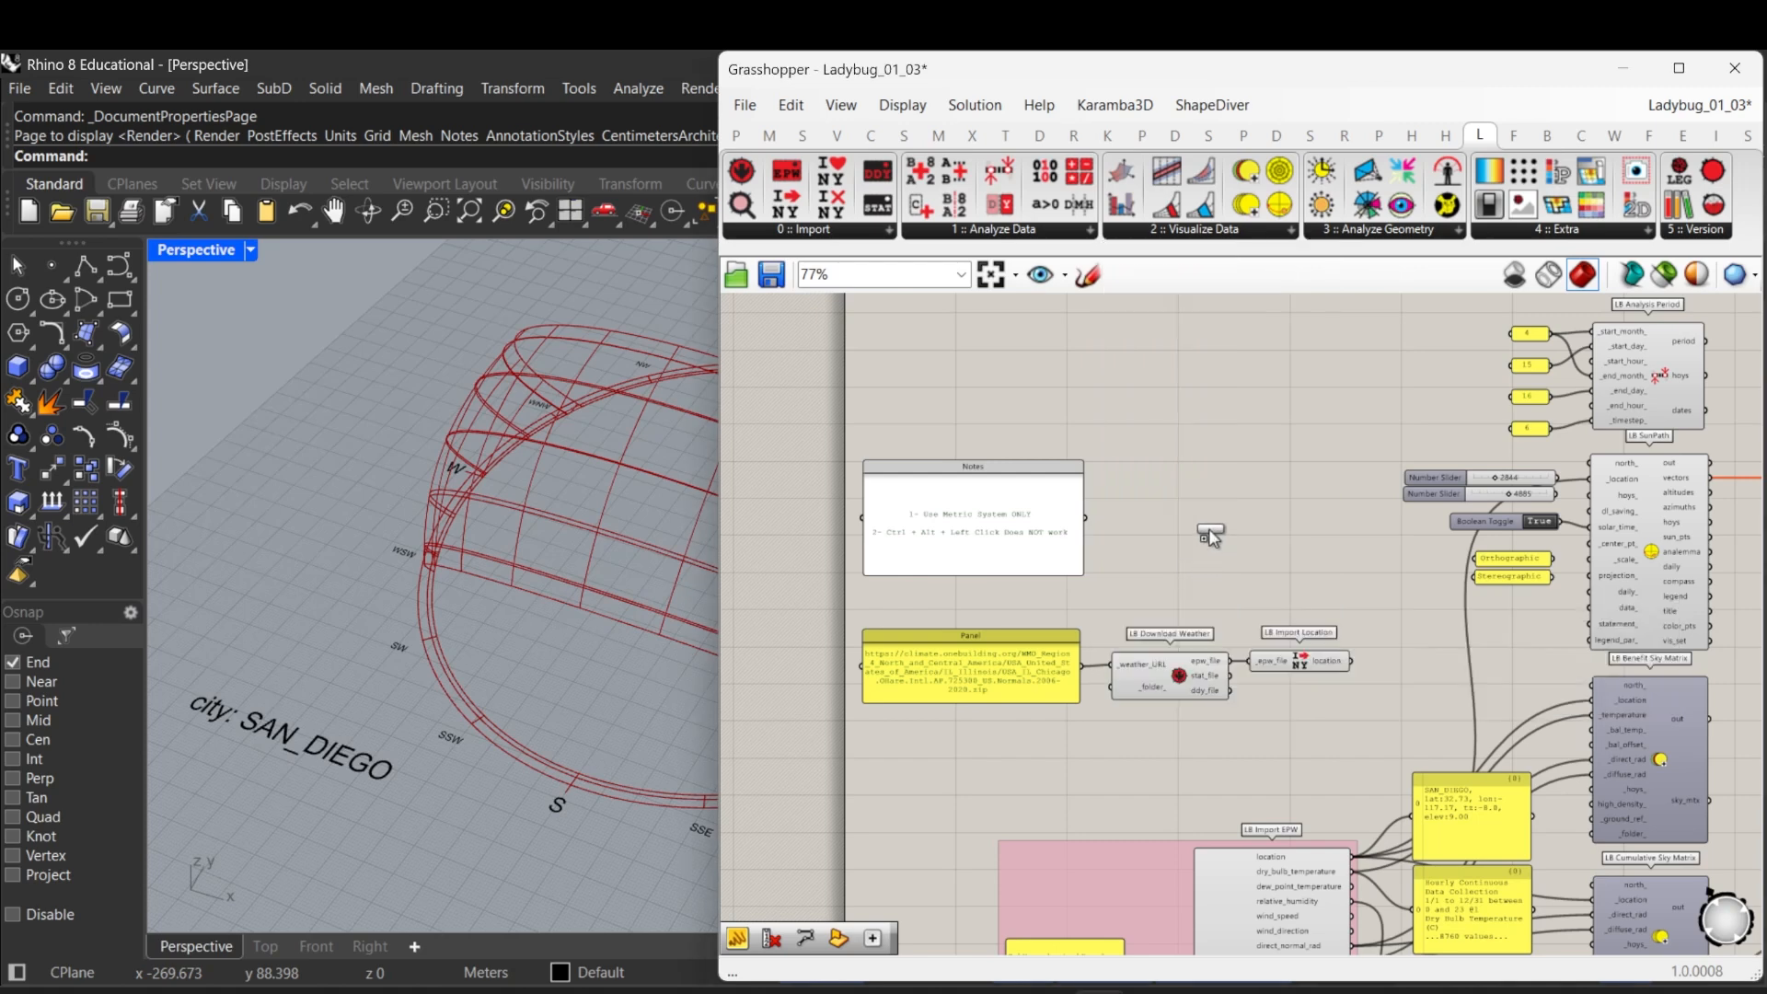
pyautogui.click(1240, 422)
pyautogui.scroll(3, 1249, 619)
pyautogui.moveTo(1280, 594); pyautogui.dragTo(1183, 527, button='right')
pyautogui.scroll(-2, 1320, 640)
pyautogui.scroll(2, 1259, 405)
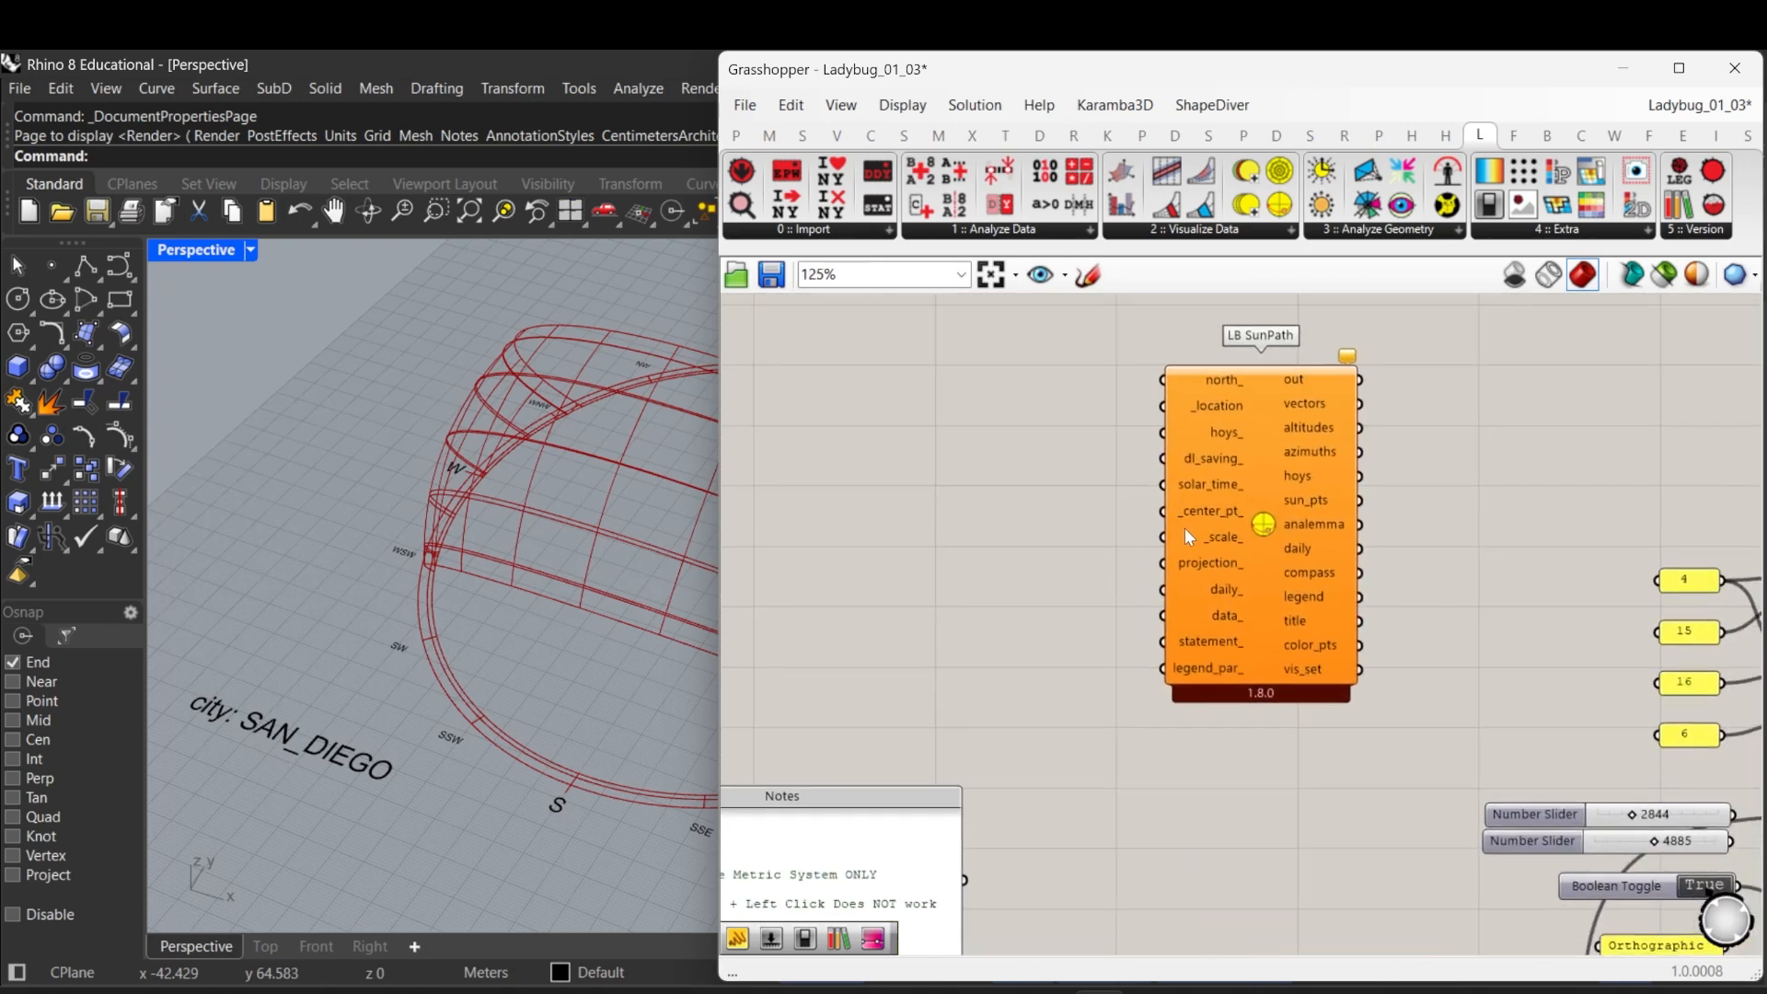
pyautogui.scroll(3, 1164, 562)
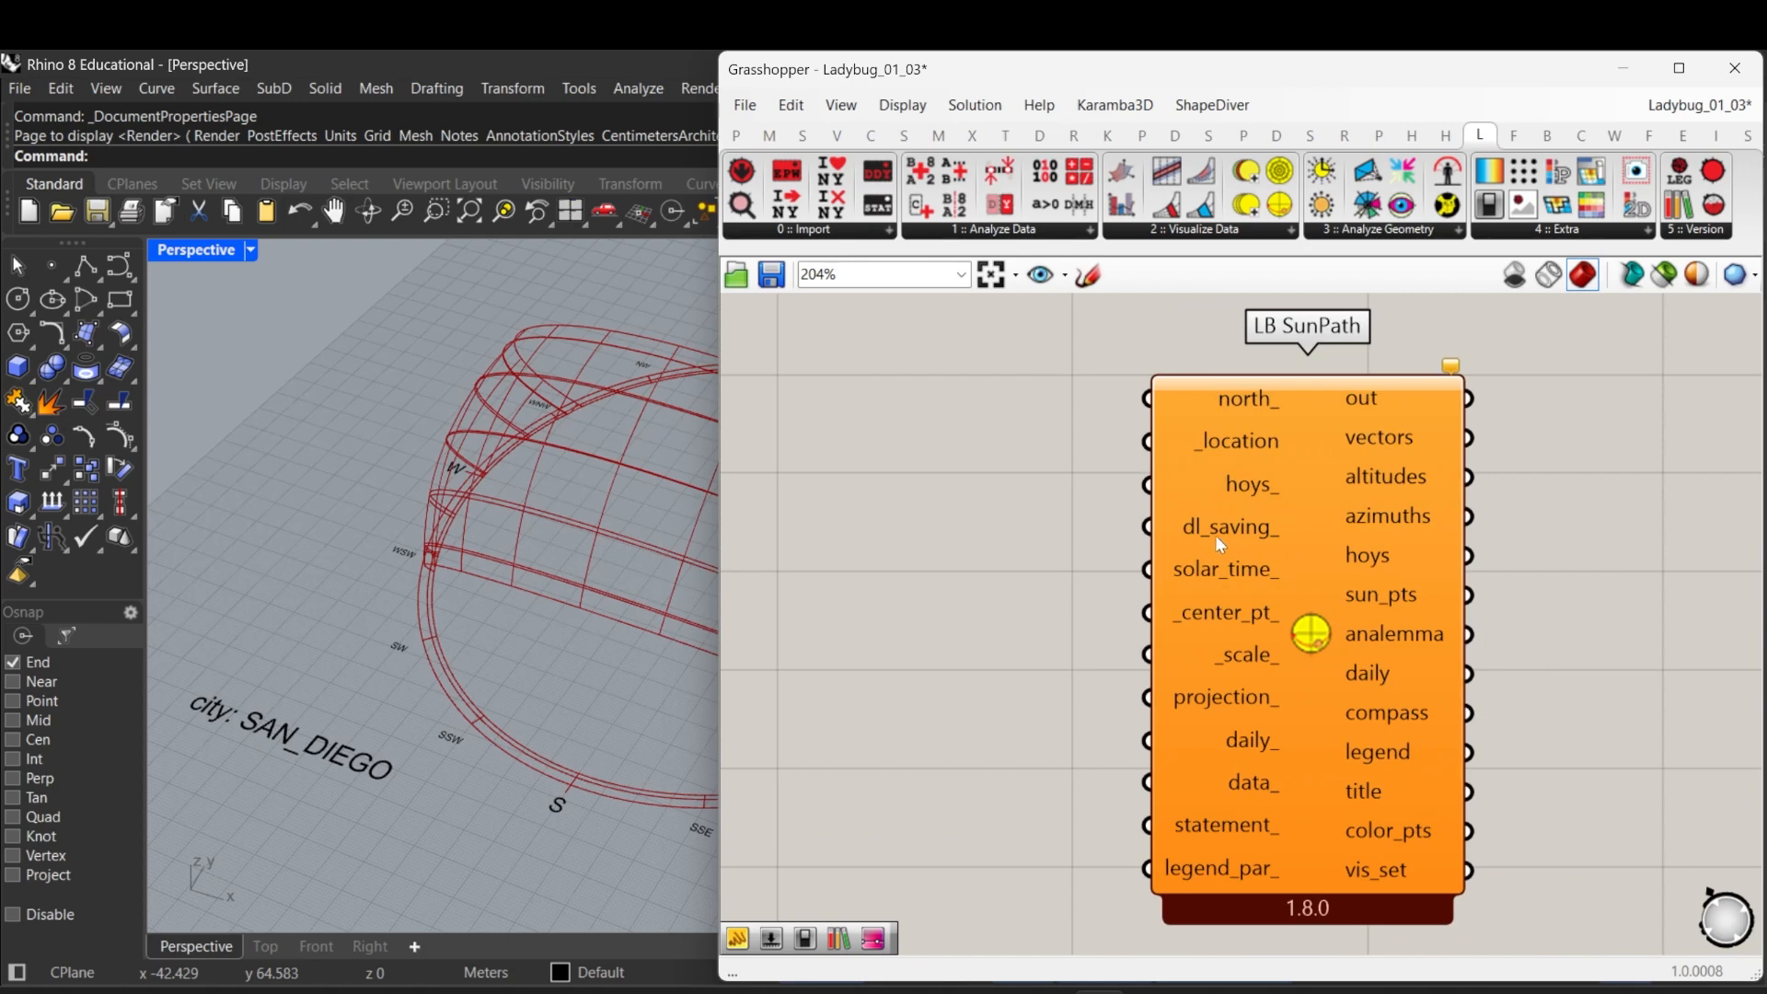
pyautogui.scroll(-2, 1185, 633)
pyautogui.scroll(-2, 1255, 572)
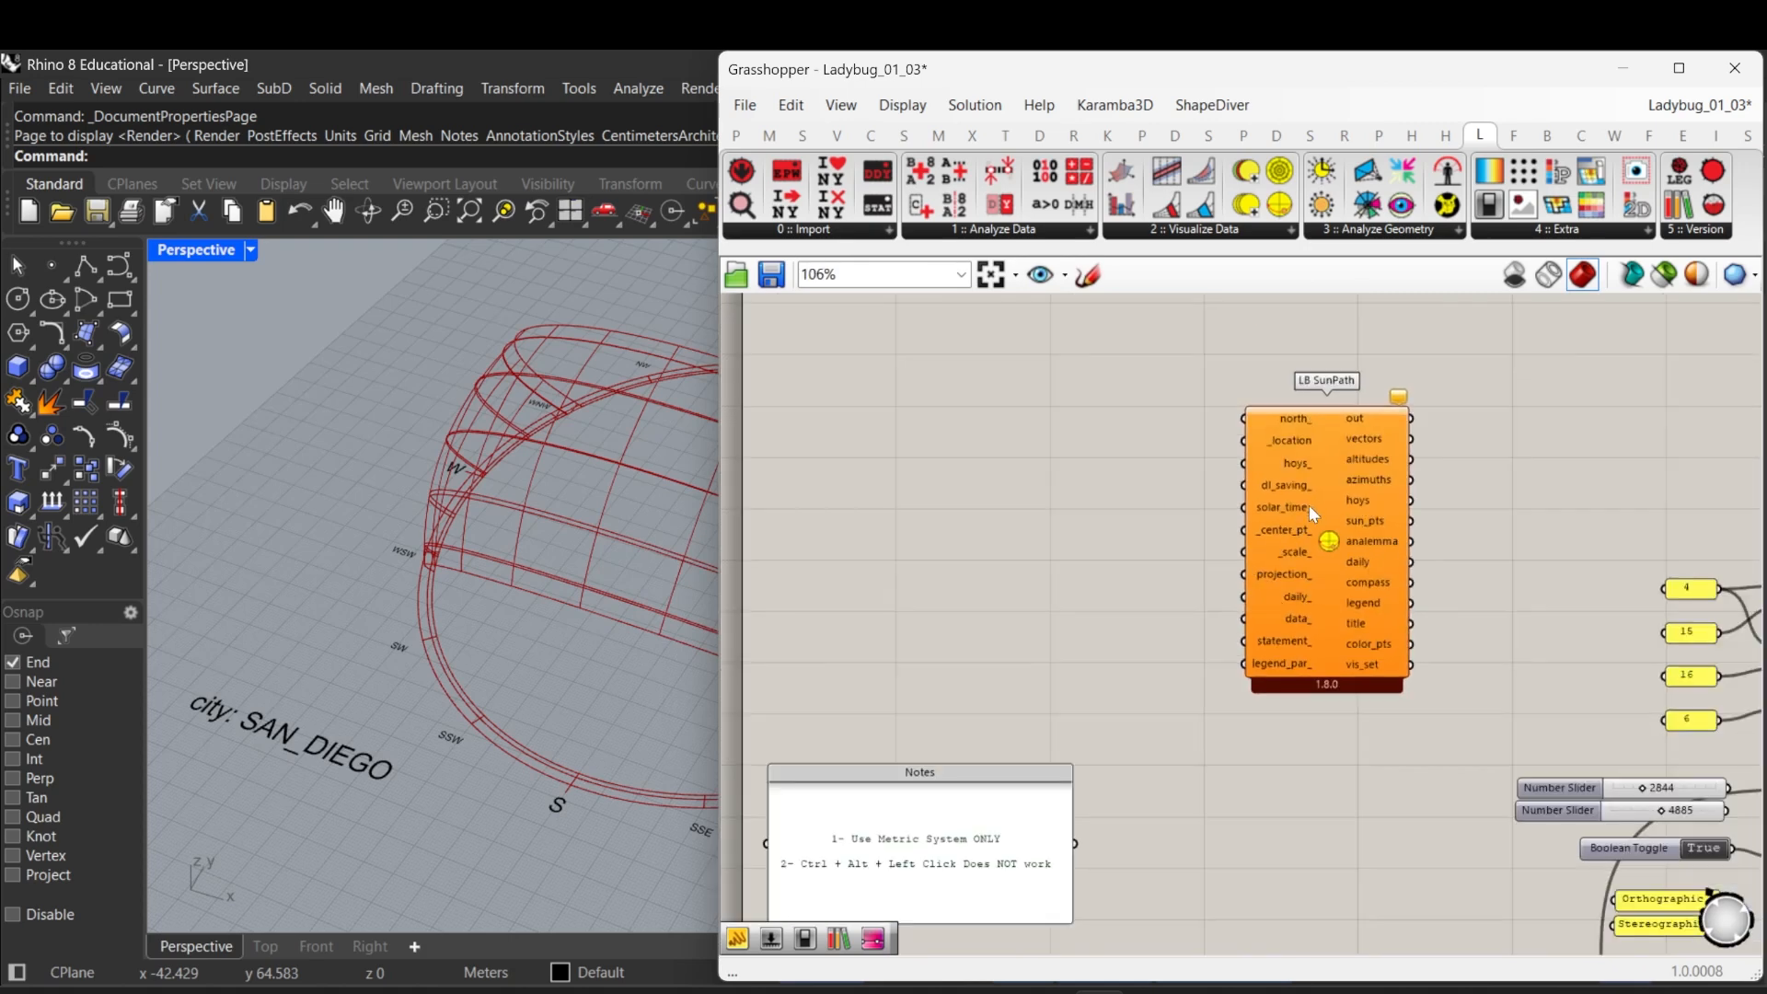
# Step: Shift the new LB SunPath component slightly lower on the canvas
pyautogui.moveTo(1309, 507); pyautogui.dragTo(1320, 552)
pyautogui.moveTo(1248, 645)
pyautogui.mouseDown(button='right')
pyautogui.moveTo(1273, 482)
pyautogui.moveTo(1270, 625)
pyautogui.mouseUp(button='right')
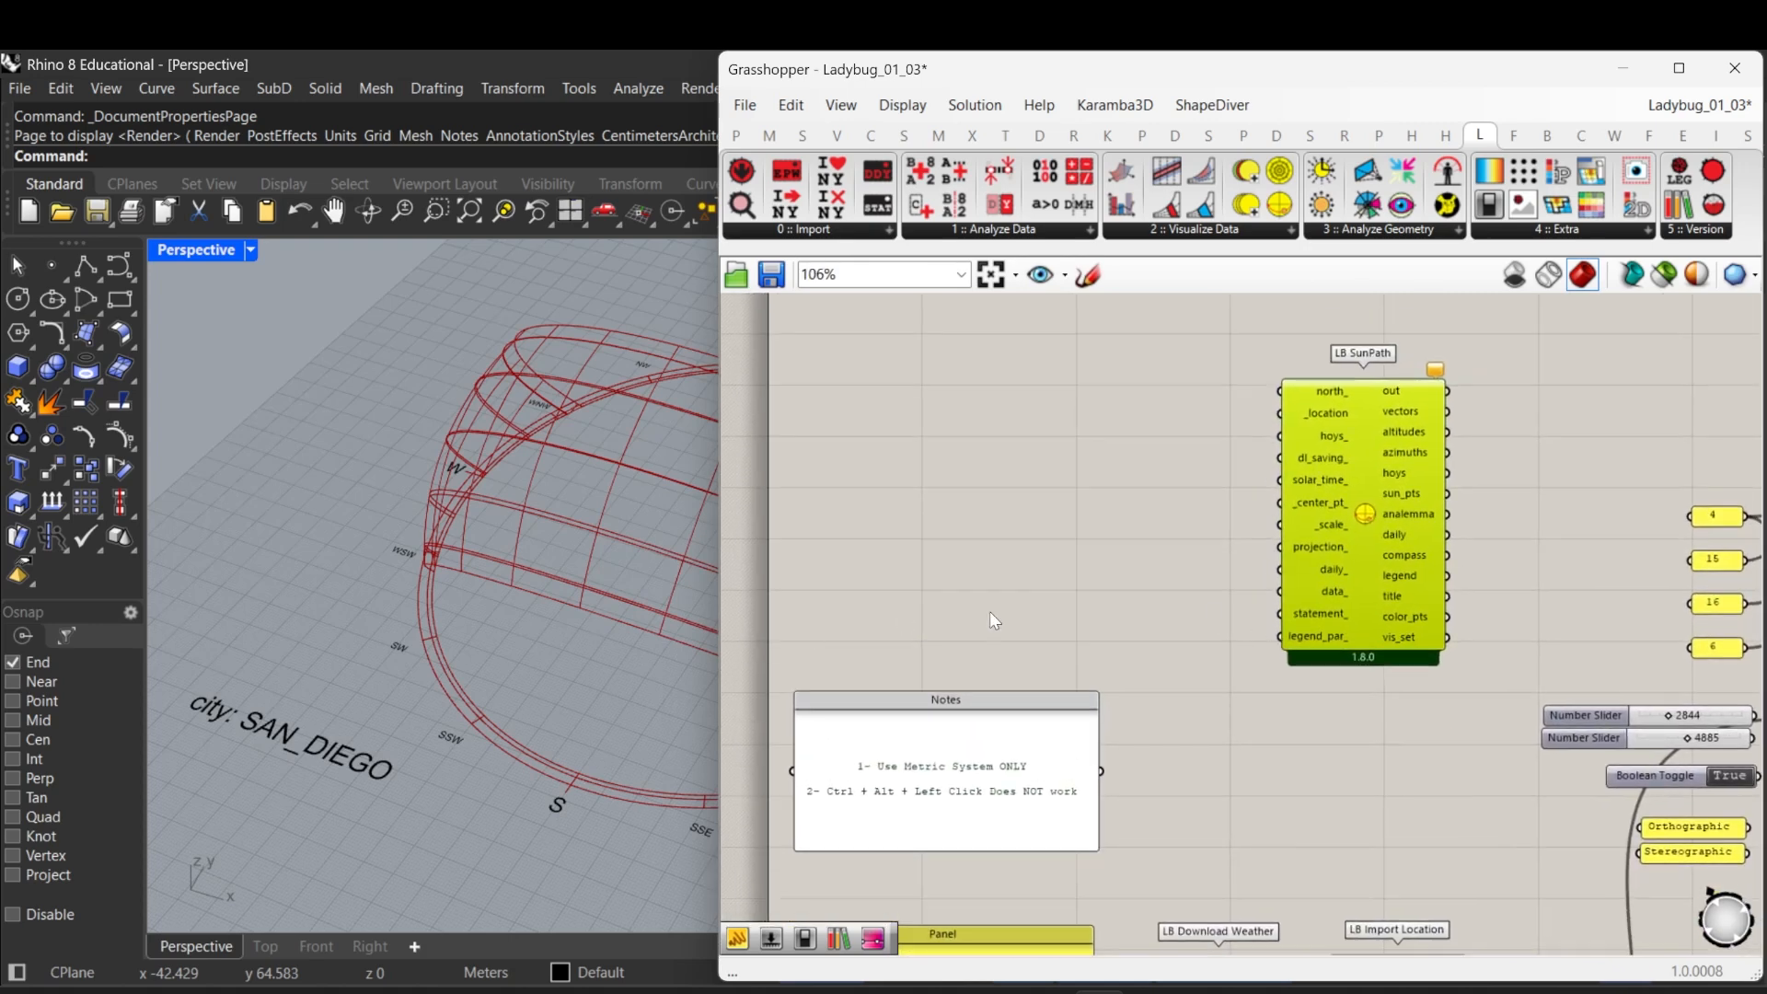
pyautogui.moveTo(1148, 604); pyautogui.dragTo(1059, 553, button='right')
pyautogui.moveTo(1135, 612); pyautogui.dragTo(1172, 672, button='right')
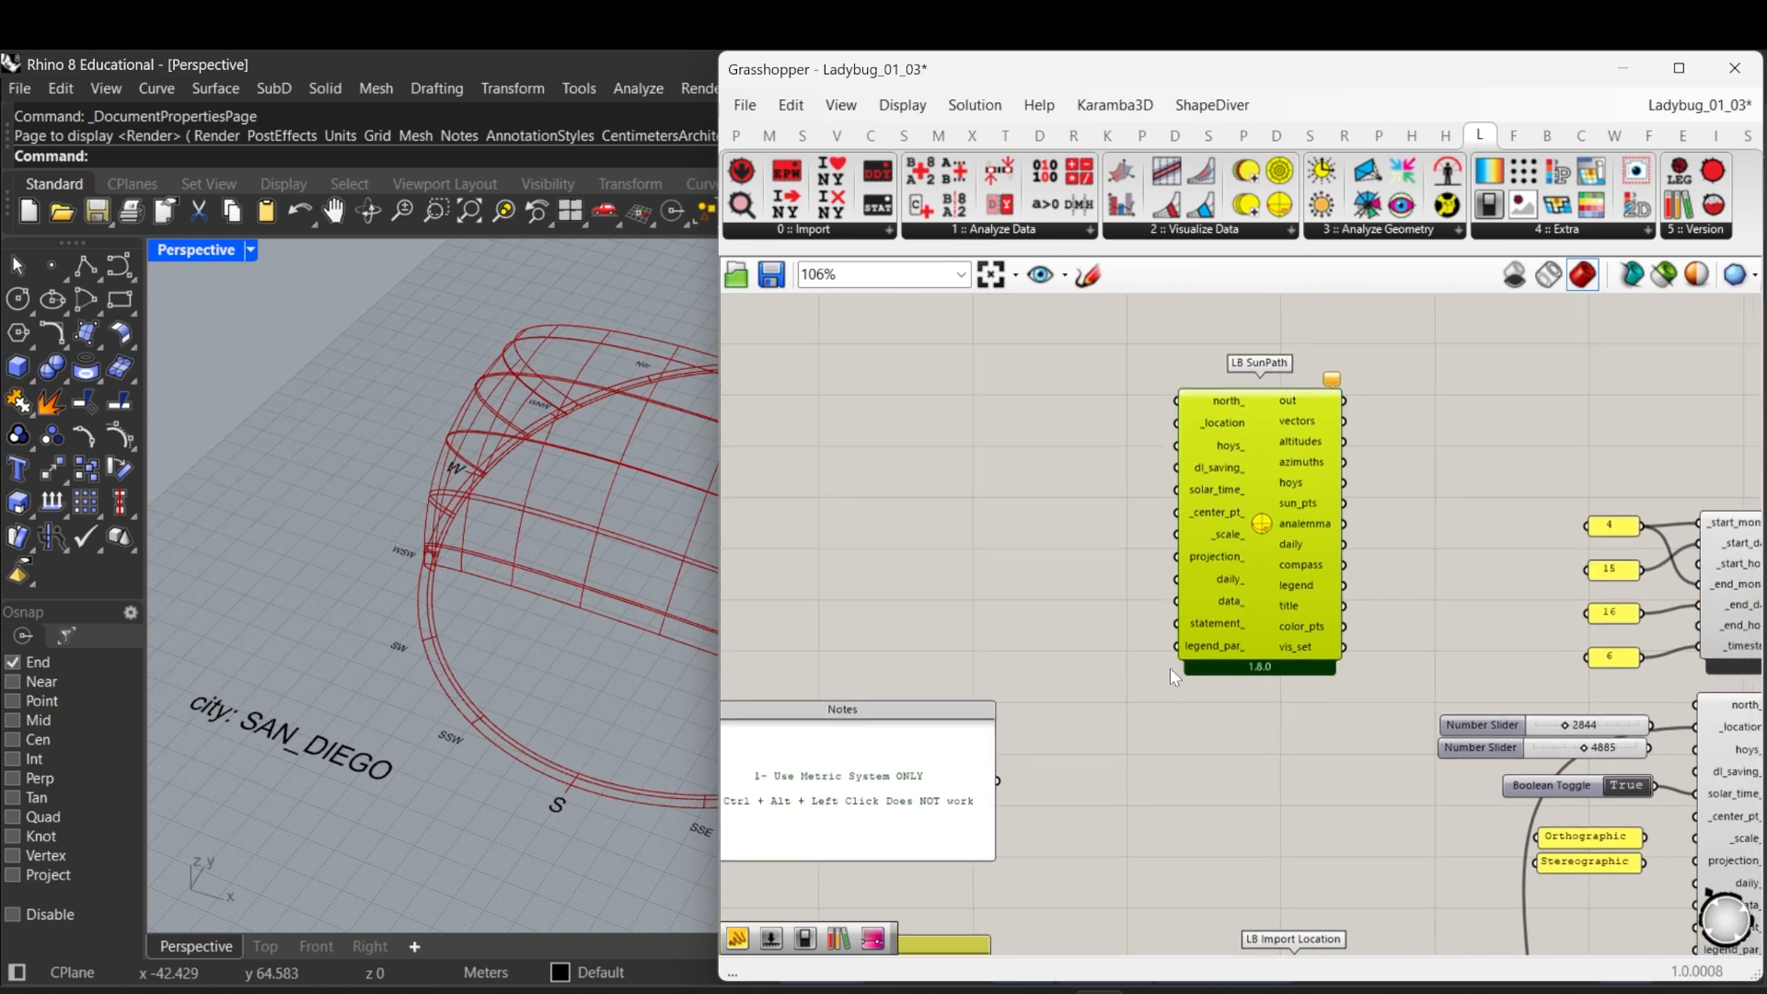
pyautogui.moveTo(1272, 521); pyautogui.dragTo(1268, 560)
# Step: Compare the URL-based weather download components with the LB Import EPW group that reads a local file
pyautogui.moveTo(1333, 739); pyautogui.dragTo(1274, 583, button='right')
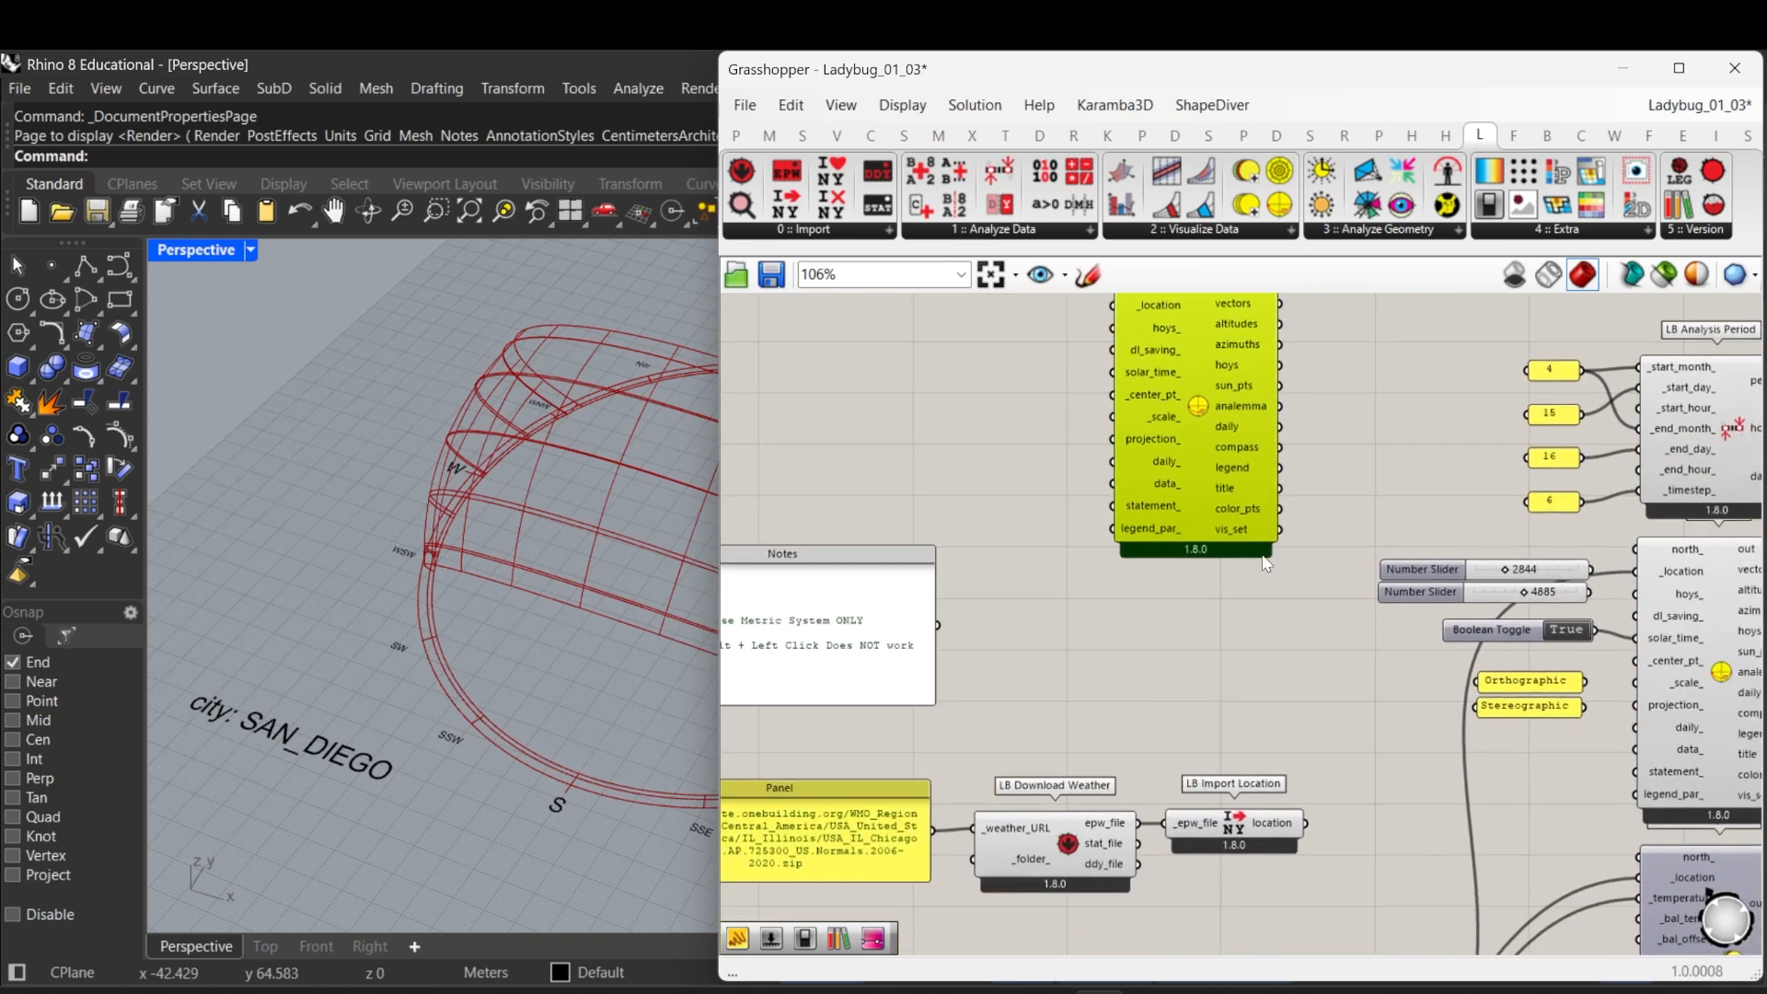
pyautogui.moveTo(1157, 690); pyautogui.dragTo(1281, 418, button='right')
pyautogui.moveTo(1192, 659); pyautogui.dragTo(1214, 464, button='right')
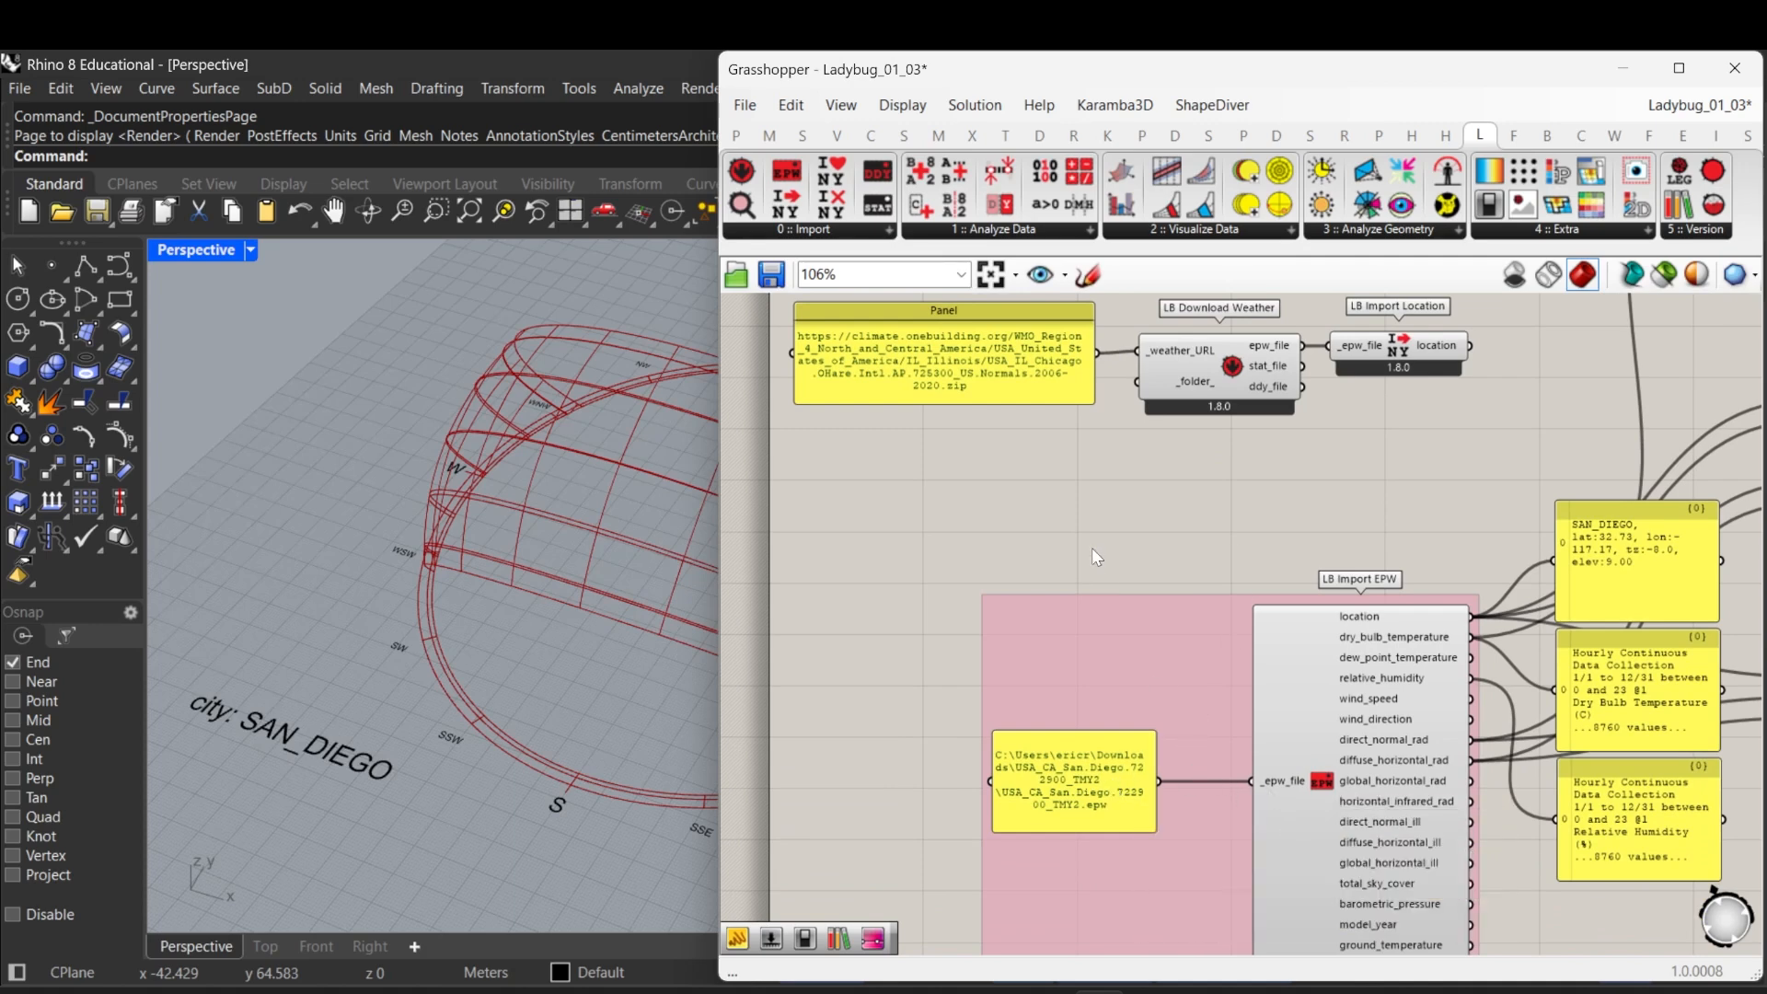
pyautogui.moveTo(1092, 548)
pyautogui.mouseDown(button='right')
pyautogui.moveTo(1106, 598)
pyautogui.moveTo(1111, 548)
pyautogui.mouseUp(button='right')
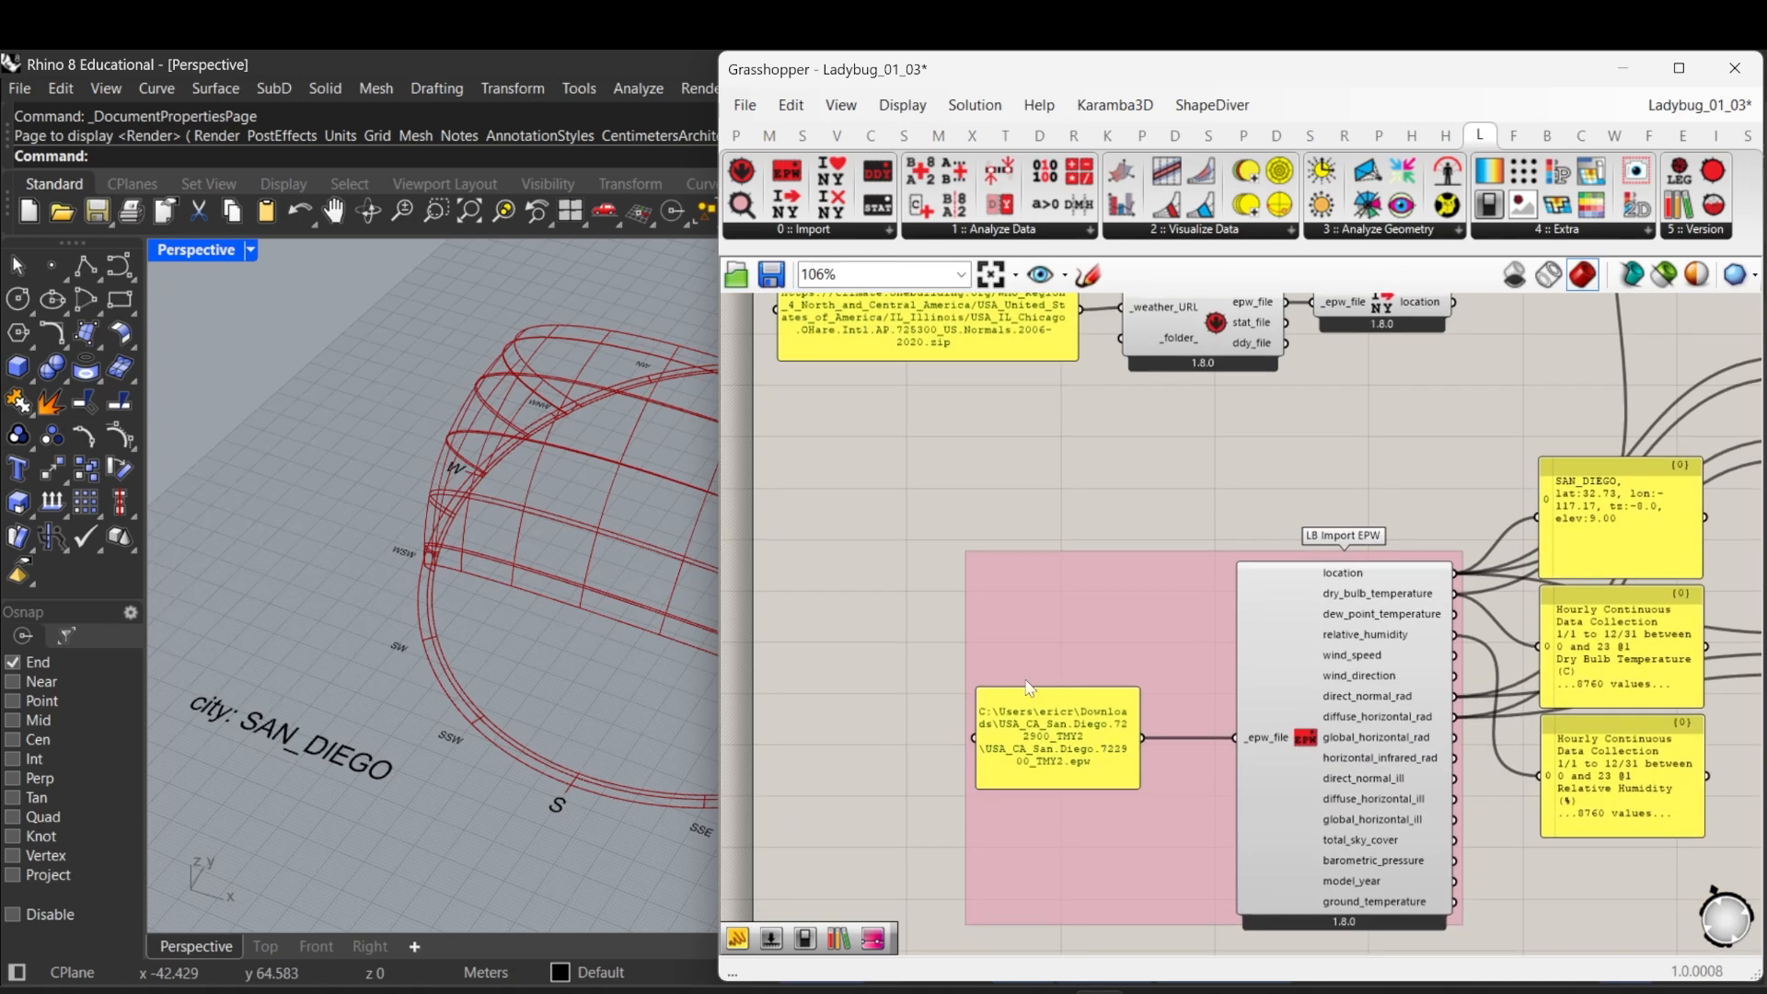
pyautogui.moveTo(1023, 480); pyautogui.dragTo(1014, 521, button='right')
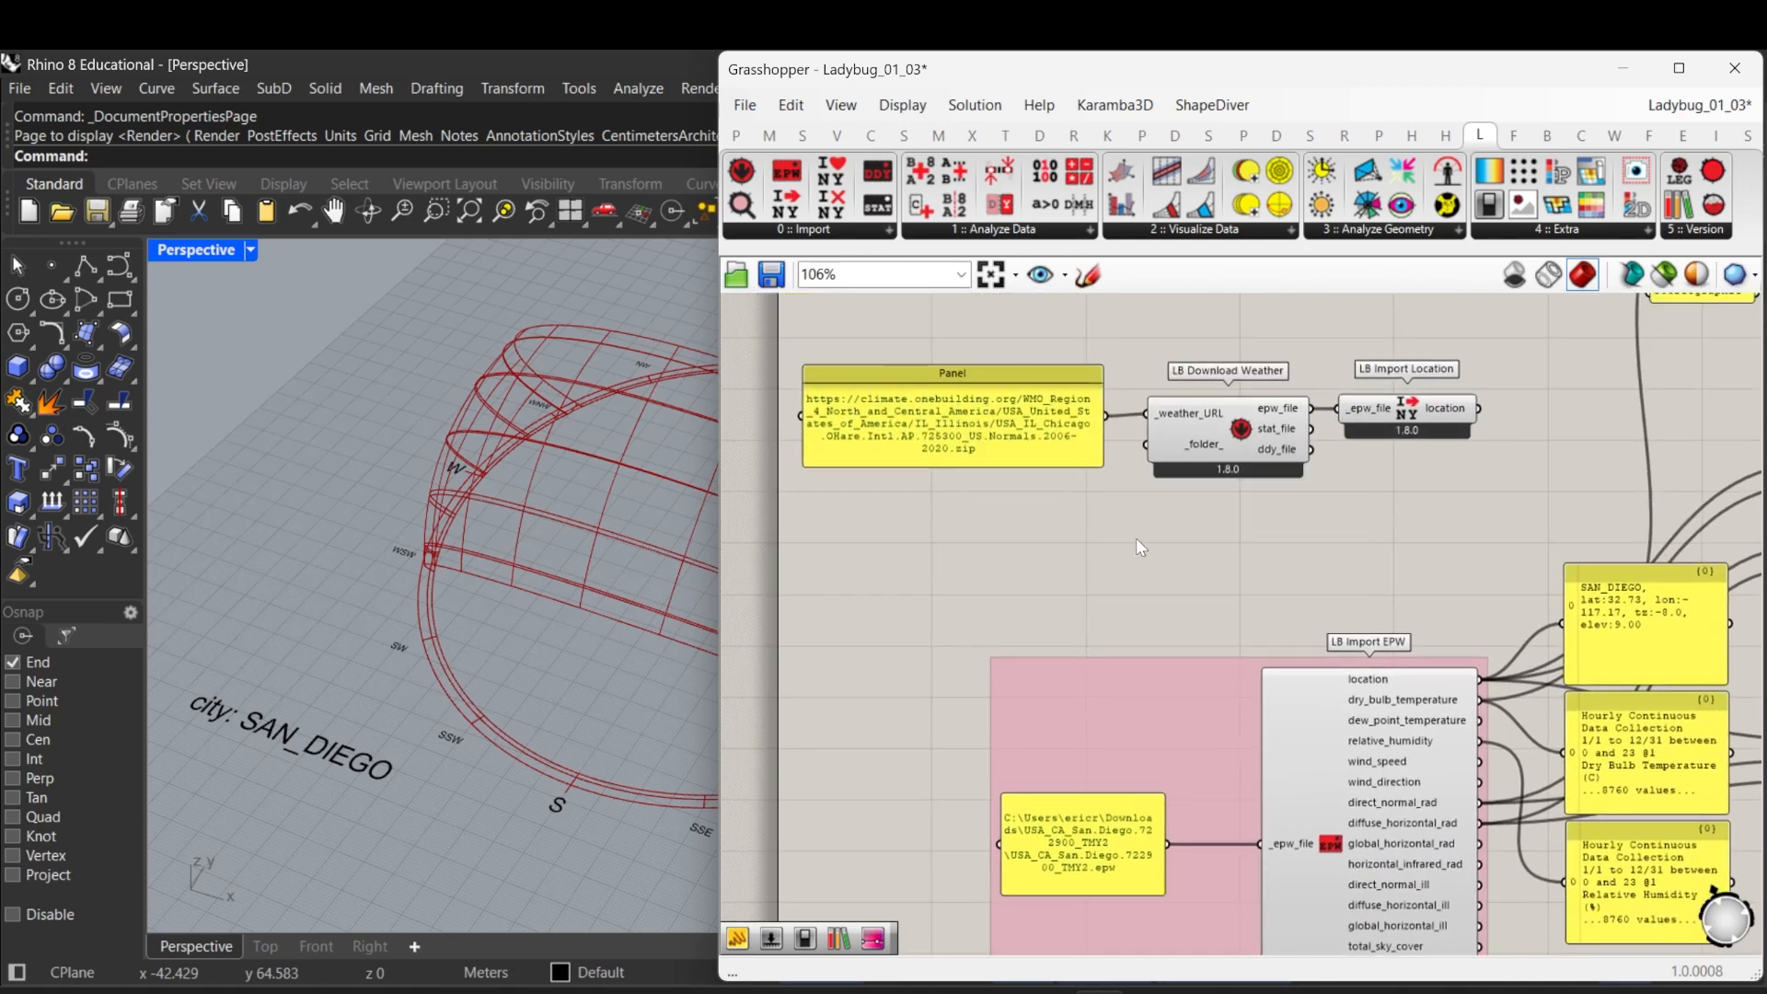
pyautogui.moveTo(1168, 605); pyautogui.dragTo(1164, 506, button='right')
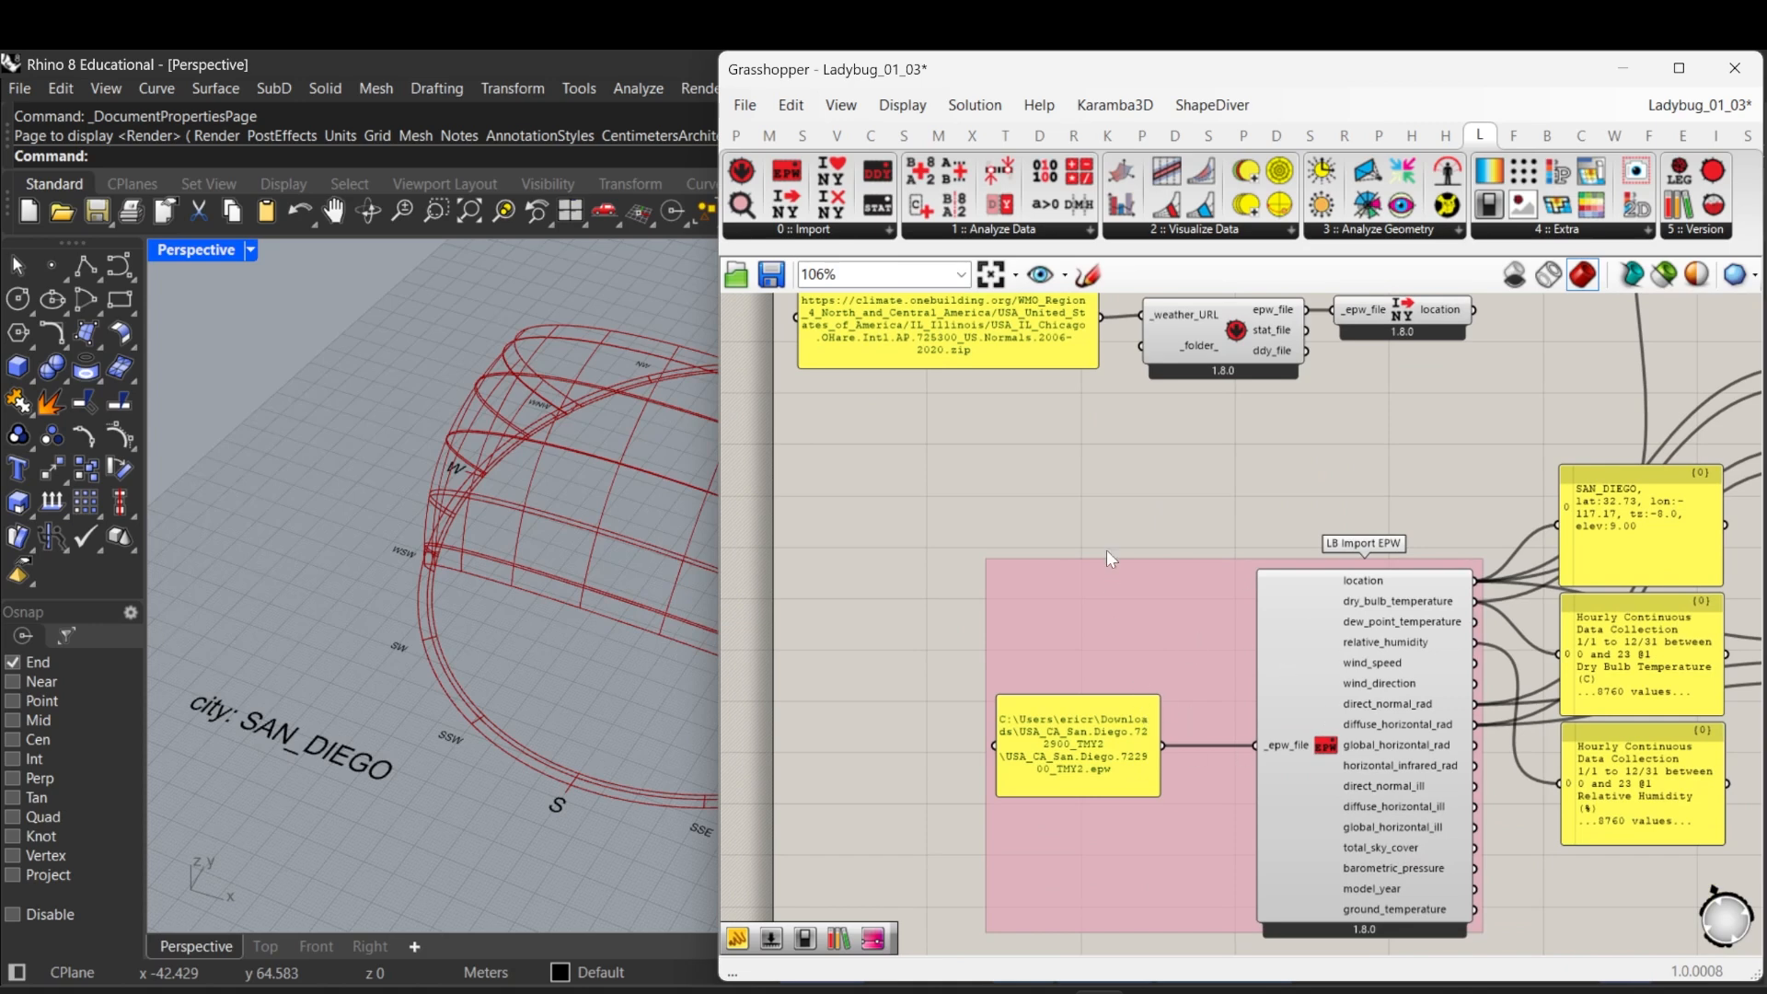
pyautogui.moveTo(1107, 552); pyautogui.dragTo(1184, 774, button='right')
# Step: Turn off the preview of the existing LB SunPath component below LB Analysis Period
pyautogui.moveTo(1298, 625); pyautogui.dragTo(1078, 648, button='right')
pyautogui.scroll(-1, 1202, 579)
pyautogui.moveTo(1595, 420); pyautogui.dragTo(1558, 566, button='right')
pyautogui.scroll(-2, 1517, 463)
pyautogui.click(1594, 563)
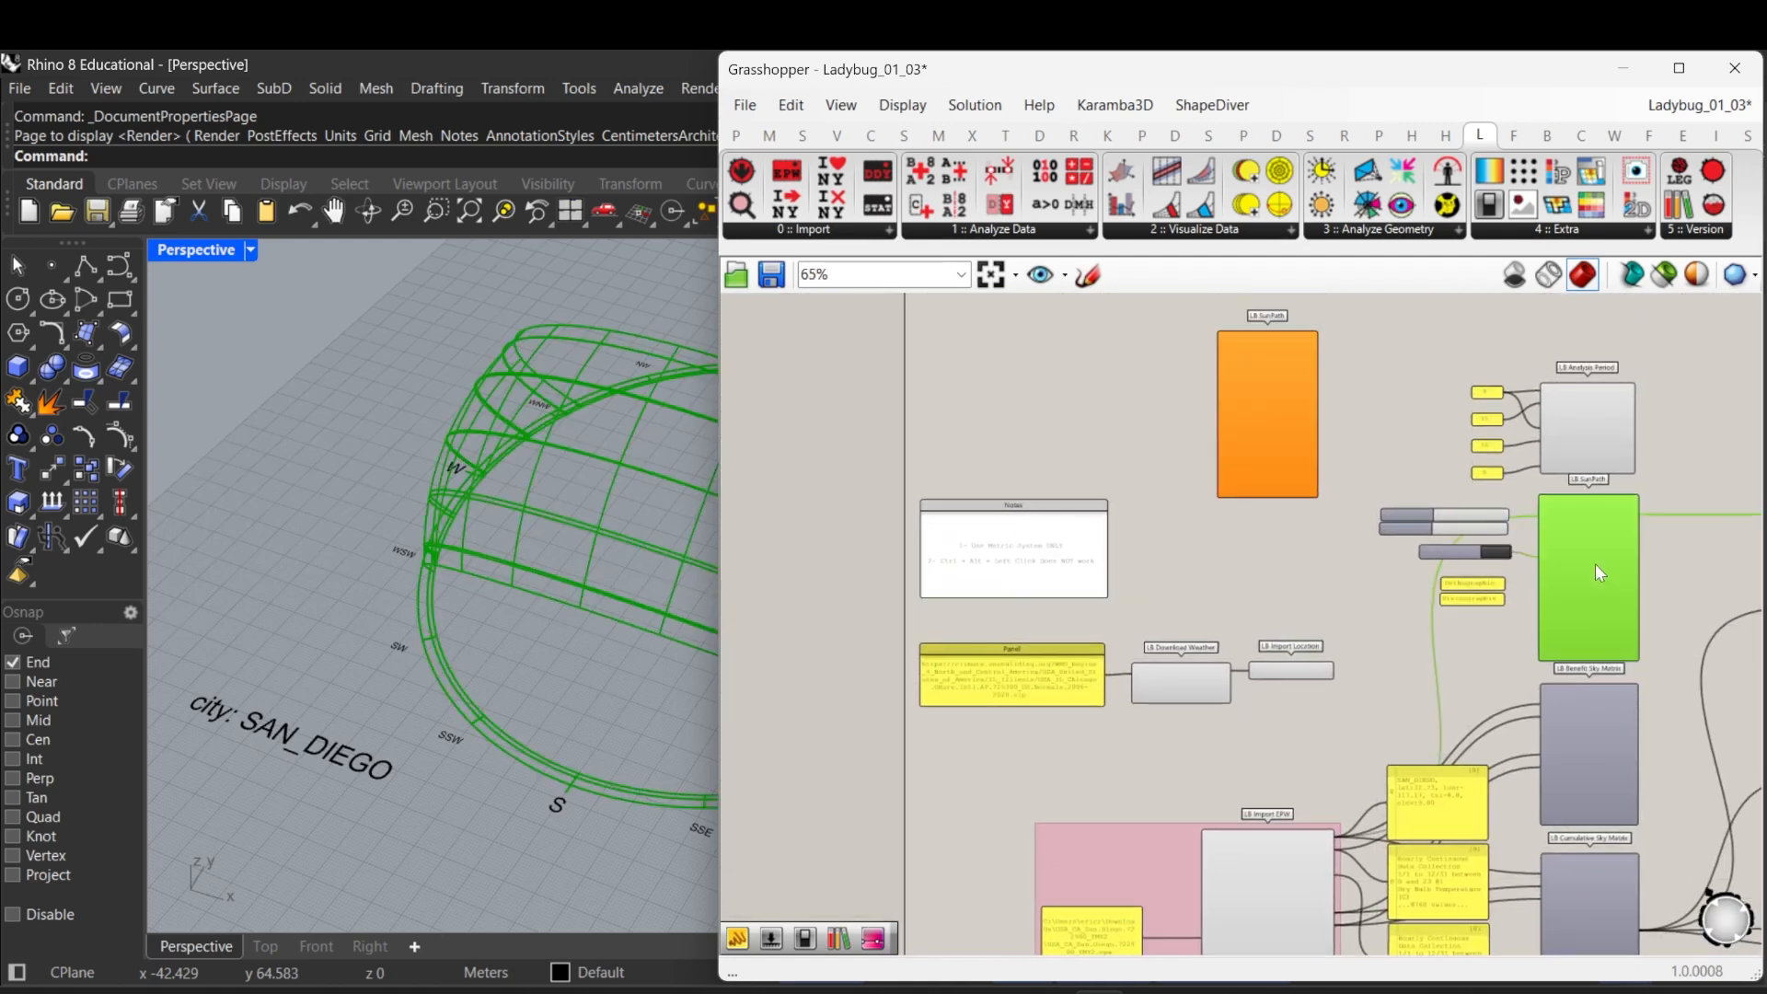
pyautogui.middleClick(1595, 568)
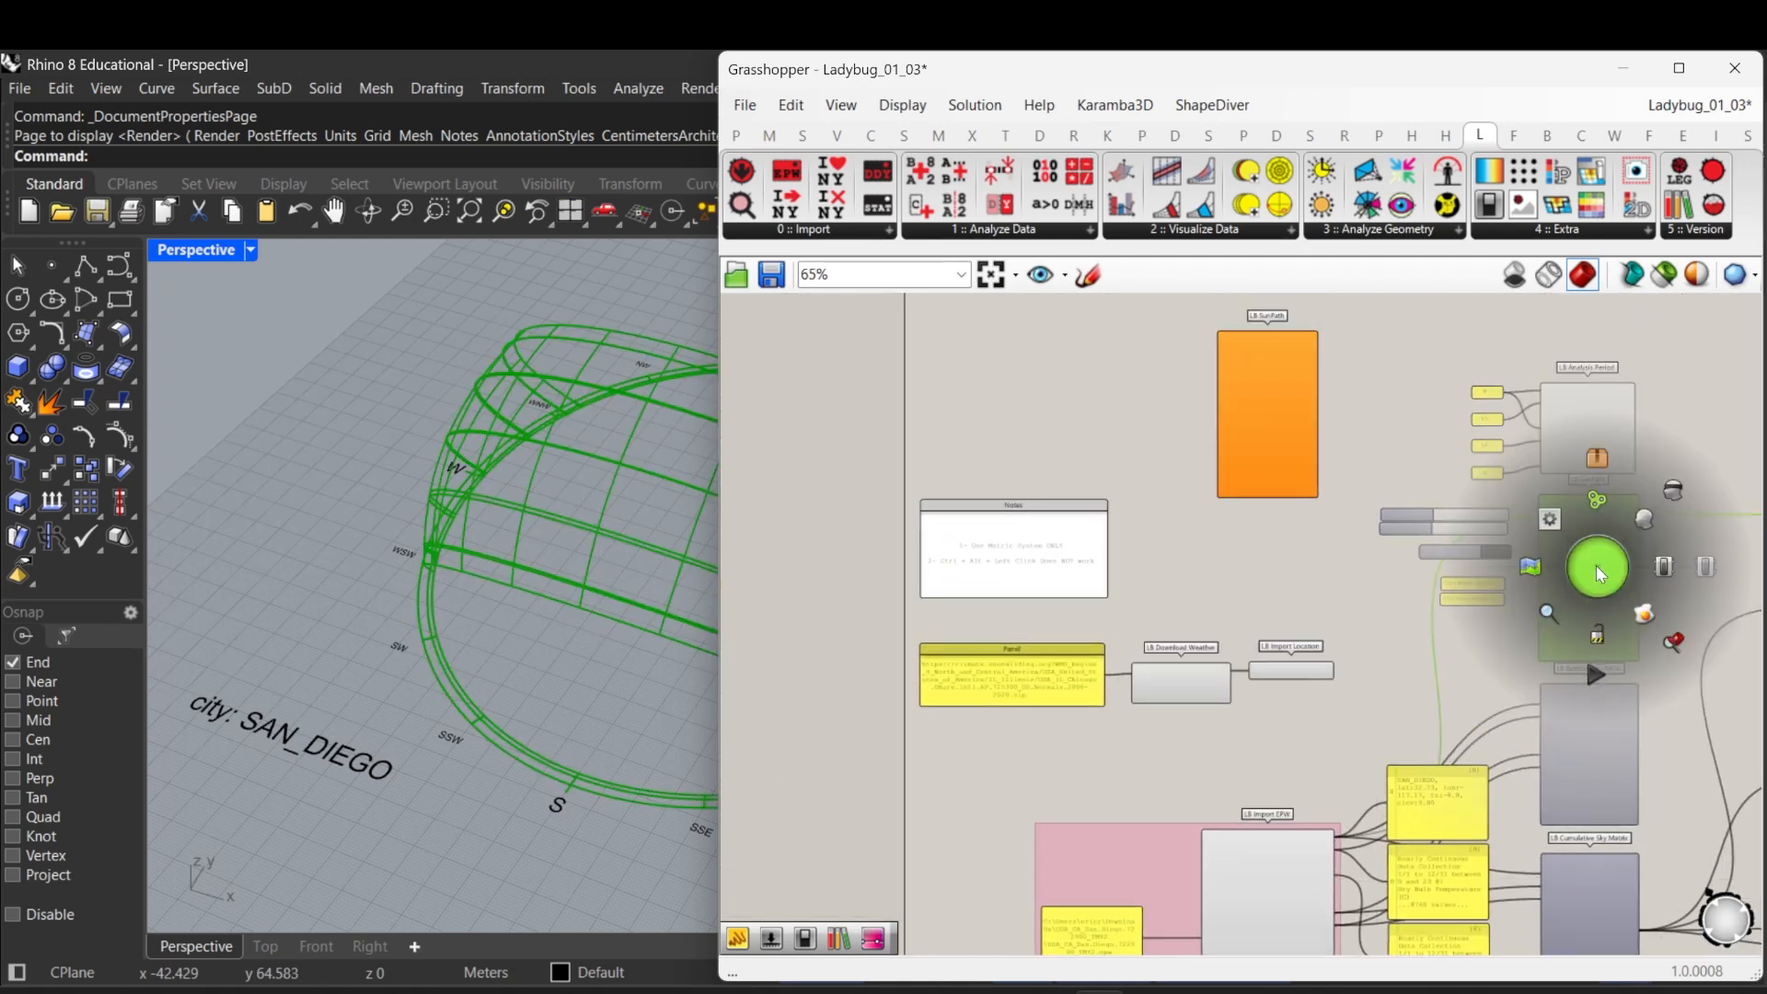
pyautogui.click(1674, 493)
# Step: Connect the location output of LB Import Location to the _location input of the new LB SunPath
pyautogui.scroll(3, 1316, 594)
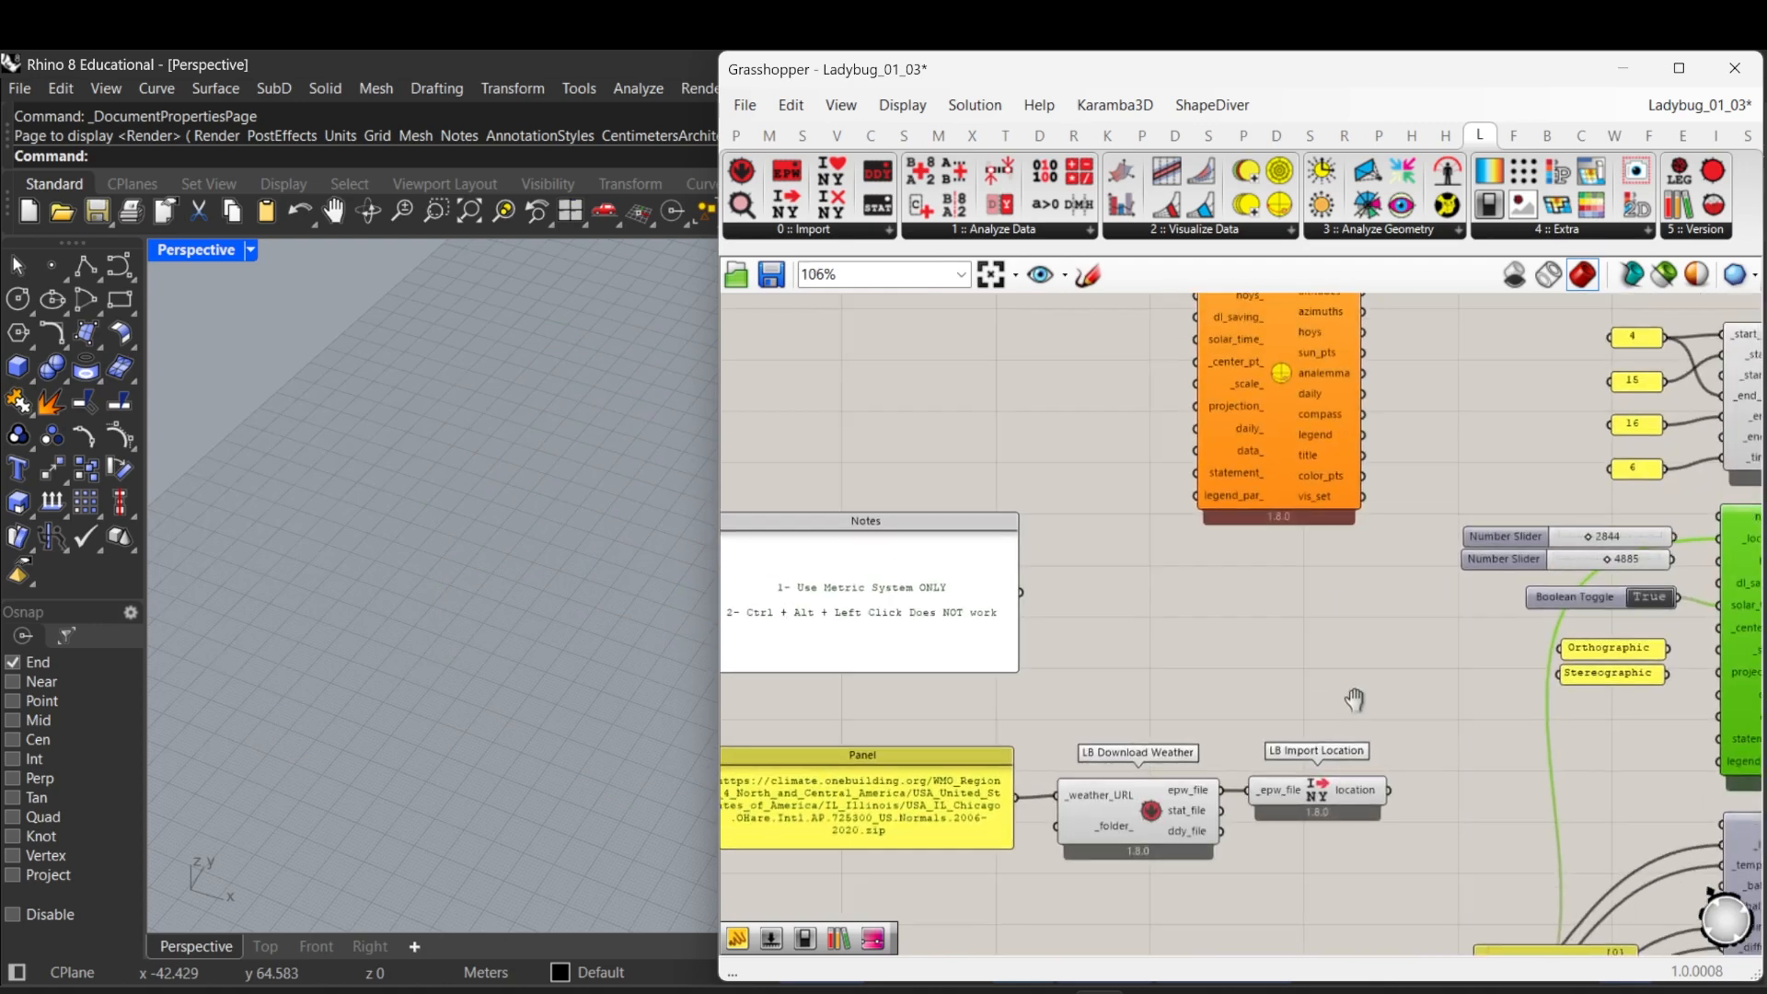
pyautogui.moveTo(1304, 468); pyautogui.dragTo(1149, 430, button='right')
pyautogui.moveTo(1194, 499); pyautogui.dragTo(1262, 574, button='right')
pyautogui.scroll(-3, 1142, 527)
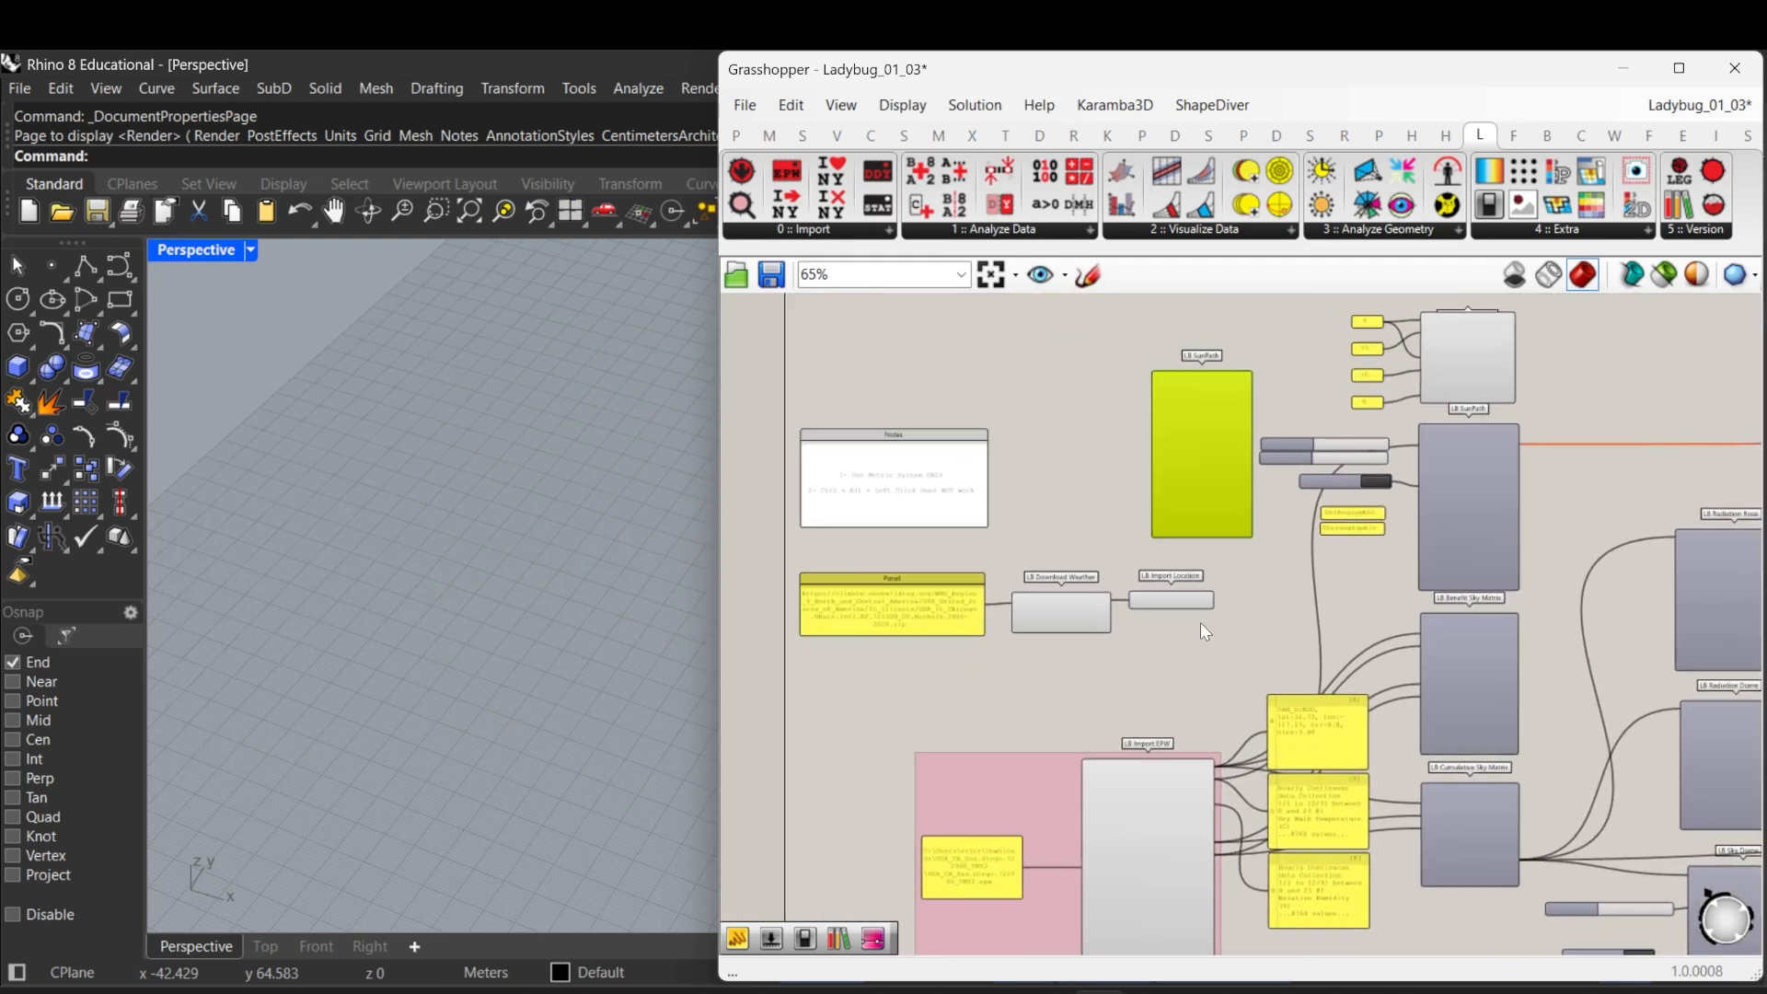
pyautogui.moveTo(1133, 657); pyautogui.dragTo(1301, 670, button='right')
pyautogui.scroll(3, 1293, 661)
pyautogui.moveTo(1381, 719); pyautogui.dragTo(1059, 617)
pyautogui.moveTo(1410, 682); pyautogui.dragTo(1211, 639, button='right')
pyautogui.scroll(3, 1211, 636)
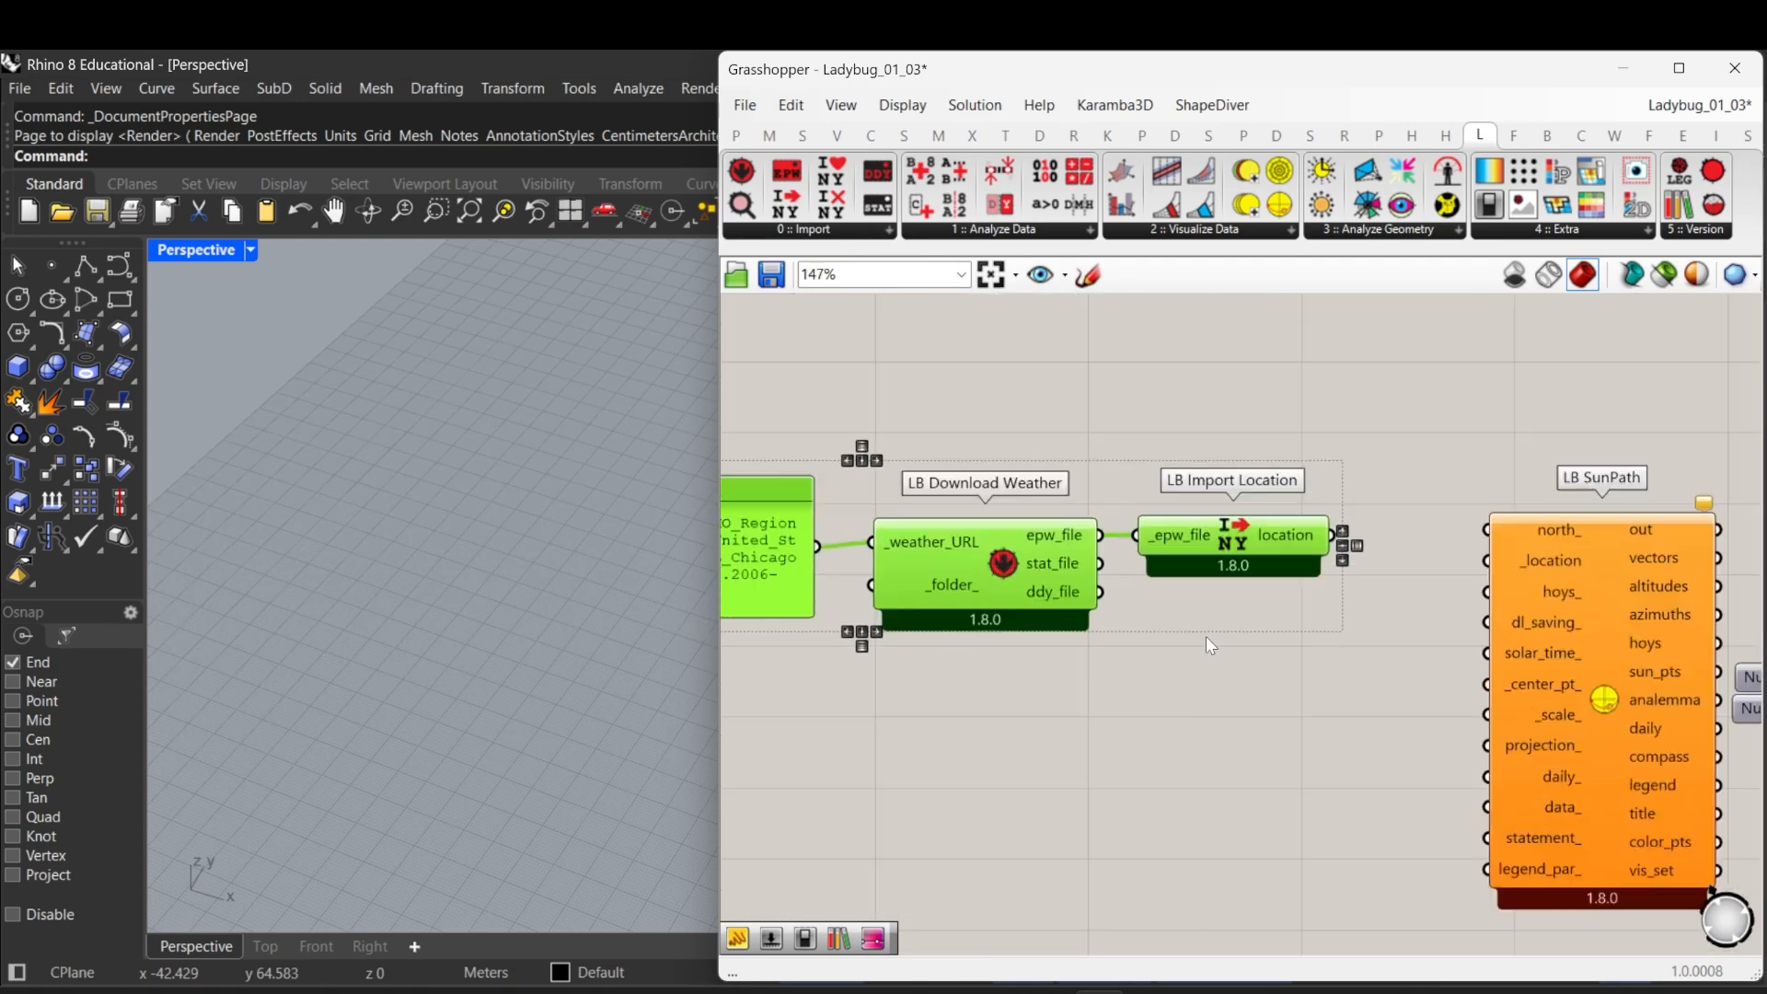
pyautogui.moveTo(1344, 577); pyautogui.dragTo(1111, 594, button='right')
pyautogui.click(1081, 605)
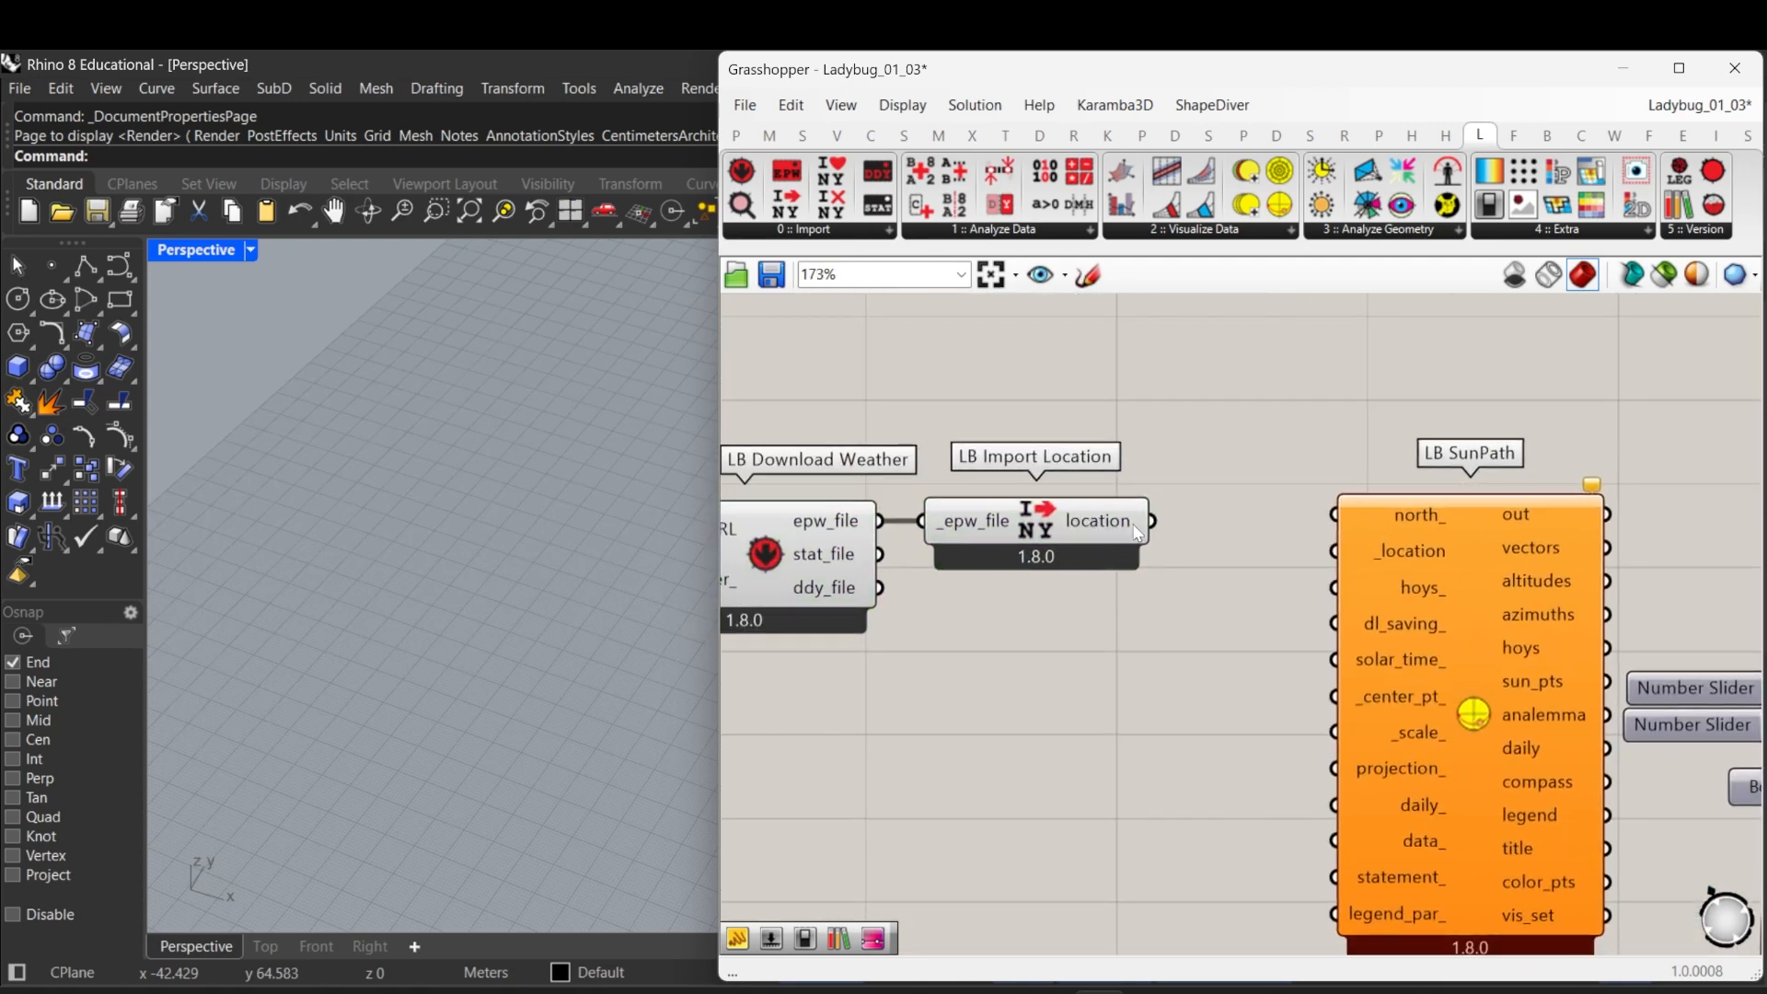
pyautogui.moveTo(1152, 521); pyautogui.dragTo(1335, 552)
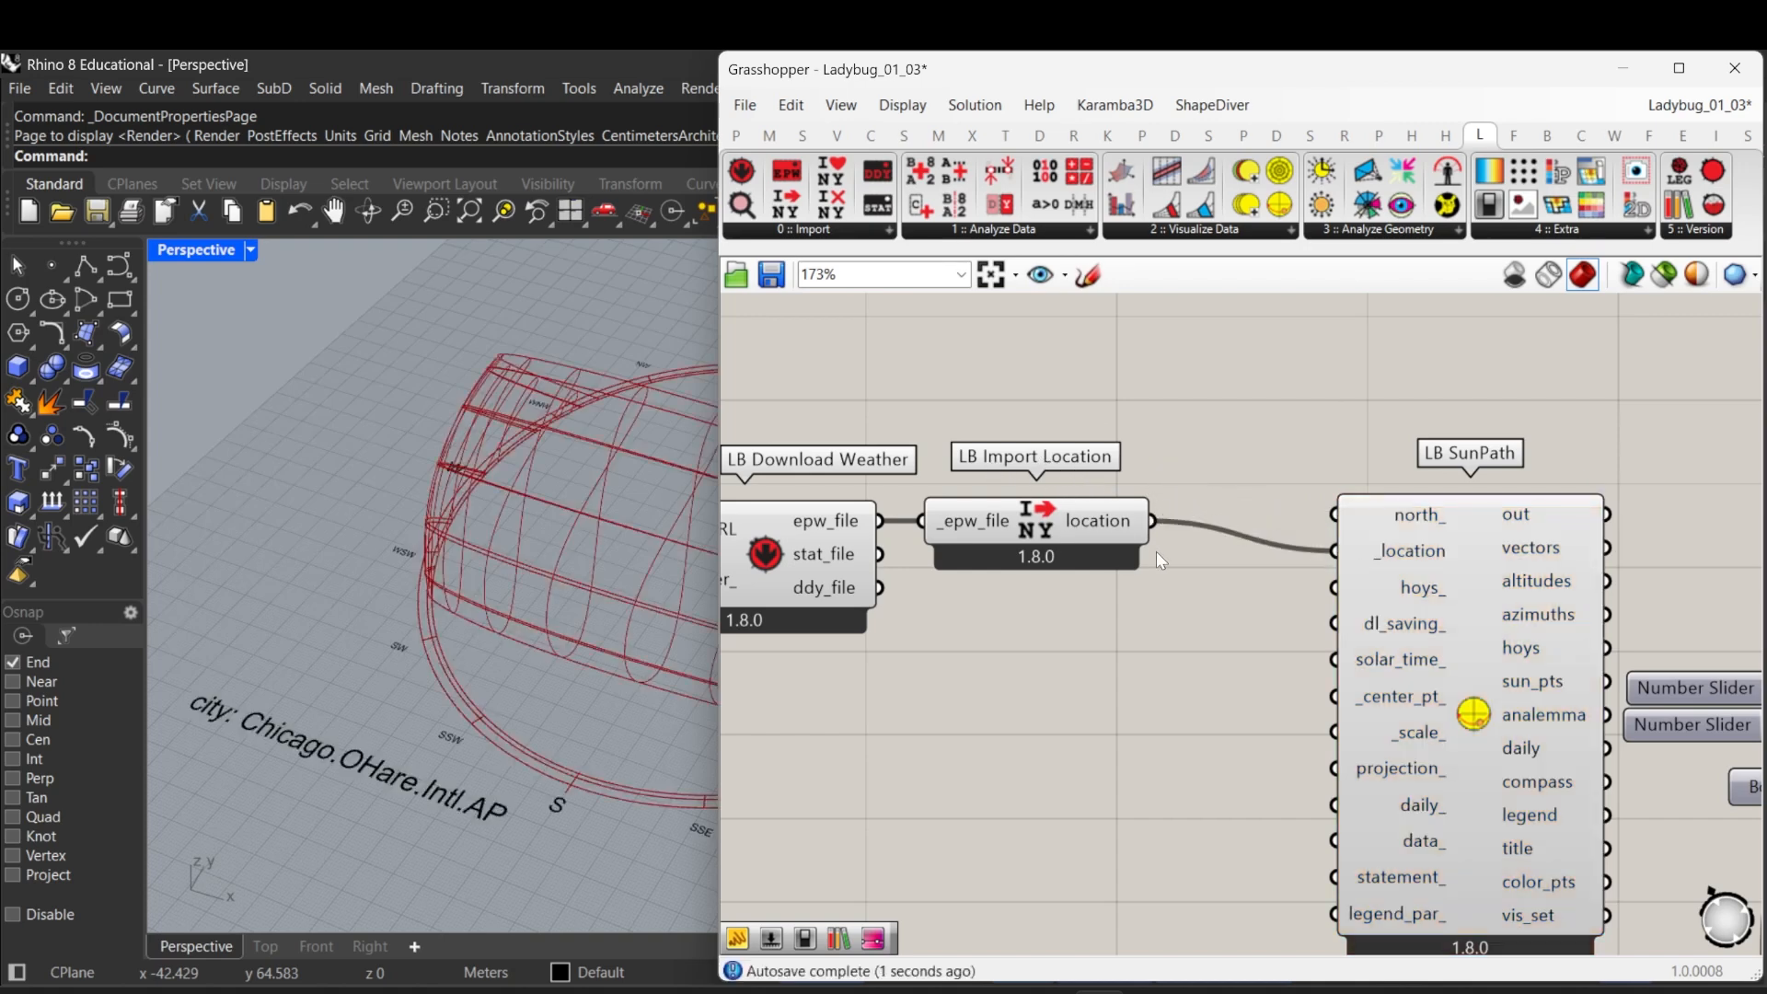
# Step: Shift the weather URL panel, LB Download Weather and LB Import Location together slightly closer to LB SunPath
pyautogui.scroll(-3, 1261, 582)
pyautogui.moveTo(1297, 626); pyautogui.dragTo(858, 435)
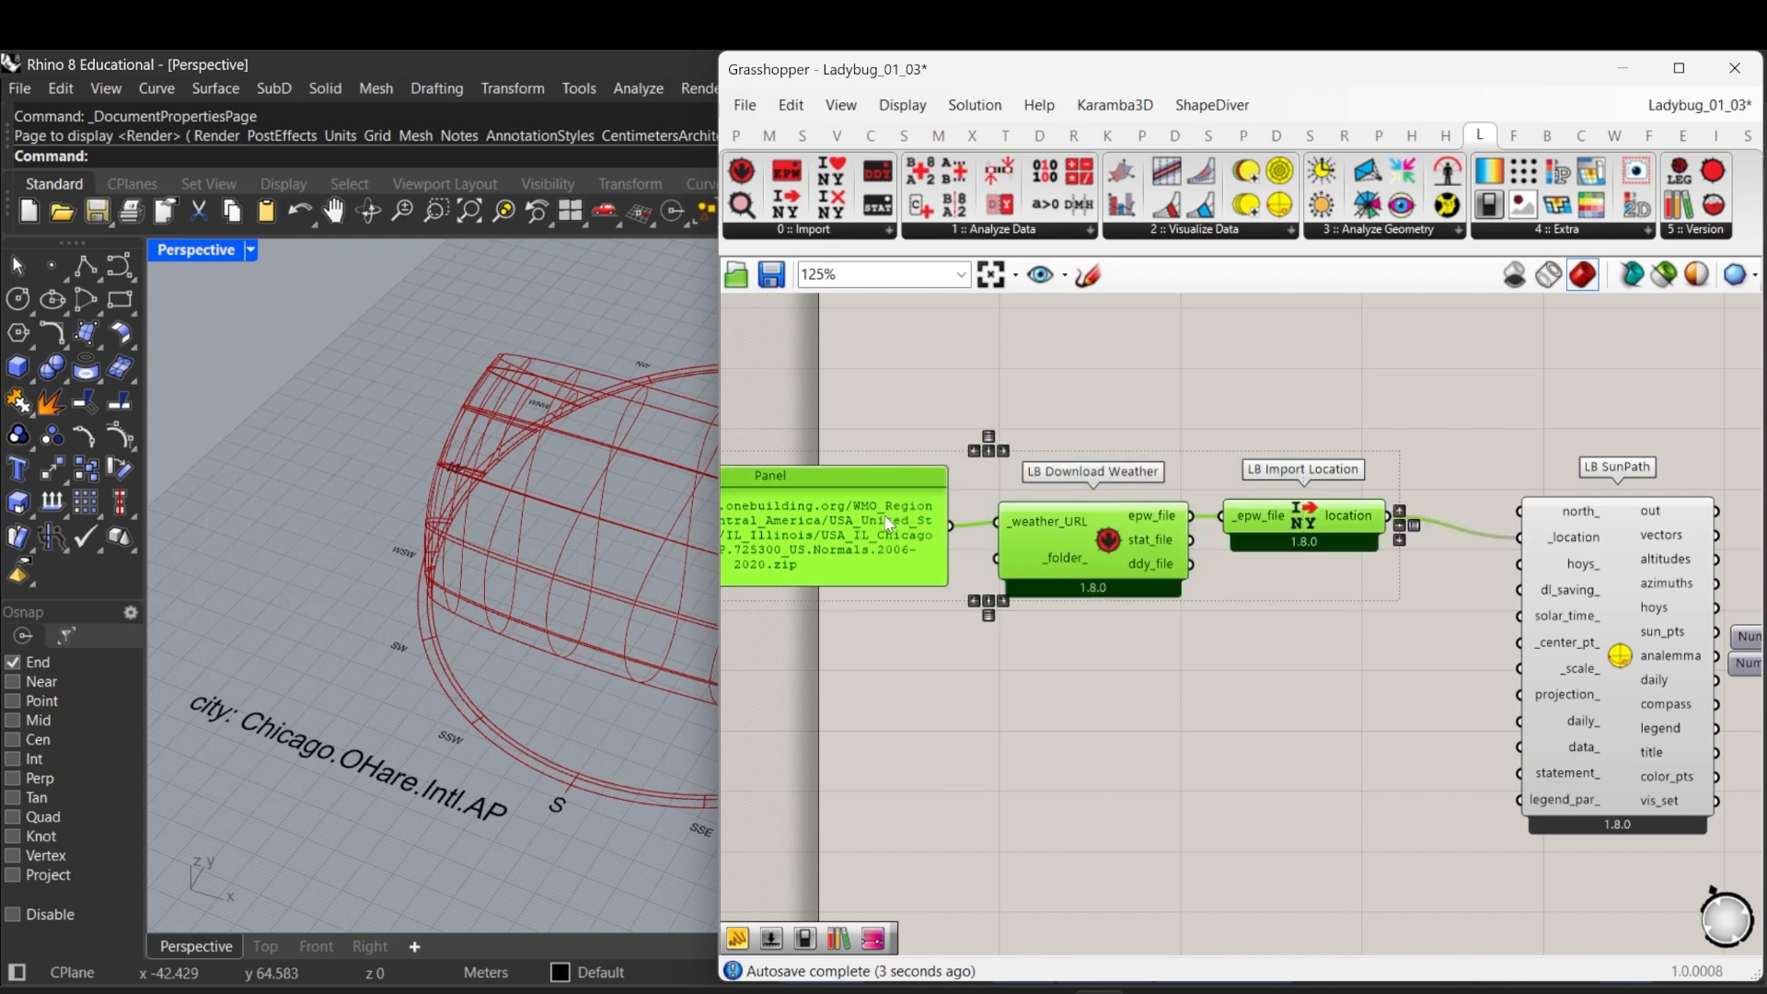
pyautogui.moveTo(889, 523); pyautogui.dragTo(925, 539)
pyautogui.moveTo(1088, 598); pyautogui.dragTo(882, 535, button='right')
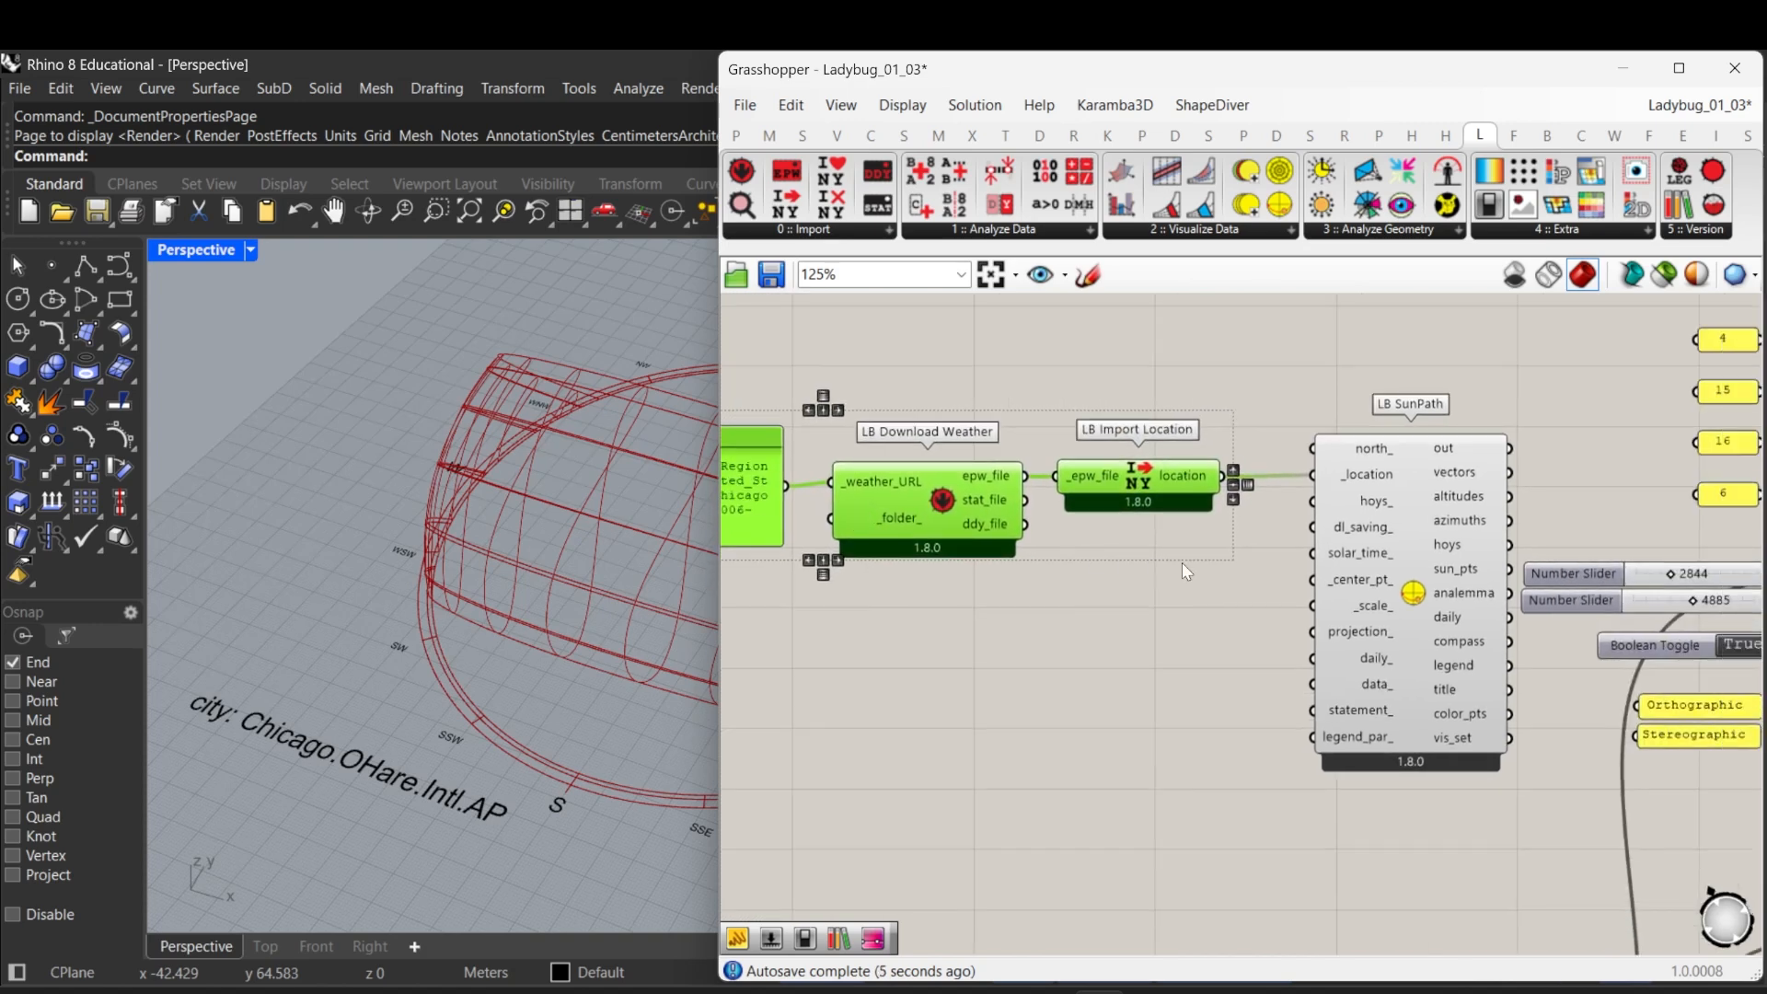
# Step: Highlight the new LB SunPath and examine its Chicago sun path in the Rhino perspective view
pyautogui.click(1373, 583)
pyautogui.scroll(-3, 359, 515)
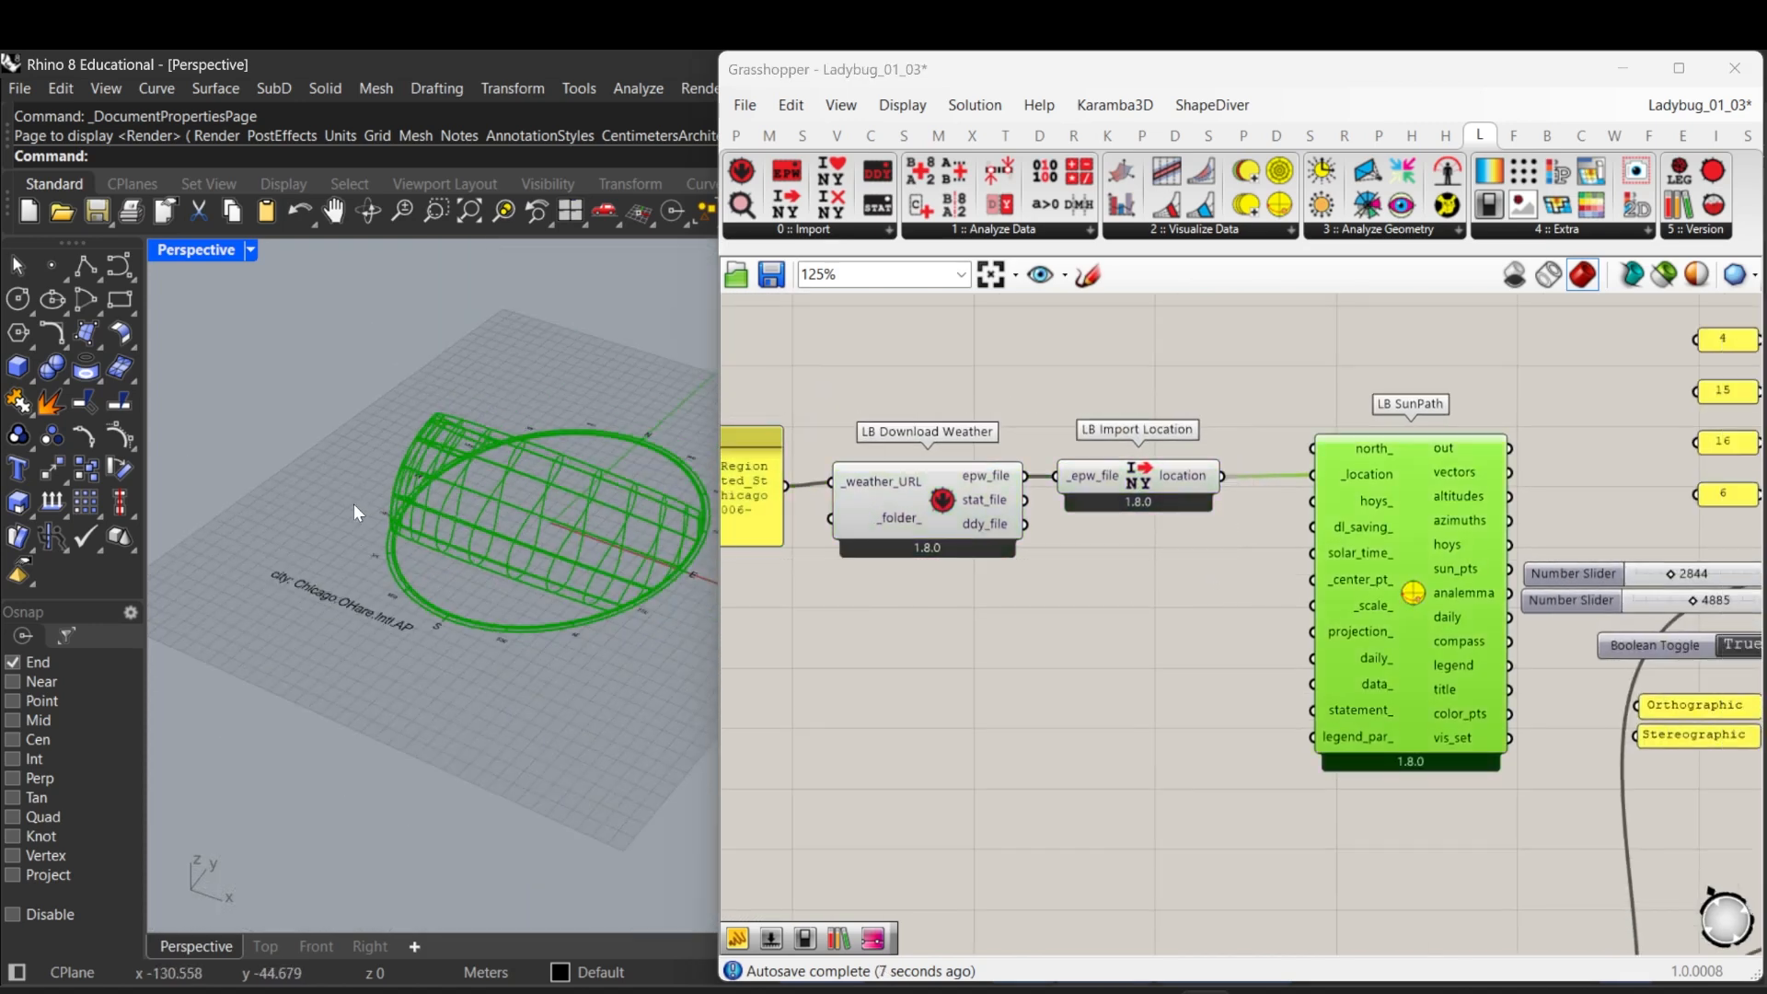
pyautogui.scroll(5, 528, 552)
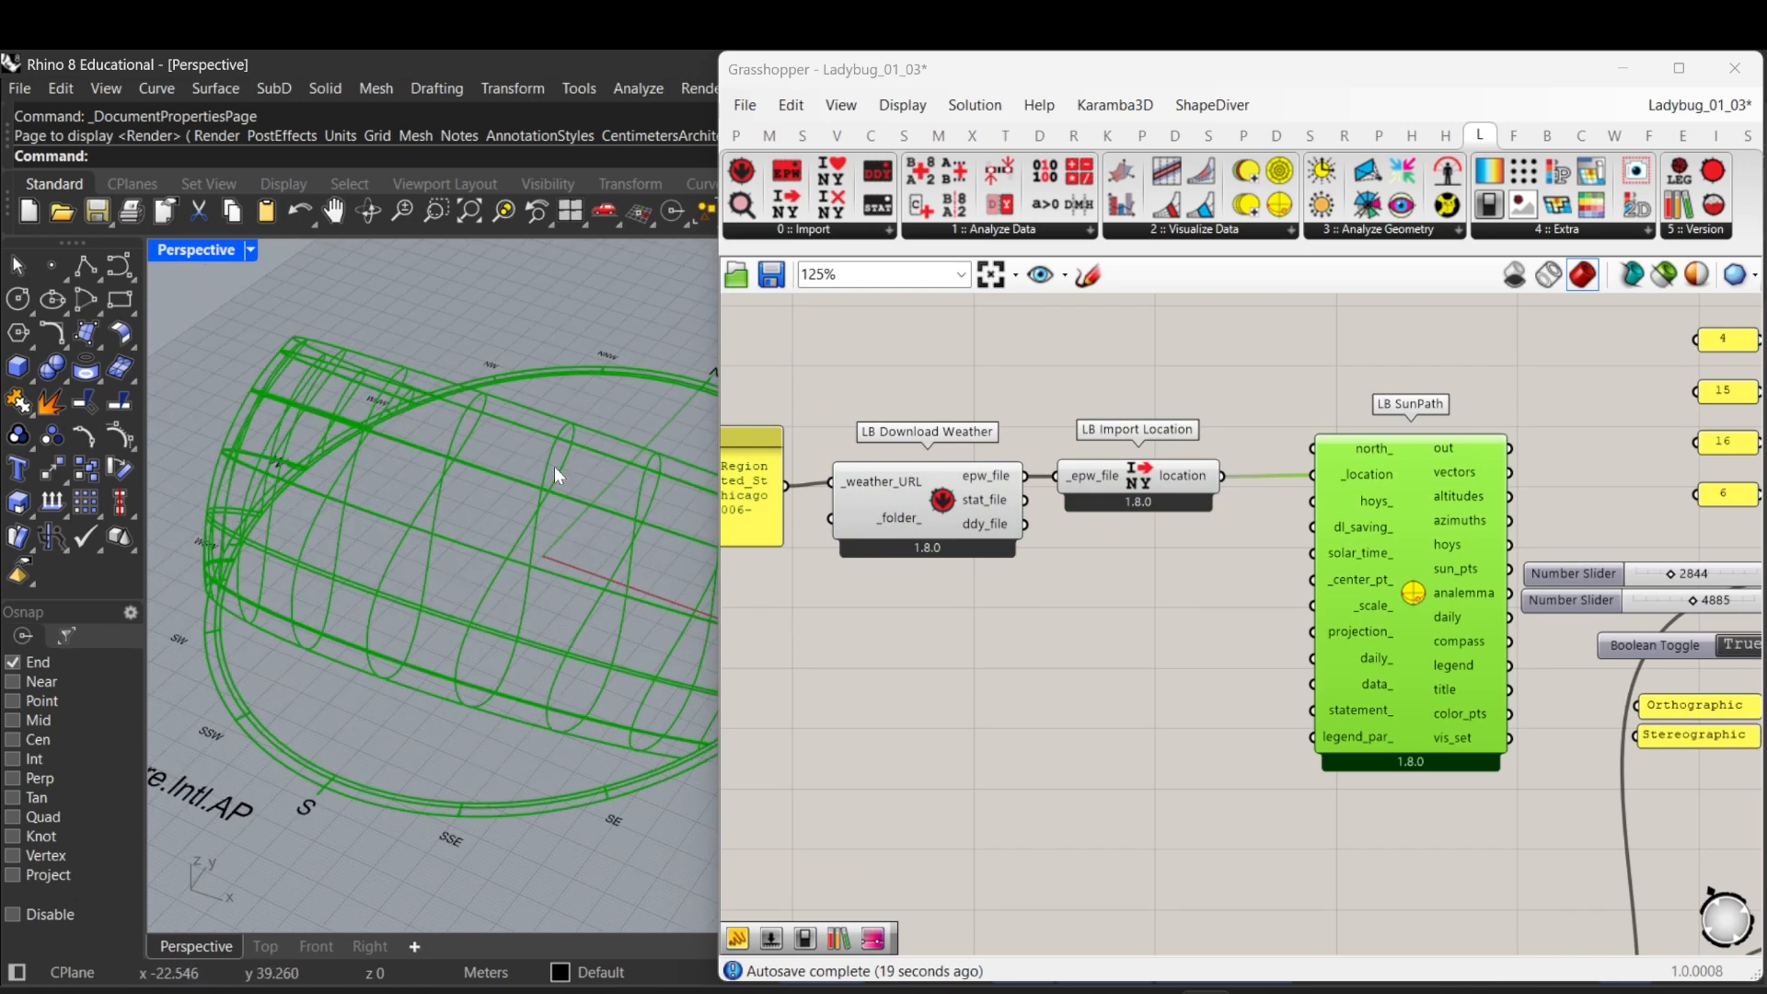
pyautogui.moveTo(891, 652); pyautogui.dragTo(992, 612, button='right')
pyautogui.click(982, 619)
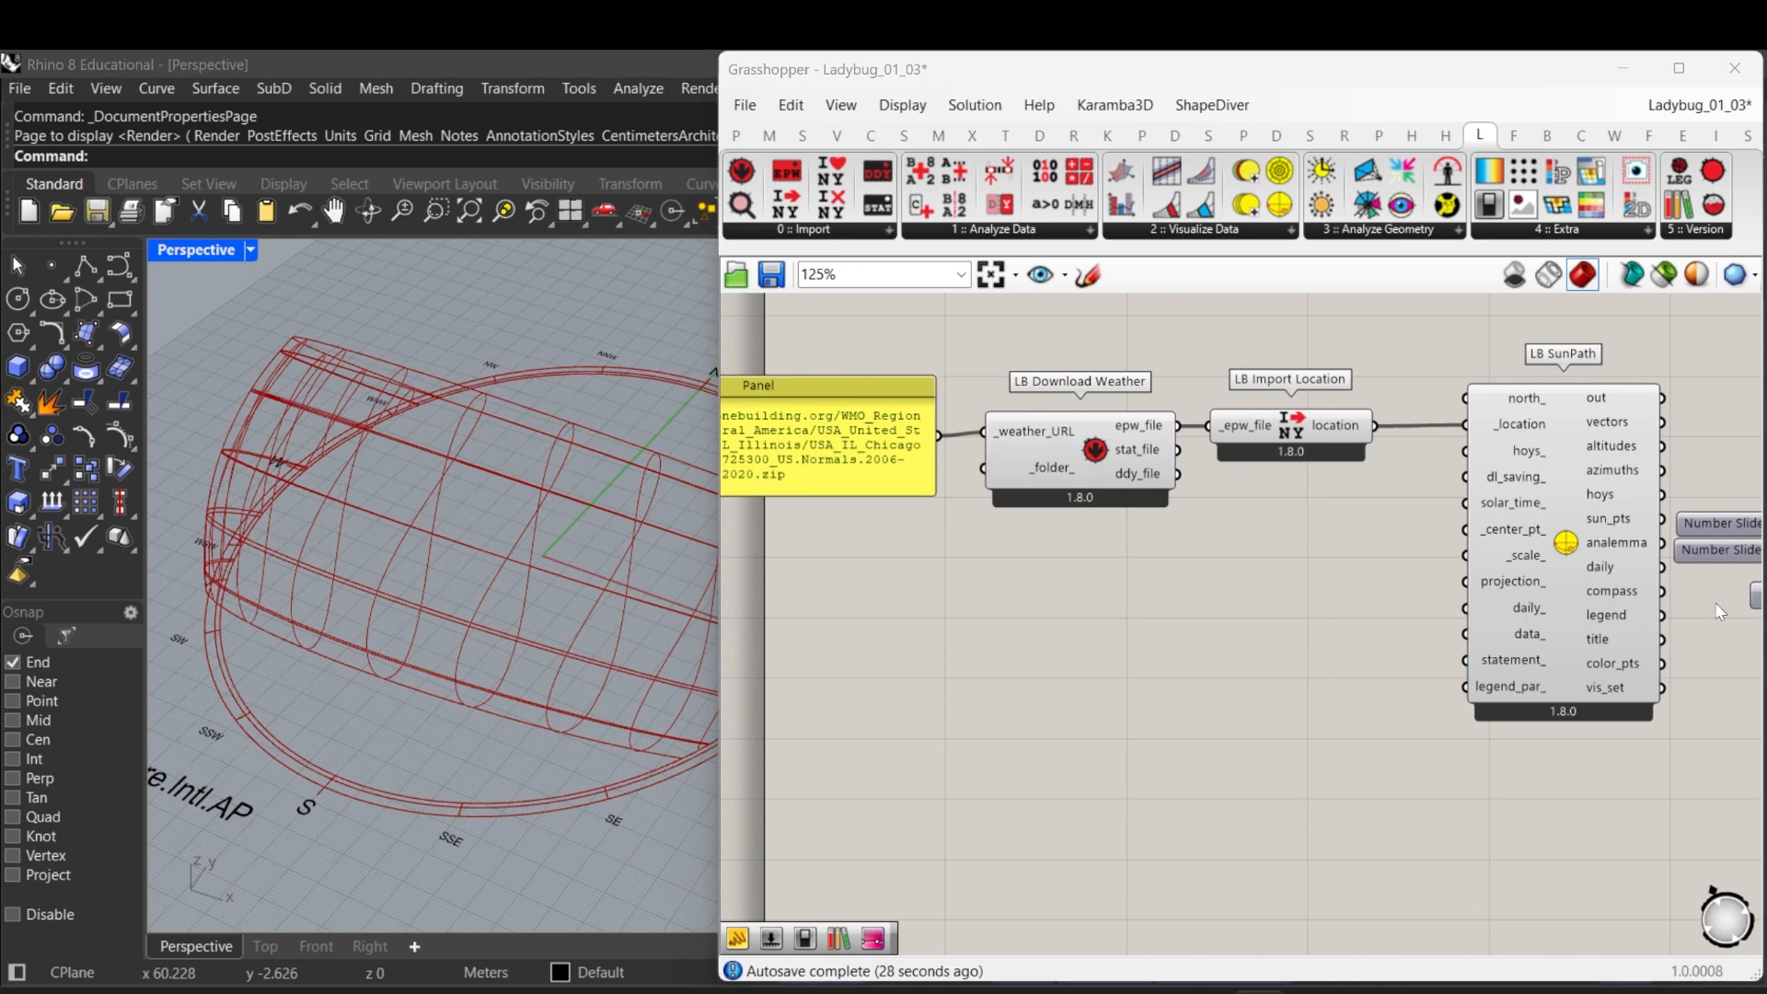
# Step: Compare the outputs of LB Import EPW in the local-file group with the URL-based LB Download Weather and LB Import Location chain
pyautogui.moveTo(1300, 692); pyautogui.dragTo(1179, 547, button='right')
pyautogui.scroll(-3, 1151, 501)
pyautogui.moveTo(1208, 649); pyautogui.dragTo(1208, 535, button='right')
pyautogui.scroll(2, 1357, 860)
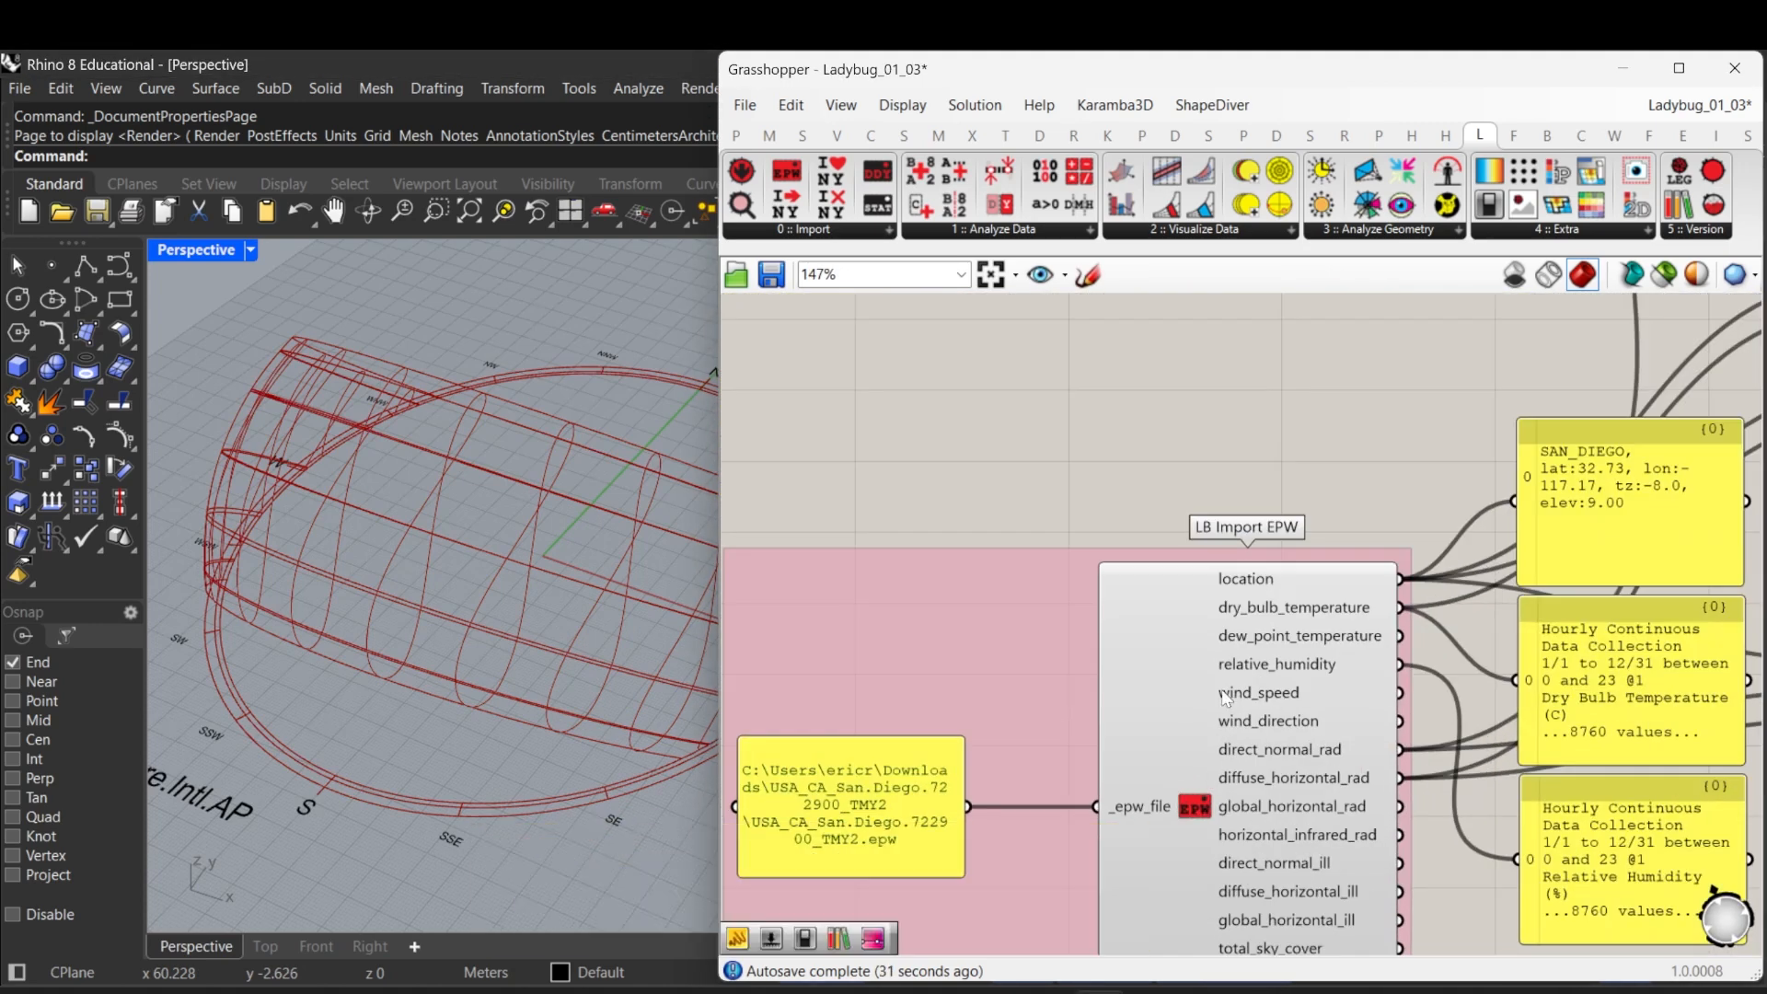
pyautogui.scroll(2, 1247, 722)
pyautogui.moveTo(1323, 813); pyautogui.dragTo(1376, 877, button='right')
pyautogui.scroll(-3, 1368, 736)
pyautogui.moveTo(1353, 580); pyautogui.dragTo(1380, 812, button='right')
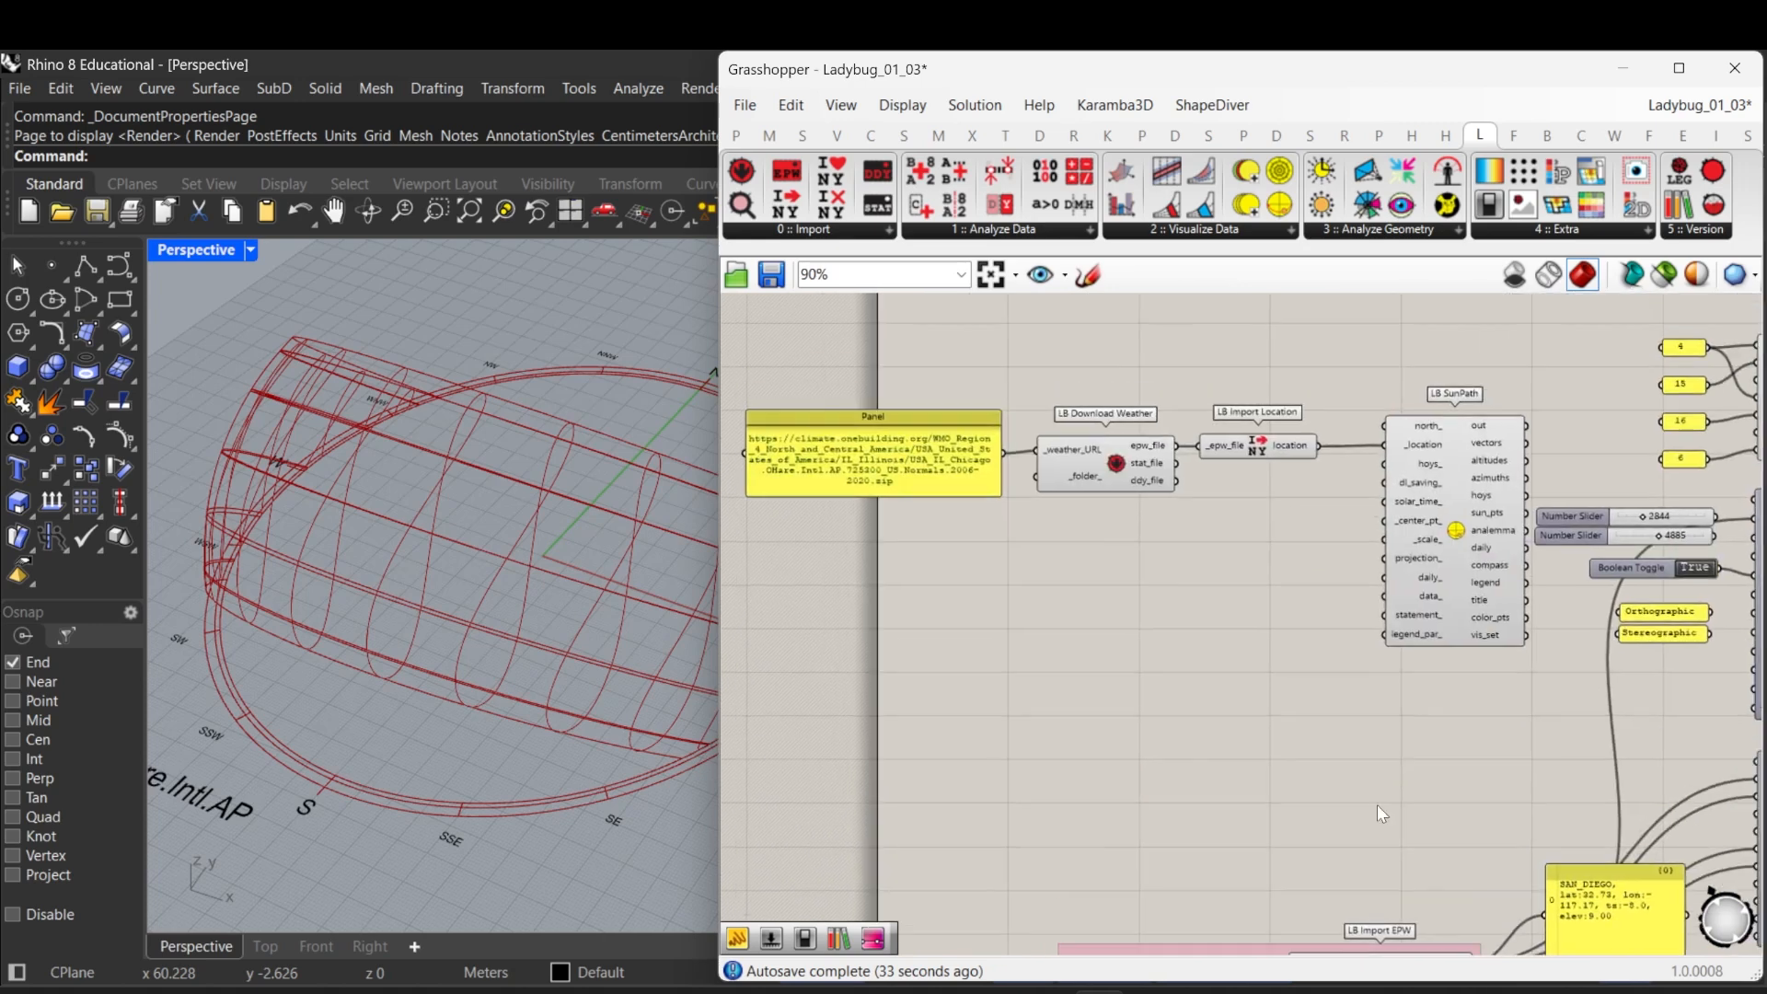
pyautogui.scroll(2, 1169, 468)
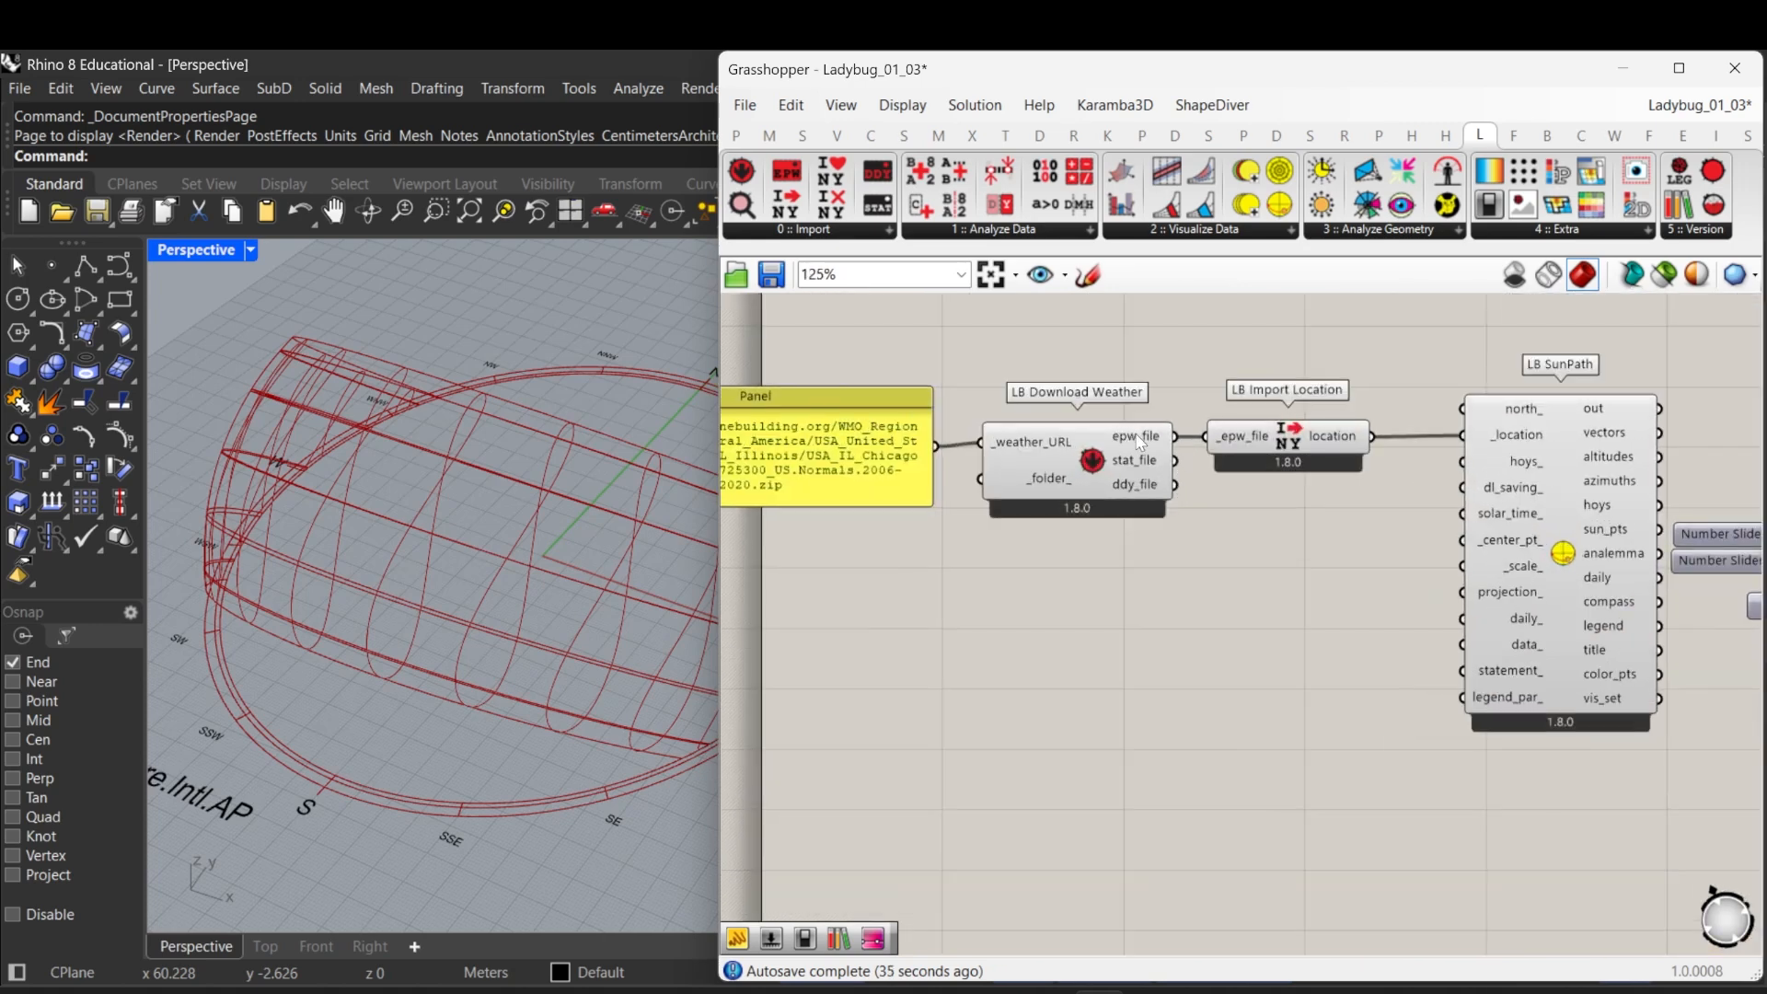
pyautogui.moveTo(1212, 587); pyautogui.dragTo(1187, 528, button='right')
pyautogui.scroll(-2, 1187, 528)
pyautogui.moveTo(1216, 618); pyautogui.dragTo(1189, 443, button='right')
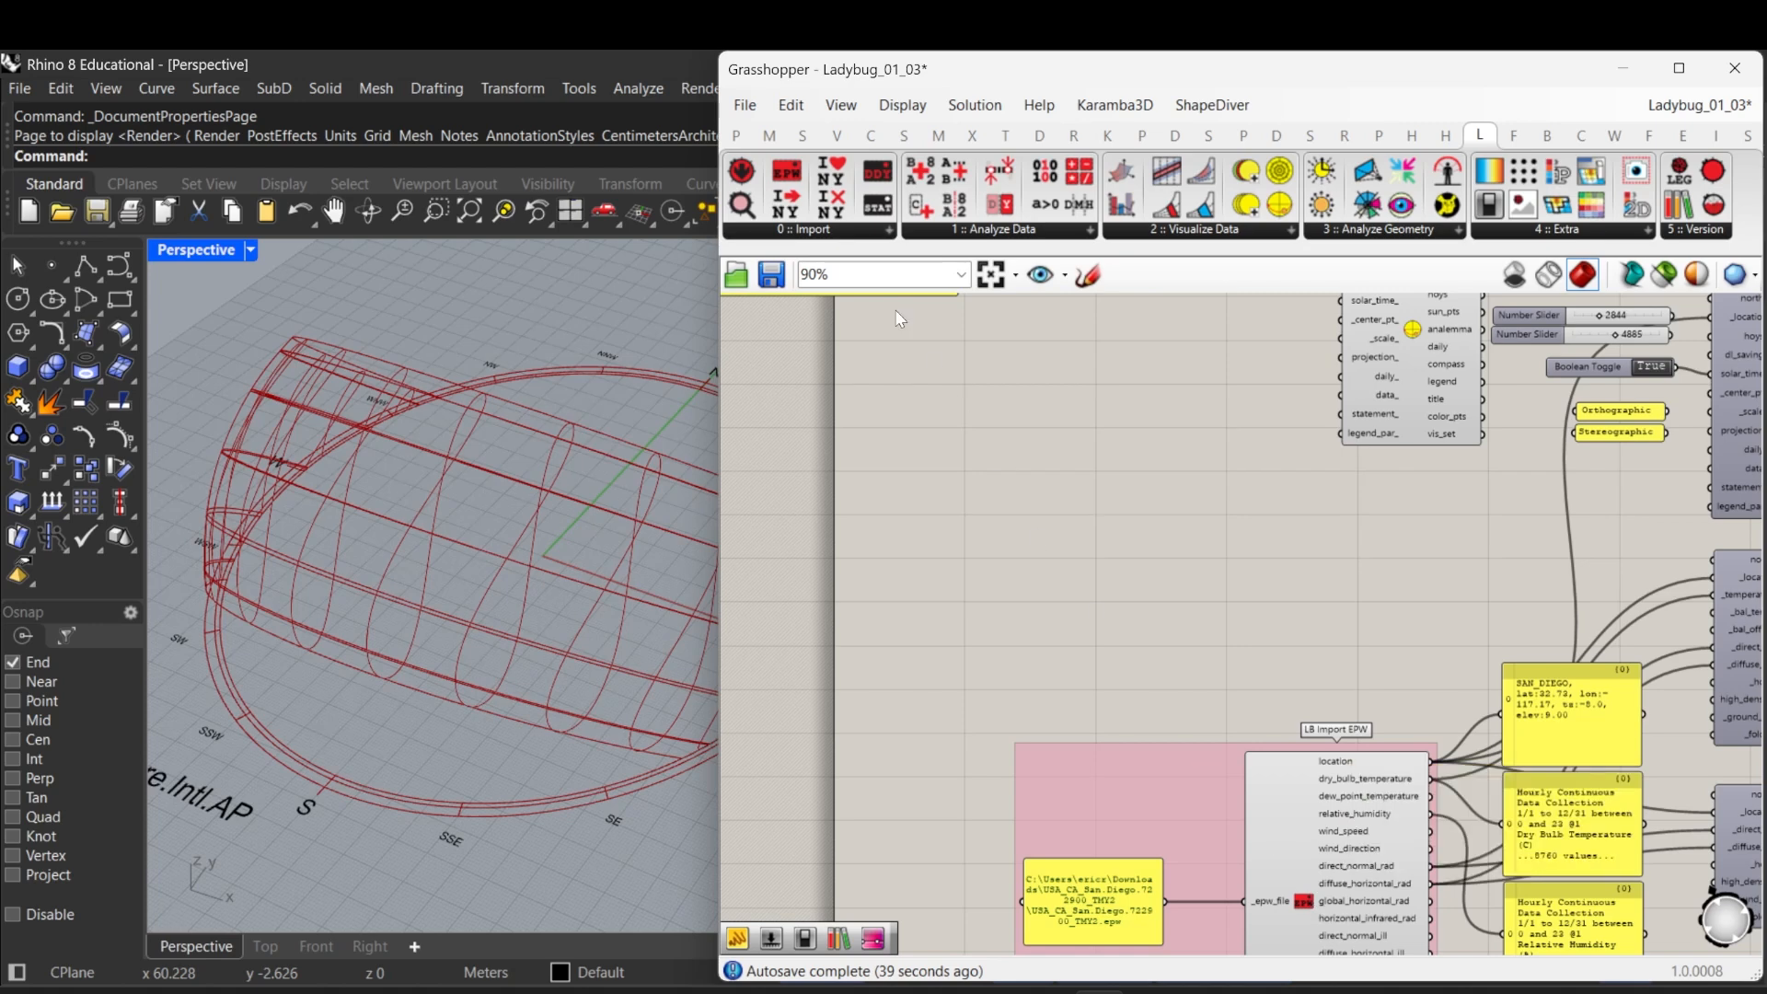
# Step: Add a new LB Import EPW component beneath LB Import Location, between LB Download Weather and LB SunPath
pyautogui.click(786, 184)
pyautogui.click(1124, 444)
pyautogui.moveTo(1140, 494); pyautogui.dragTo(1182, 734, button='right')
pyautogui.moveTo(1170, 691); pyautogui.dragTo(1263, 685)
pyautogui.moveTo(1086, 666); pyautogui.dragTo(1098, 734, button='right')
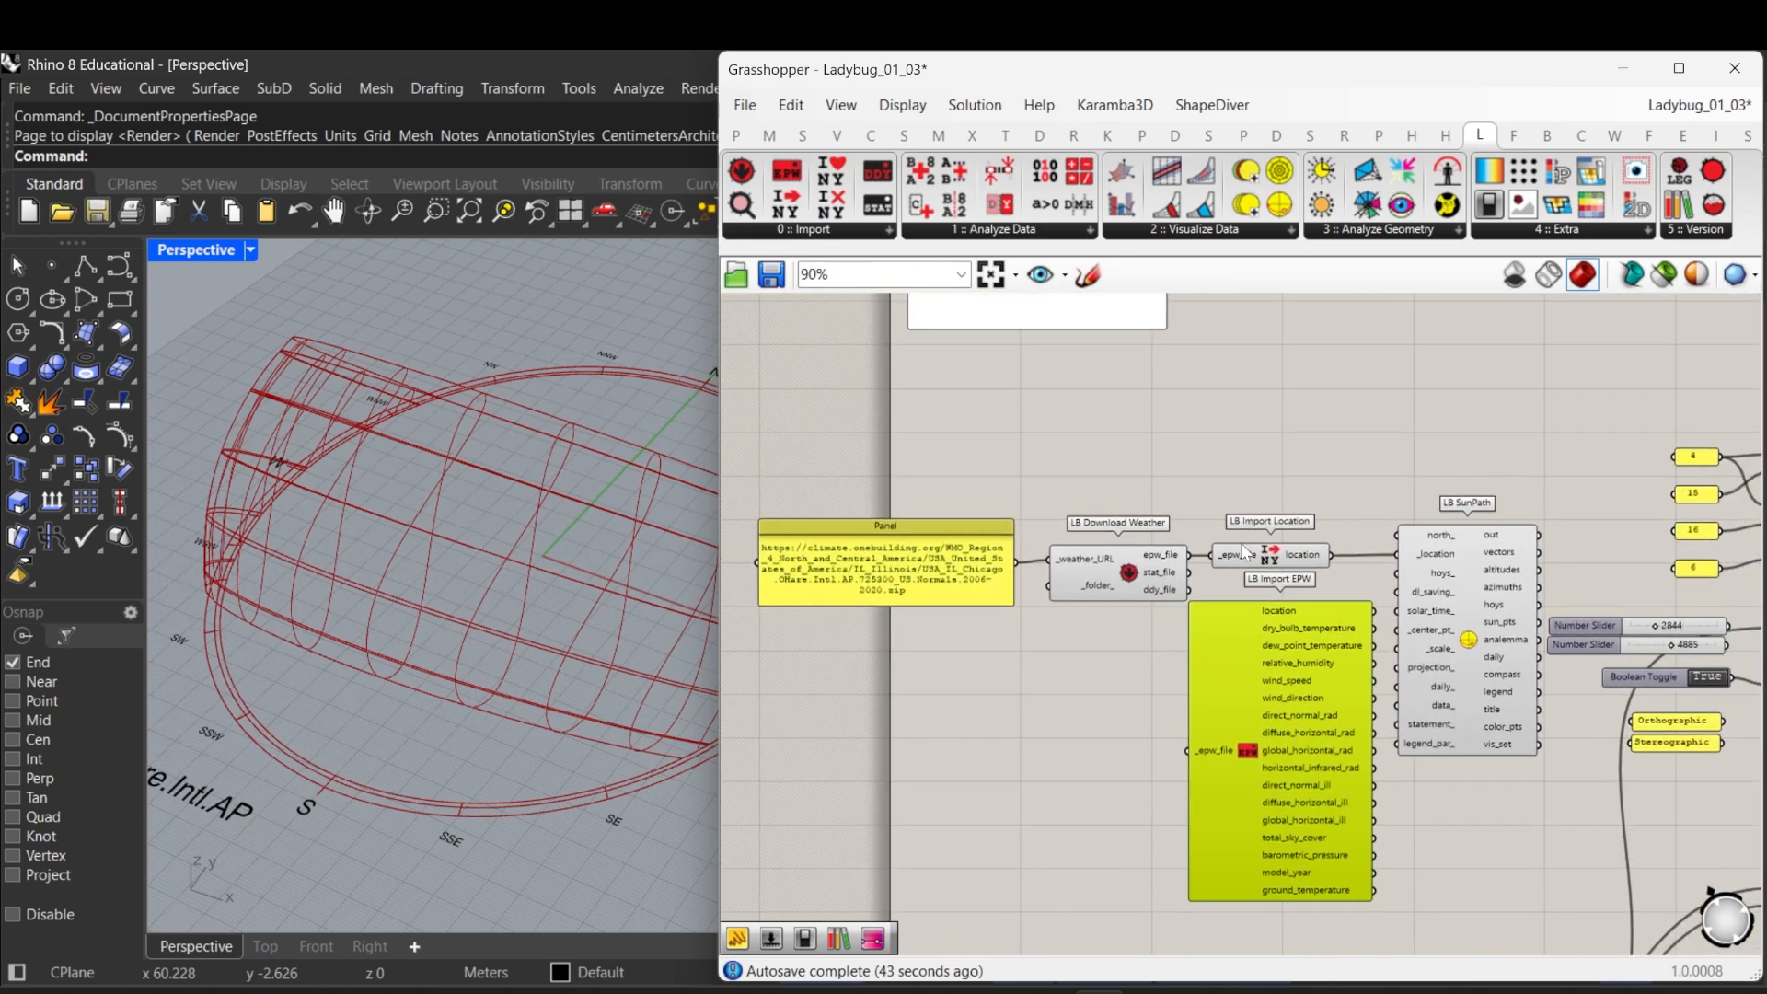
# Step: Rearrange the components so LB Import EPW sits between LB Download Weather and LB SunPath, with LB Import Location above it
pyautogui.moveTo(1264, 546); pyautogui.dragTo(1266, 416)
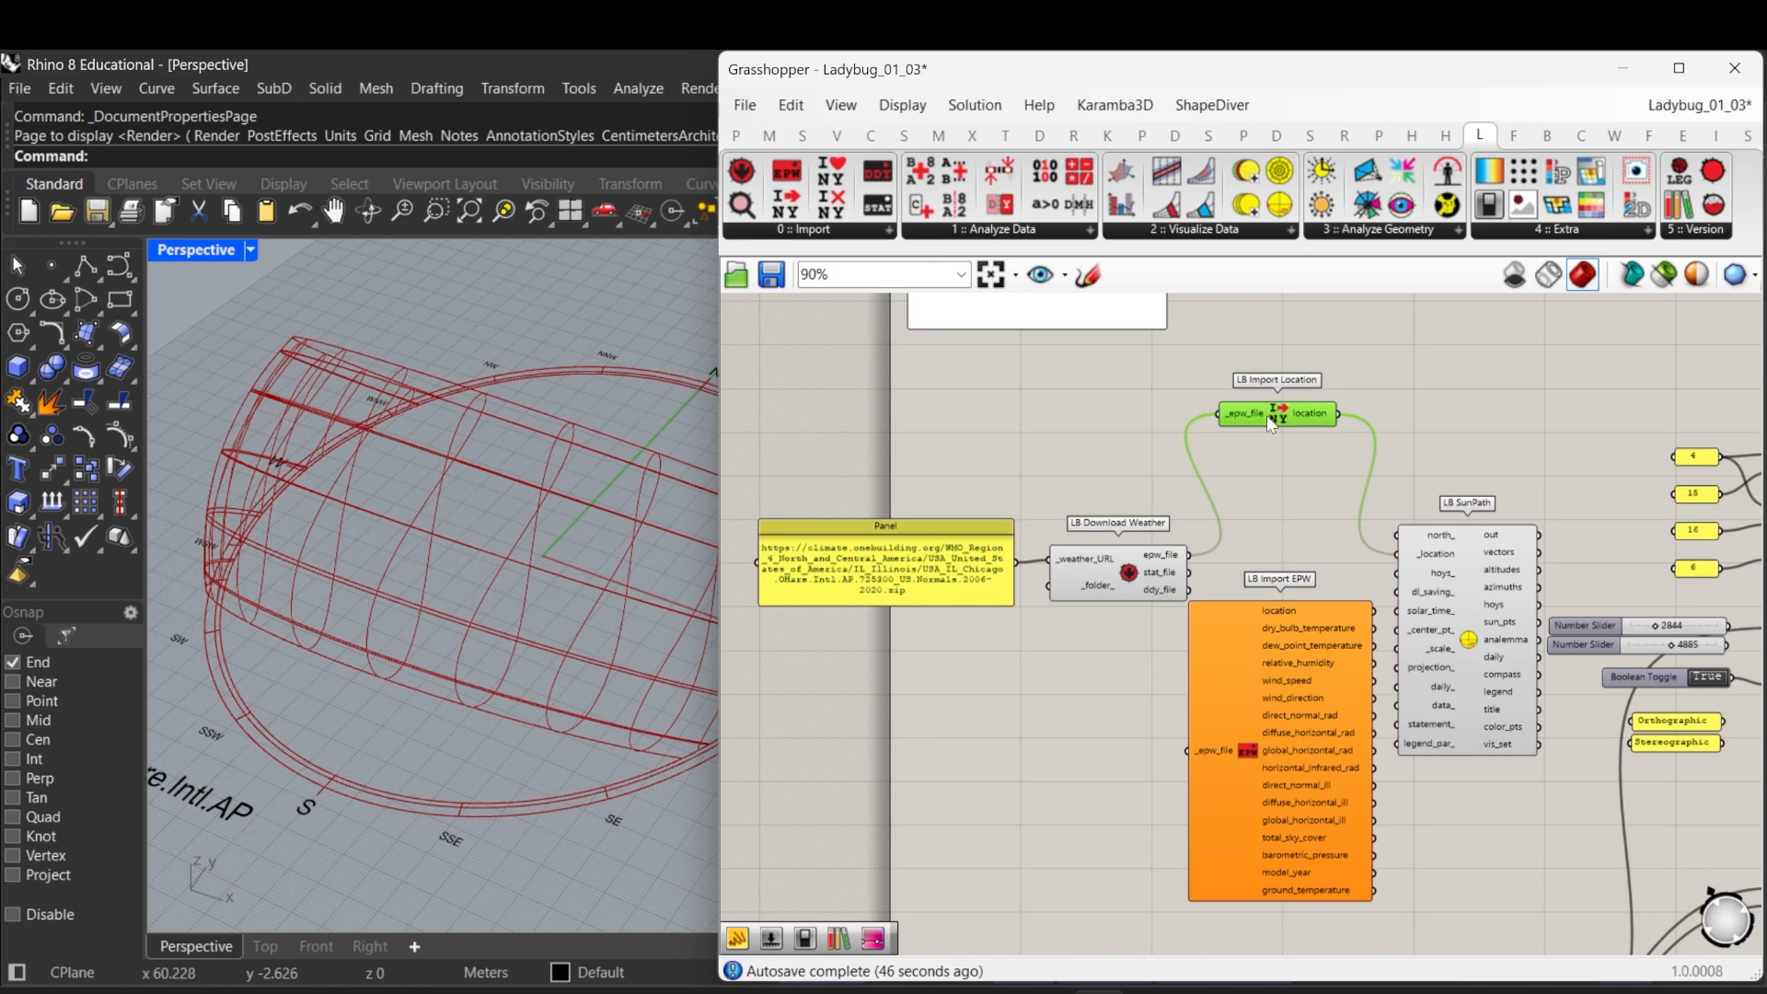
pyautogui.moveTo(1147, 651); pyautogui.dragTo(1220, 679, button='right')
pyautogui.moveTo(1205, 702); pyautogui.dragTo(1063, 599)
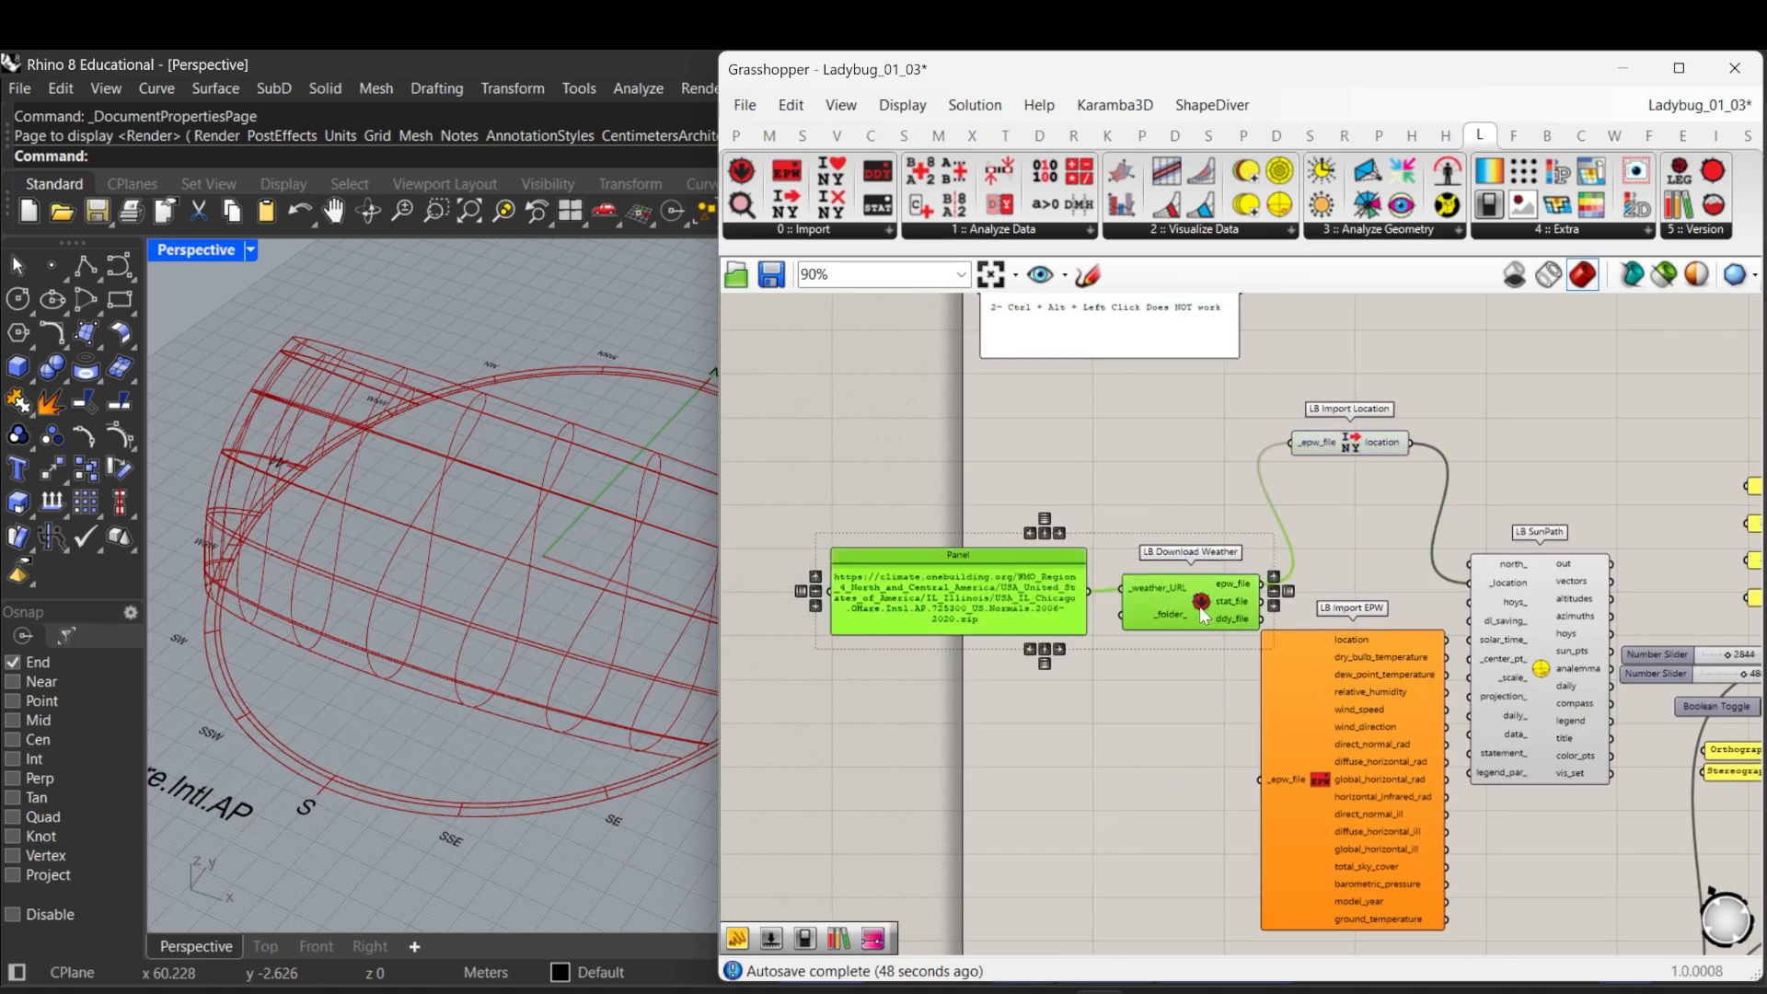
pyautogui.moveTo(1203, 615); pyautogui.dragTo(1126, 649)
pyautogui.moveTo(1405, 796); pyautogui.dragTo(1389, 637)
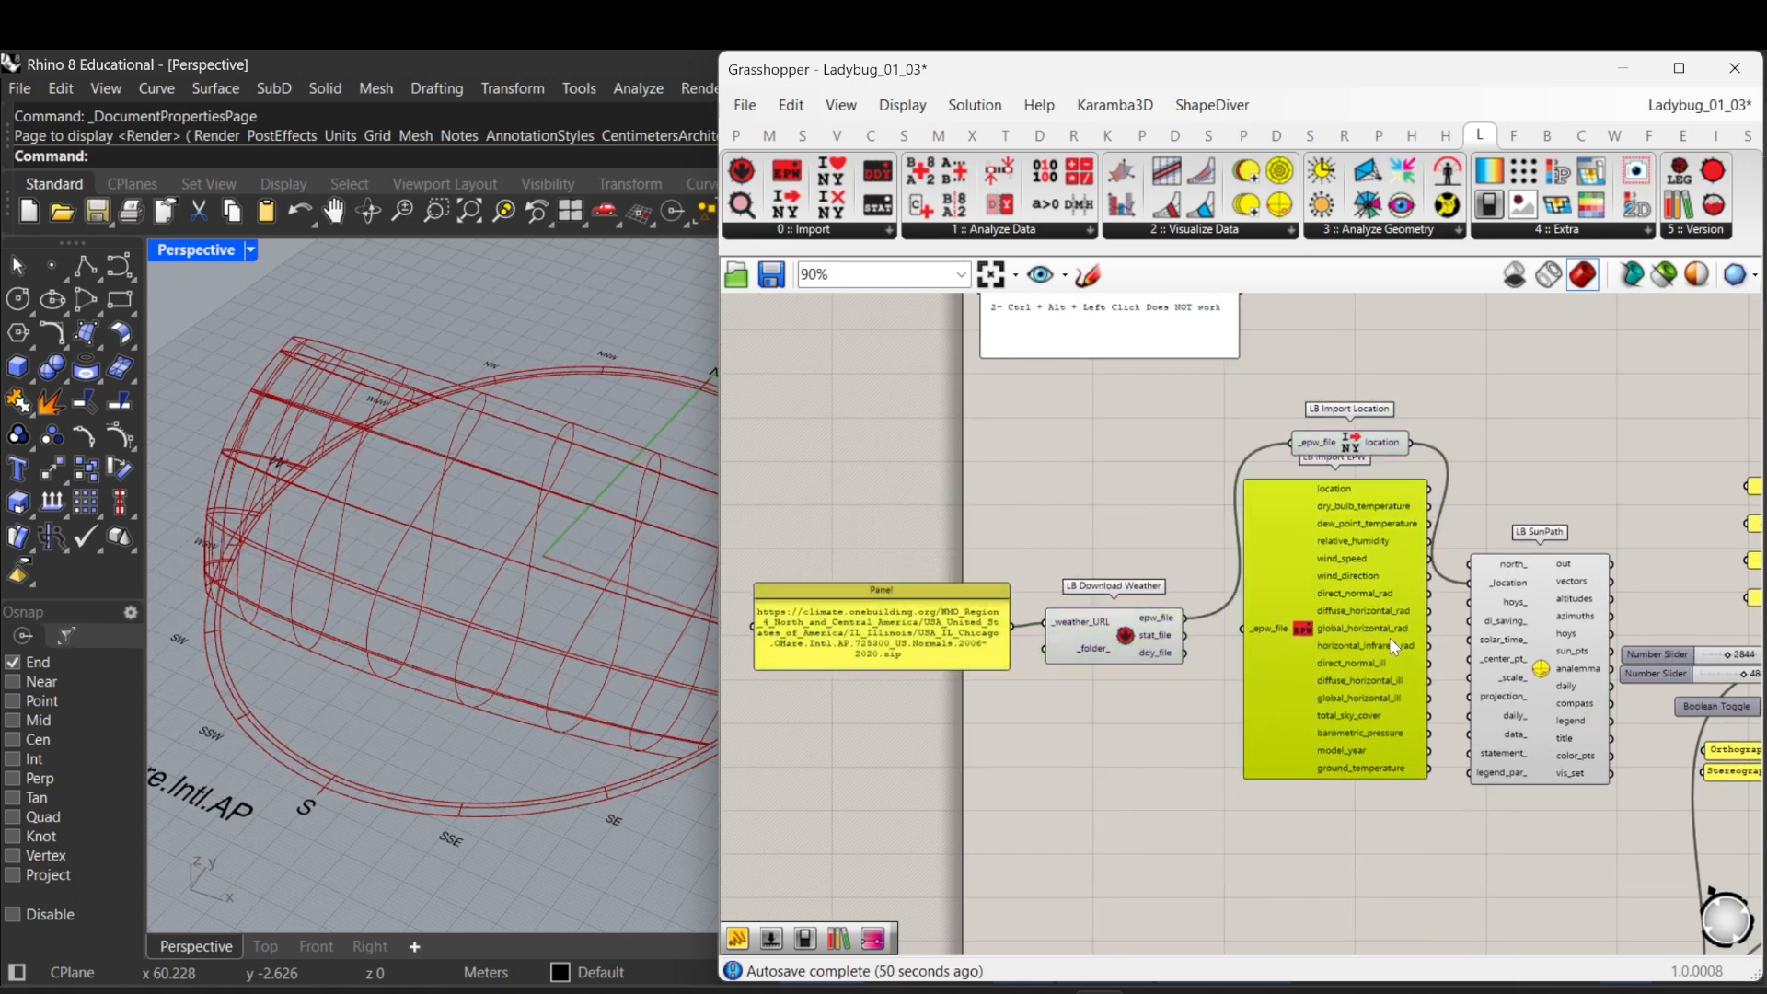
# Step: Connect the epw_file output of LB Download Weather to the new LB Import EPW, and nudge LB Import Location clear above it
pyautogui.scroll(1, 1185, 594)
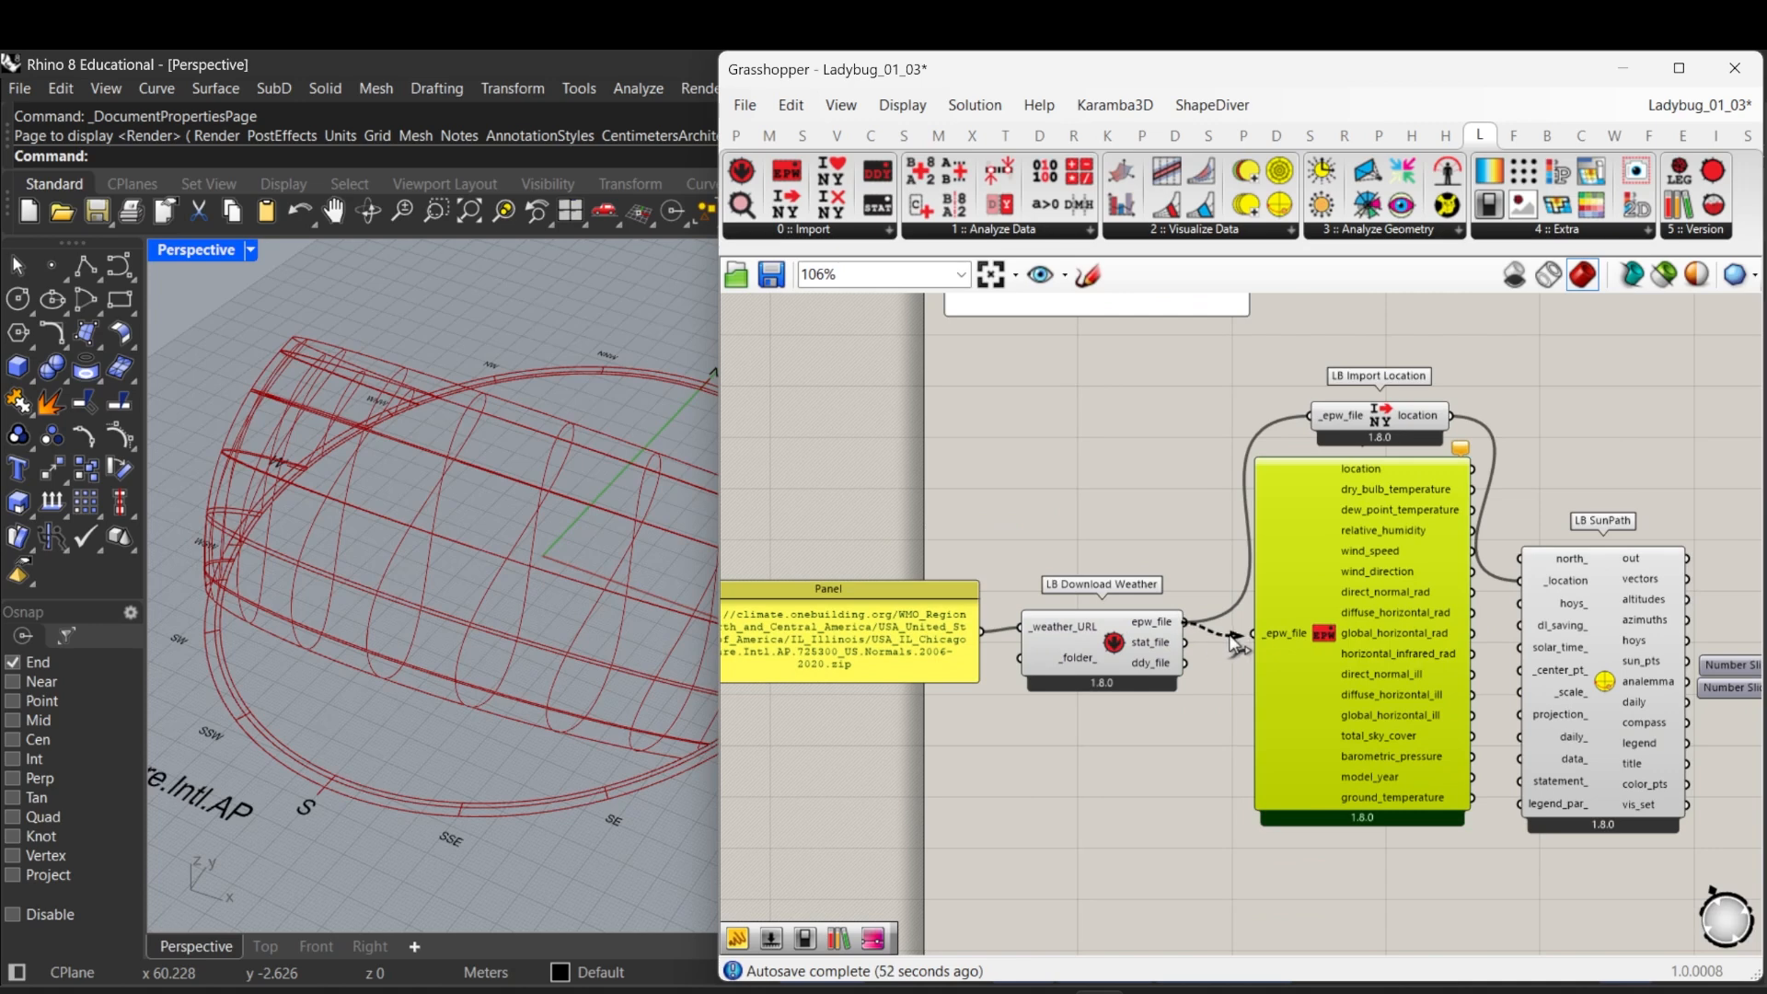
pyautogui.moveTo(1233, 641); pyautogui.dragTo(1250, 634)
pyautogui.scroll(3, 1327, 630)
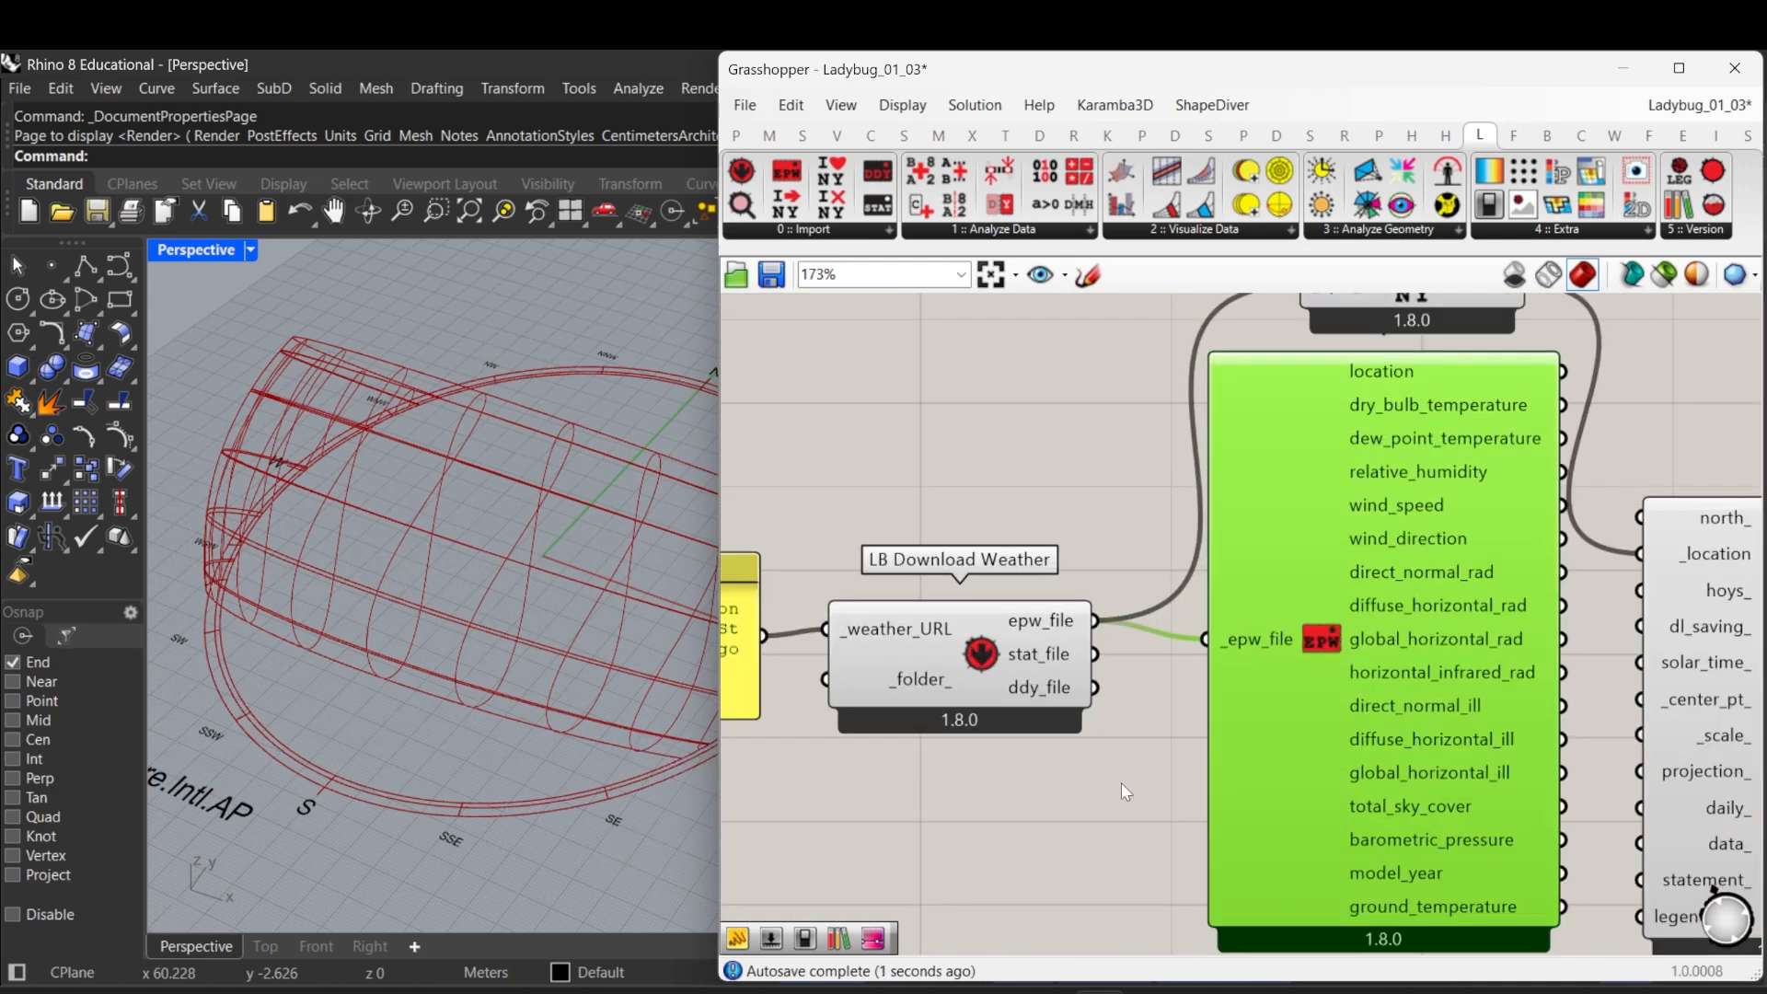
pyautogui.click(1121, 782)
pyautogui.moveTo(1371, 738); pyautogui.dragTo(1378, 719)
pyautogui.moveTo(1376, 720); pyautogui.dragTo(1219, 877, button='right')
pyautogui.moveTo(1261, 437); pyautogui.dragTo(1221, 401)
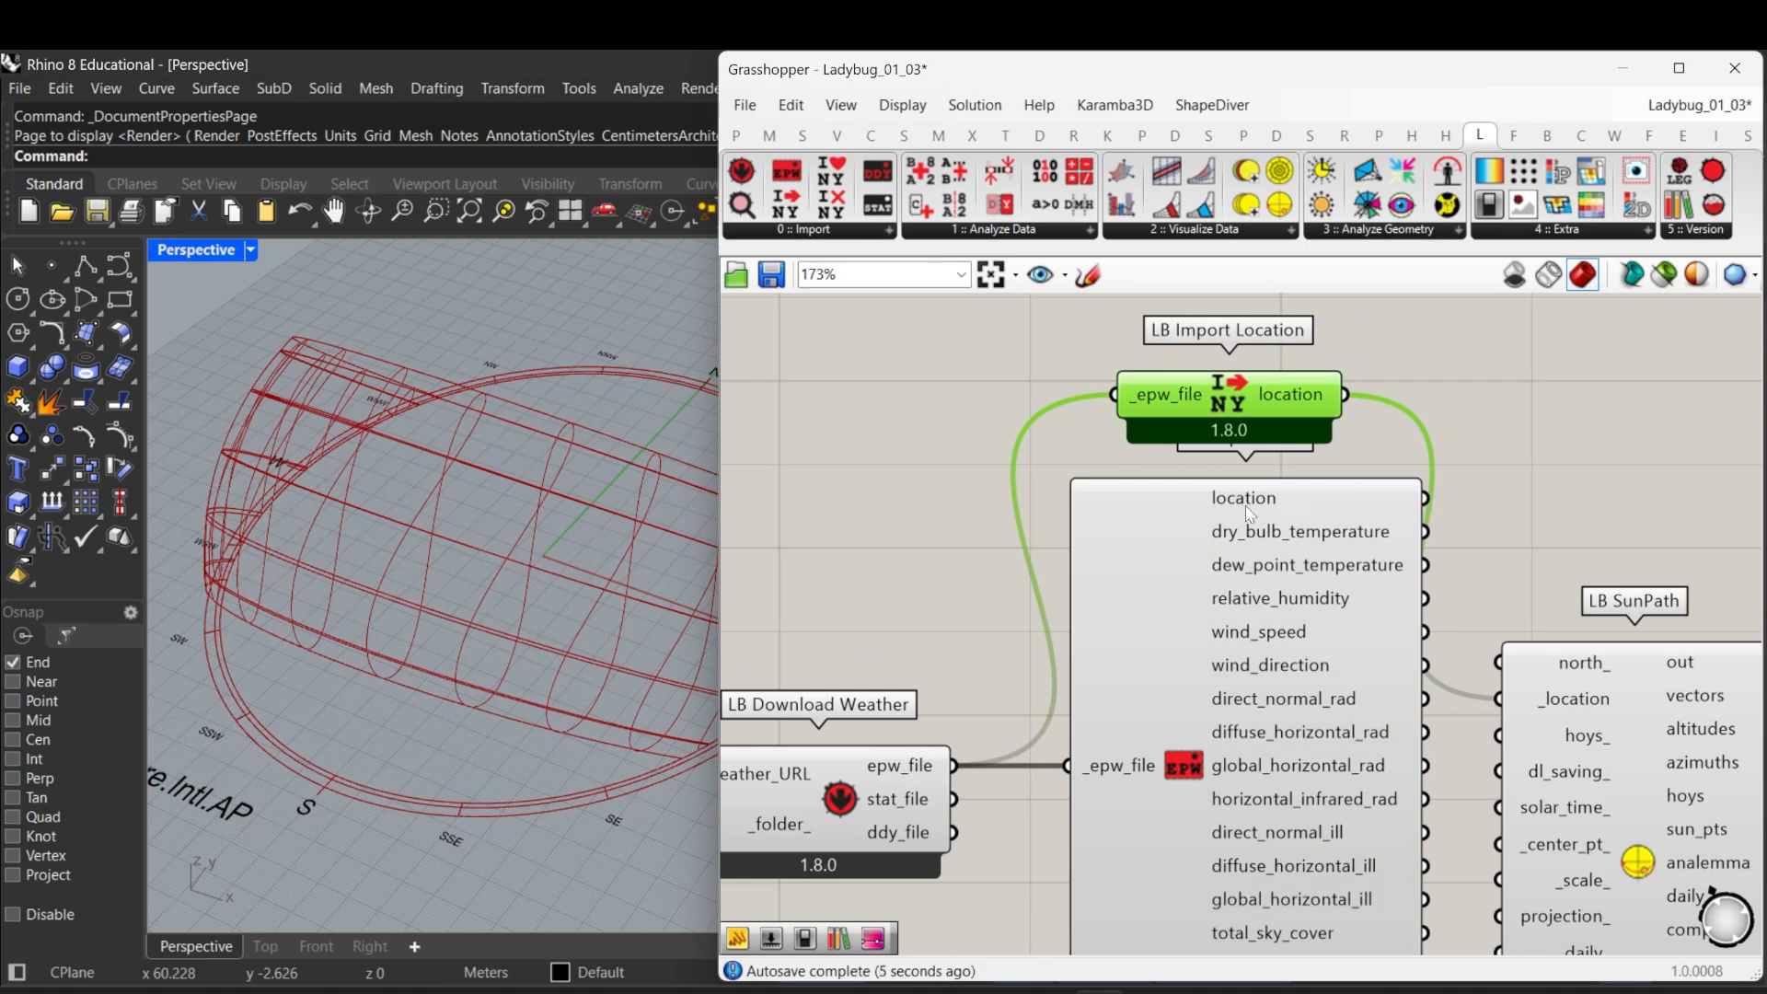
# Step: Feed the _location input of LB SunPath from the new LB Import EPW's location output, and align LB SunPath beside that component
pyautogui.moveTo(1224, 505); pyautogui.dragTo(1063, 456, button='right')
pyautogui.moveTo(1263, 451); pyautogui.dragTo(1338, 652)
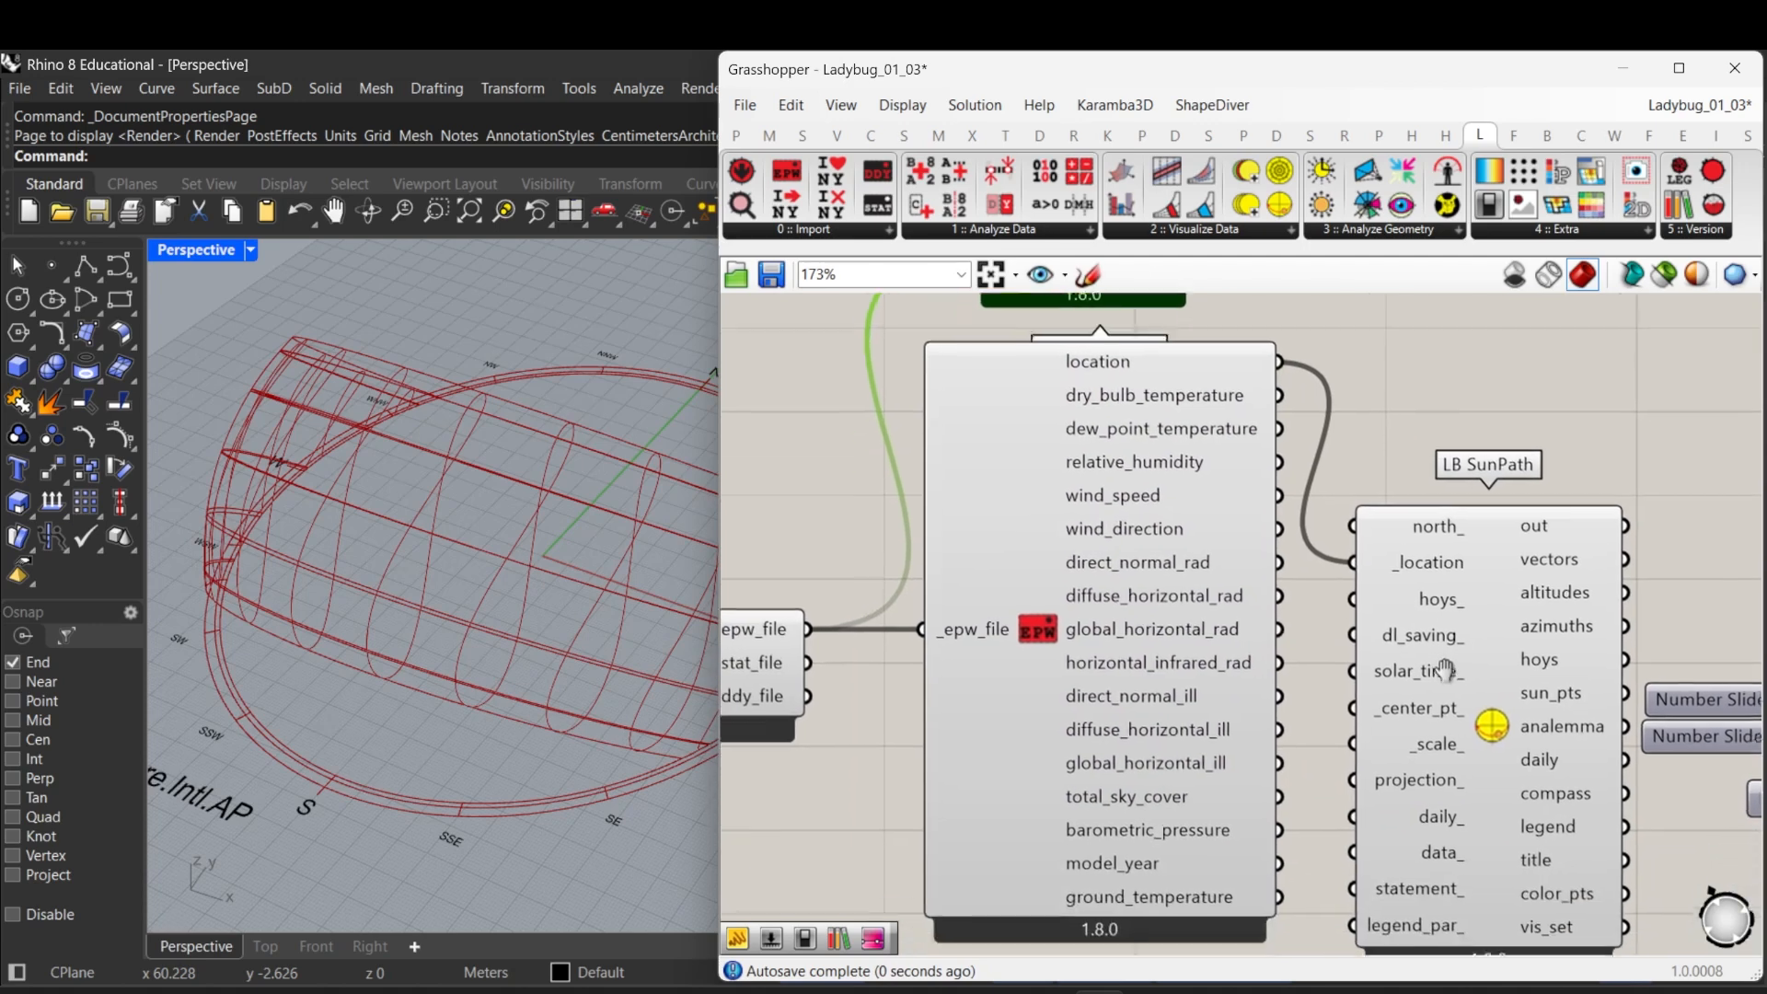
pyautogui.scroll(-3, 1481, 699)
pyautogui.moveTo(1484, 690); pyautogui.dragTo(1474, 559)
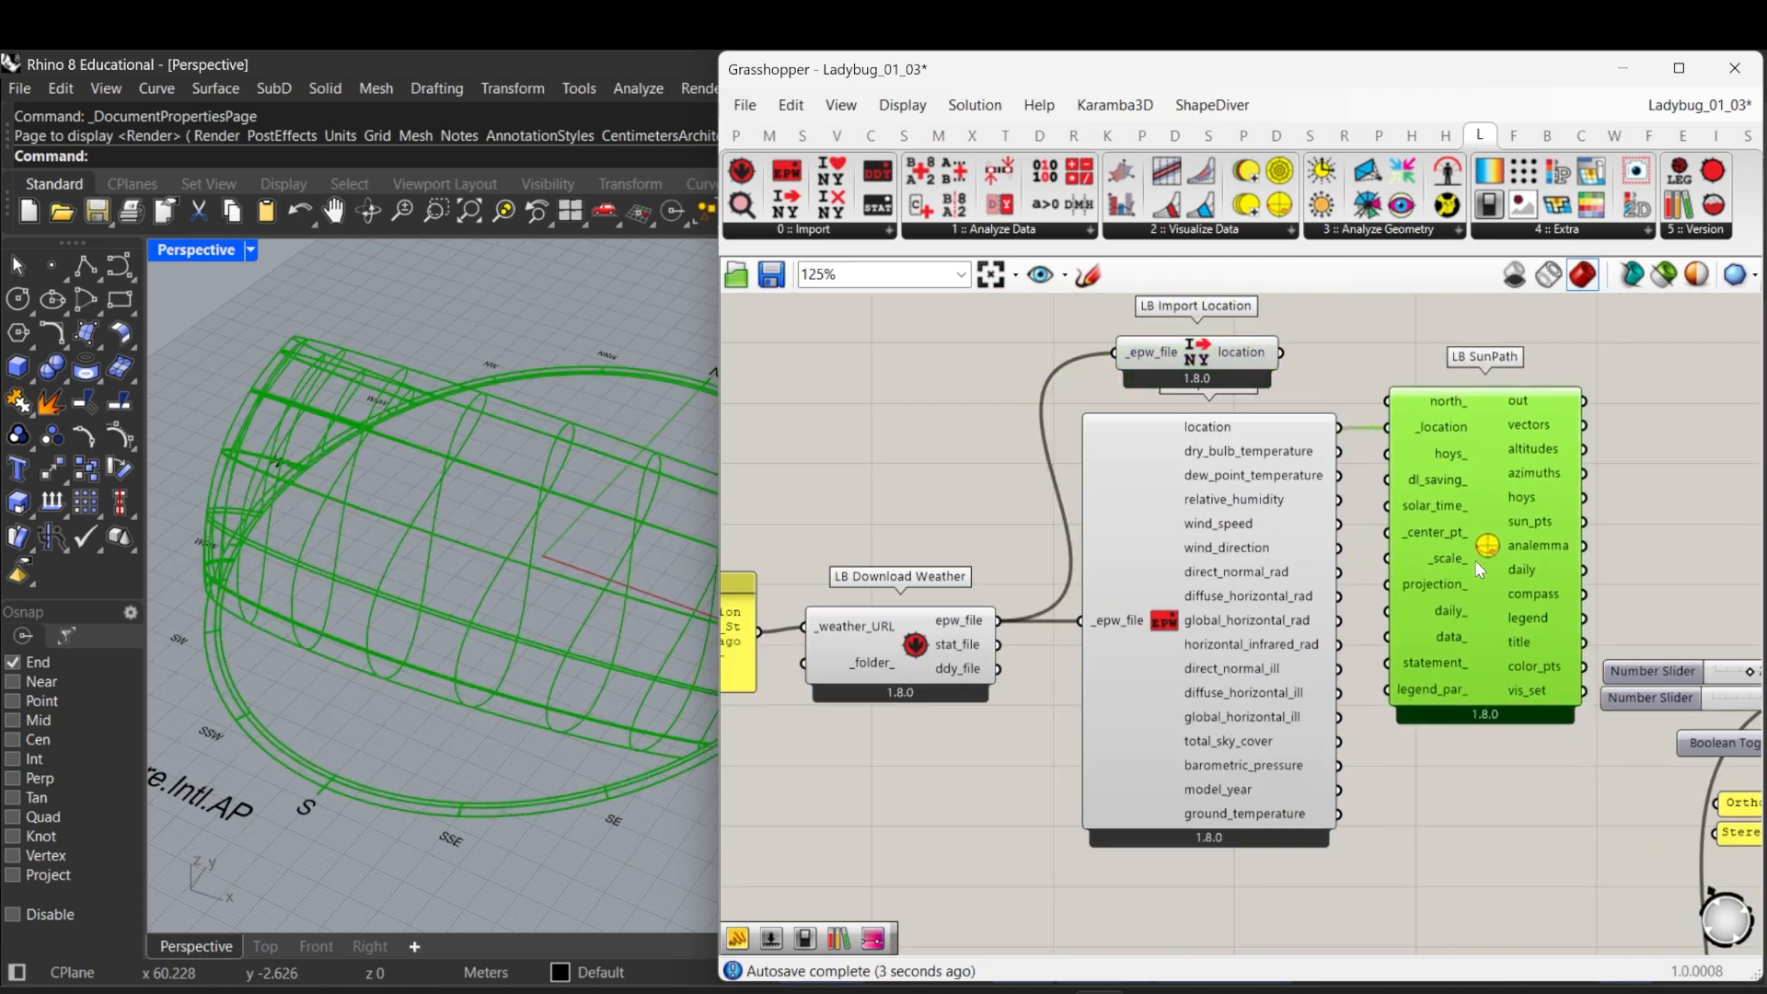
pyautogui.click(1041, 540)
# Step: Review the chain from the weather URL panel through LB Download Weather and LB Import EPW to LB SunPath
pyautogui.moveTo(1142, 650); pyautogui.dragTo(1313, 705, button='right')
pyautogui.scroll(-1, 1313, 705)
pyautogui.scroll(-1, 1312, 704)
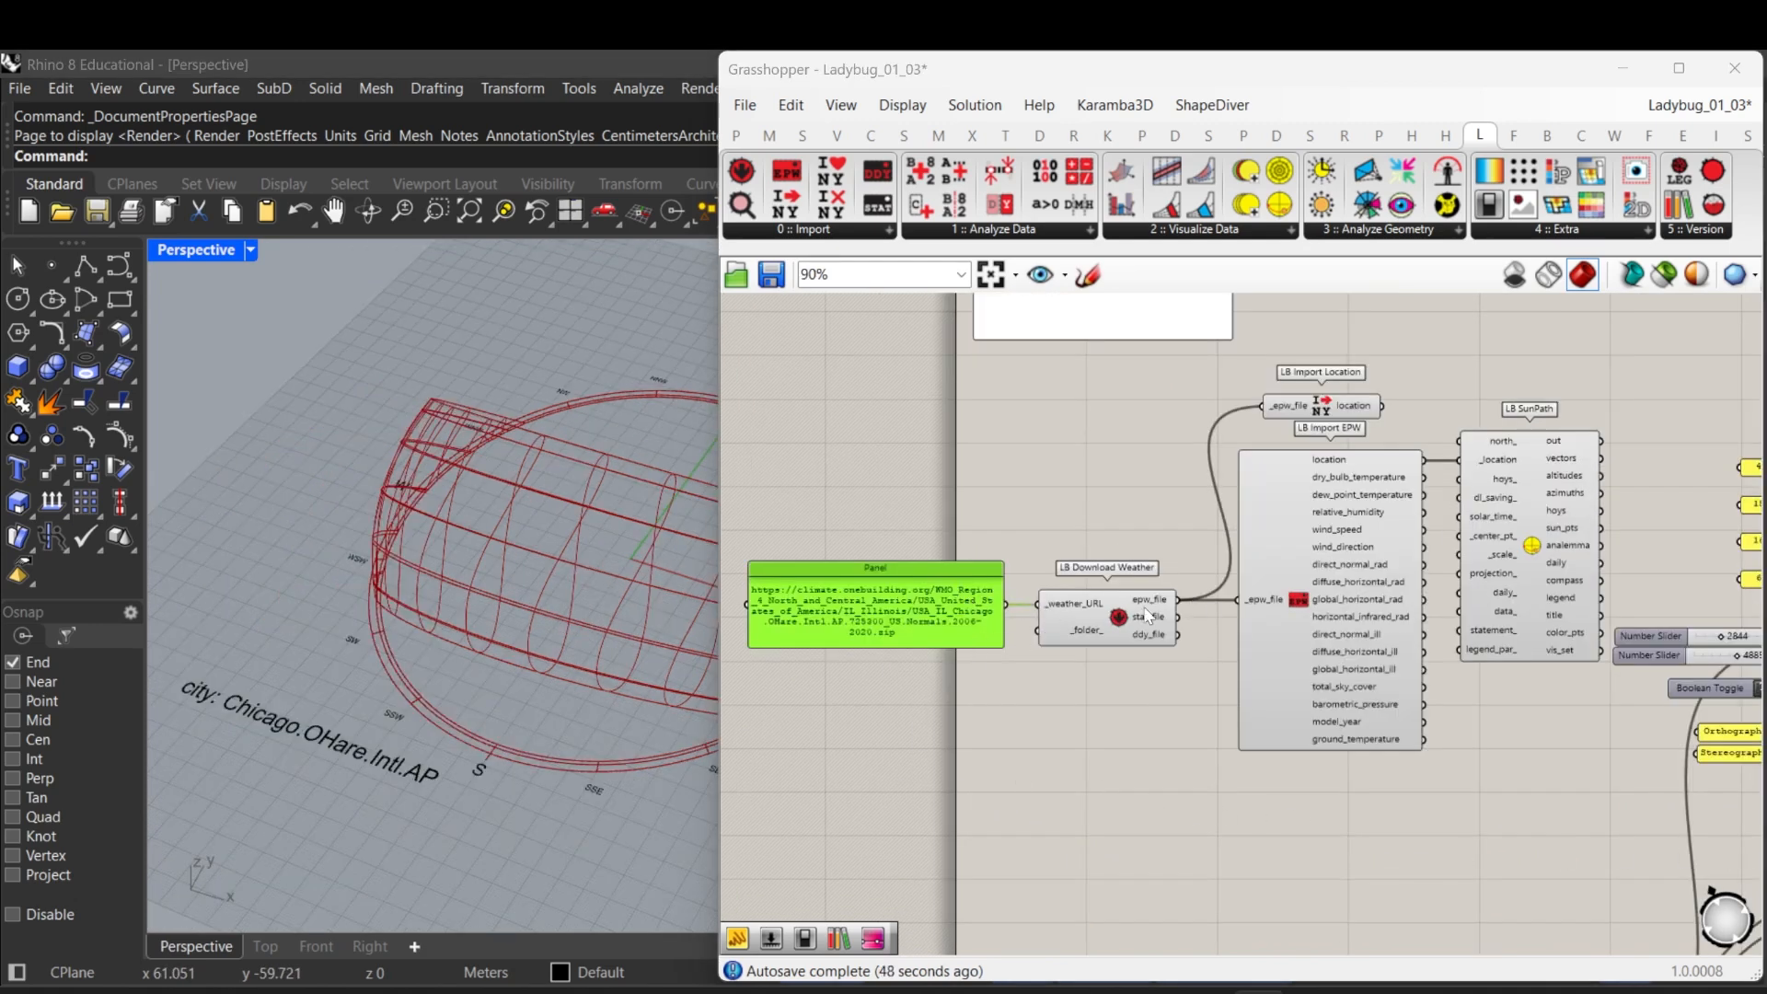
pyautogui.scroll(2, 1147, 616)
pyautogui.moveTo(1402, 587); pyautogui.dragTo(1349, 621, button='right')
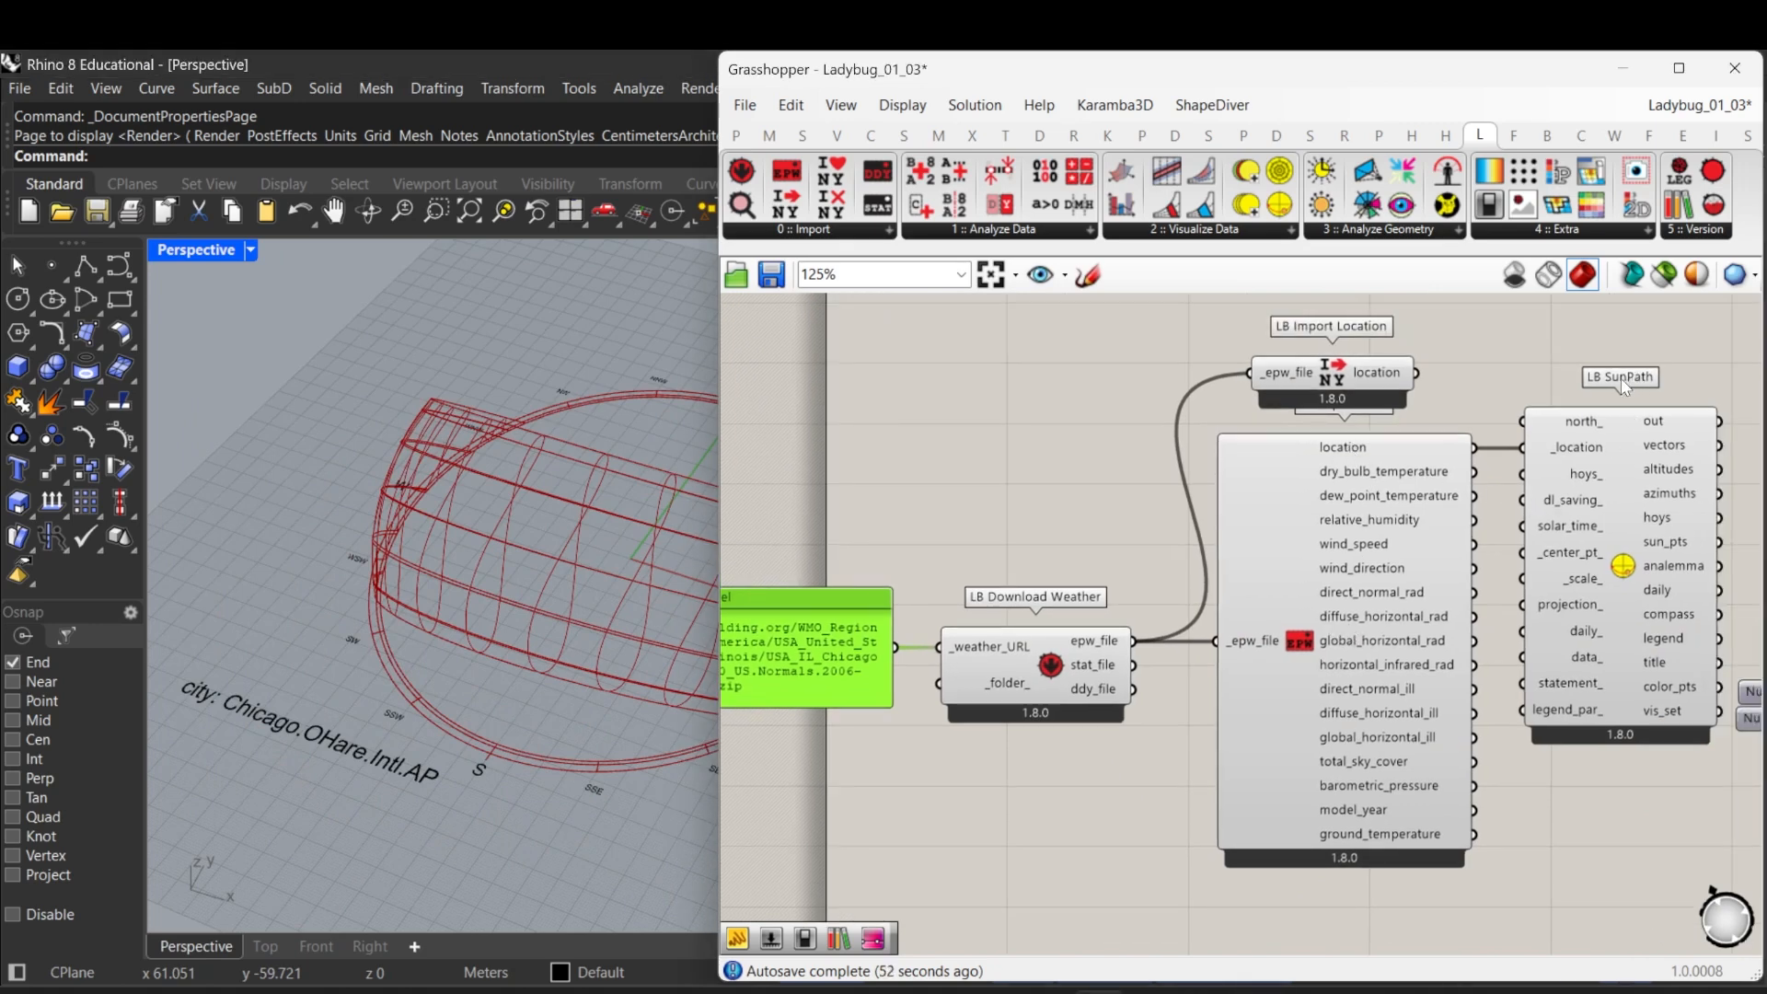
pyautogui.moveTo(1558, 481)
pyautogui.moveTo(1113, 718); pyautogui.dragTo(1087, 682, button='right')
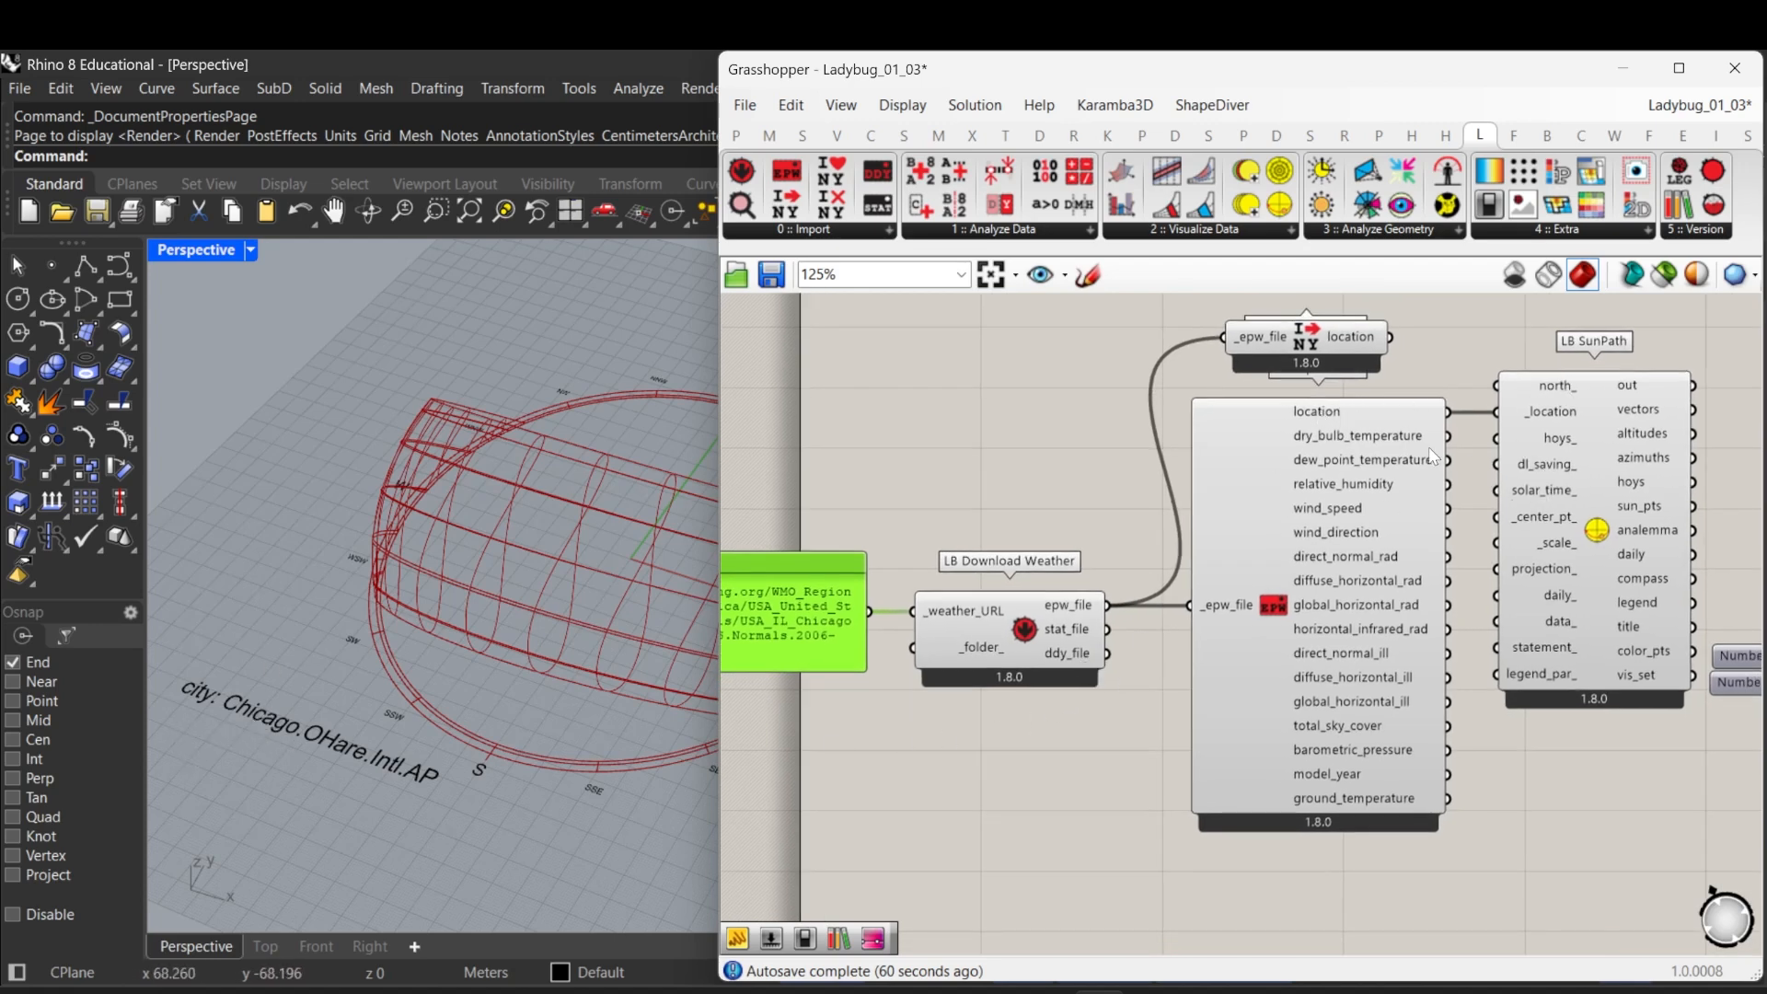
# Step: Connect the location output of the local-file San Diego LB Import EPW to the _location input of the new LB SunPath
pyautogui.scroll(-2, 1262, 832)
pyautogui.moveTo(1261, 832); pyautogui.dragTo(1188, 657, button='right')
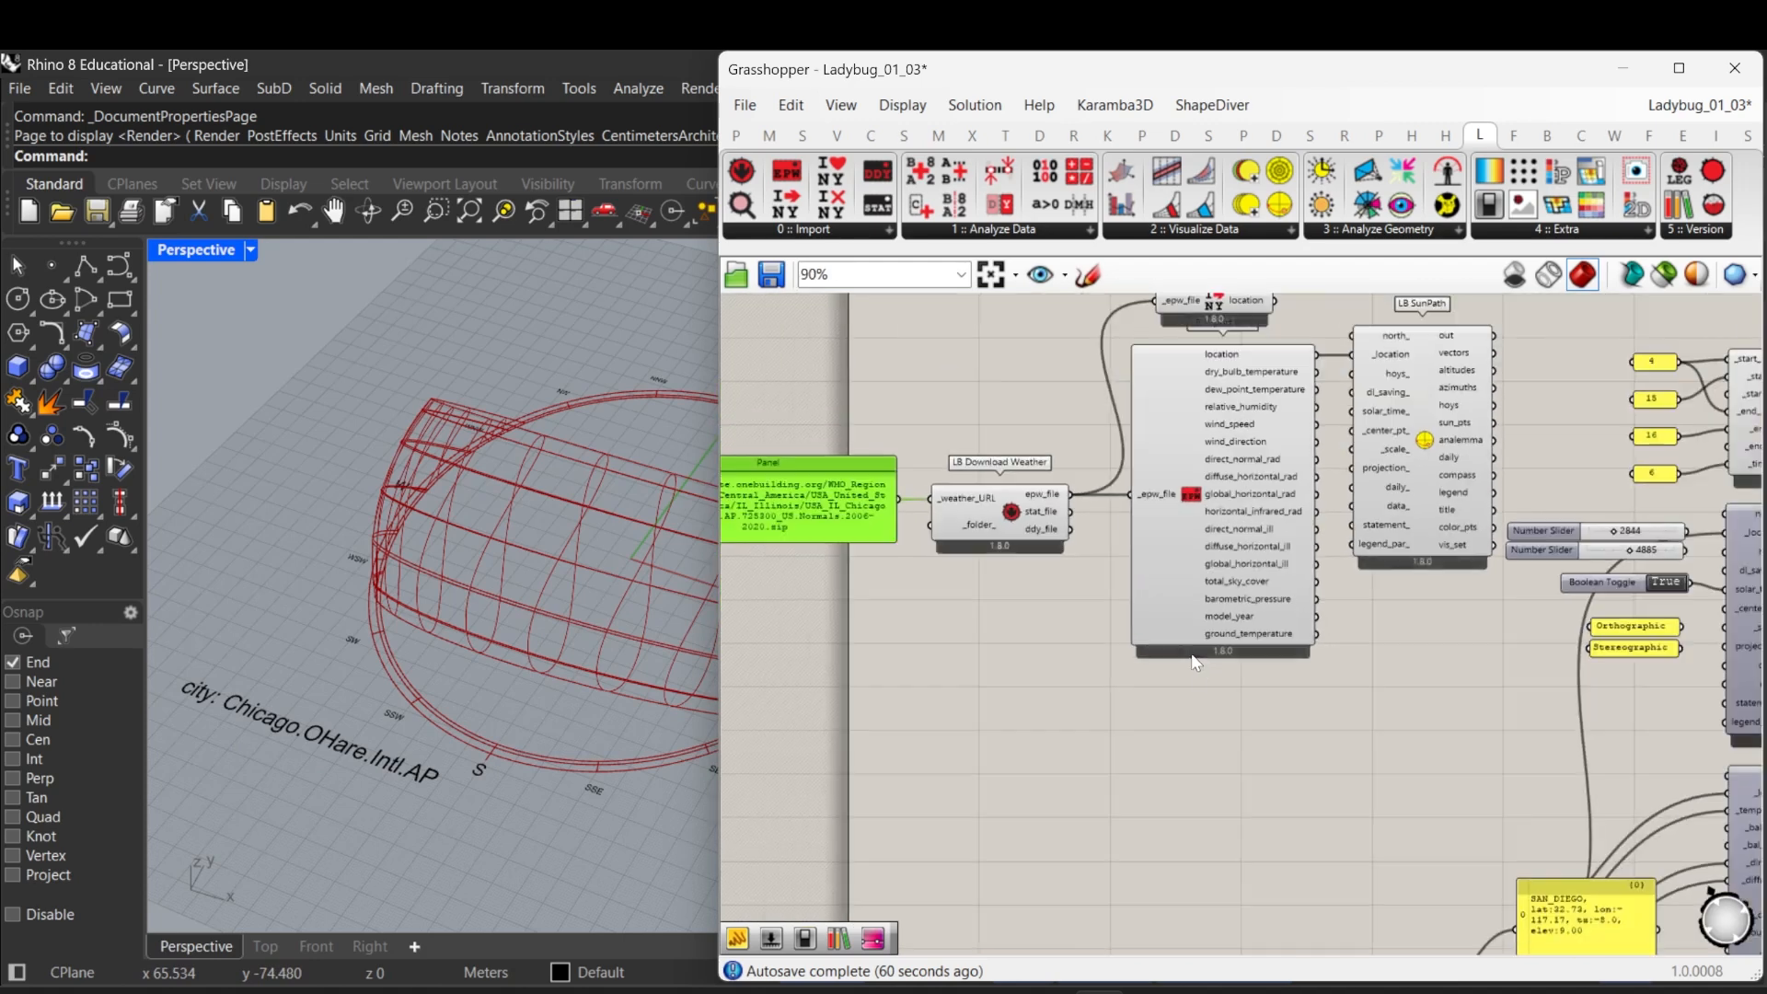
pyautogui.moveTo(1246, 740); pyautogui.dragTo(1228, 607, button='right')
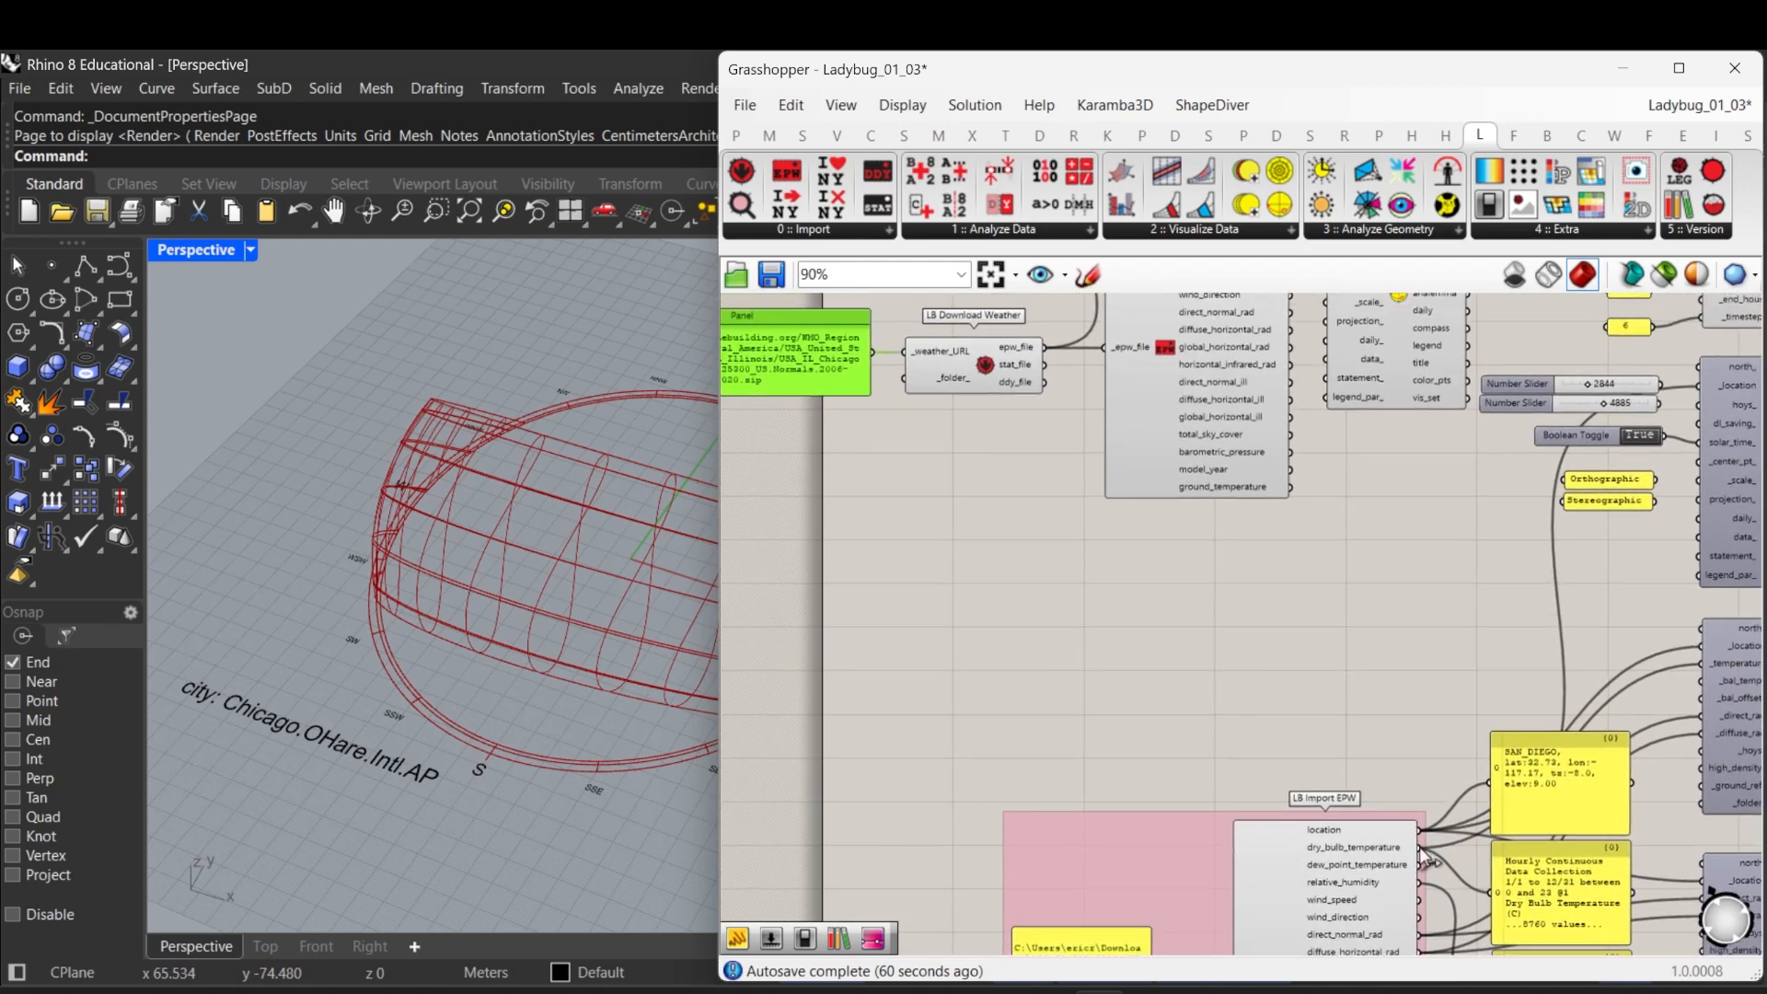
pyautogui.moveTo(1417, 847); pyautogui.dragTo(1417, 871, button='right')
pyautogui.moveTo(1418, 856); pyautogui.dragTo(1322, 396)
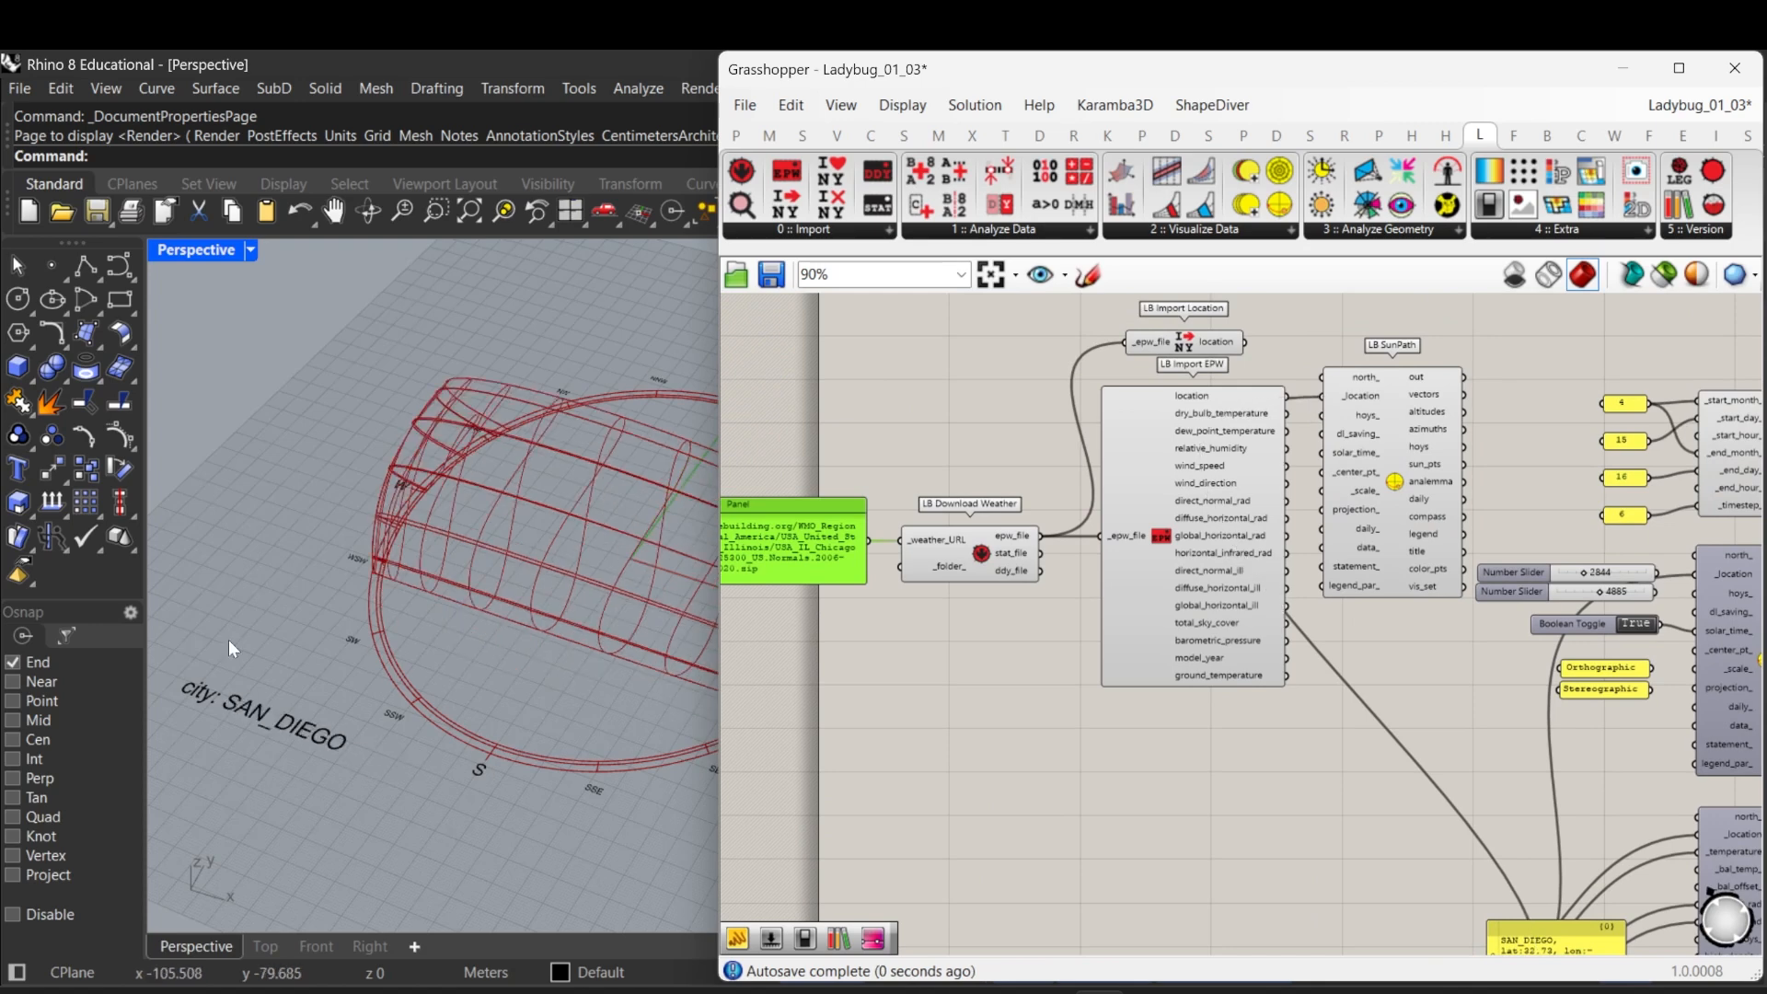
# Step: Inspect the San Diego sun path, and disconnect the local-file LB Import EPW from the new LB SunPath's _location input
pyautogui.scroll(-3, 1241, 608)
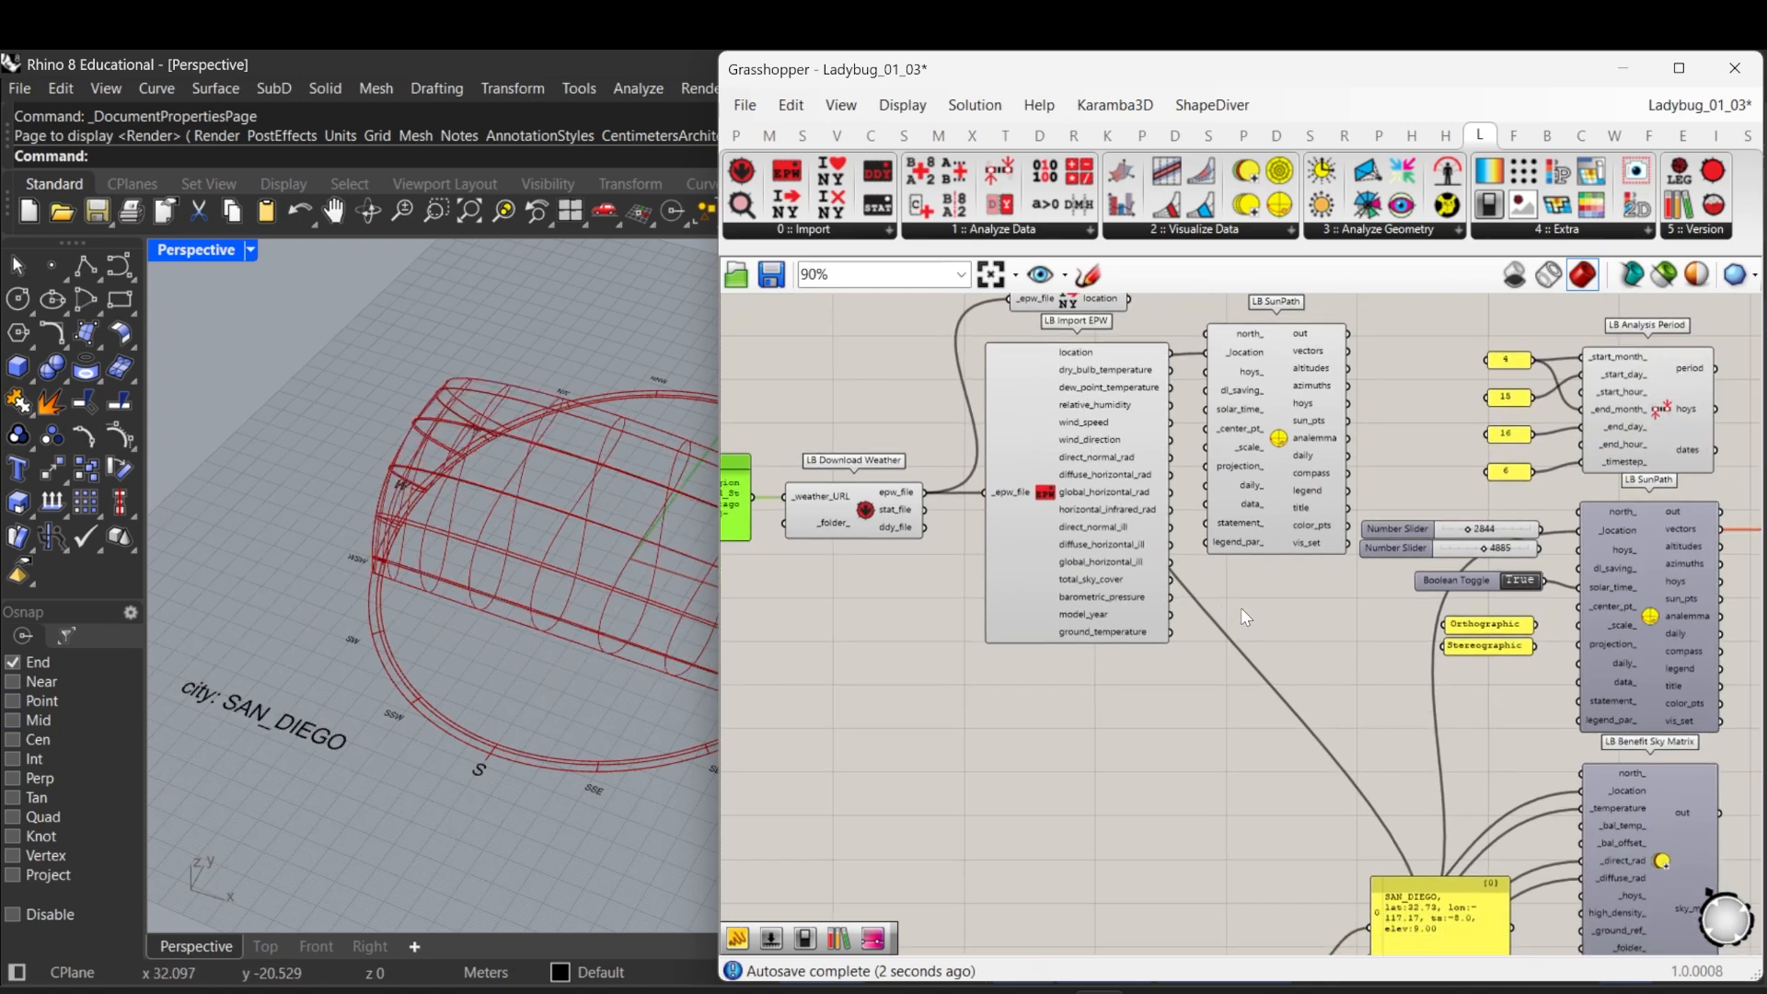
pyautogui.scroll(3, 1239, 558)
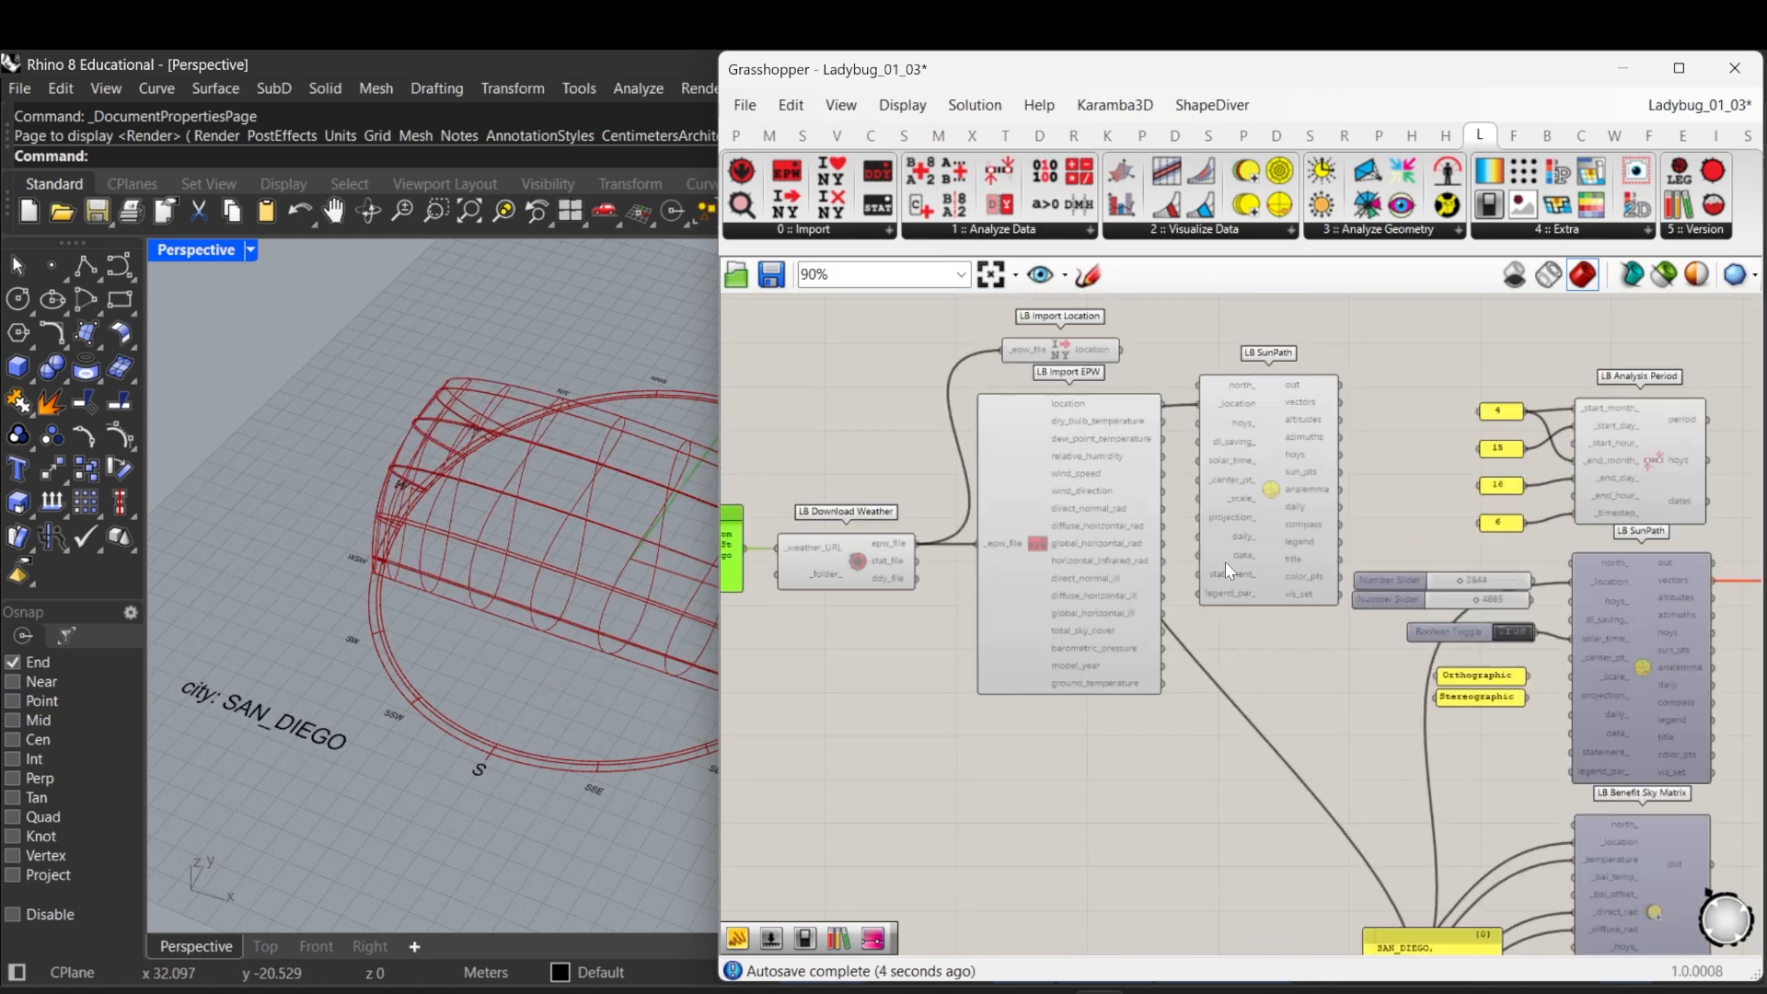
pyautogui.scroll(-2, 1228, 403)
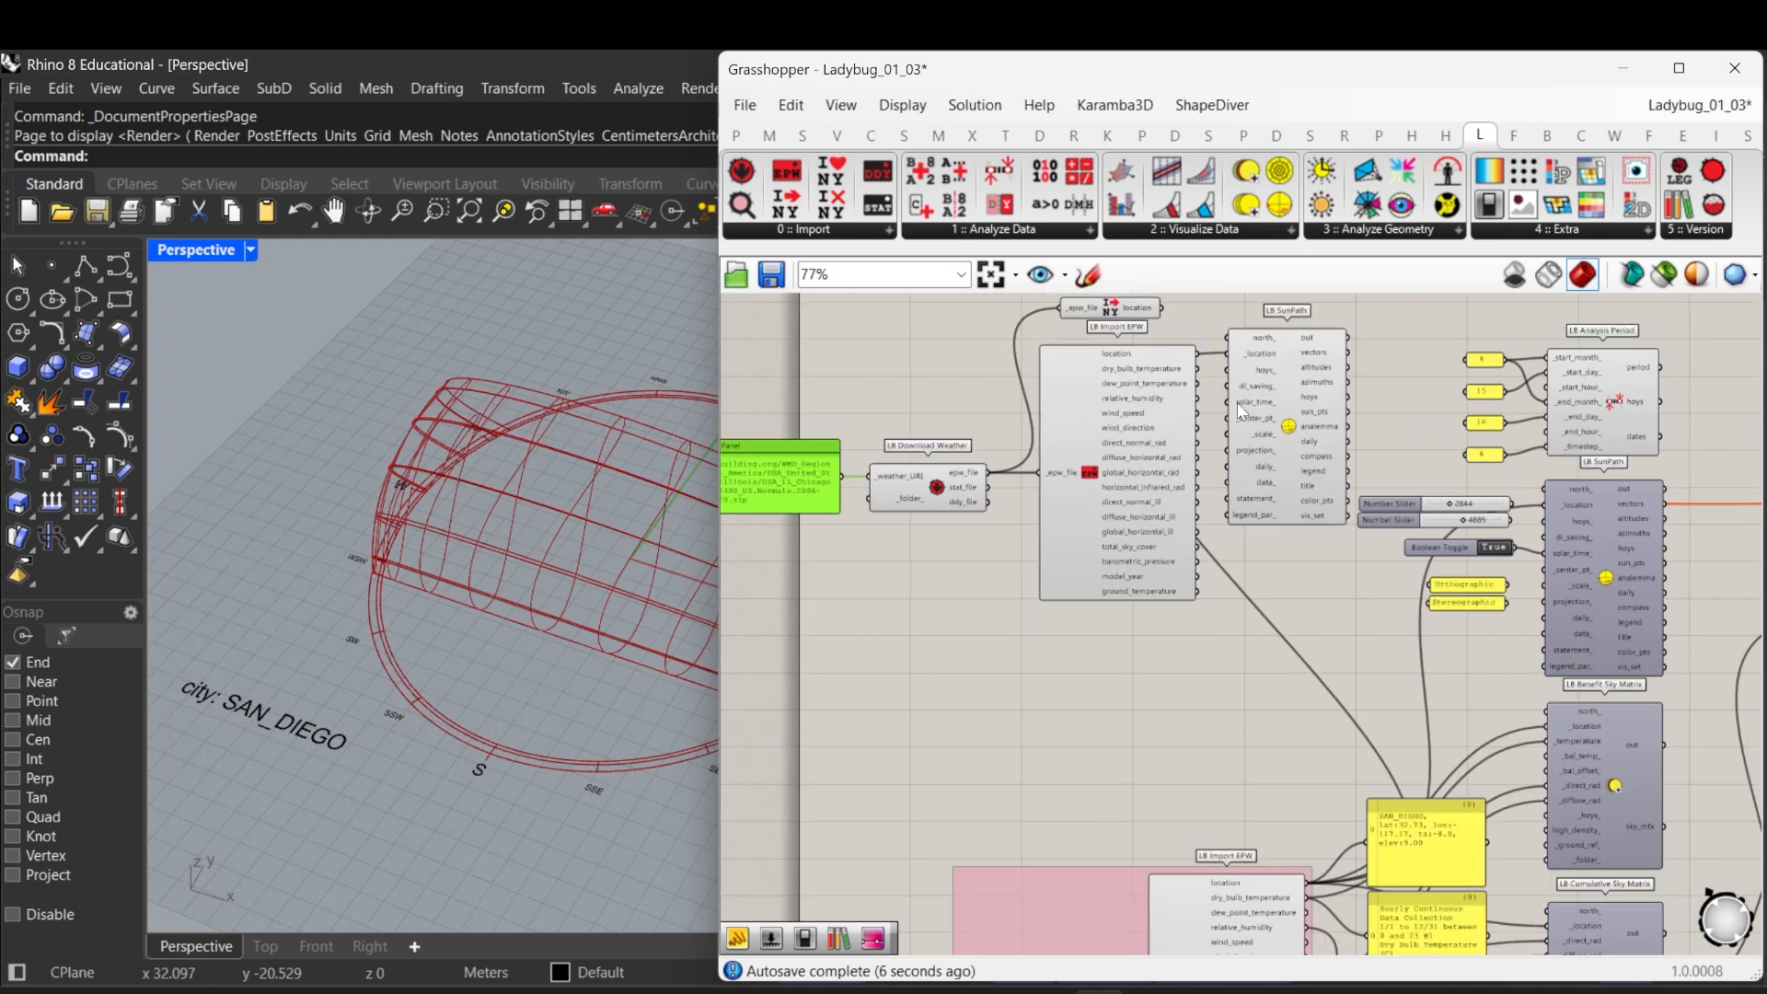
pyautogui.moveTo(1226, 354); pyautogui.dragTo(1305, 881)
# Step: Select the new LB SunPath and check the location data carried by the Chicago LB Import EPW's location output
pyautogui.scroll(5, 1252, 802)
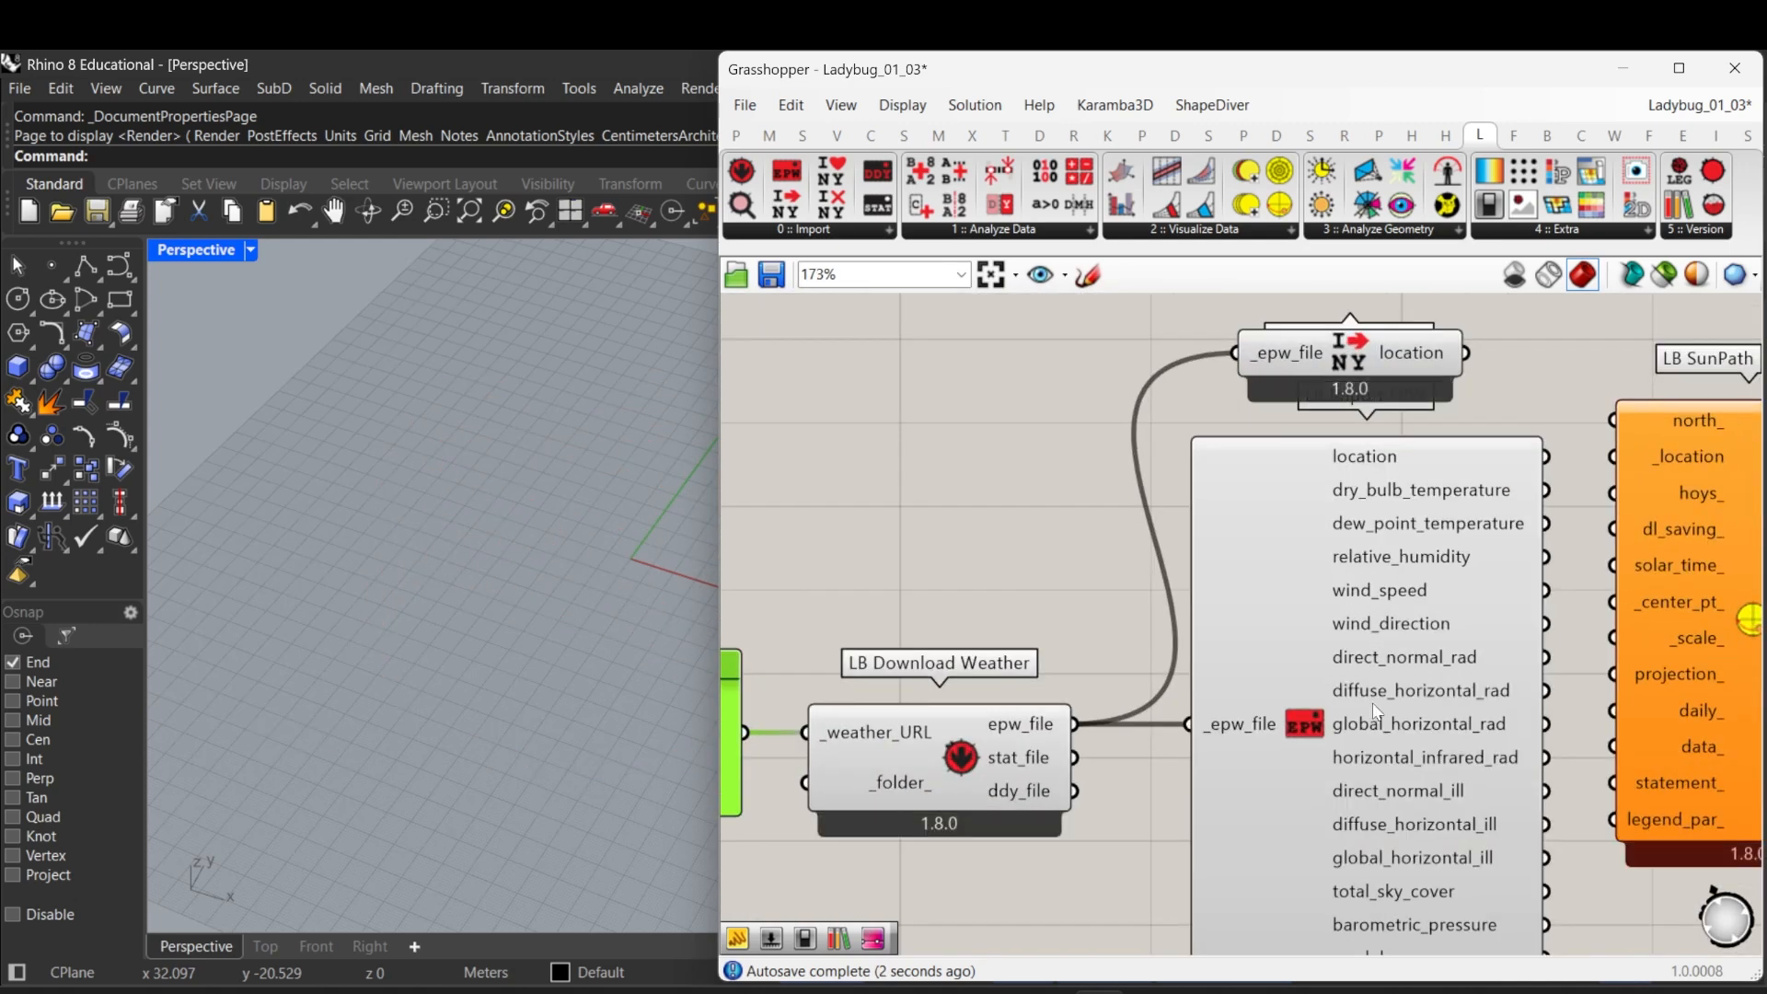
pyautogui.scroll(-1, 1185, 676)
pyautogui.moveTo(1441, 589); pyautogui.dragTo(1435, 615)
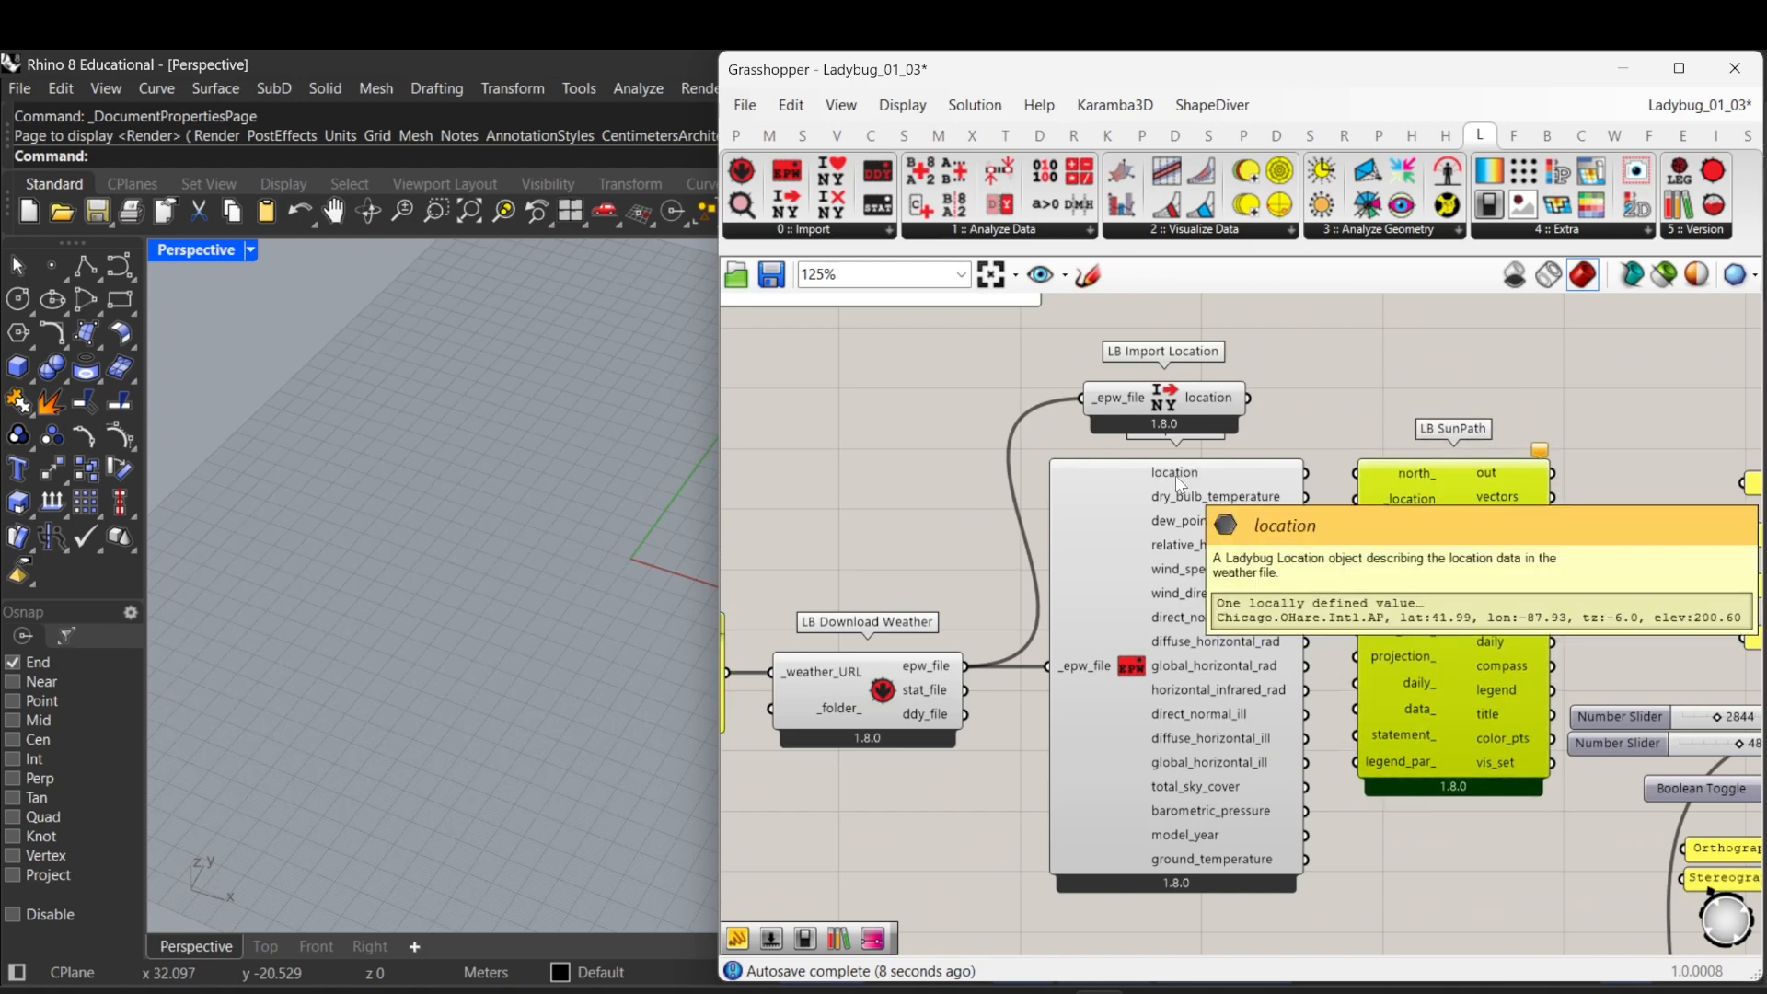
pyautogui.moveTo(1134, 565); pyautogui.dragTo(1180, 521, button='right')
pyautogui.scroll(-2, 1180, 521)
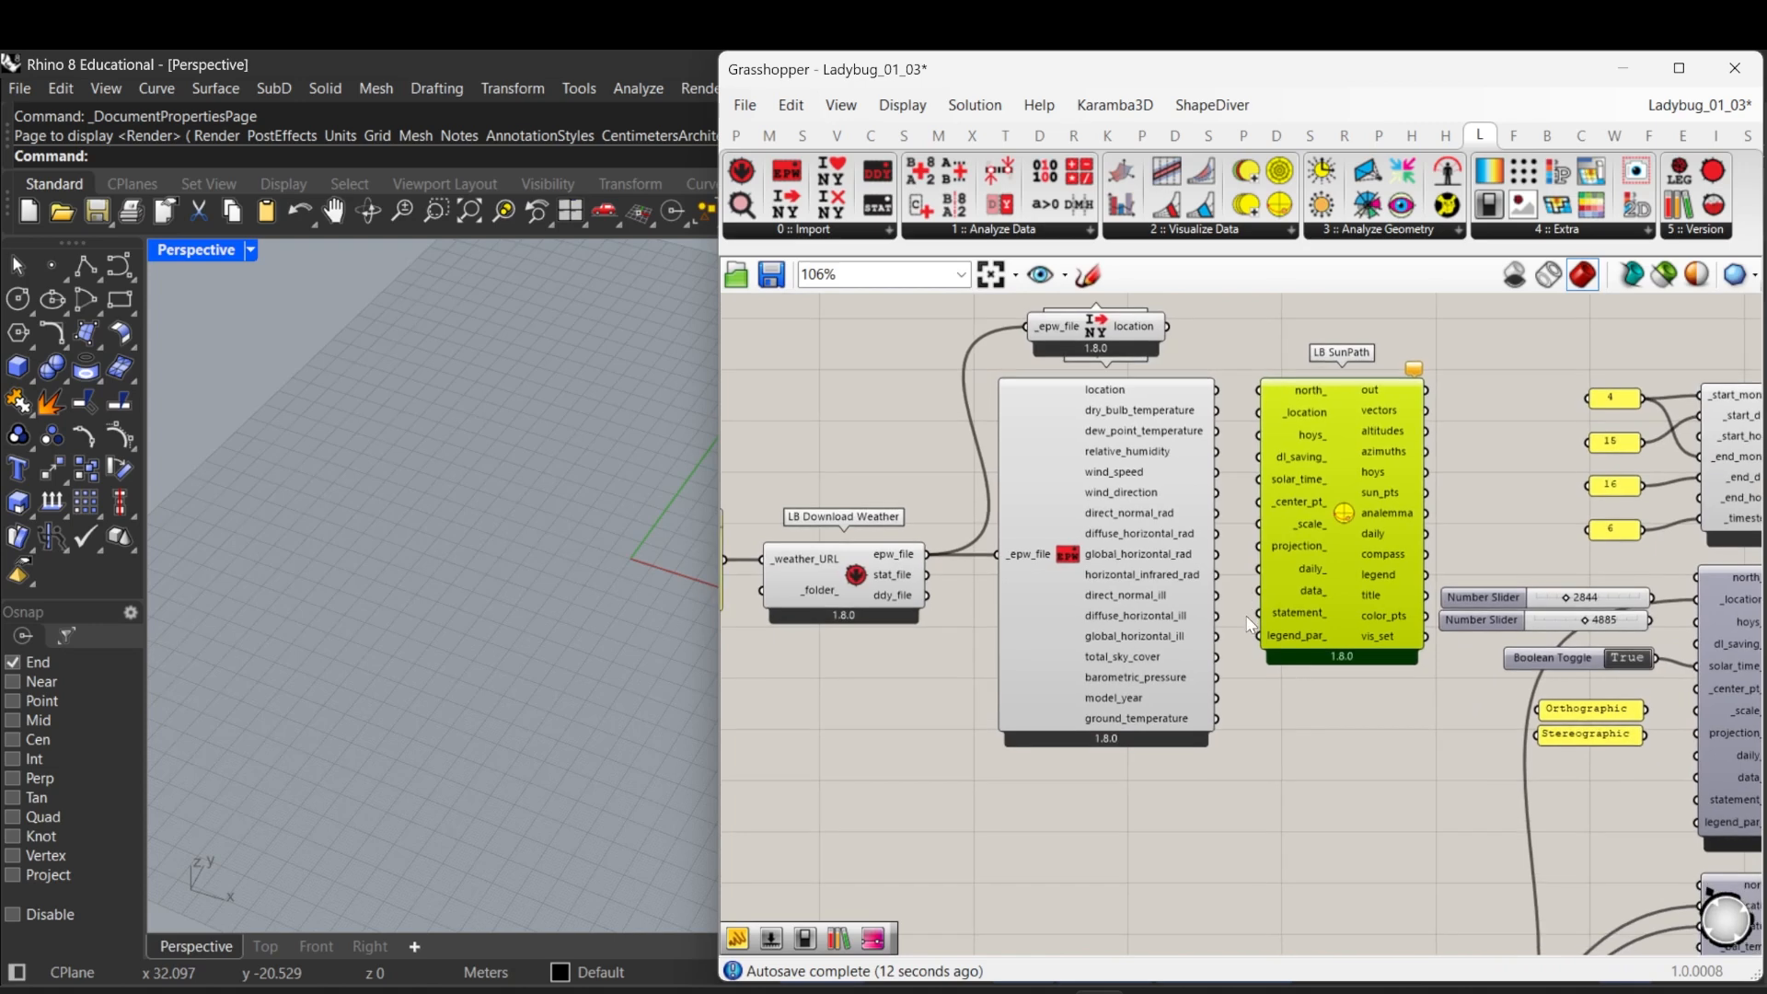
# Step: Delete the Chicago LB Import EPW and the new LB SunPath next to it
pyautogui.moveTo(1252, 663); pyautogui.dragTo(1260, 677, button='right')
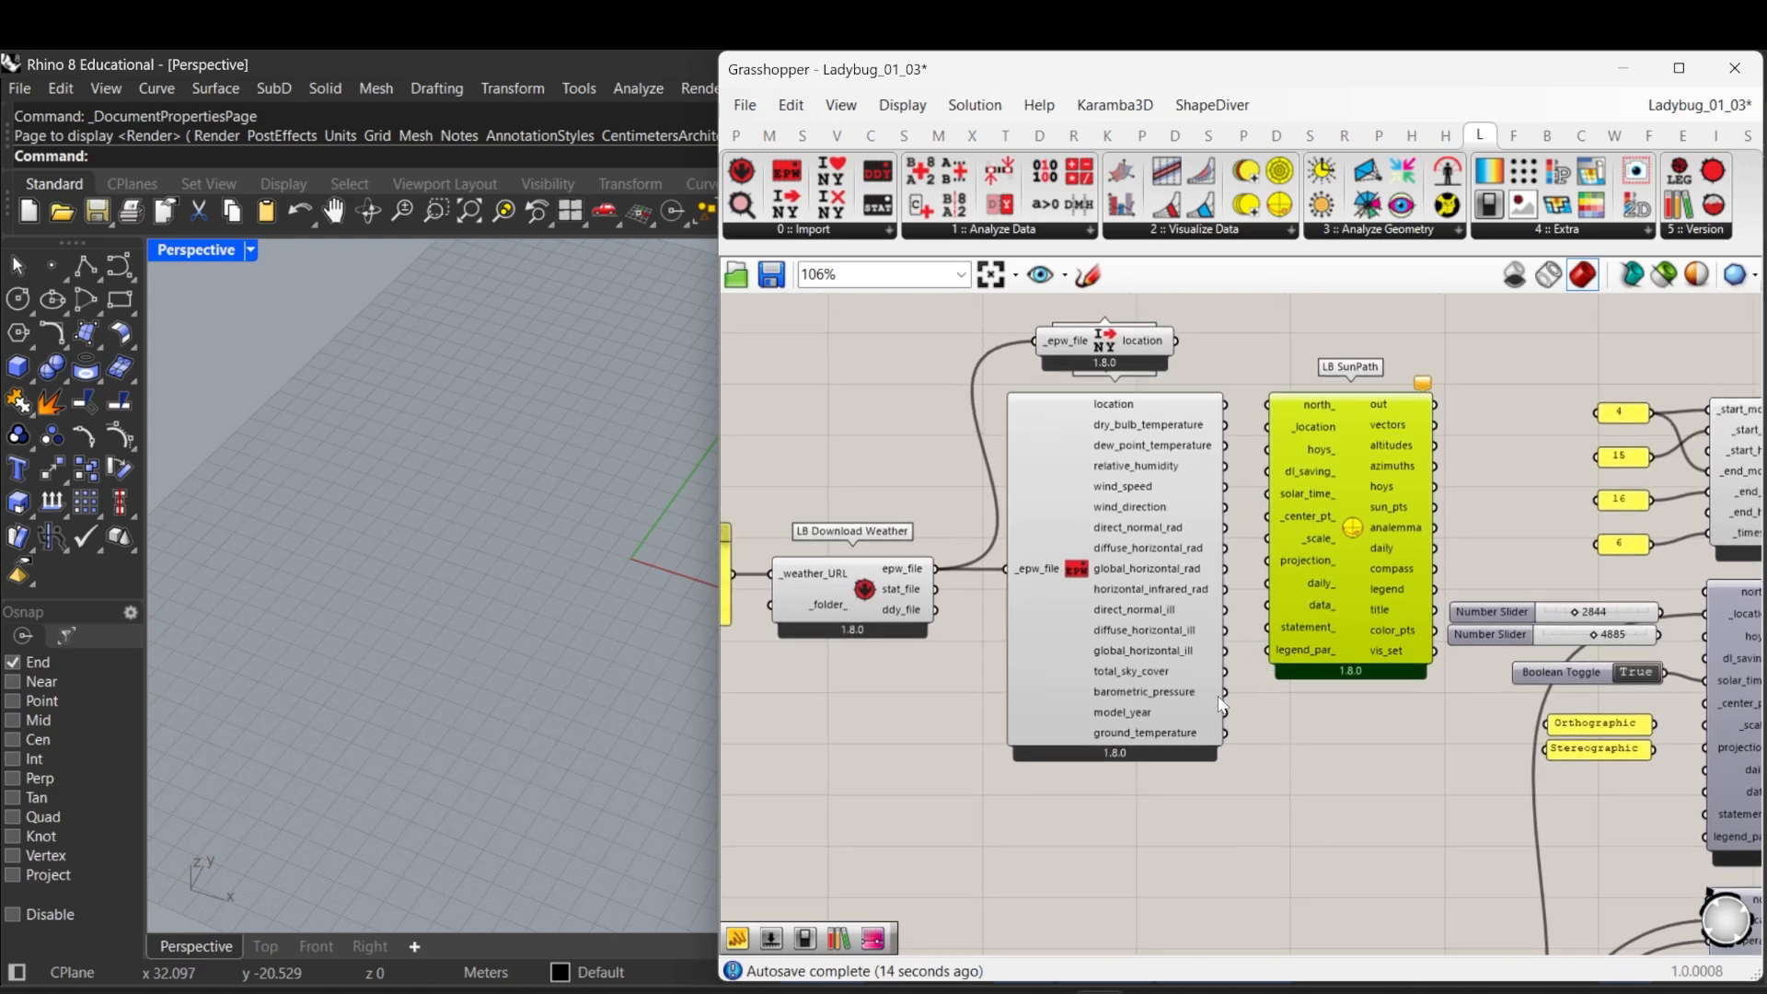
pyautogui.moveTo(1292, 755); pyautogui.dragTo(1350, 809, button='right')
pyautogui.moveTo(1418, 850); pyautogui.dragTo(1180, 557)
pyautogui.moveTo(1214, 685); pyautogui.dragTo(1189, 715, button='right')
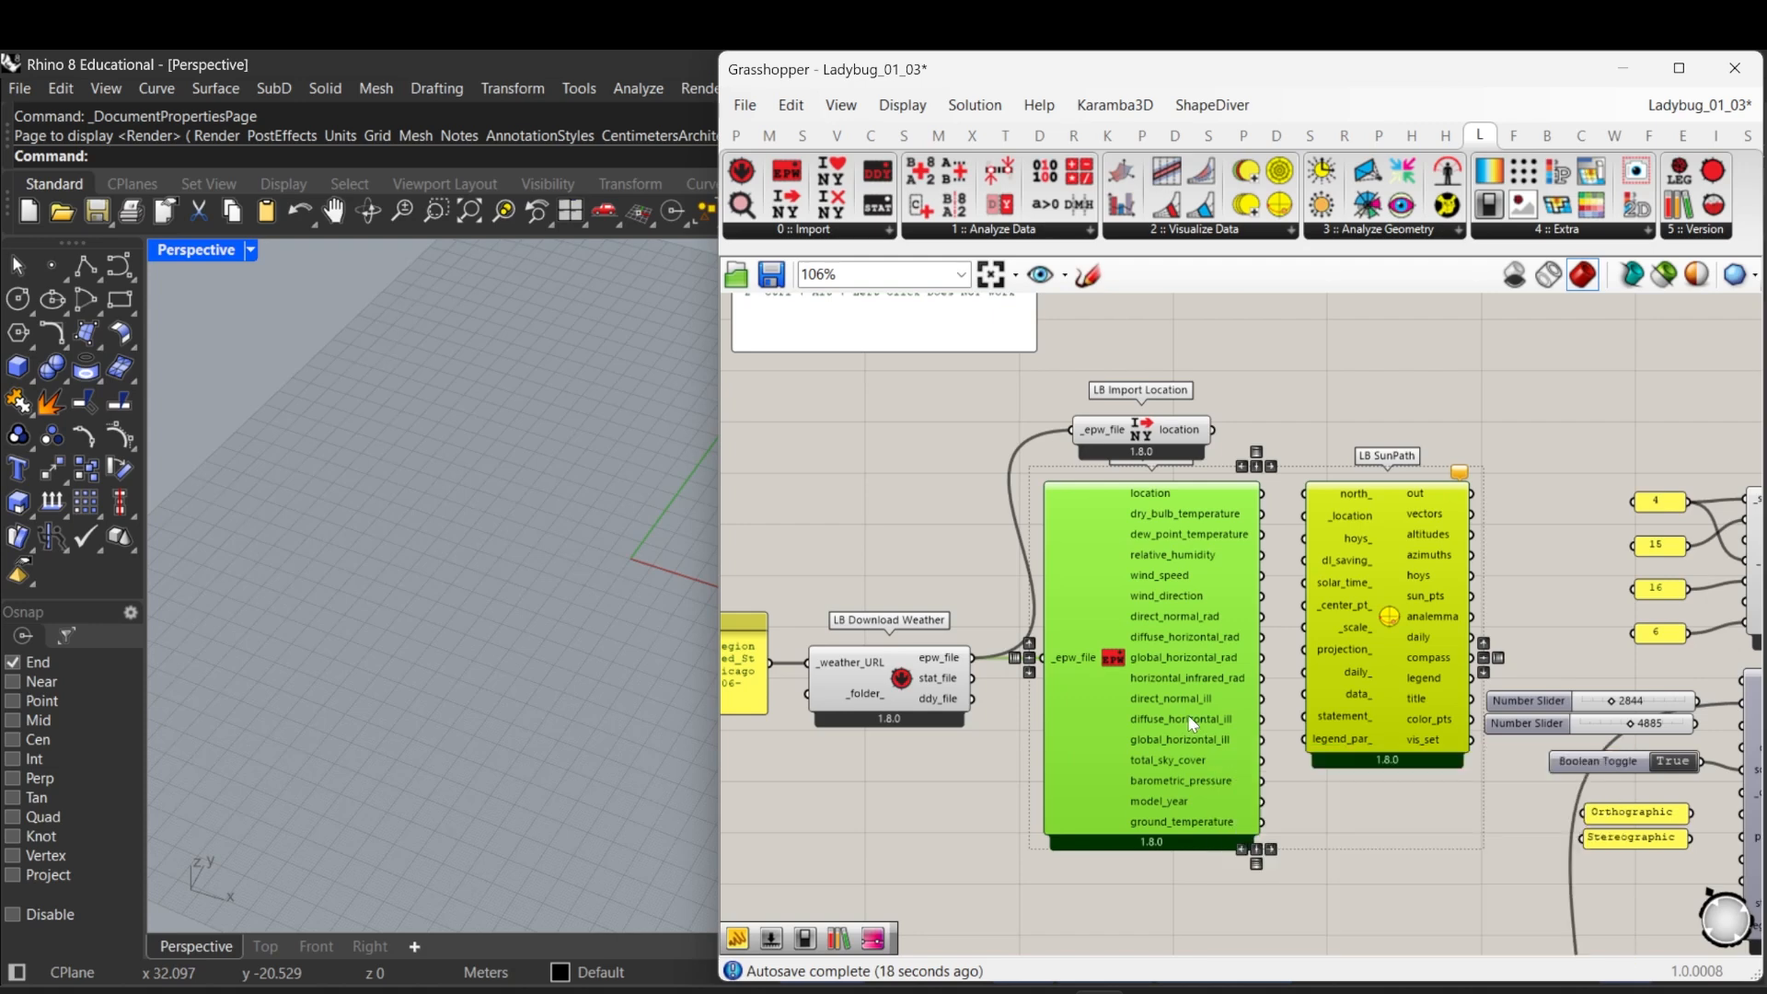
pyautogui.press('Delete')
# Step: Place LB Import Location directly beside LB Download Weather, and shift the whole weather chain closer to the original LB SunPath
pyautogui.moveTo(1144, 432); pyautogui.dragTo(1104, 658)
pyautogui.moveTo(1057, 773); pyautogui.dragTo(1502, 773, button='right')
pyautogui.moveTo(1537, 773); pyautogui.dragTo(941, 548)
pyautogui.moveTo(1380, 773); pyautogui.dragTo(984, 773, button='right')
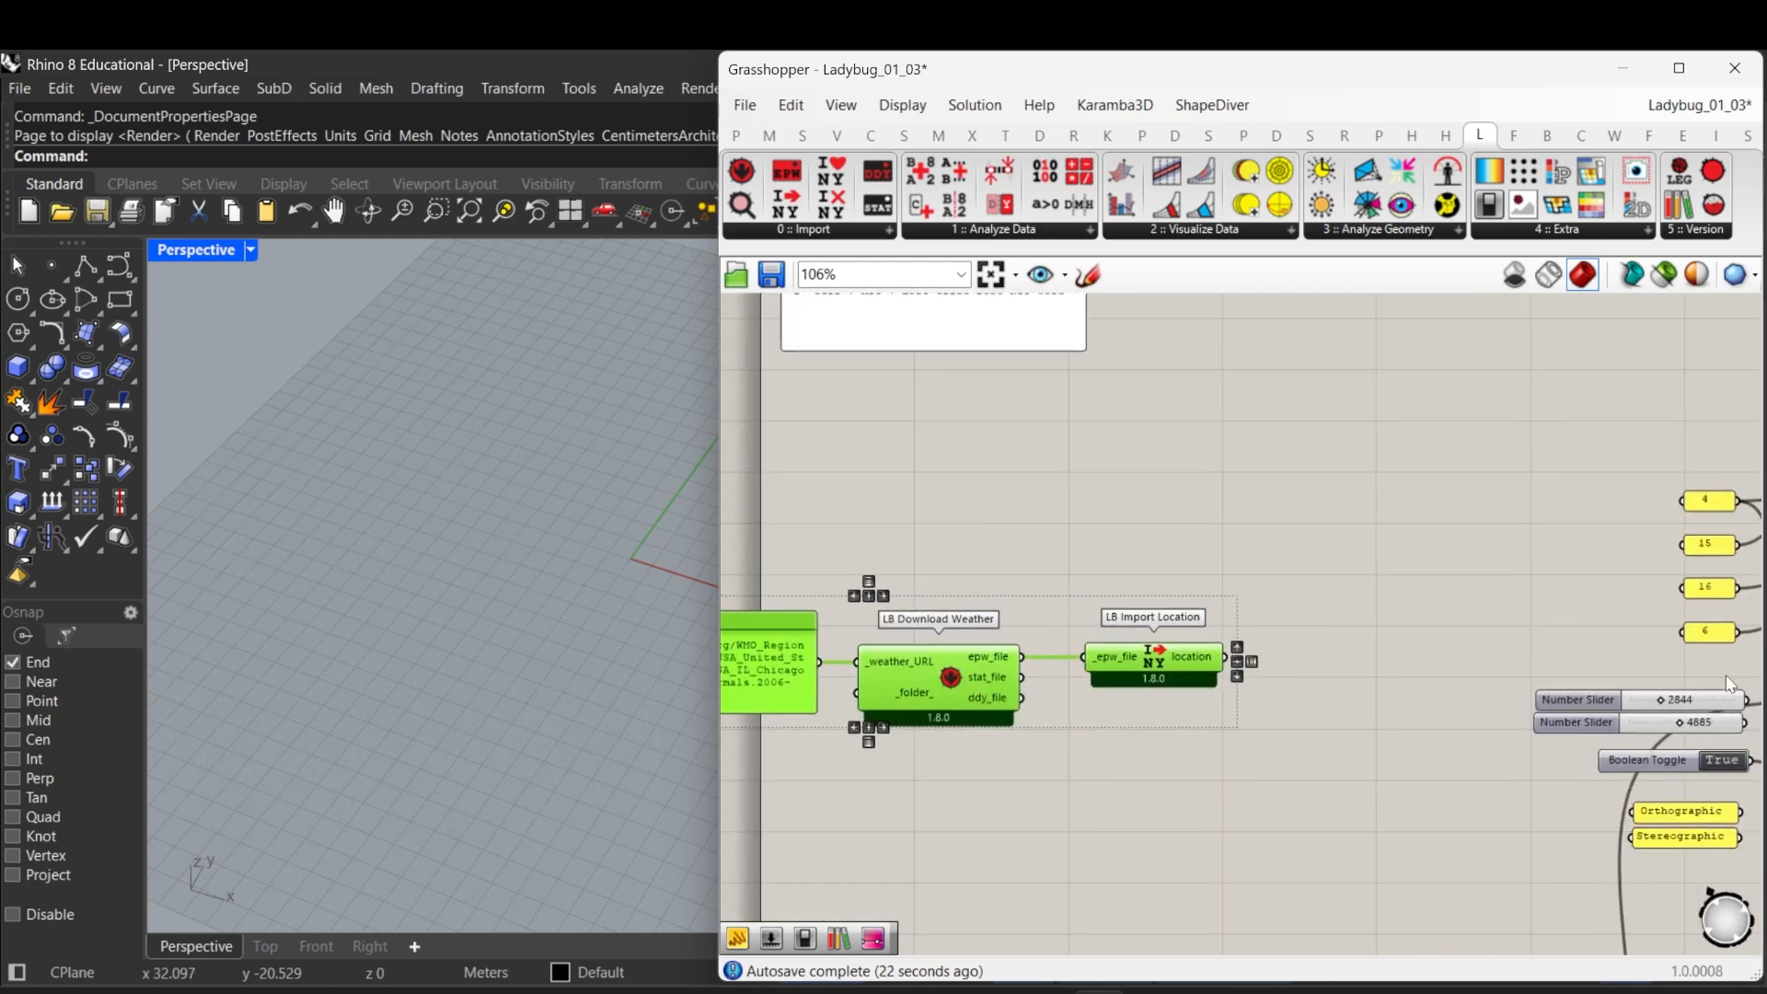
pyautogui.moveTo(944, 683); pyautogui.dragTo(1223, 664)
pyautogui.moveTo(1330, 690); pyautogui.dragTo(1031, 622, button='right')
pyautogui.scroll(1, 1368, 600)
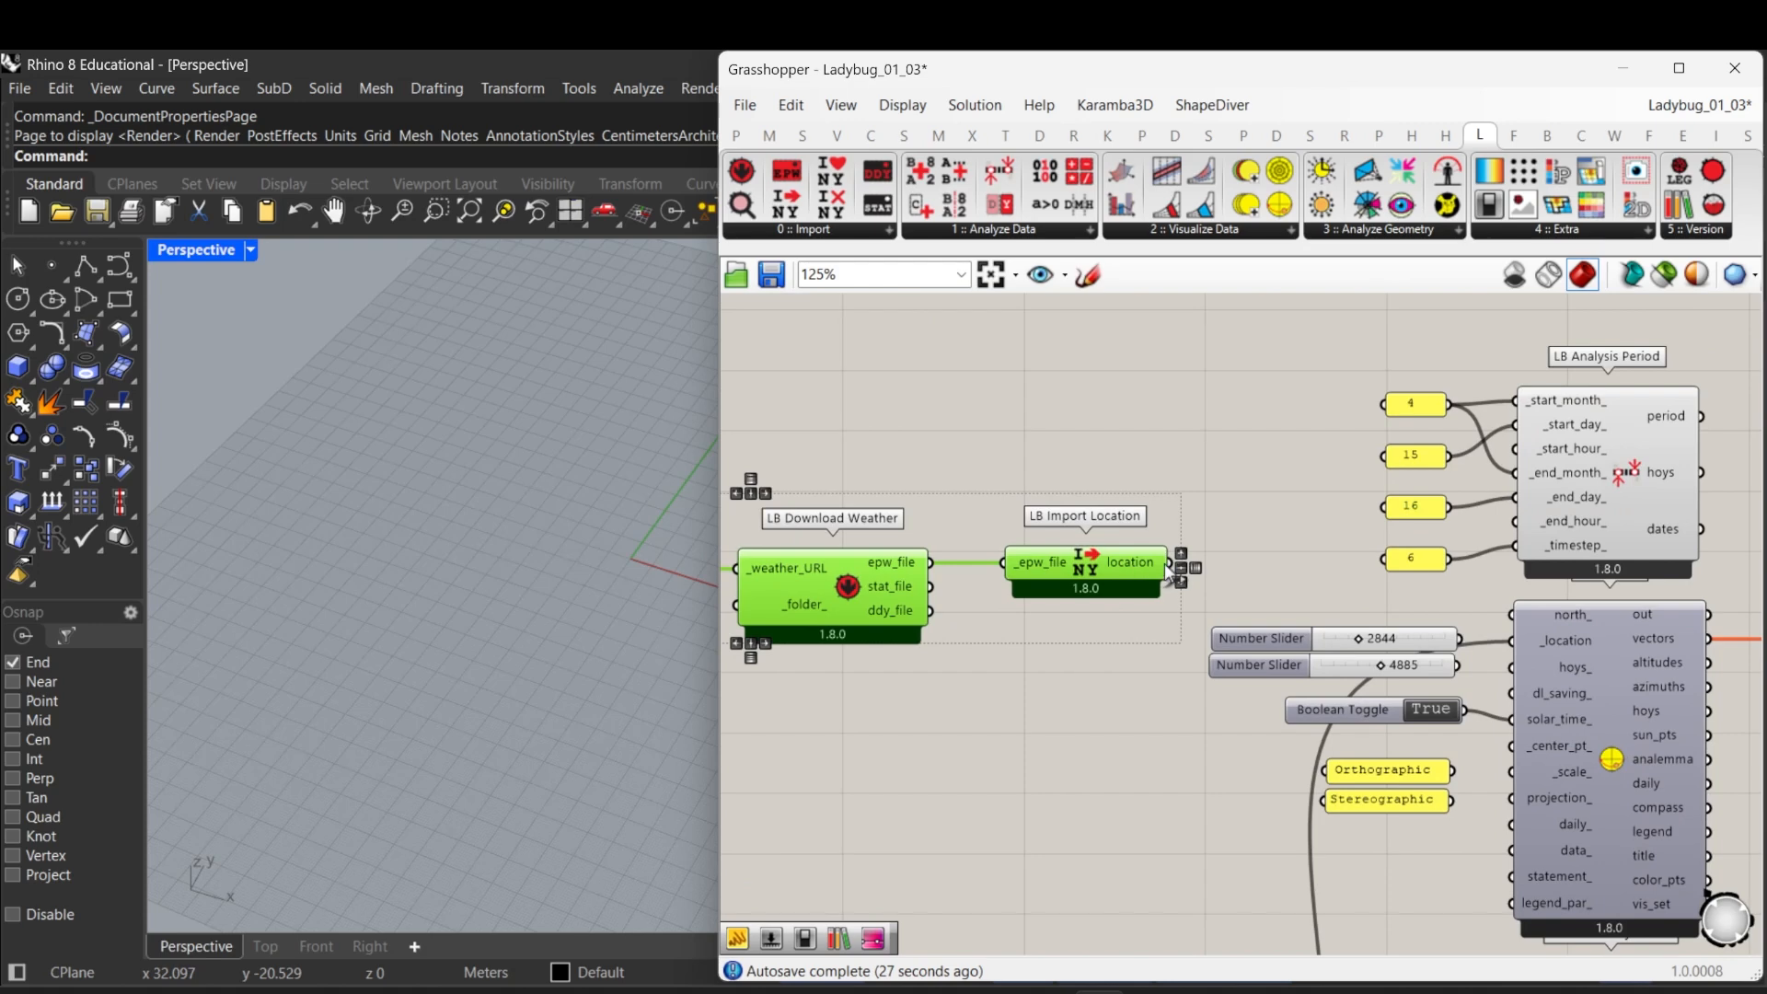
# Step: Connect the LB Import Location's location output to the original LB SunPath's _location input, and enable that LB SunPath
pyautogui.moveTo(1168, 562); pyautogui.dragTo(1511, 640)
pyautogui.rightClick(1564, 674)
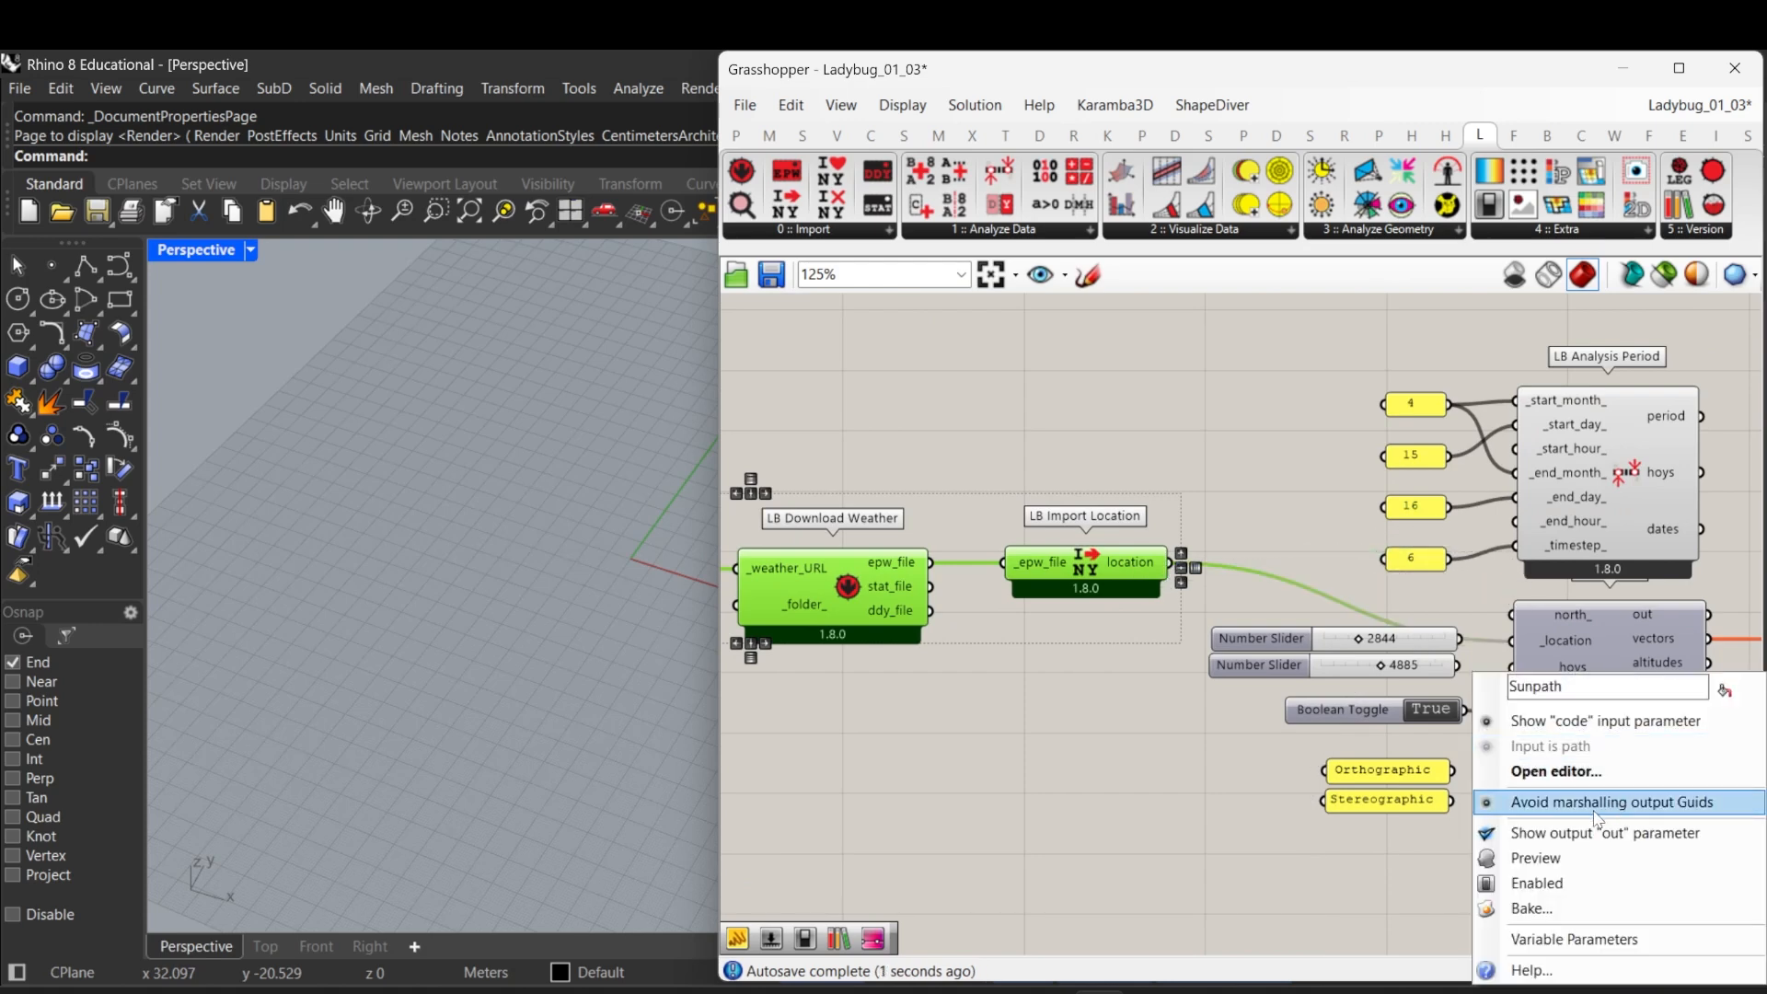
pyautogui.click(1565, 884)
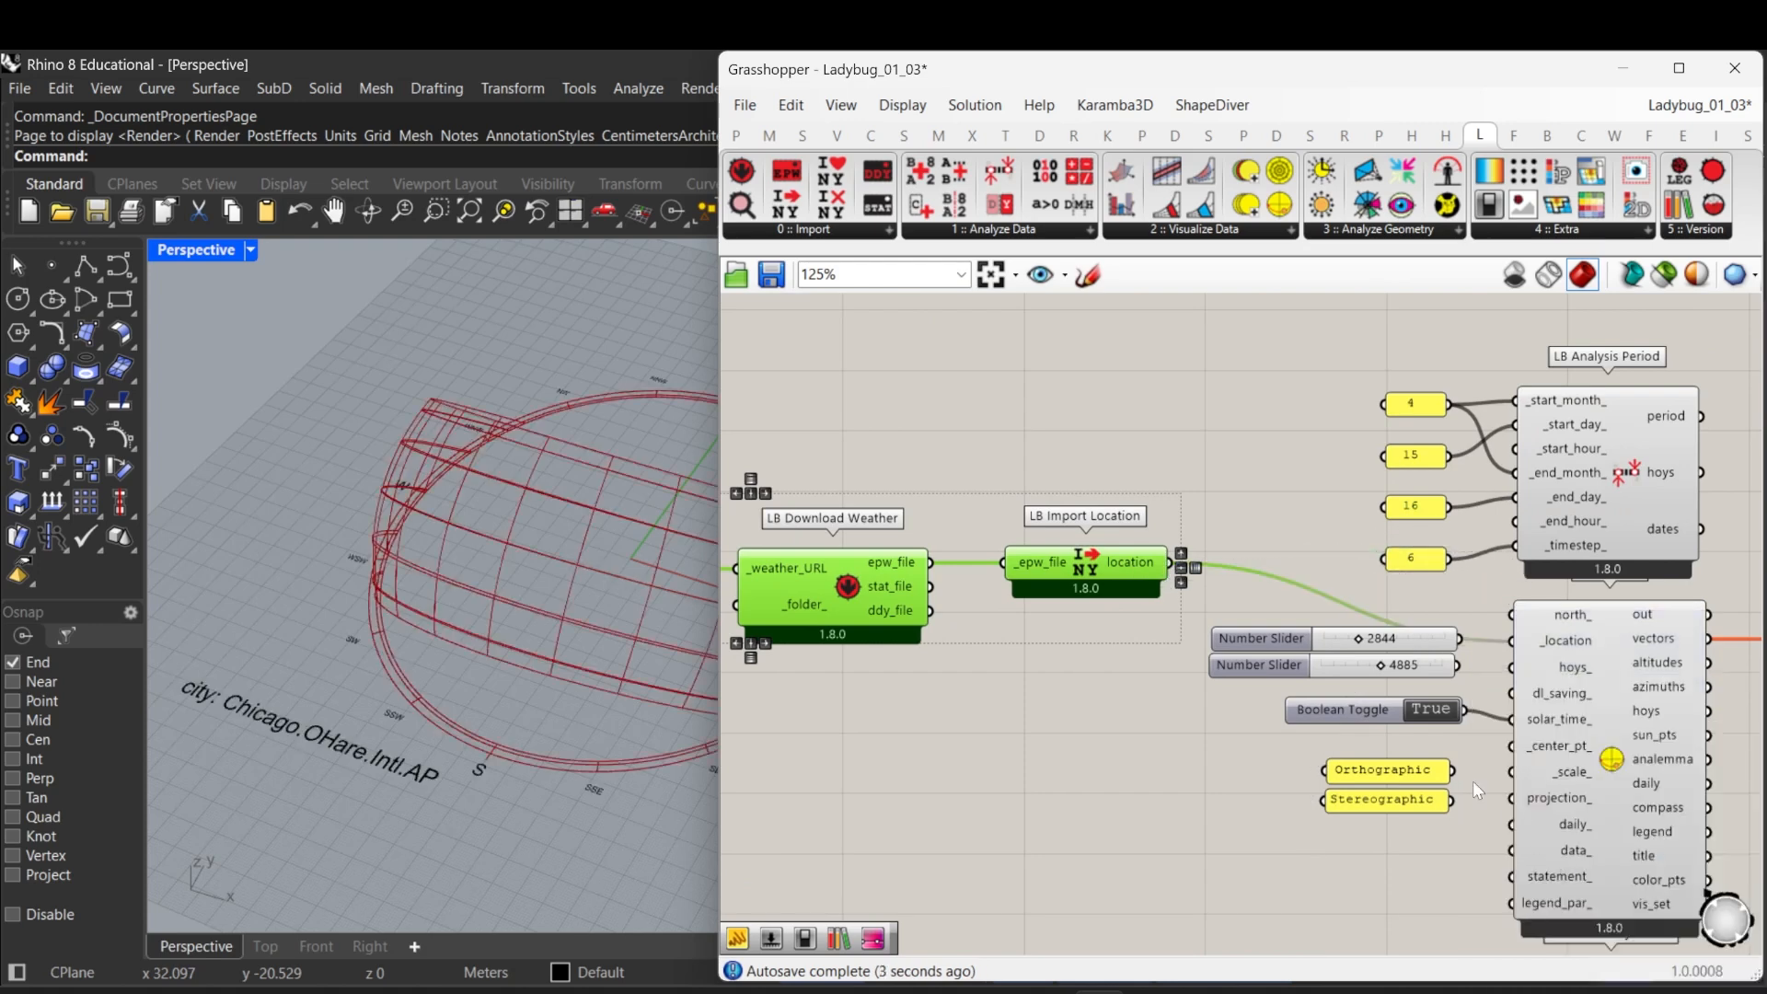
# Step: Move the 2844 and 4885 number sliders below the location wire, just above the Boolean Toggle
pyautogui.scroll(2, 1151, 622)
pyautogui.click(1162, 616)
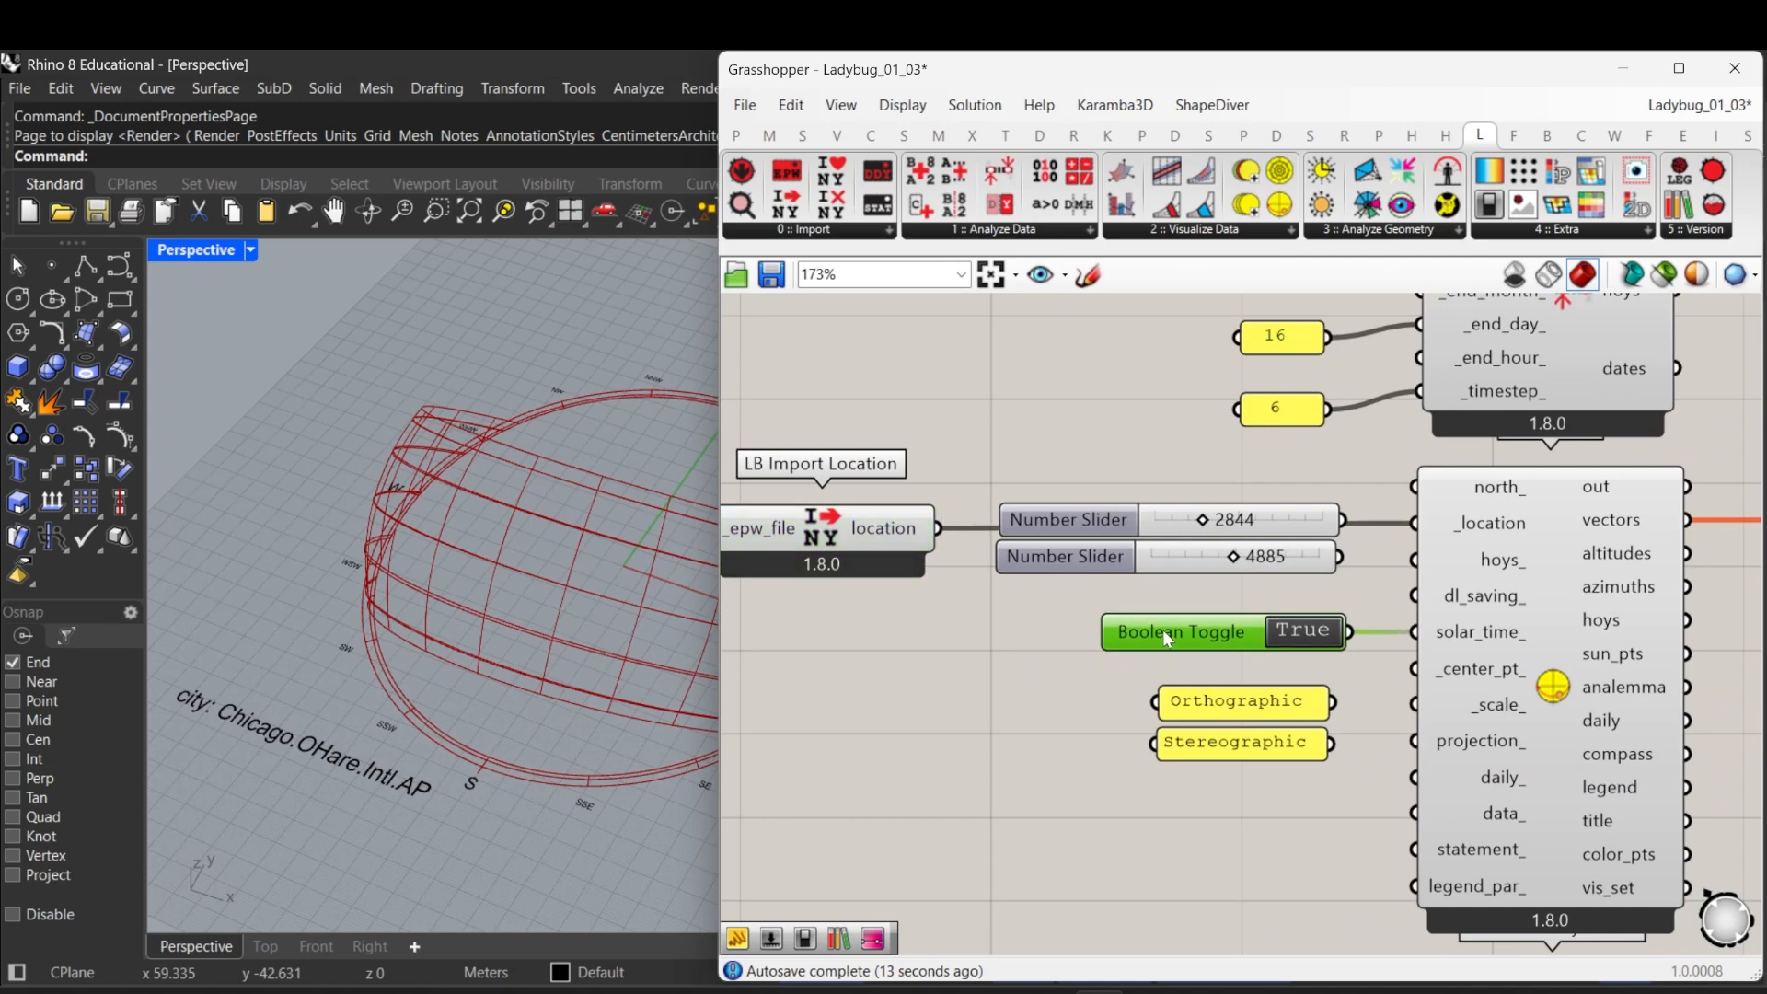
pyautogui.moveTo(1029, 668); pyautogui.dragTo(1123, 670, button='right')
pyautogui.moveTo(1154, 621); pyautogui.dragTo(1130, 552)
pyautogui.moveTo(1182, 598); pyautogui.dragTo(990, 595, button='right')
pyautogui.scroll(1, 1252, 757)
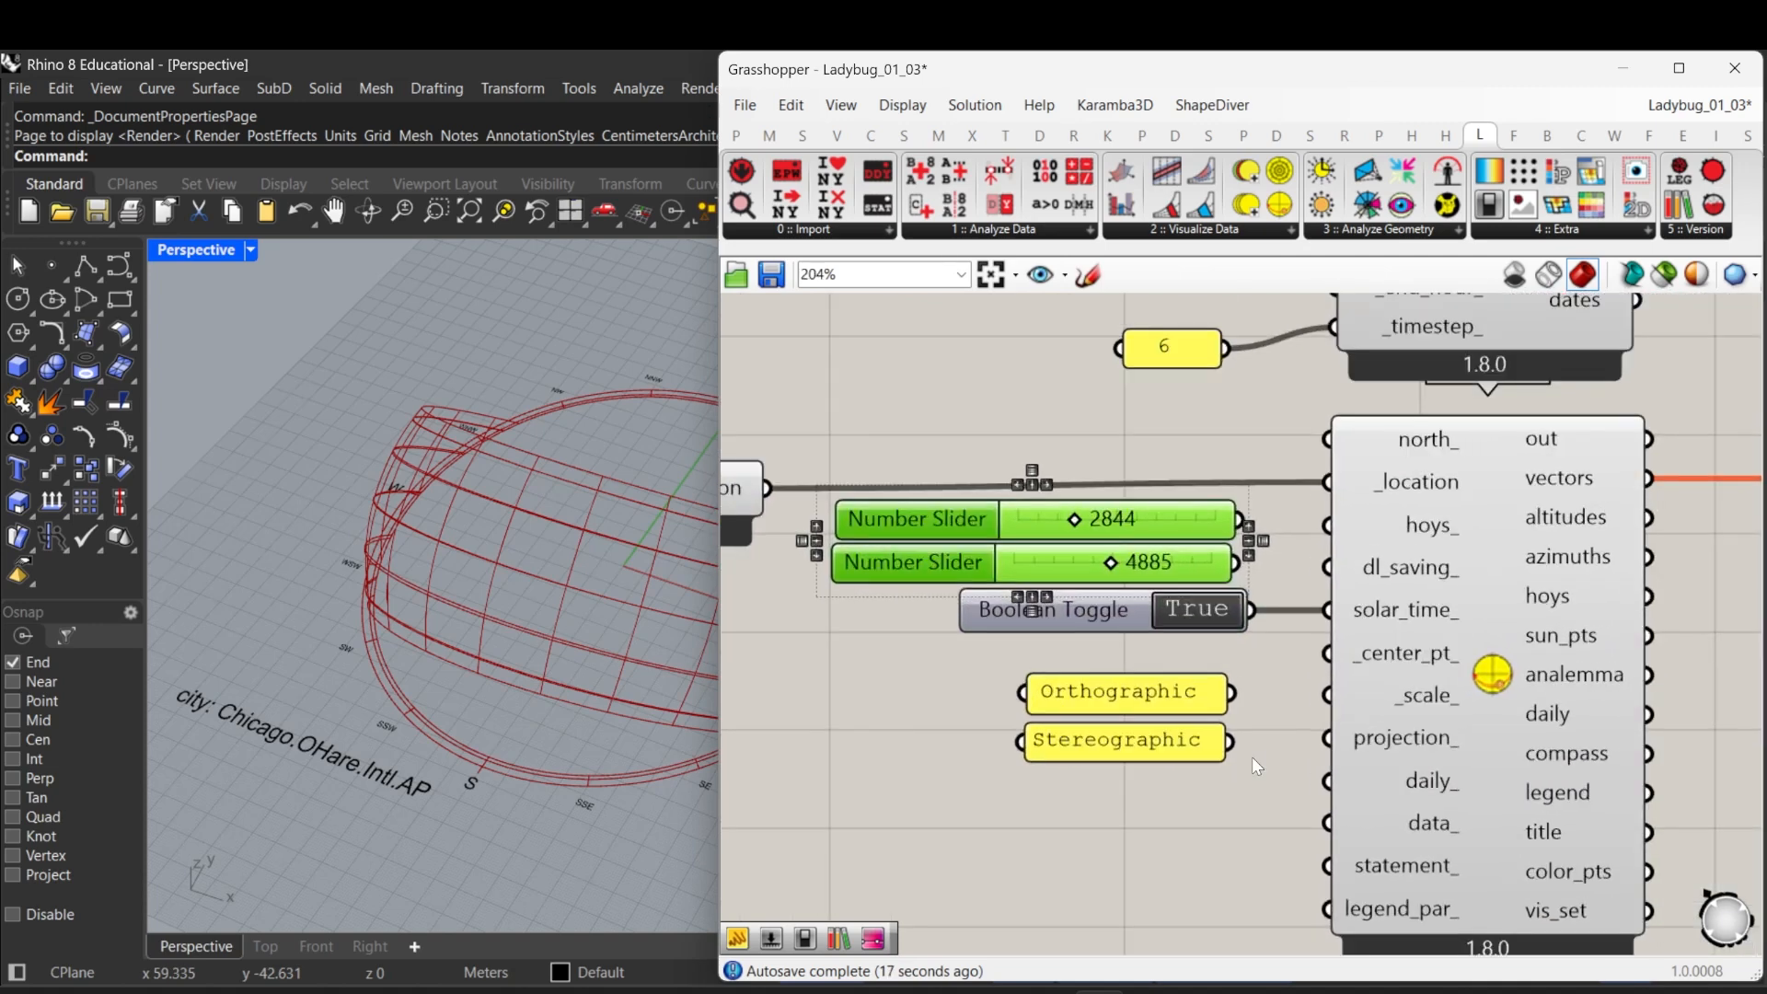
# Step: Disconnect the Boolean Toggle from the LB SunPath's solar_time_ input
pyautogui.moveTo(1115, 618); pyautogui.dragTo(1128, 643, button='right')
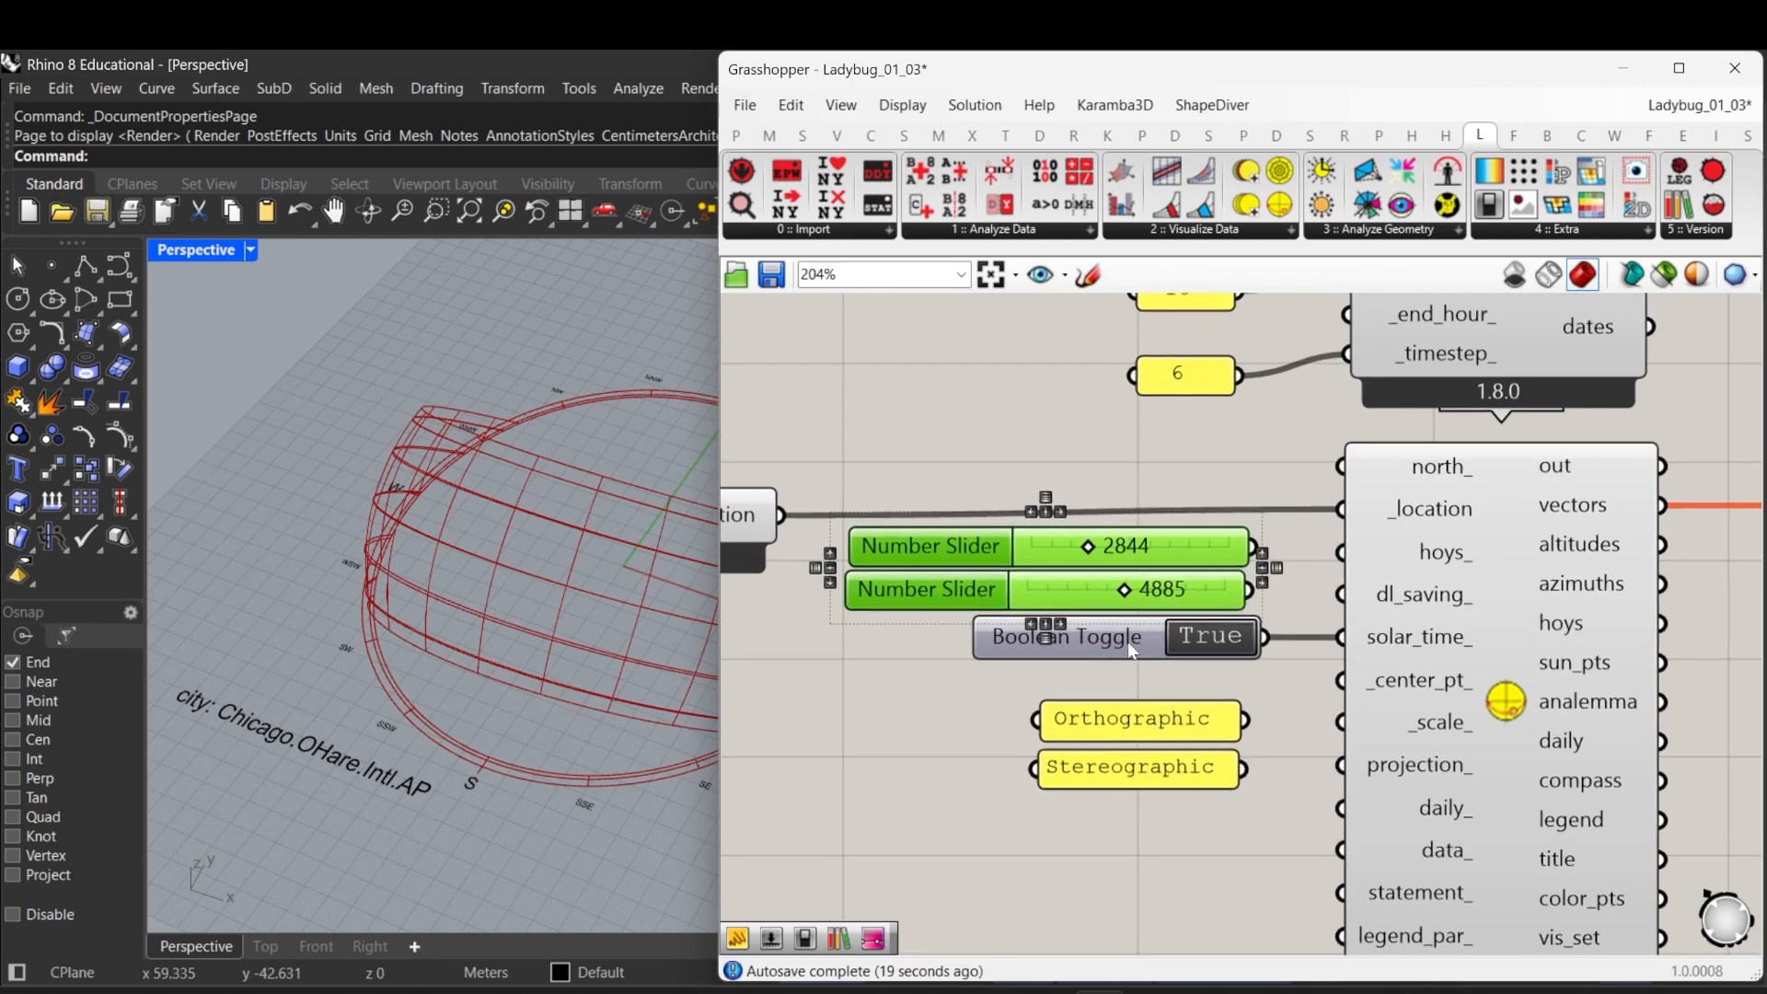
pyautogui.click(1128, 643)
pyautogui.moveTo(1396, 644)
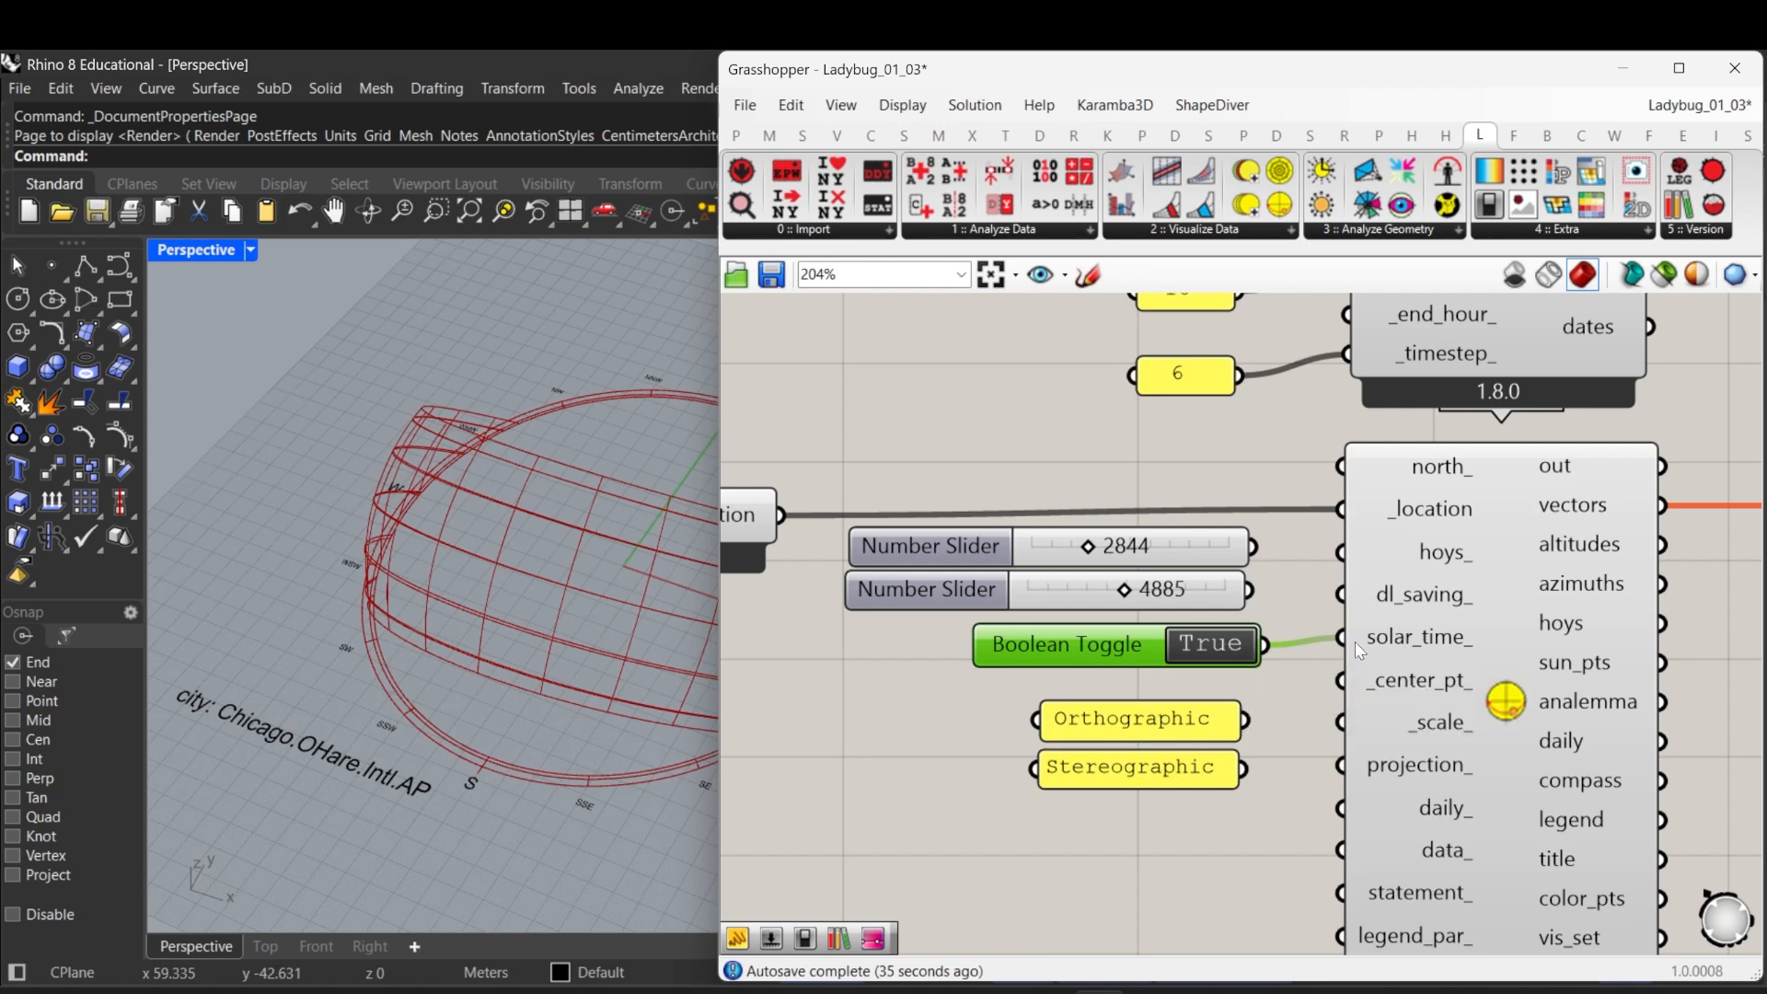
pyautogui.keyDown('ctrl'); pyautogui.moveTo(1341, 638); pyautogui.dragTo(1268, 646); pyautogui.keyUp('ctrl')
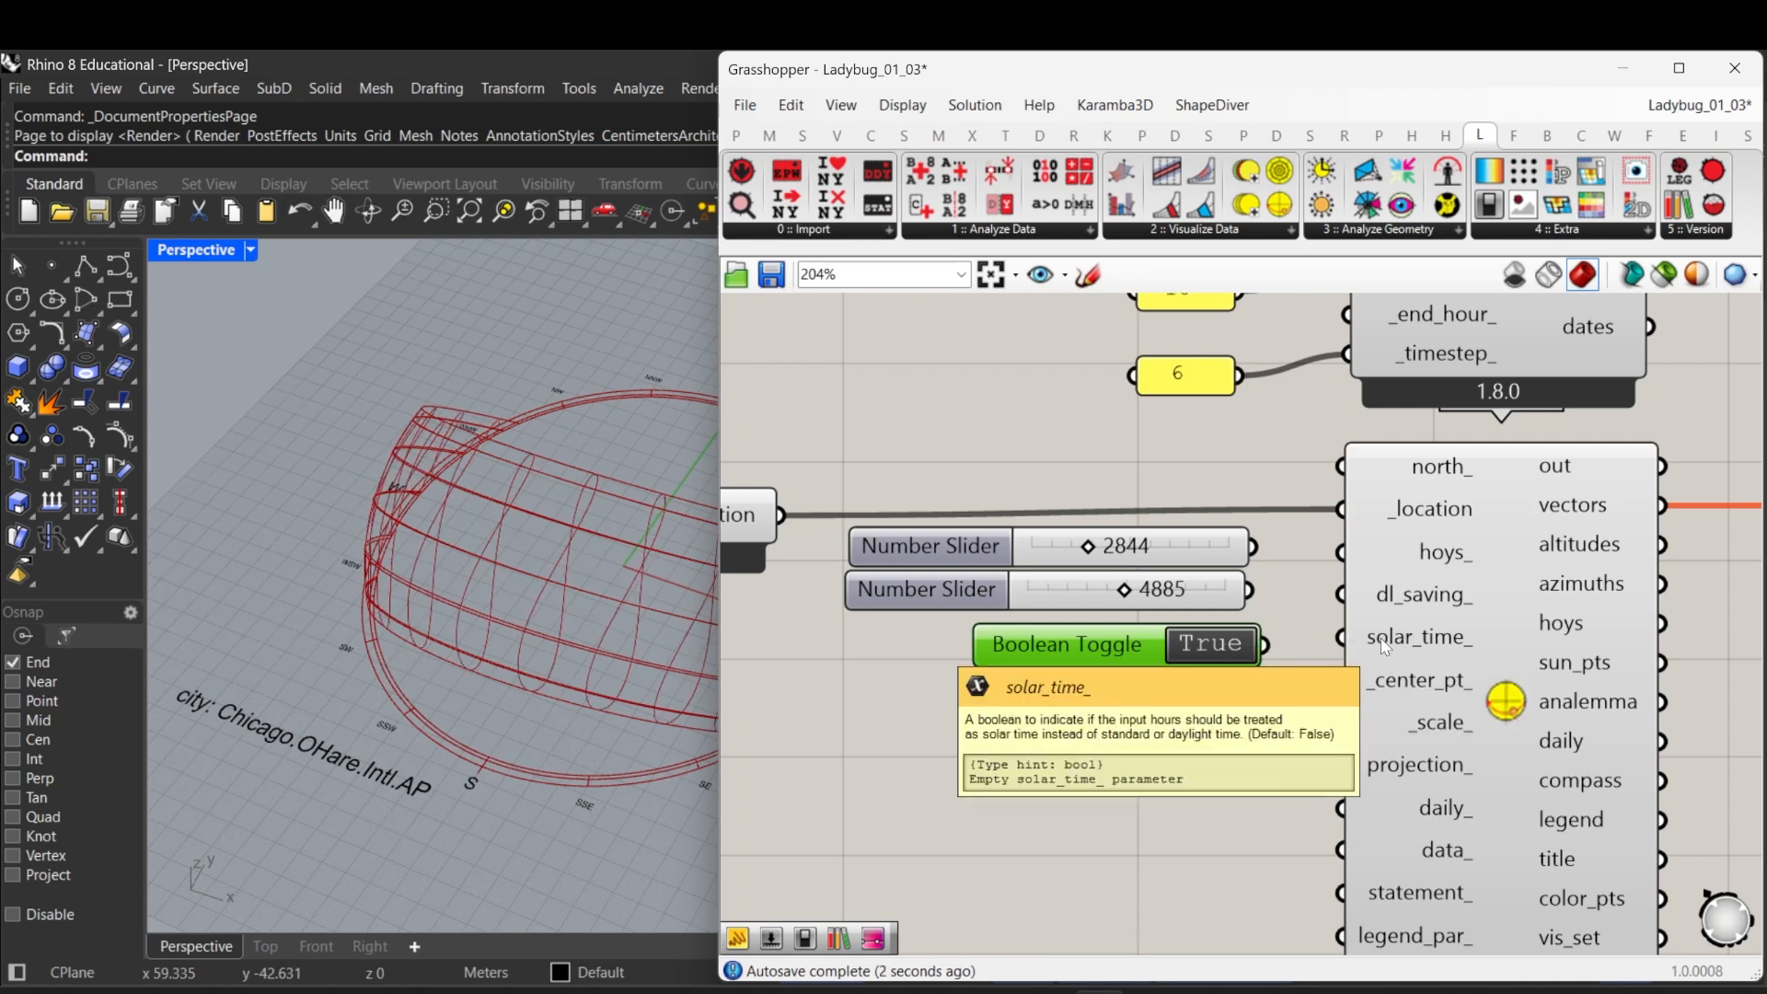
# Step: Reconnect the Boolean Toggle to solar_time_, compare the sun path with True and False, and leave it at False
pyautogui.click(1234, 644)
pyautogui.moveTo(1285, 627); pyautogui.dragTo(1341, 637)
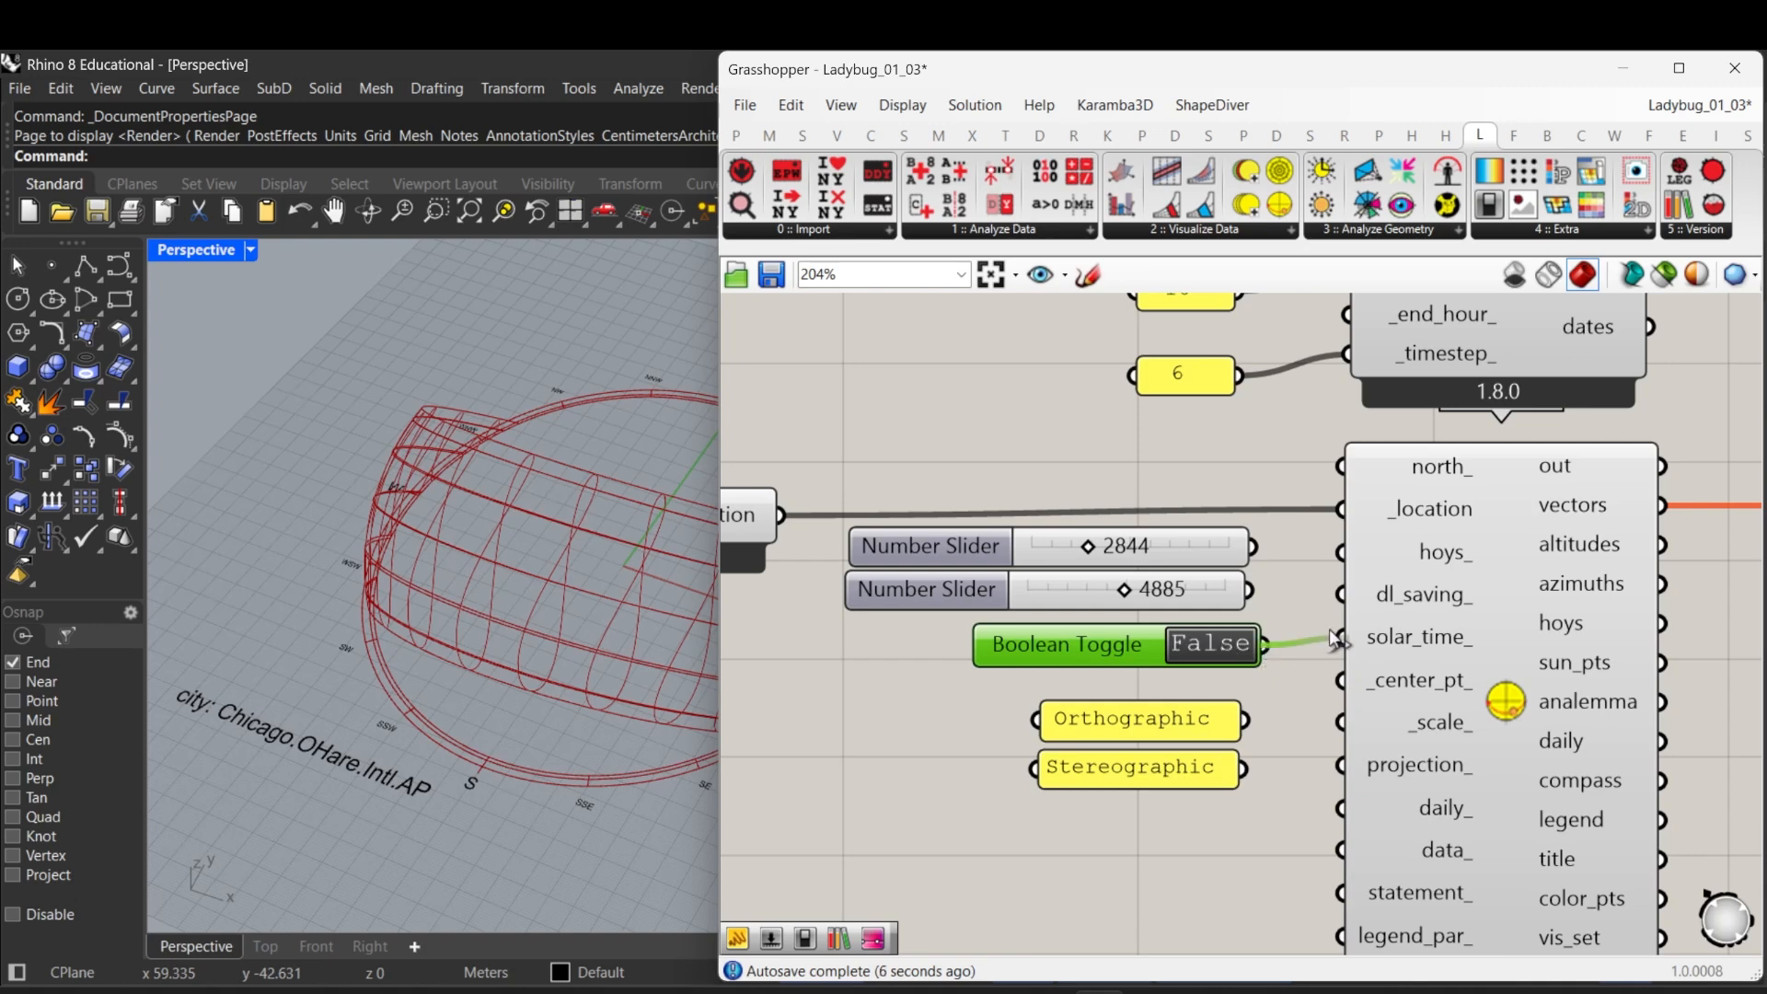
pyautogui.doubleClick(1218, 640)
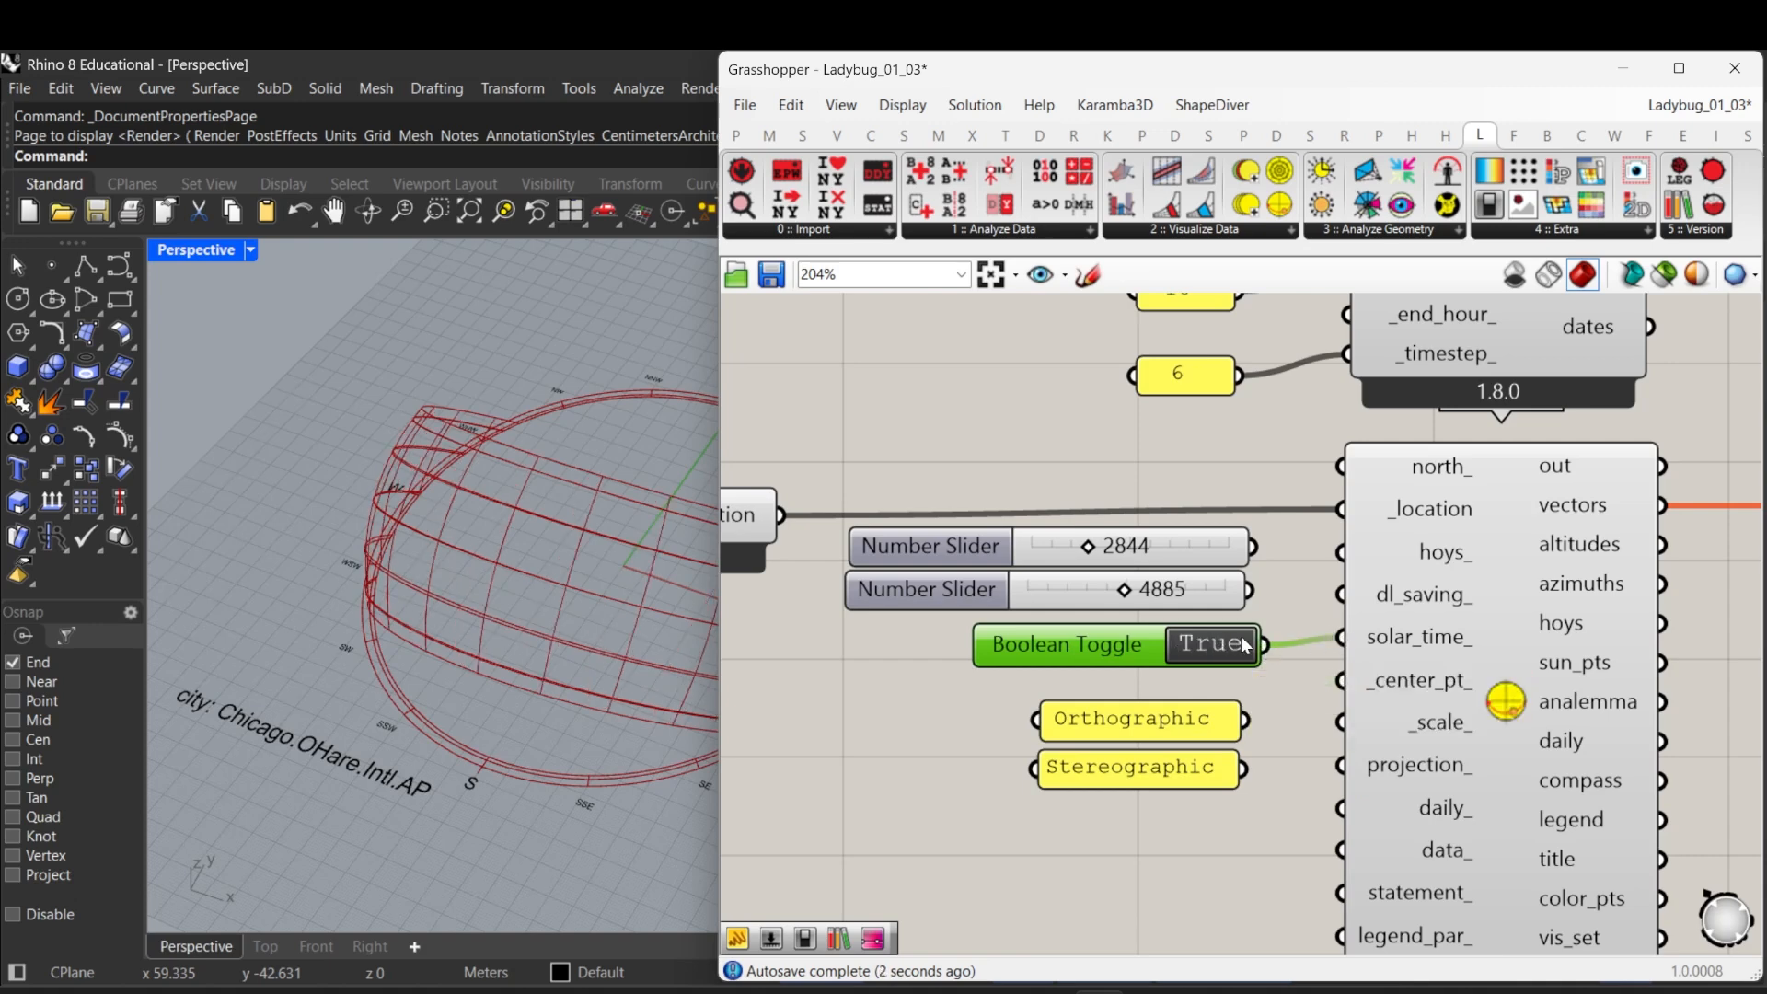
pyautogui.doubleClick(1213, 640)
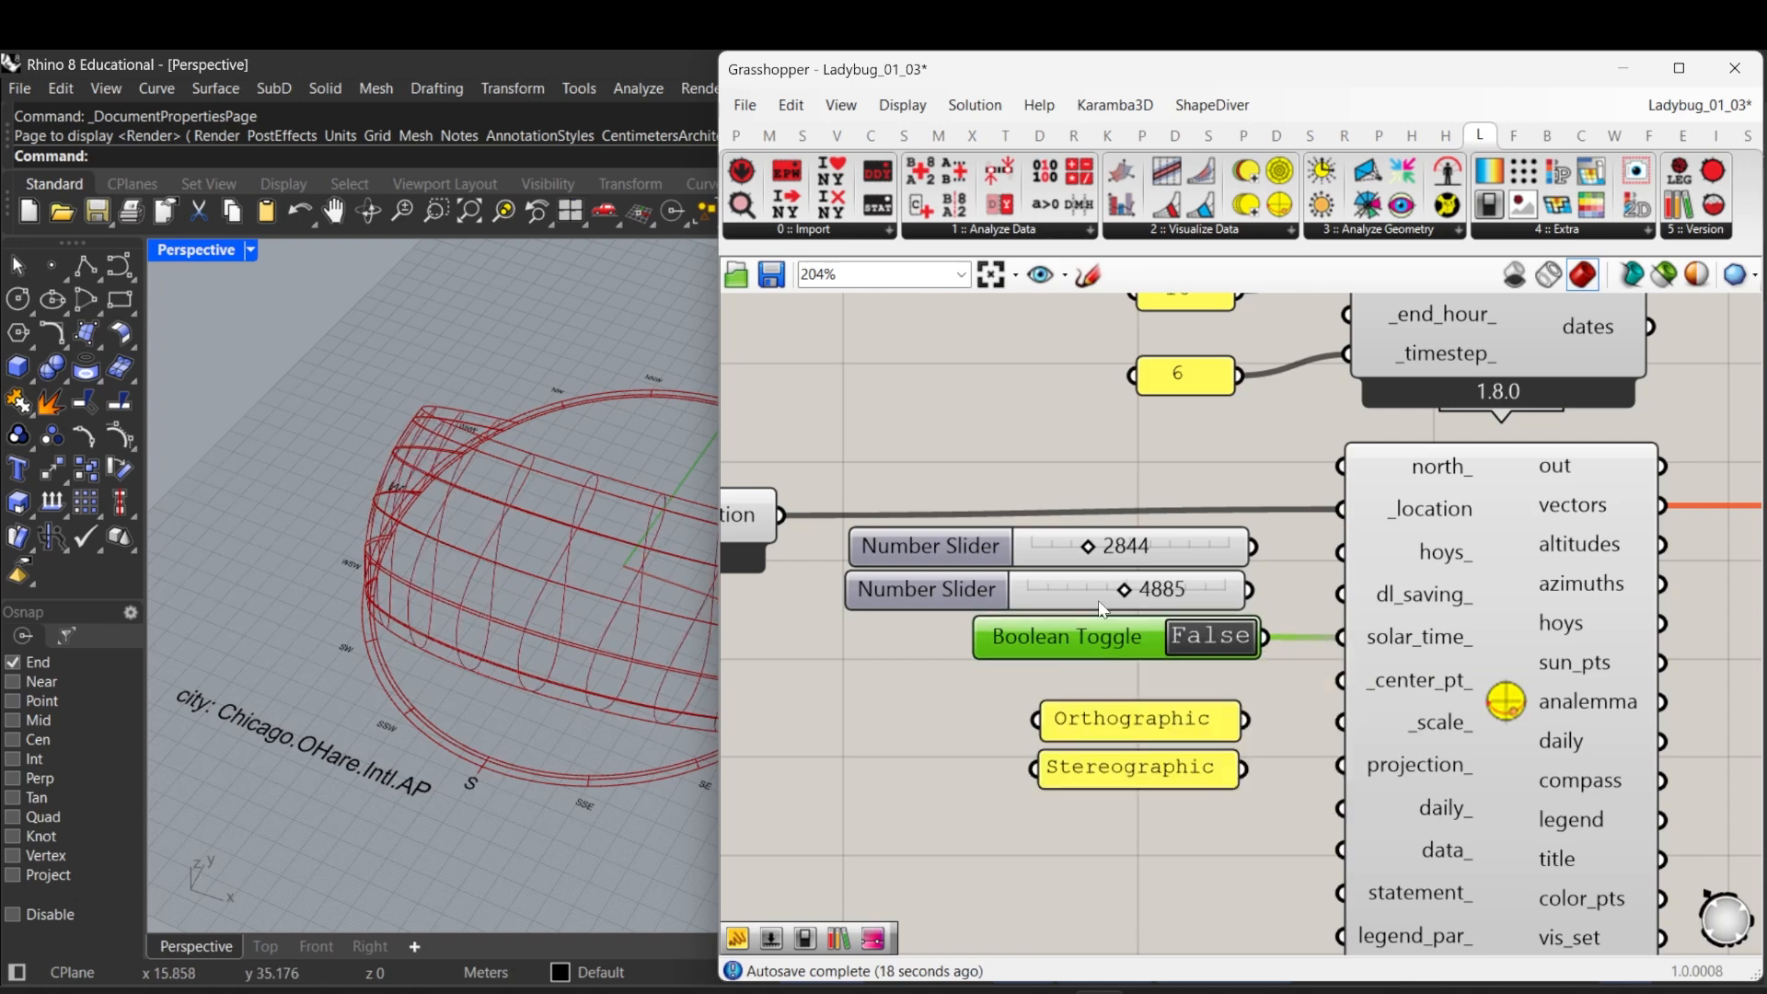
# Step: Connect the 2844 and 4885 number sliders to the LB SunPath's hoys_ input
pyautogui.moveTo(1135, 588); pyautogui.dragTo(1160, 634, button='right')
pyautogui.moveTo(1273, 594); pyautogui.dragTo(1186, 510, button='right')
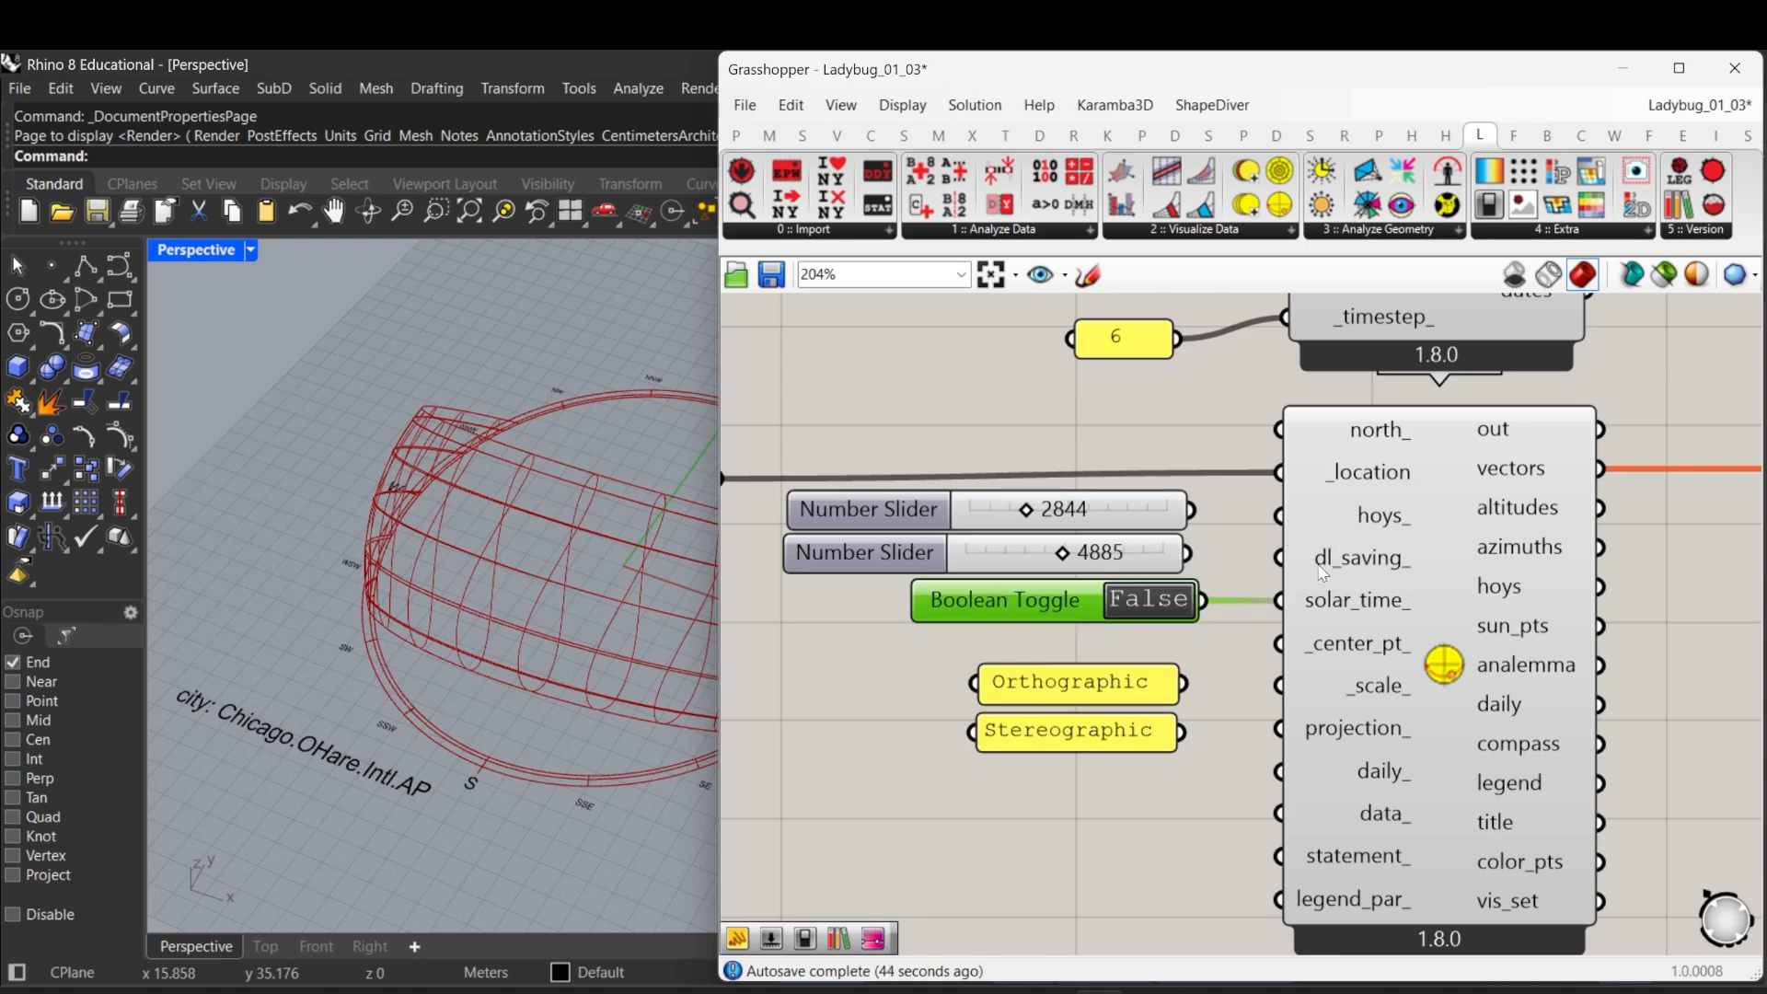
pyautogui.moveTo(1350, 516)
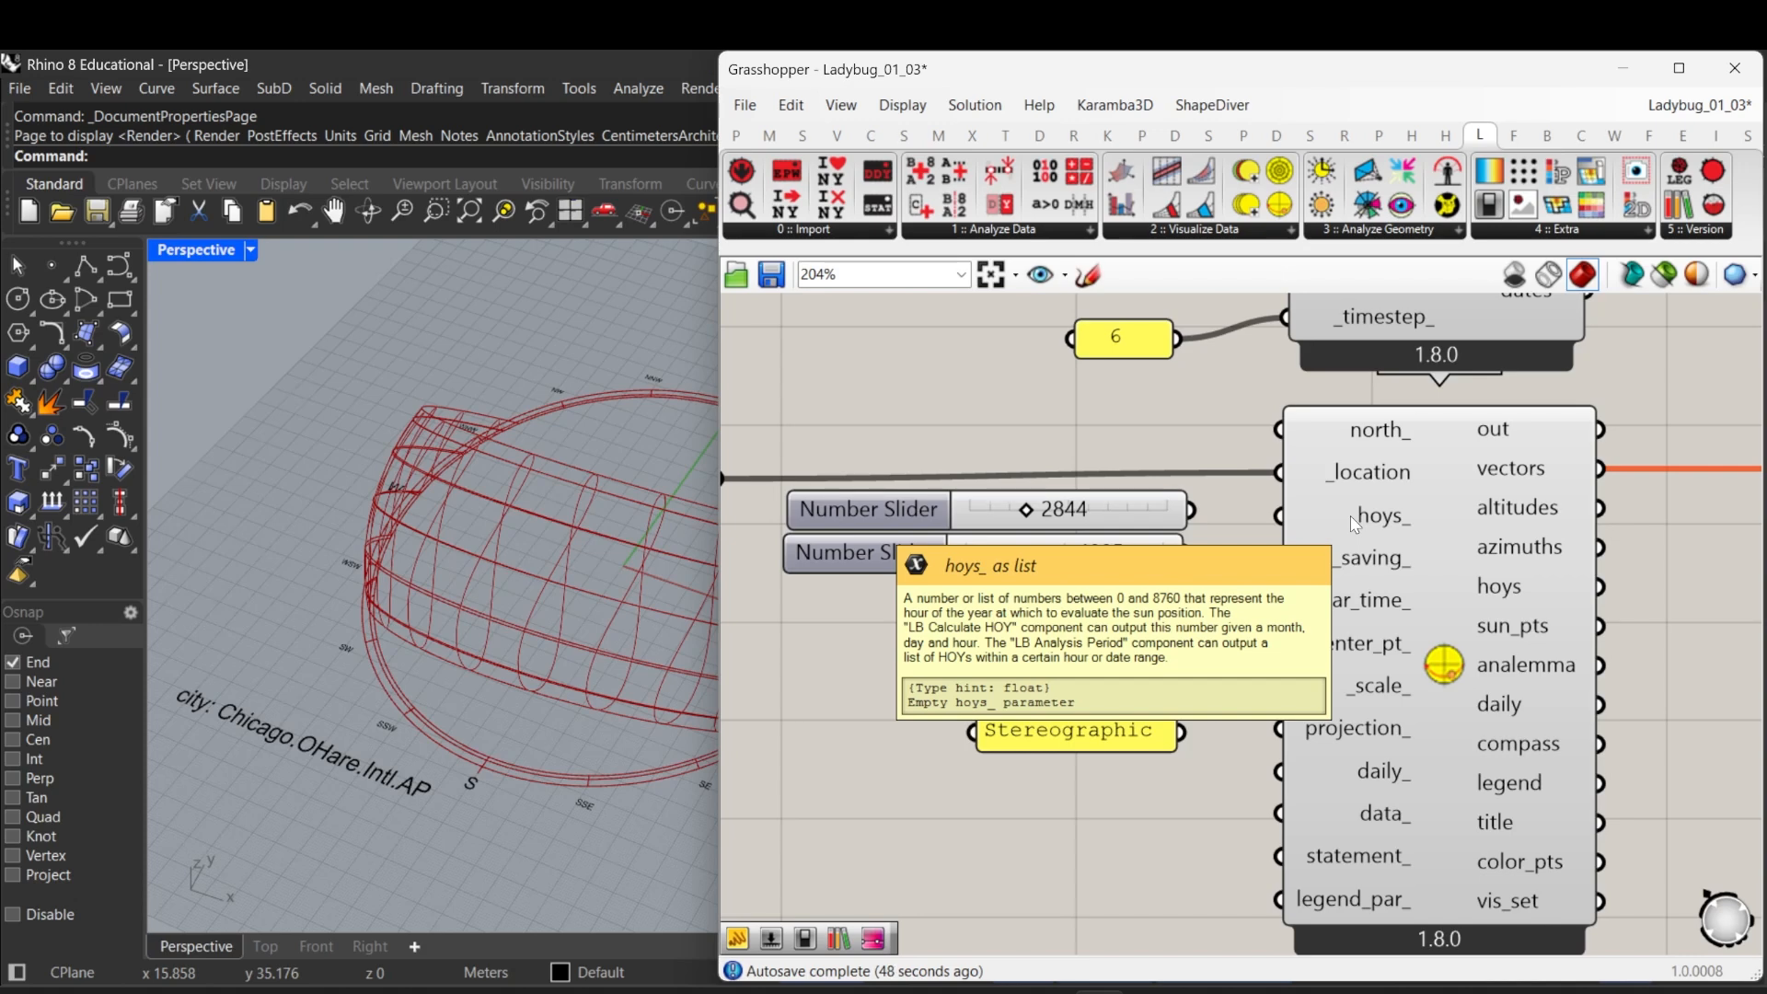
pyautogui.scroll(4, 451, 534)
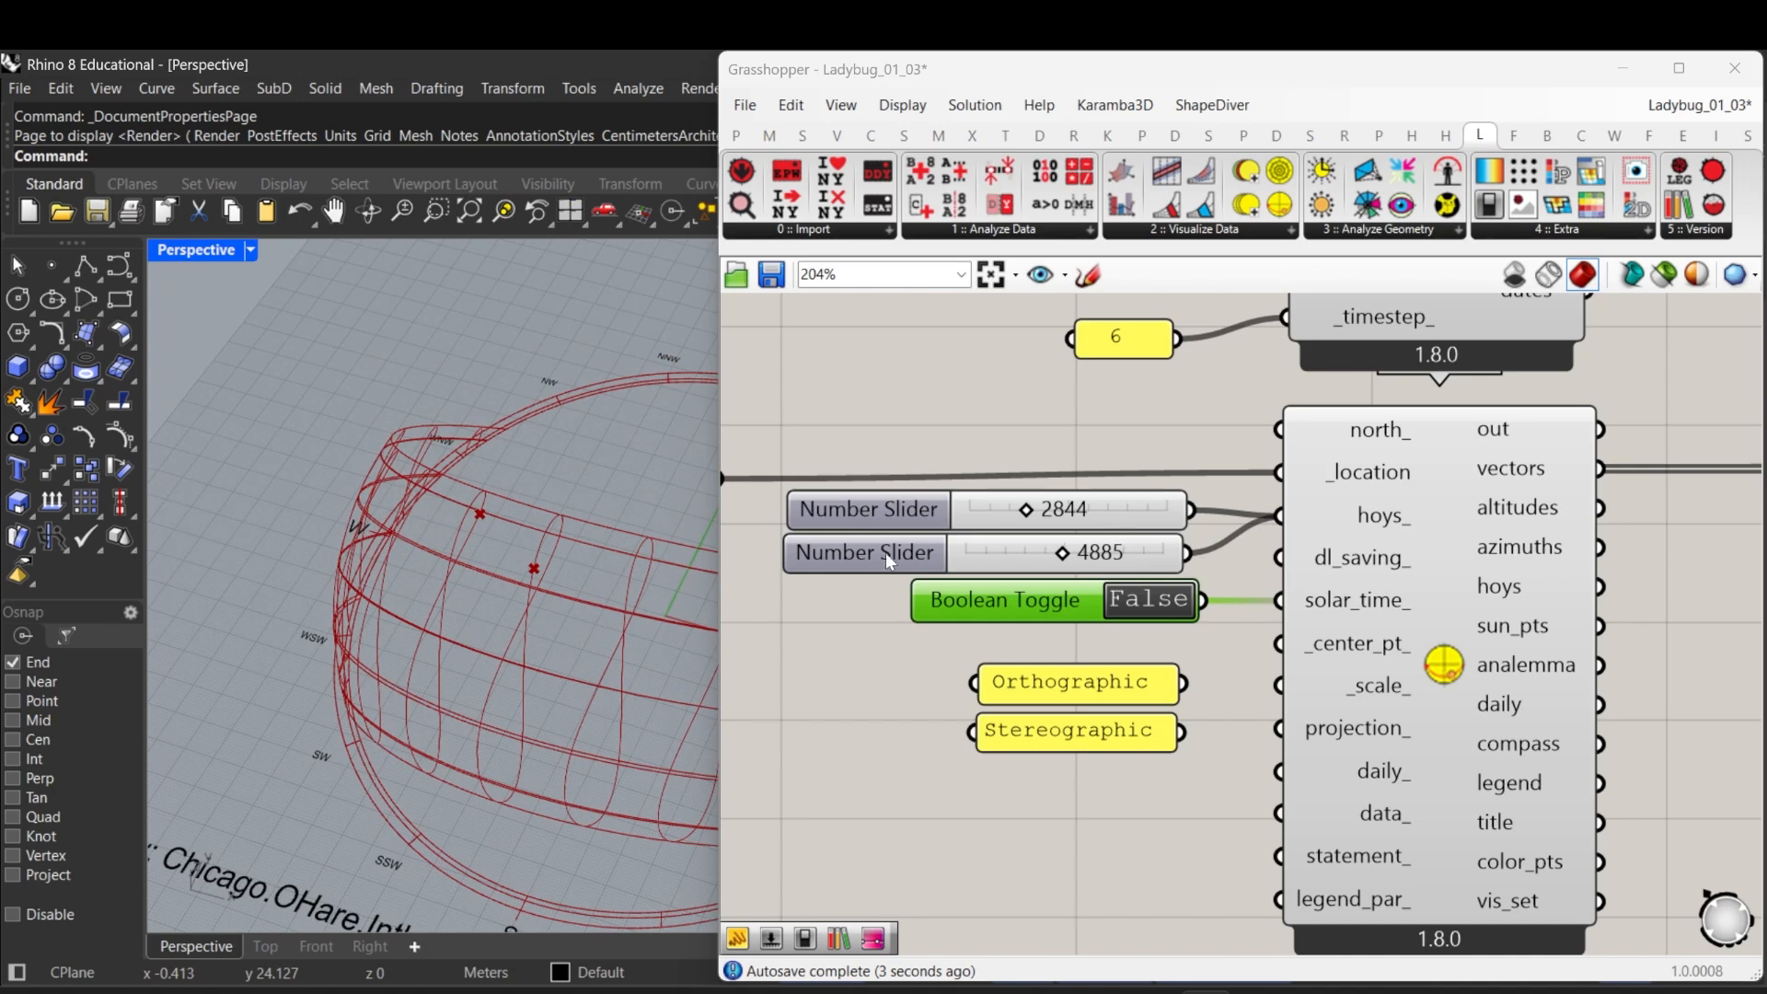
# Step: Duplicate the 4885 number slider, set the copy to 6113 and connect it to hoys_ as a third sun position
pyautogui.moveTo(867, 598); pyautogui.dragTo(821, 537)
pyautogui.click(832, 510)
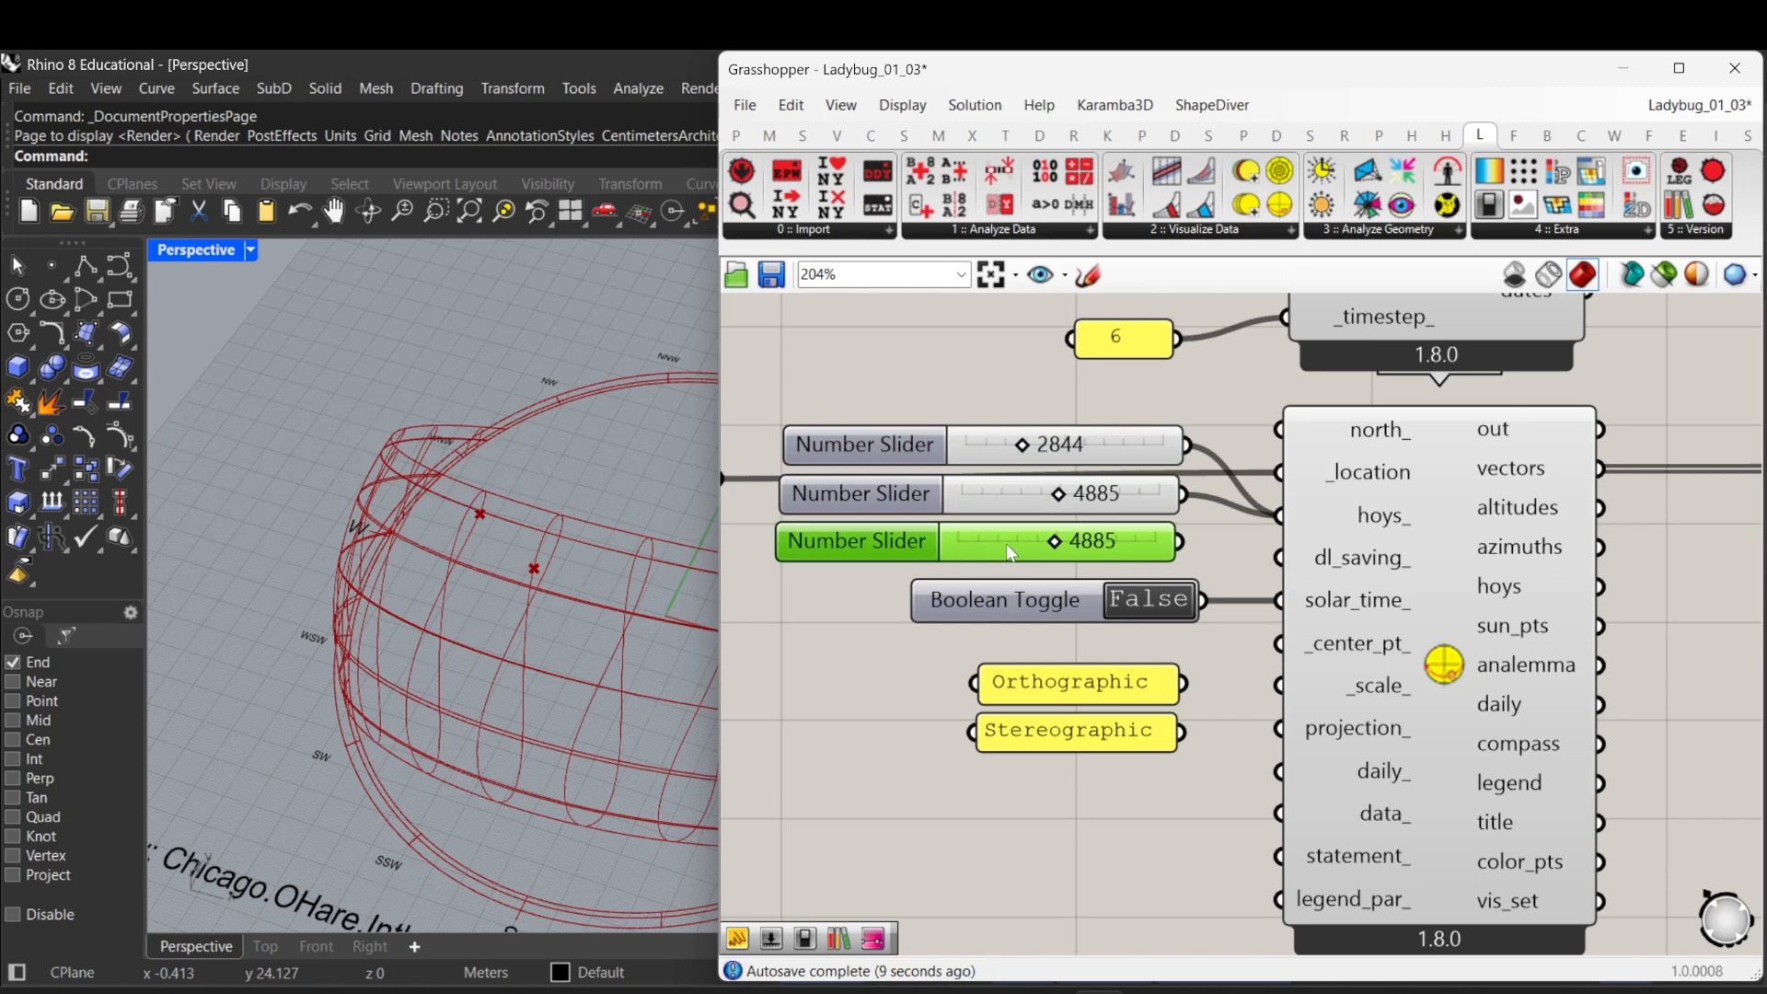
pyautogui.moveTo(1058, 540); pyautogui.dragTo(1244, 535)
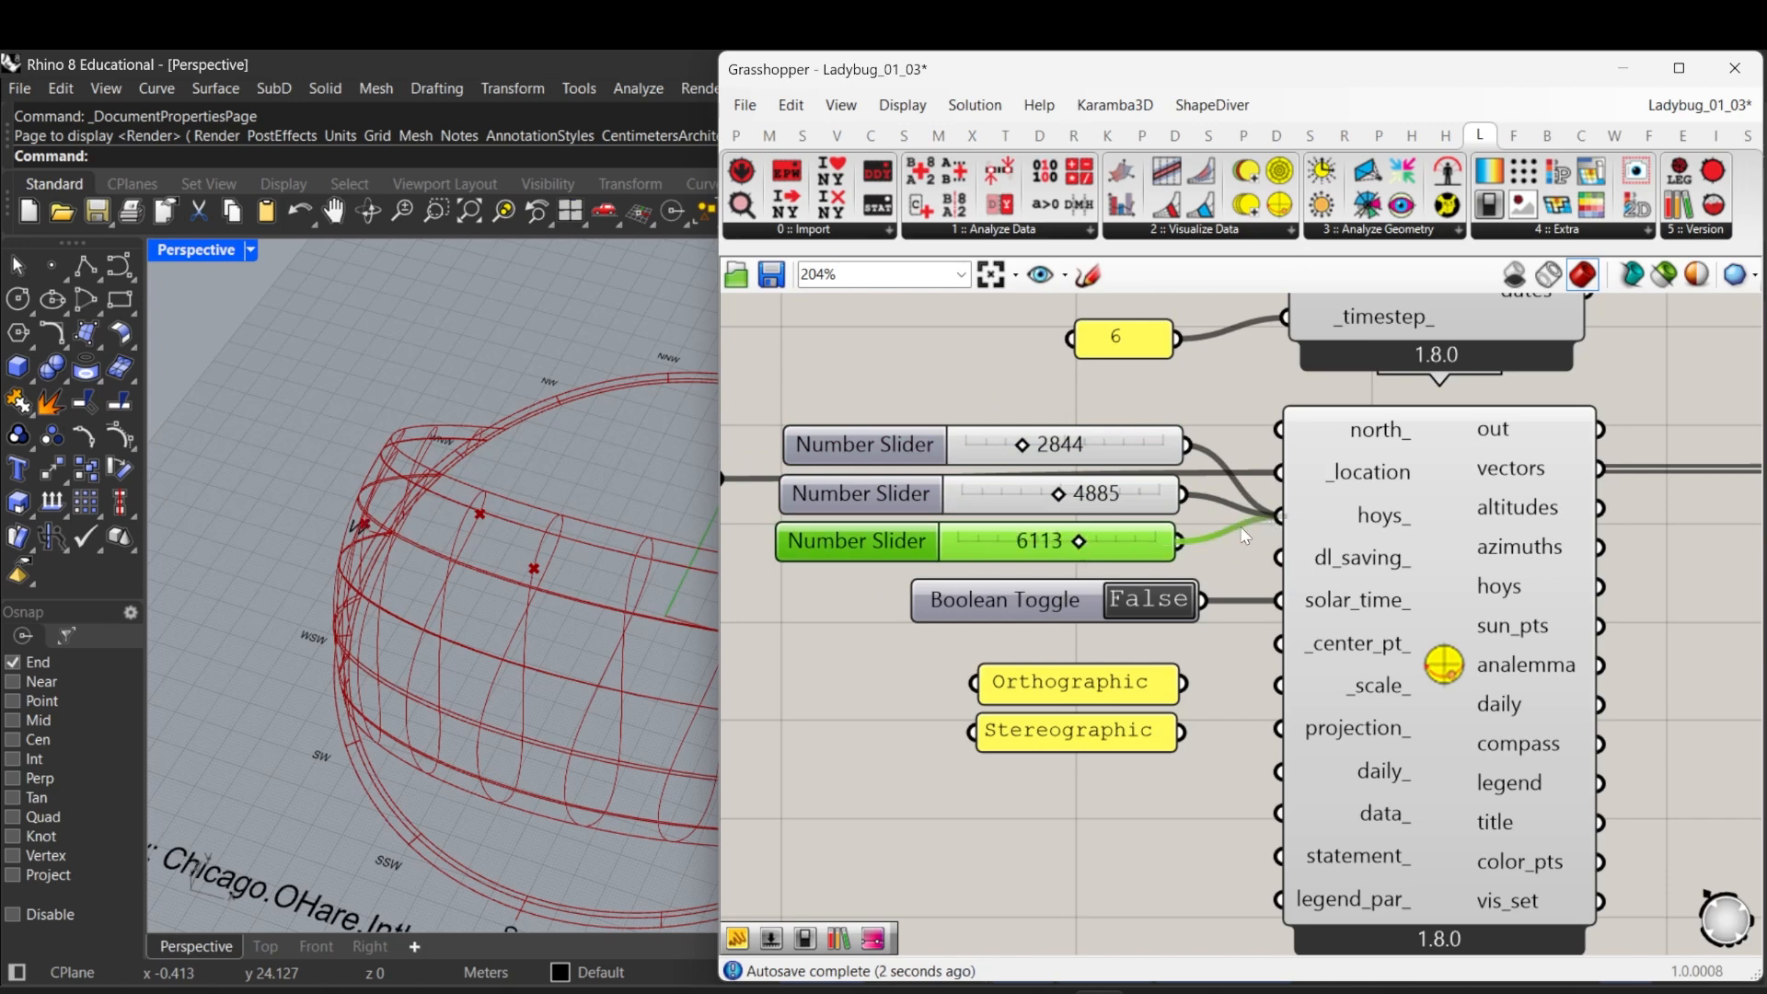
pyautogui.moveTo(521, 578); pyautogui.dragTo(433, 613, button='right')
pyautogui.moveTo(1221, 551); pyautogui.dragTo(1335, 649, button='right')
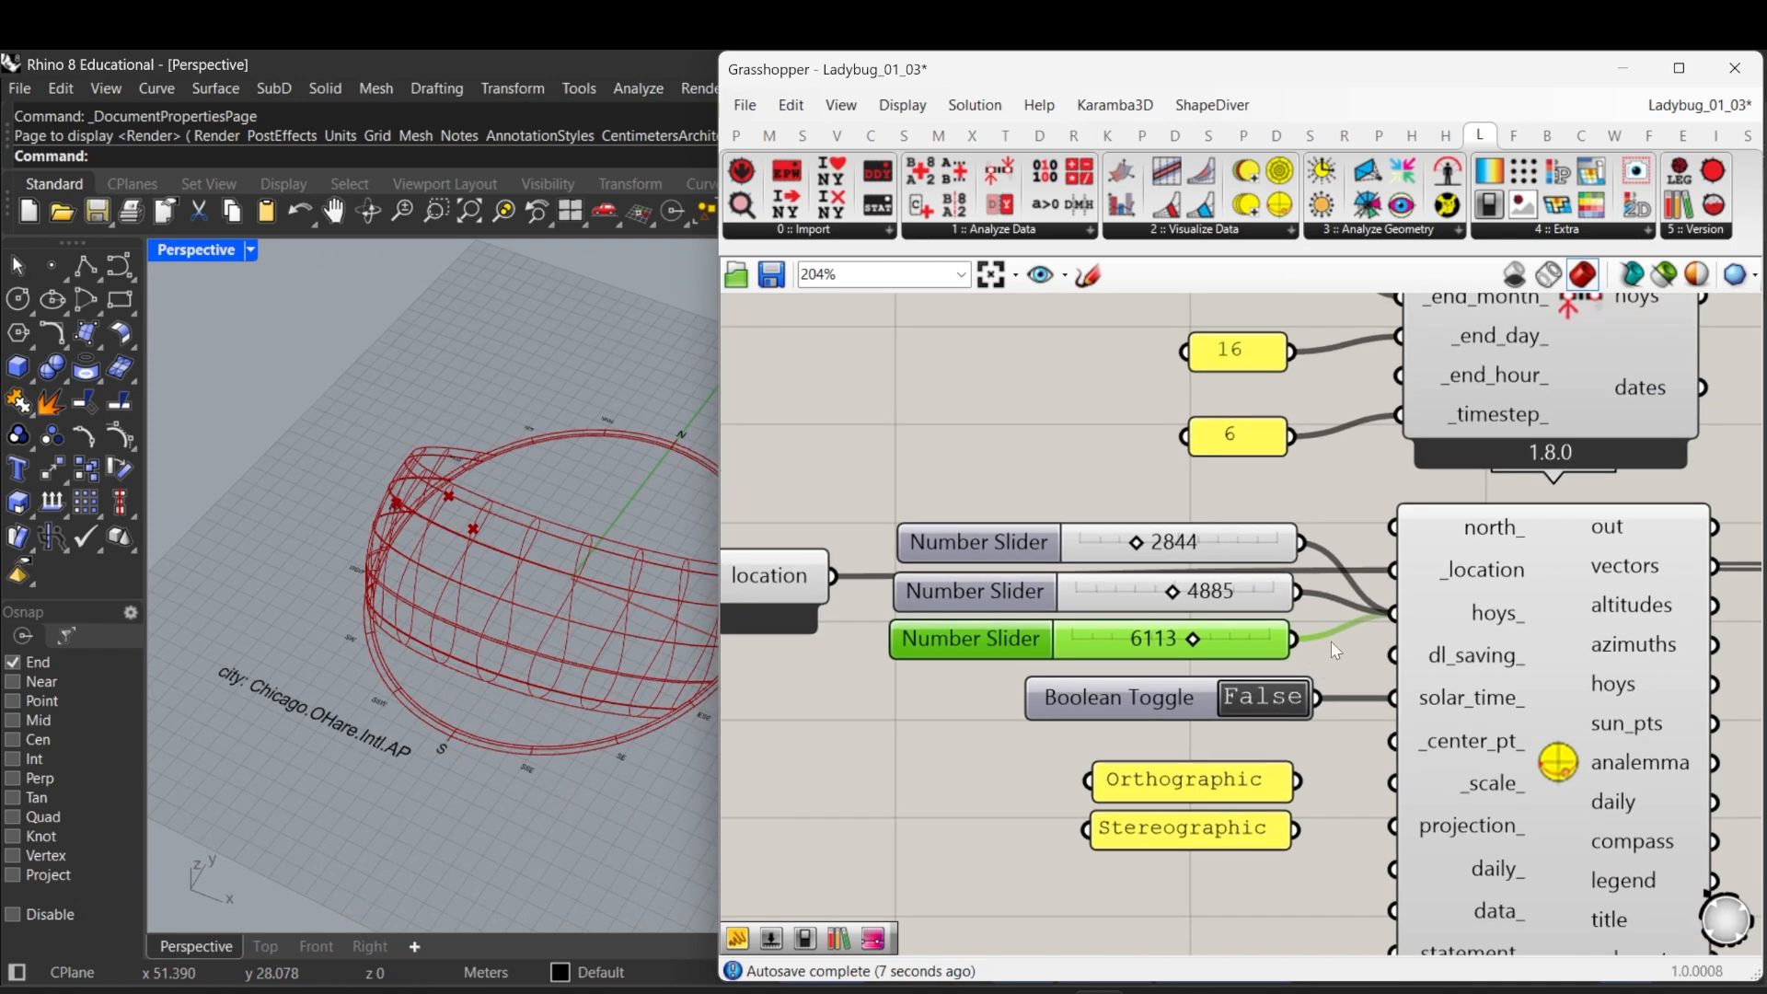
# Step: Disconnect all number sliders from hoys_ and delete the 6113 slider
pyautogui.keyDown('ctrl'); pyautogui.moveTo(1391, 616); pyautogui.dragTo(1315, 562); pyautogui.keyUp('ctrl')
pyautogui.press('Delete')
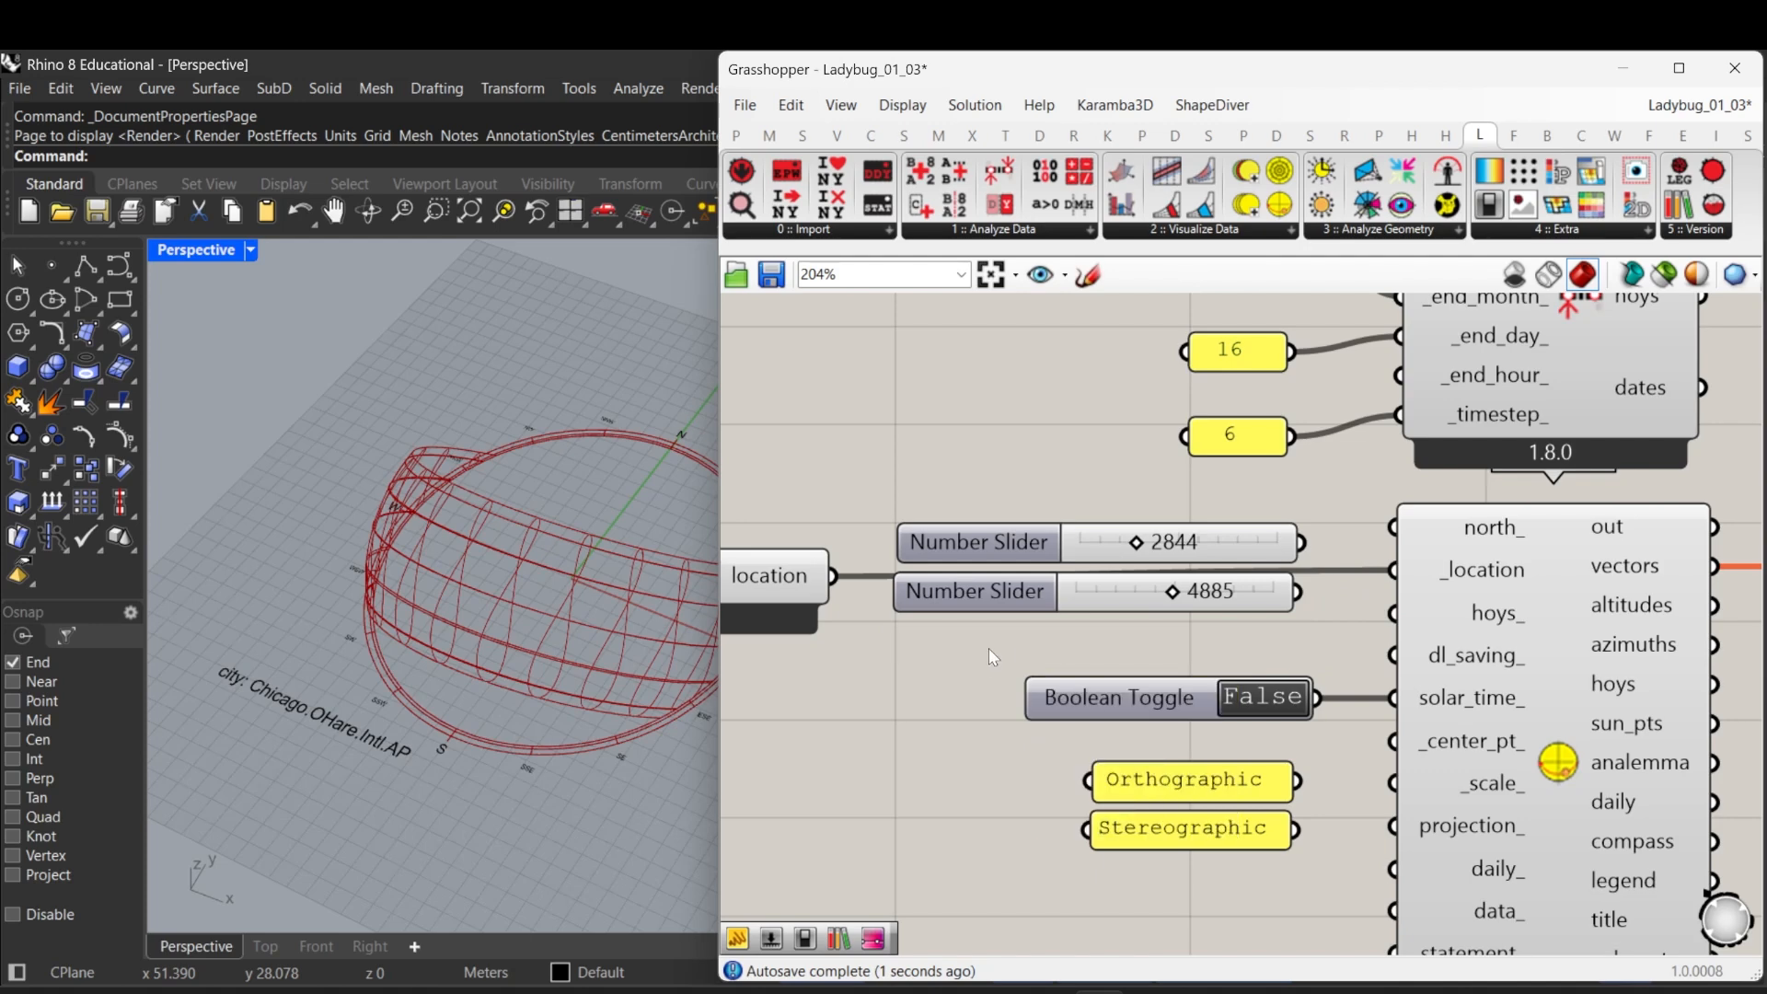
# Step: Move the 2844 and 4885 number sliders out of the way, well clear of the LB Analysis Period panels
pyautogui.moveTo(955, 670); pyautogui.dragTo(1052, 682, button='right')
pyautogui.moveTo(1074, 688); pyautogui.dragTo(1051, 561)
pyautogui.moveTo(1055, 572); pyautogui.dragTo(1167, 671, button='right')
pyautogui.moveTo(1169, 652); pyautogui.dragTo(857, 396)
pyautogui.moveTo(857, 396); pyautogui.dragTo(1078, 465, button='right')
pyautogui.moveTo(1078, 466); pyautogui.dragTo(814, 403)
pyautogui.moveTo(815, 403); pyautogui.dragTo(807, 383)
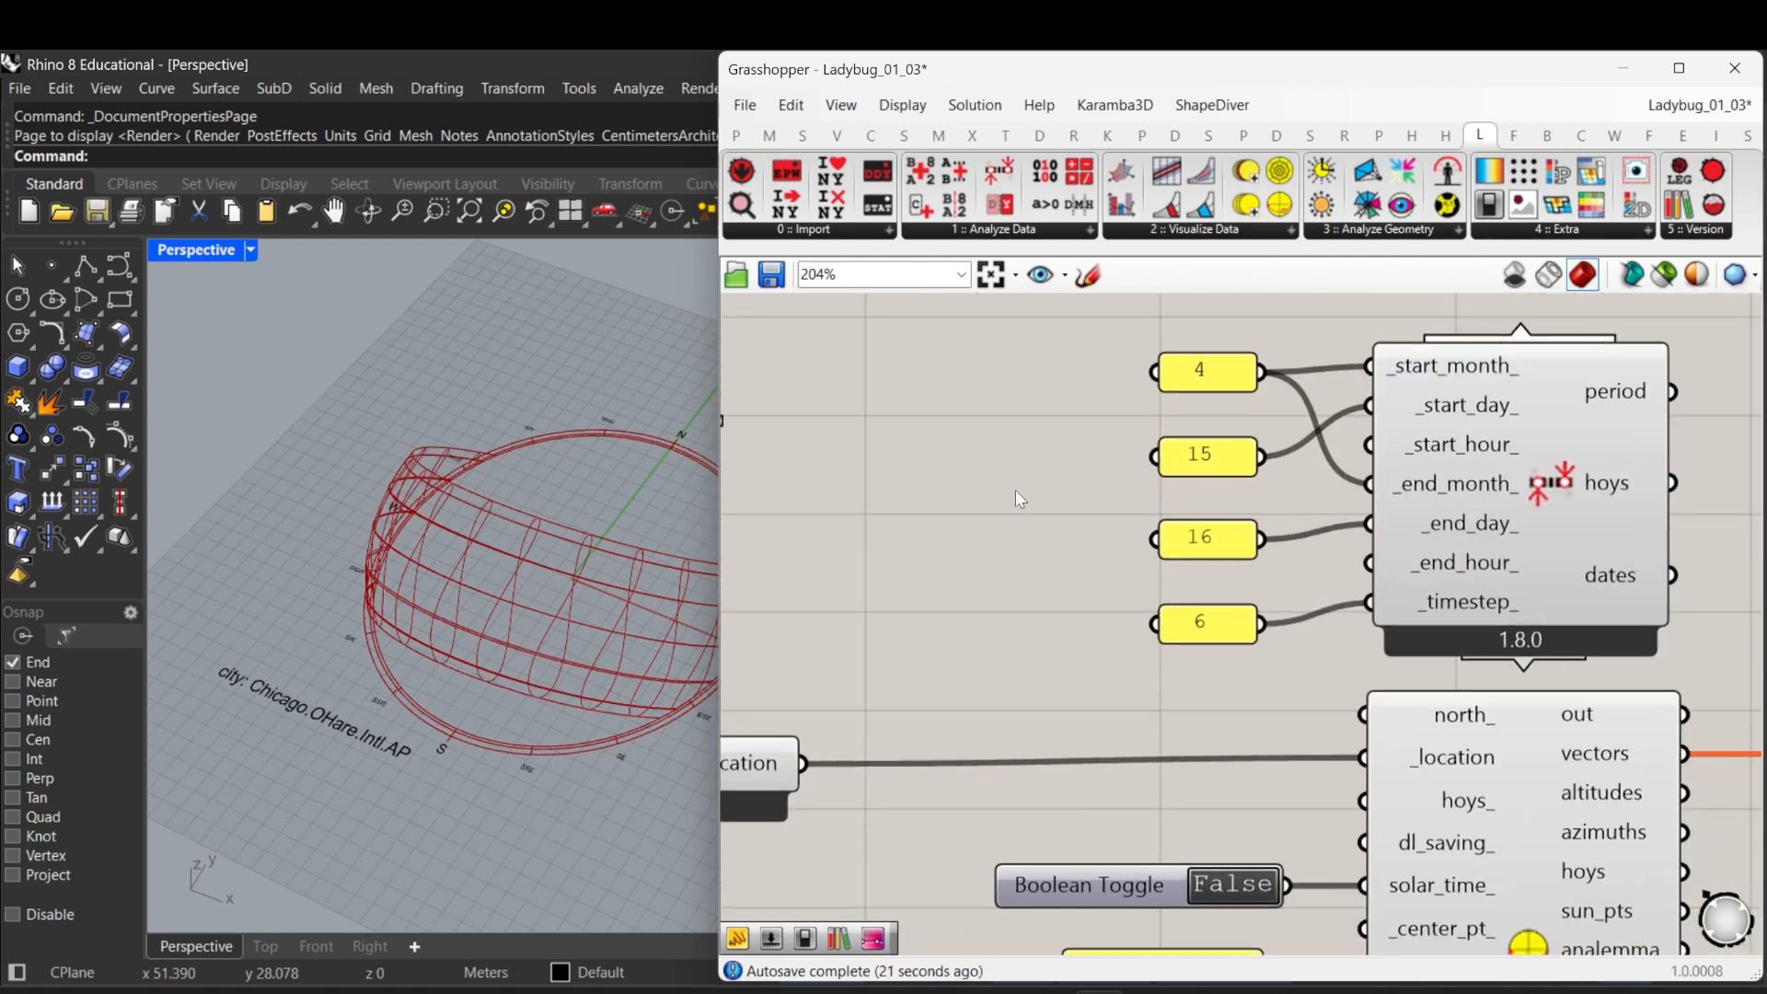
# Step: Move the 6 panel level with LB Analysis Period's _timestep_ input and the 4 panel level with _start_month_
pyautogui.moveTo(1100, 514); pyautogui.dragTo(1114, 544, button='right')
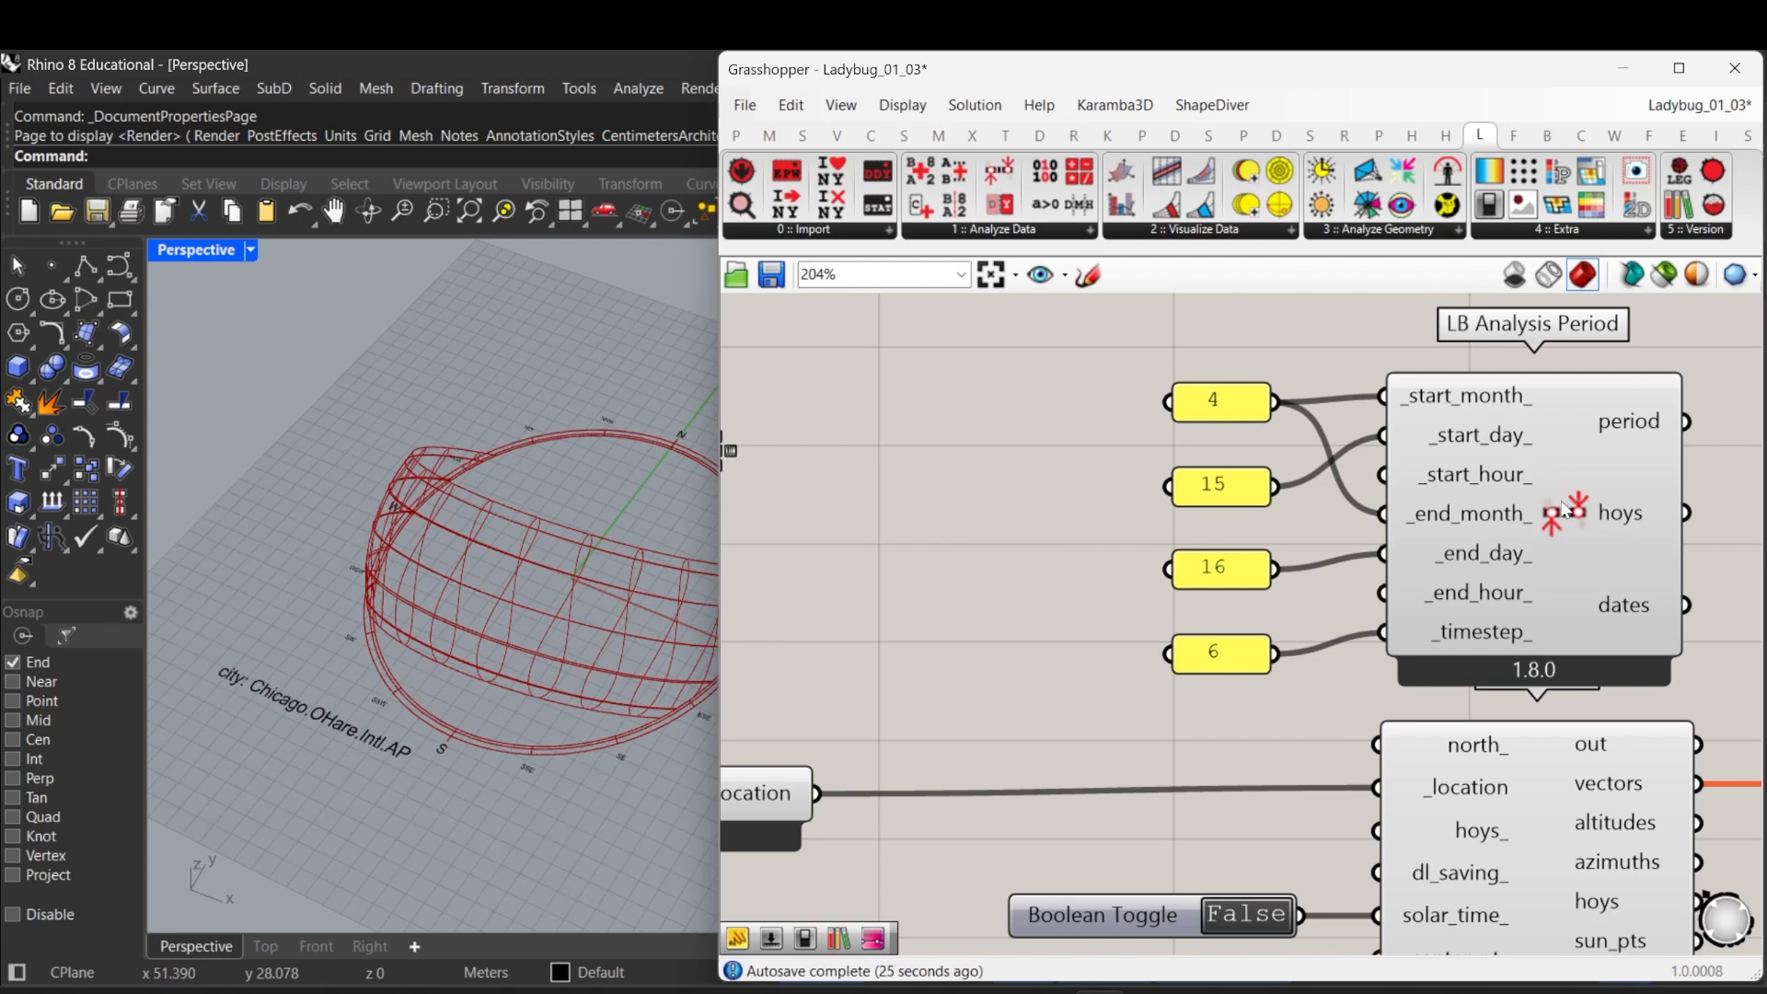
pyautogui.click(994, 230)
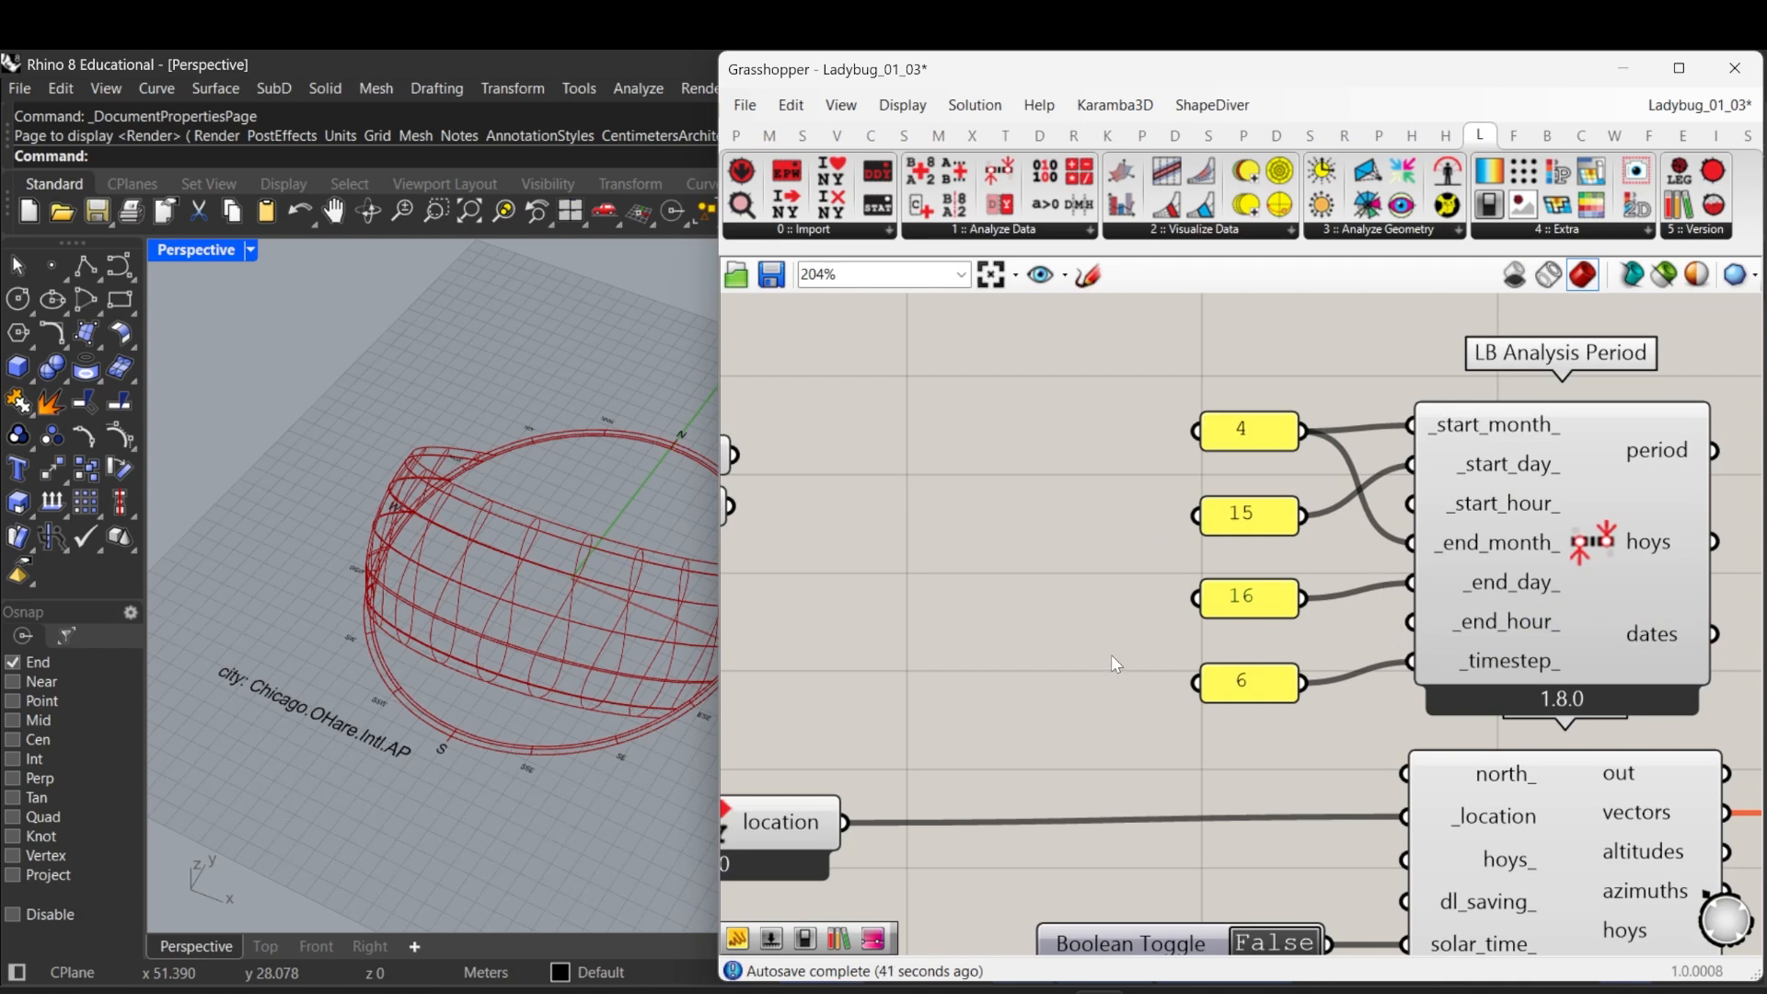
pyautogui.moveTo(1241, 681); pyautogui.dragTo(1243, 663)
pyautogui.moveTo(1097, 596); pyautogui.dragTo(1035, 596, button='right')
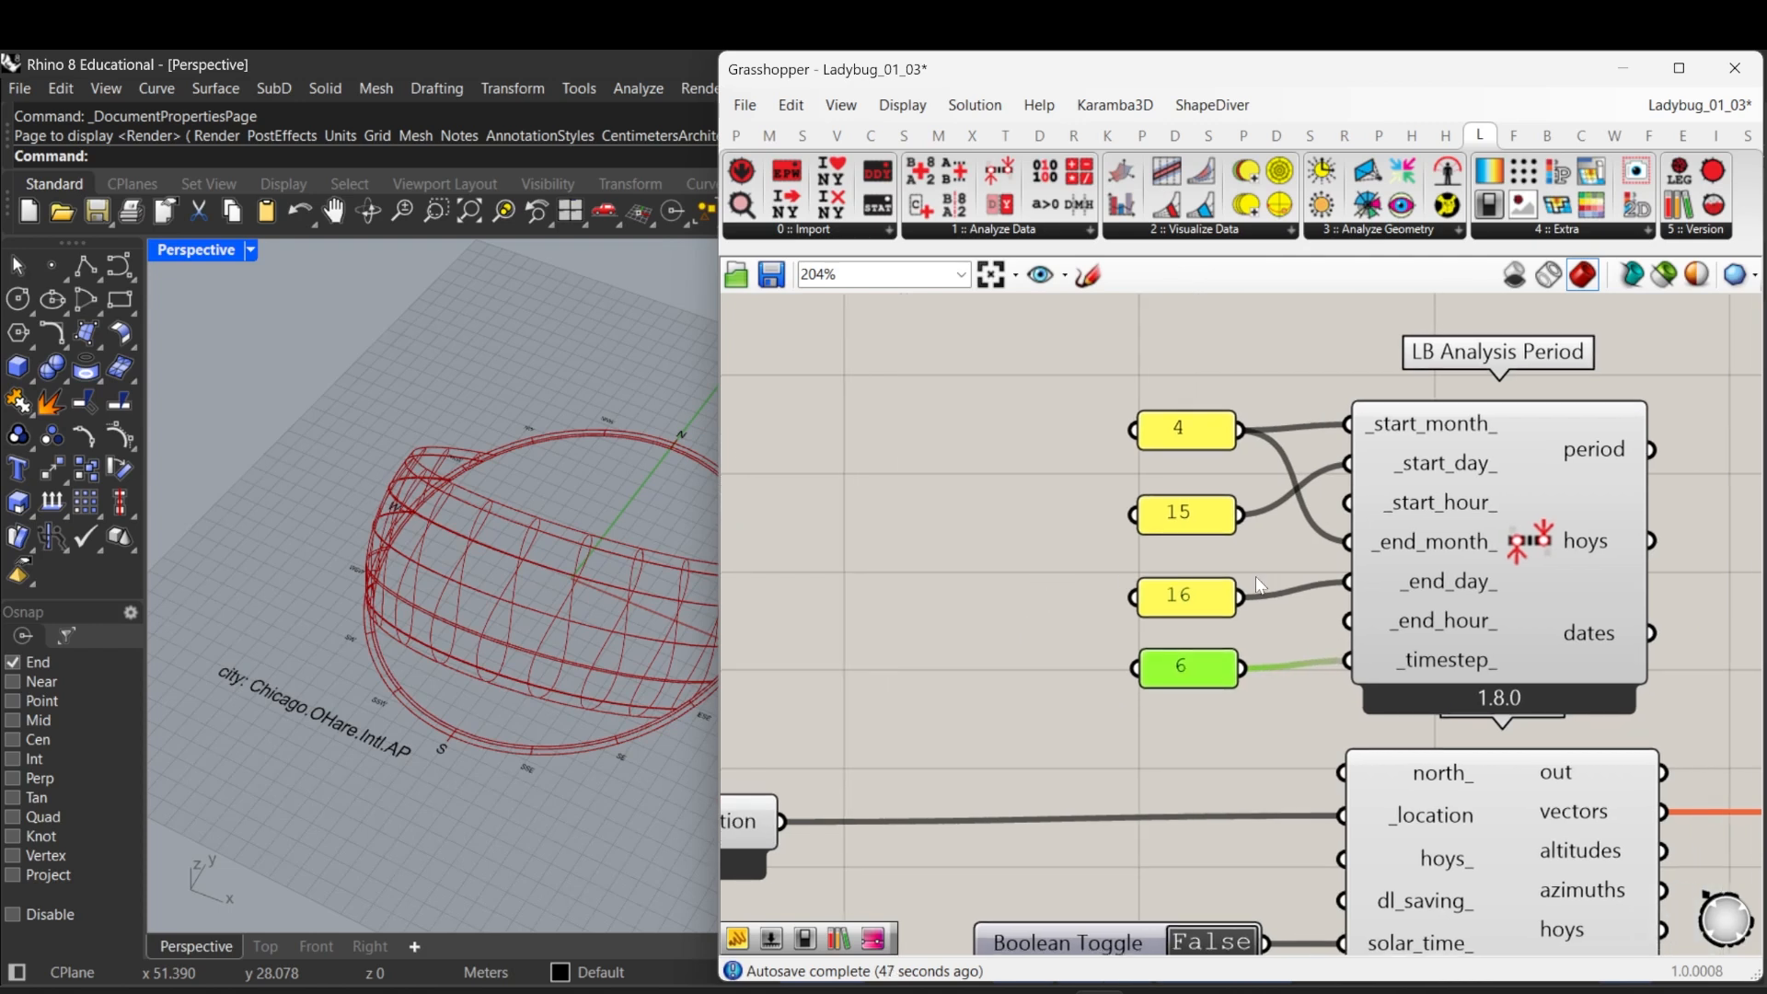
pyautogui.scroll(1, 1255, 576)
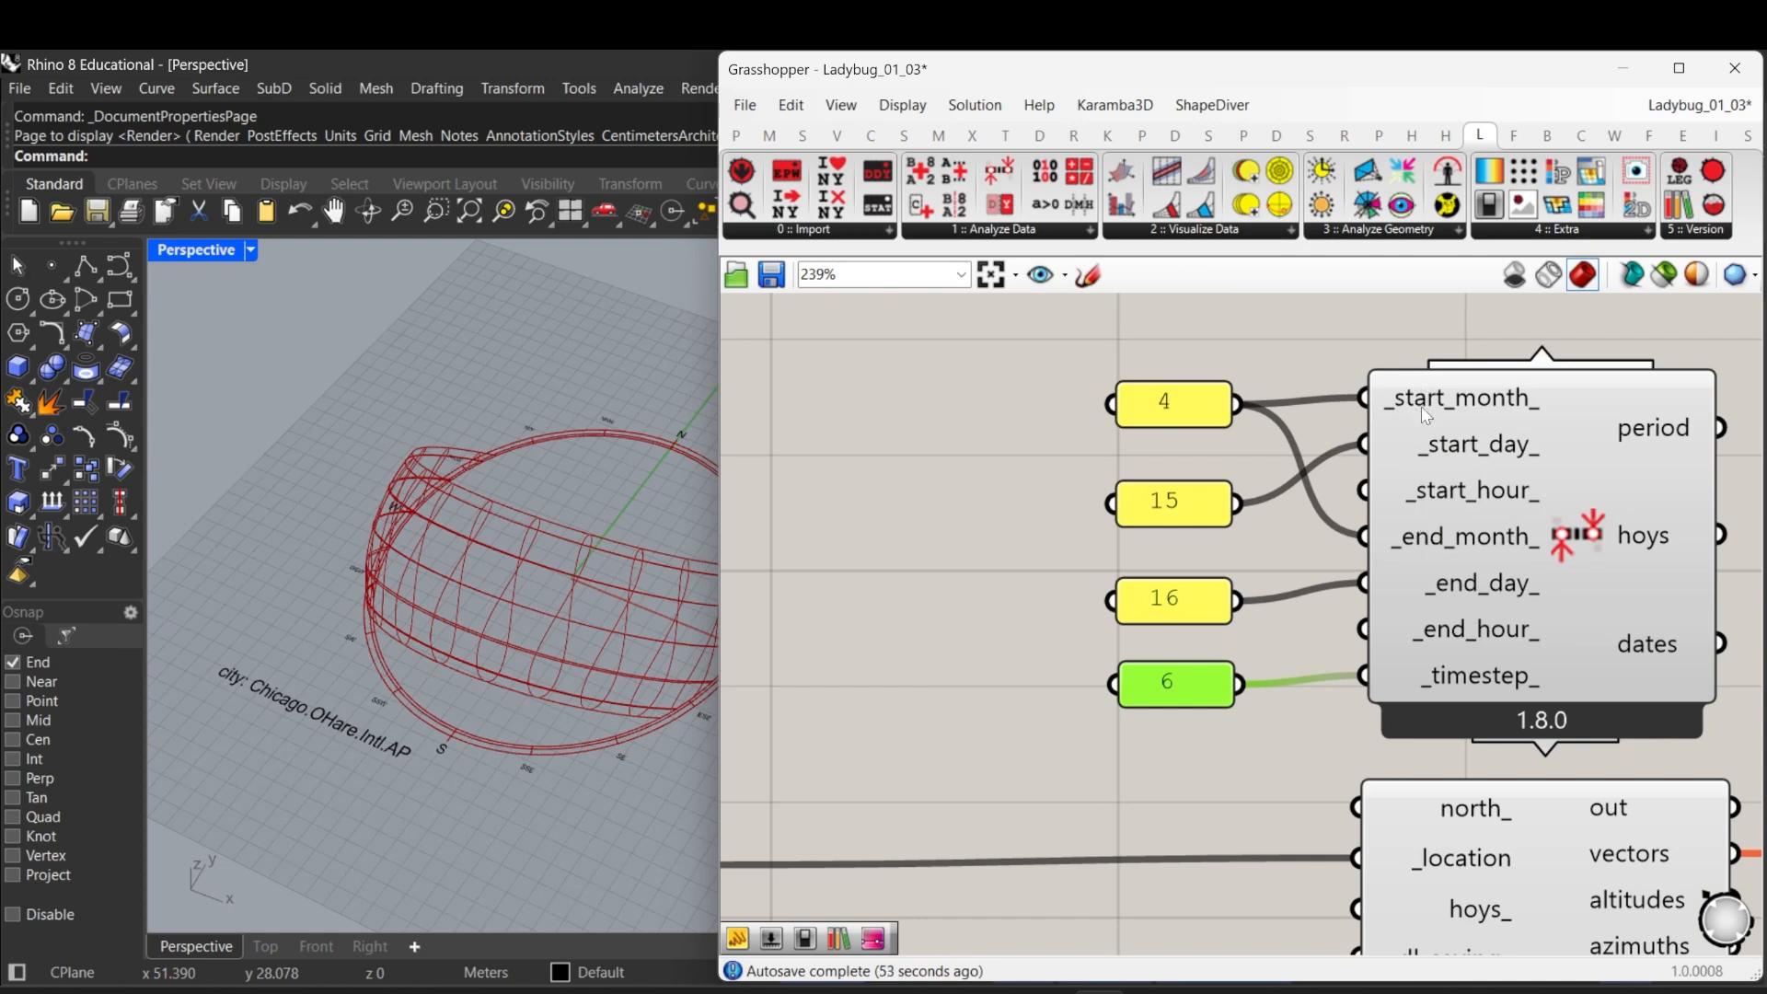
pyautogui.click(1166, 405)
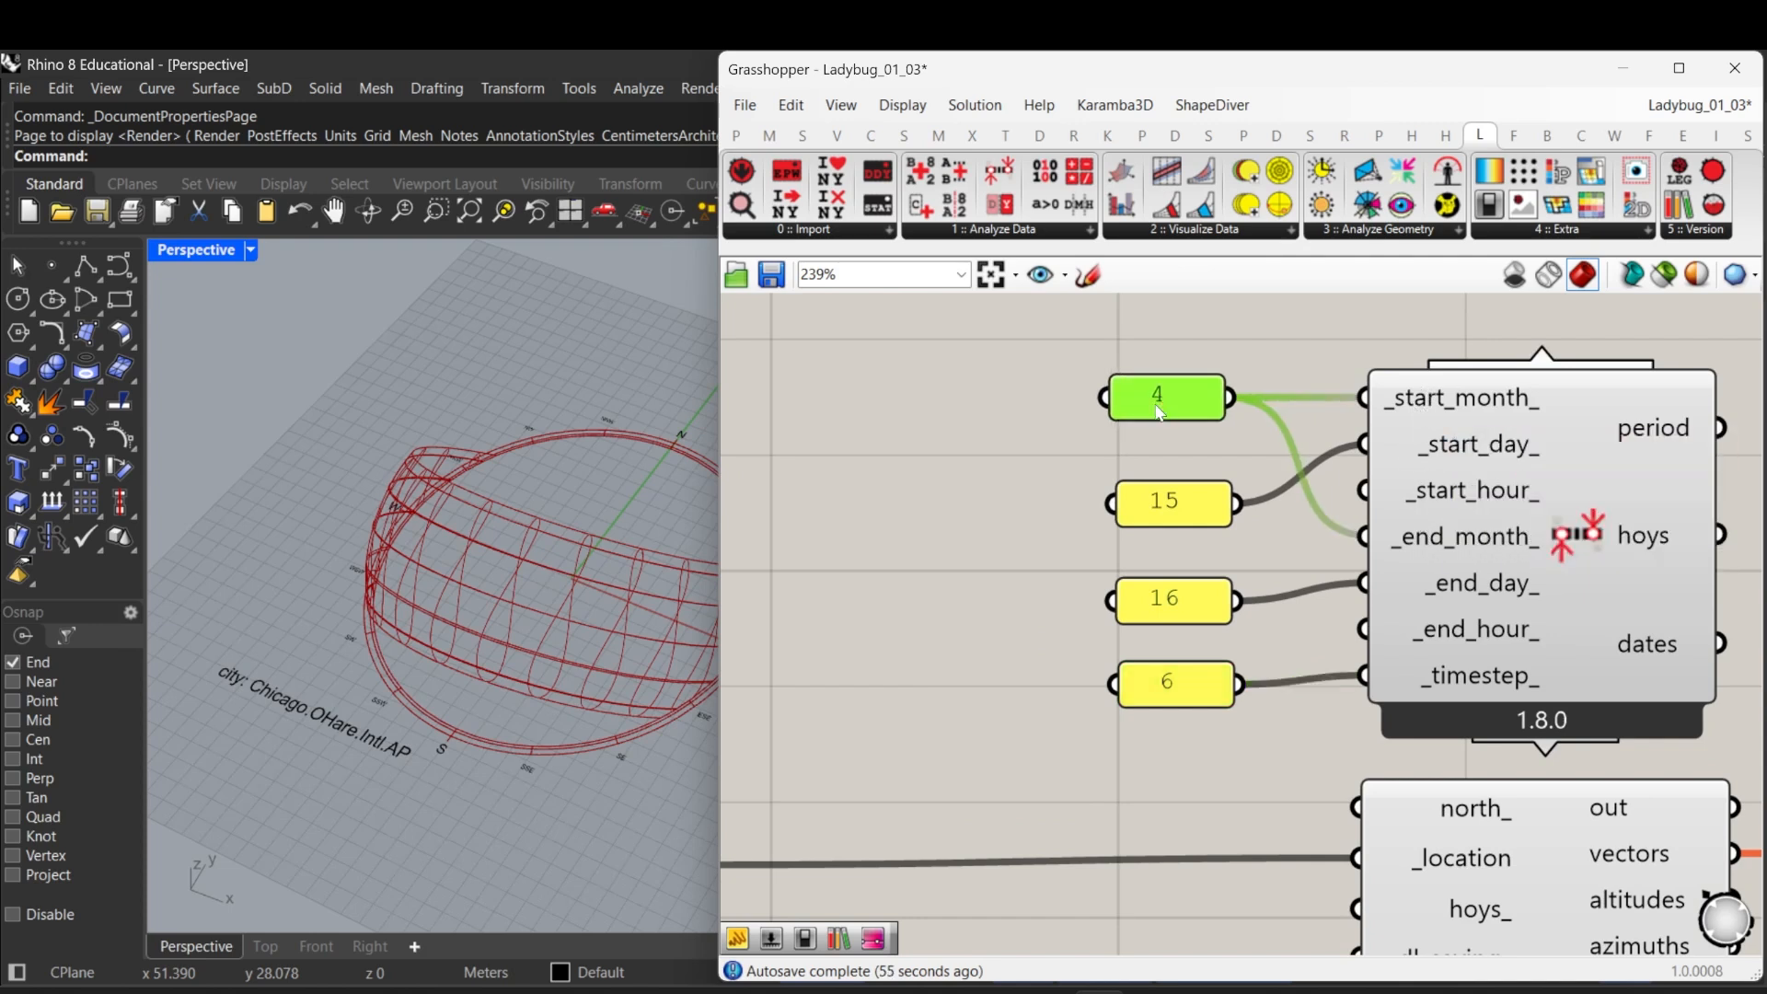
pyautogui.moveTo(1164, 413); pyautogui.dragTo(1207, 501, button='right')
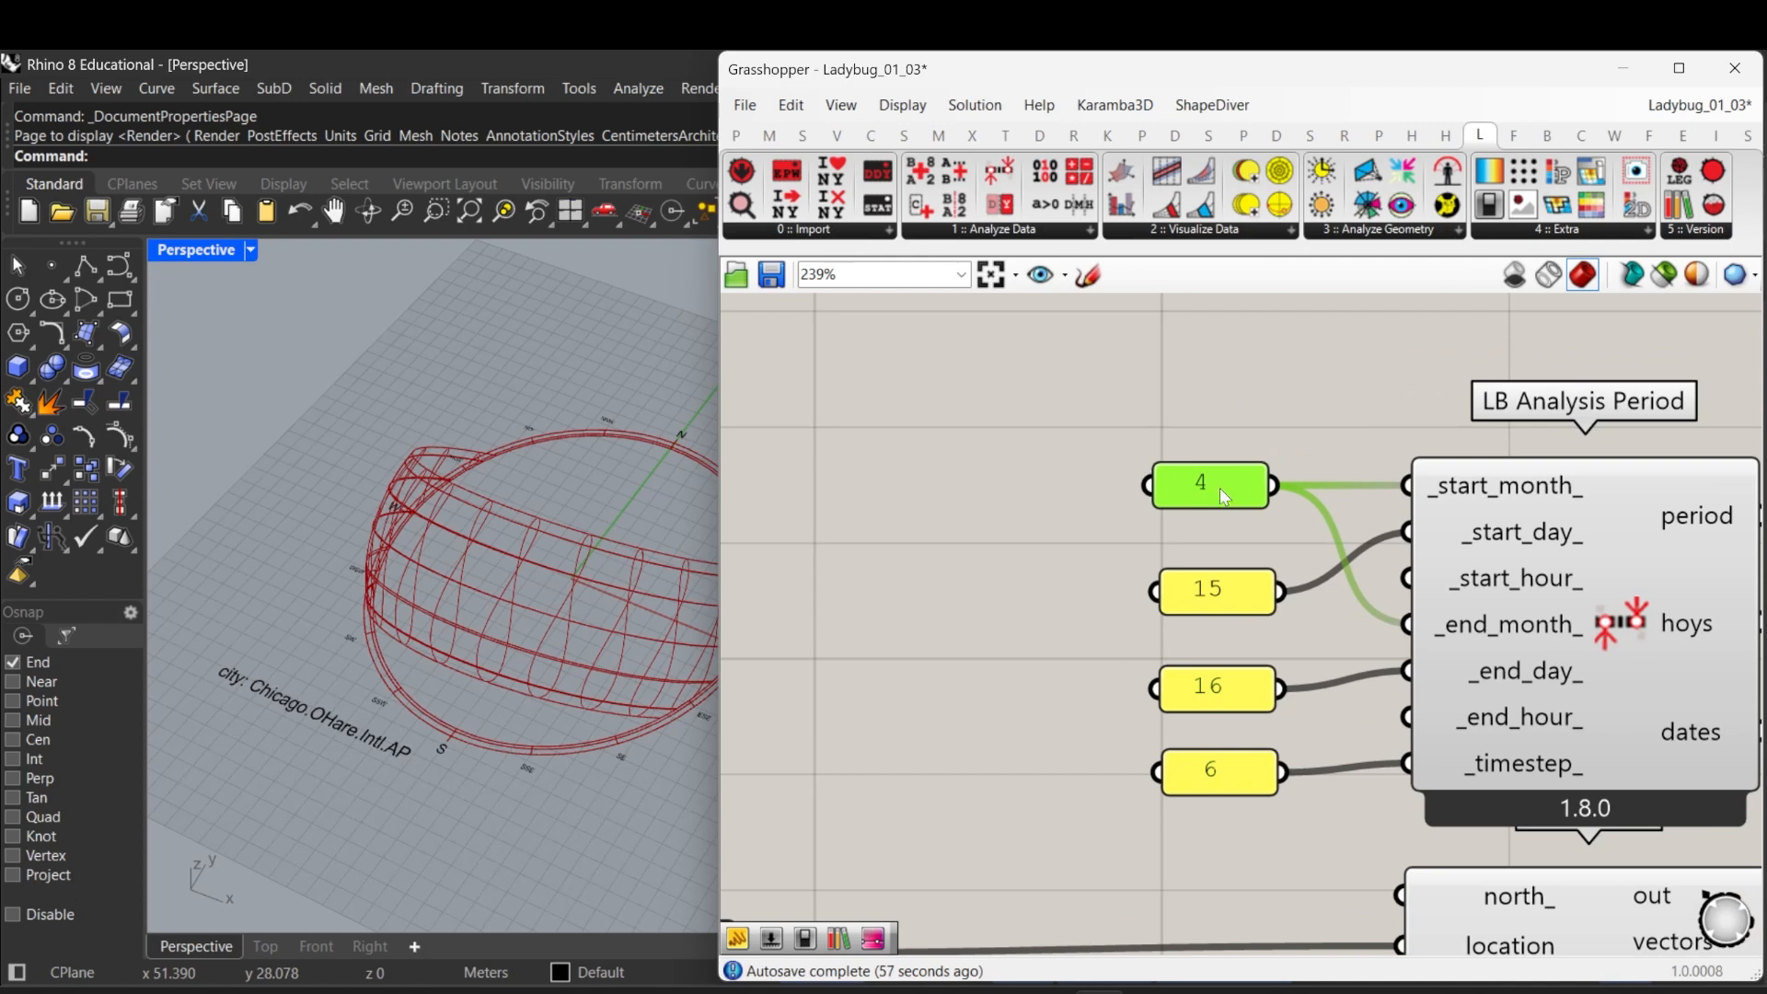
# Step: Add a new panel containing 4 near the LB Analysis Period inputs
pyautogui.click(736, 135)
pyautogui.moveTo(1035, 363); pyautogui.dragTo(968, 455)
pyautogui.doubleClick(968, 455)
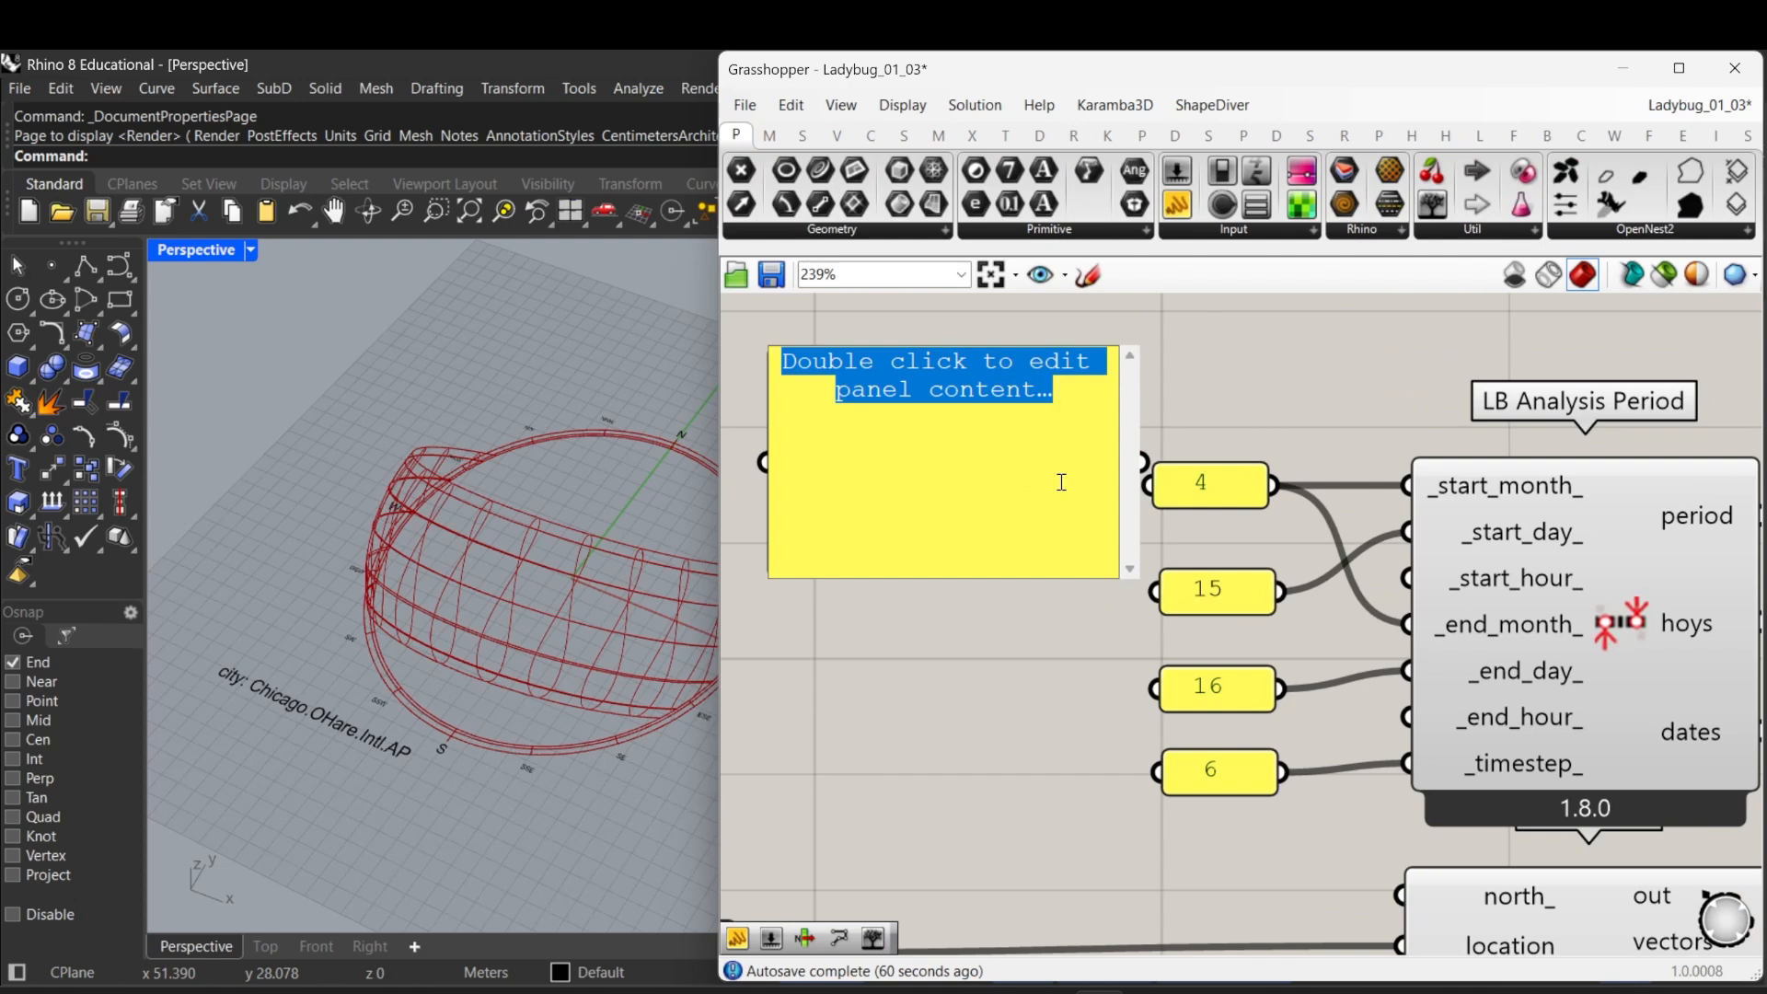
pyautogui.write('4')
pyautogui.click(1270, 415)
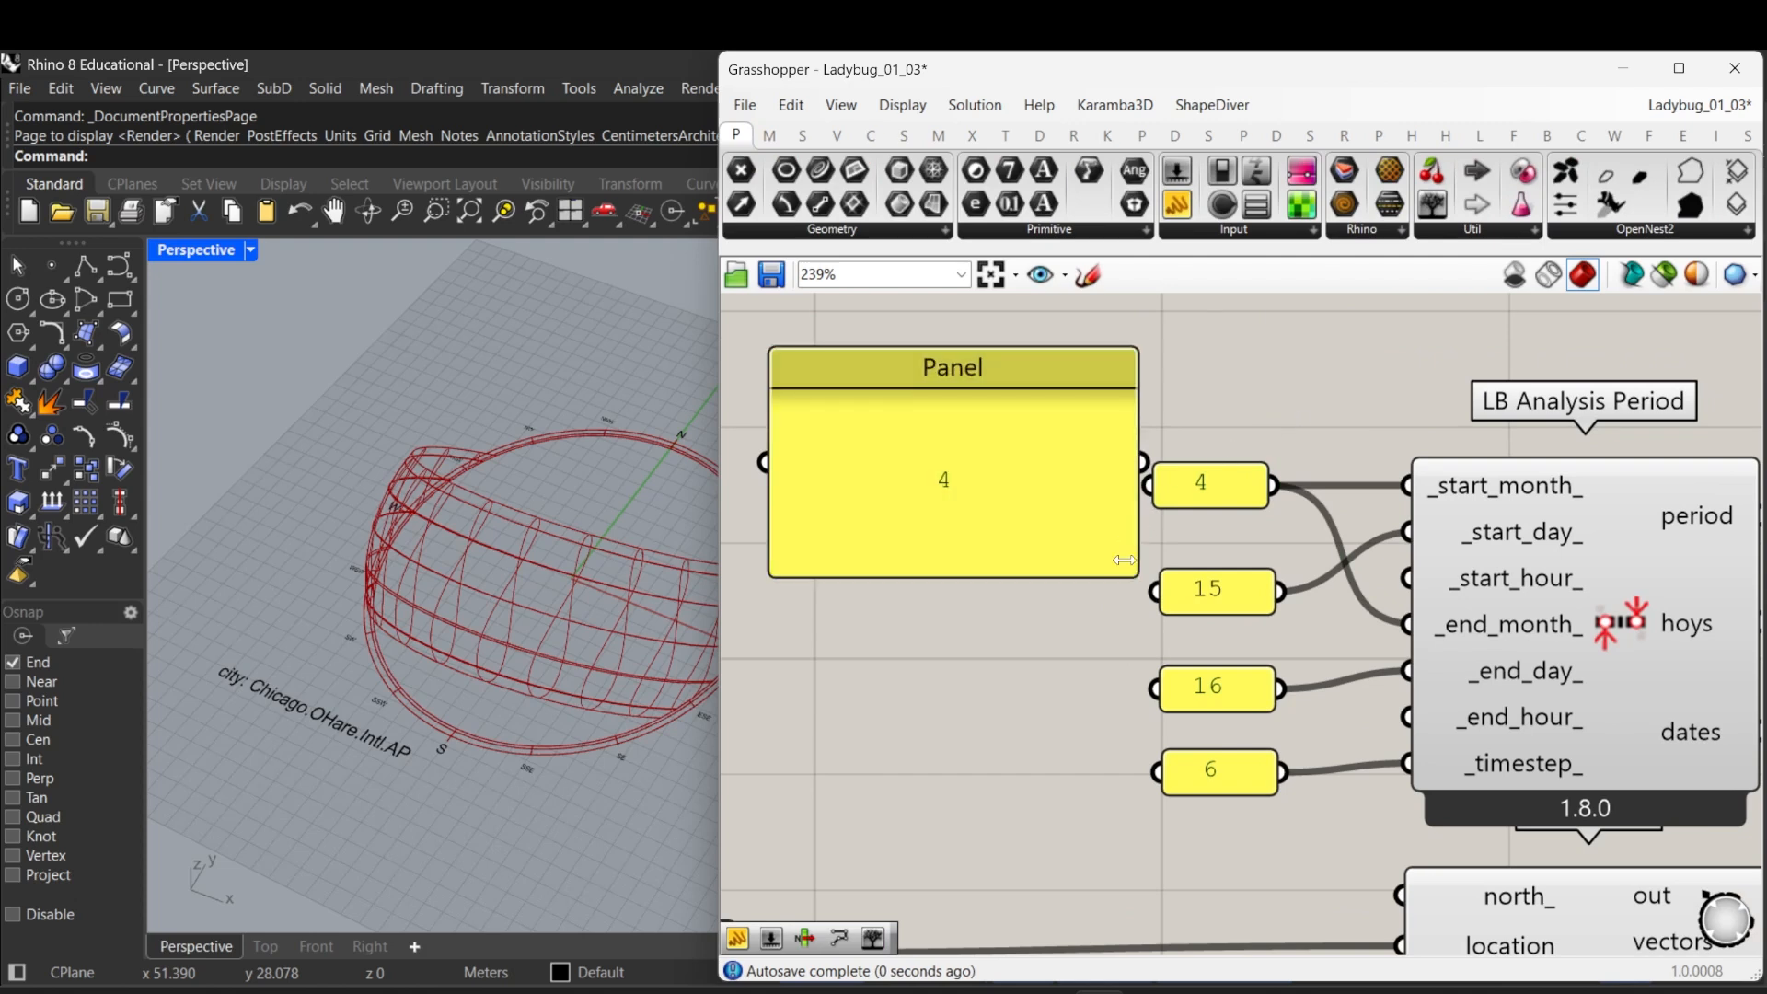
# Step: Shrink the new panel, clear its title, and place it above the existing 4 panel
pyautogui.moveTo(1131, 571); pyautogui.dragTo(937, 431)
pyautogui.rightClick(897, 405)
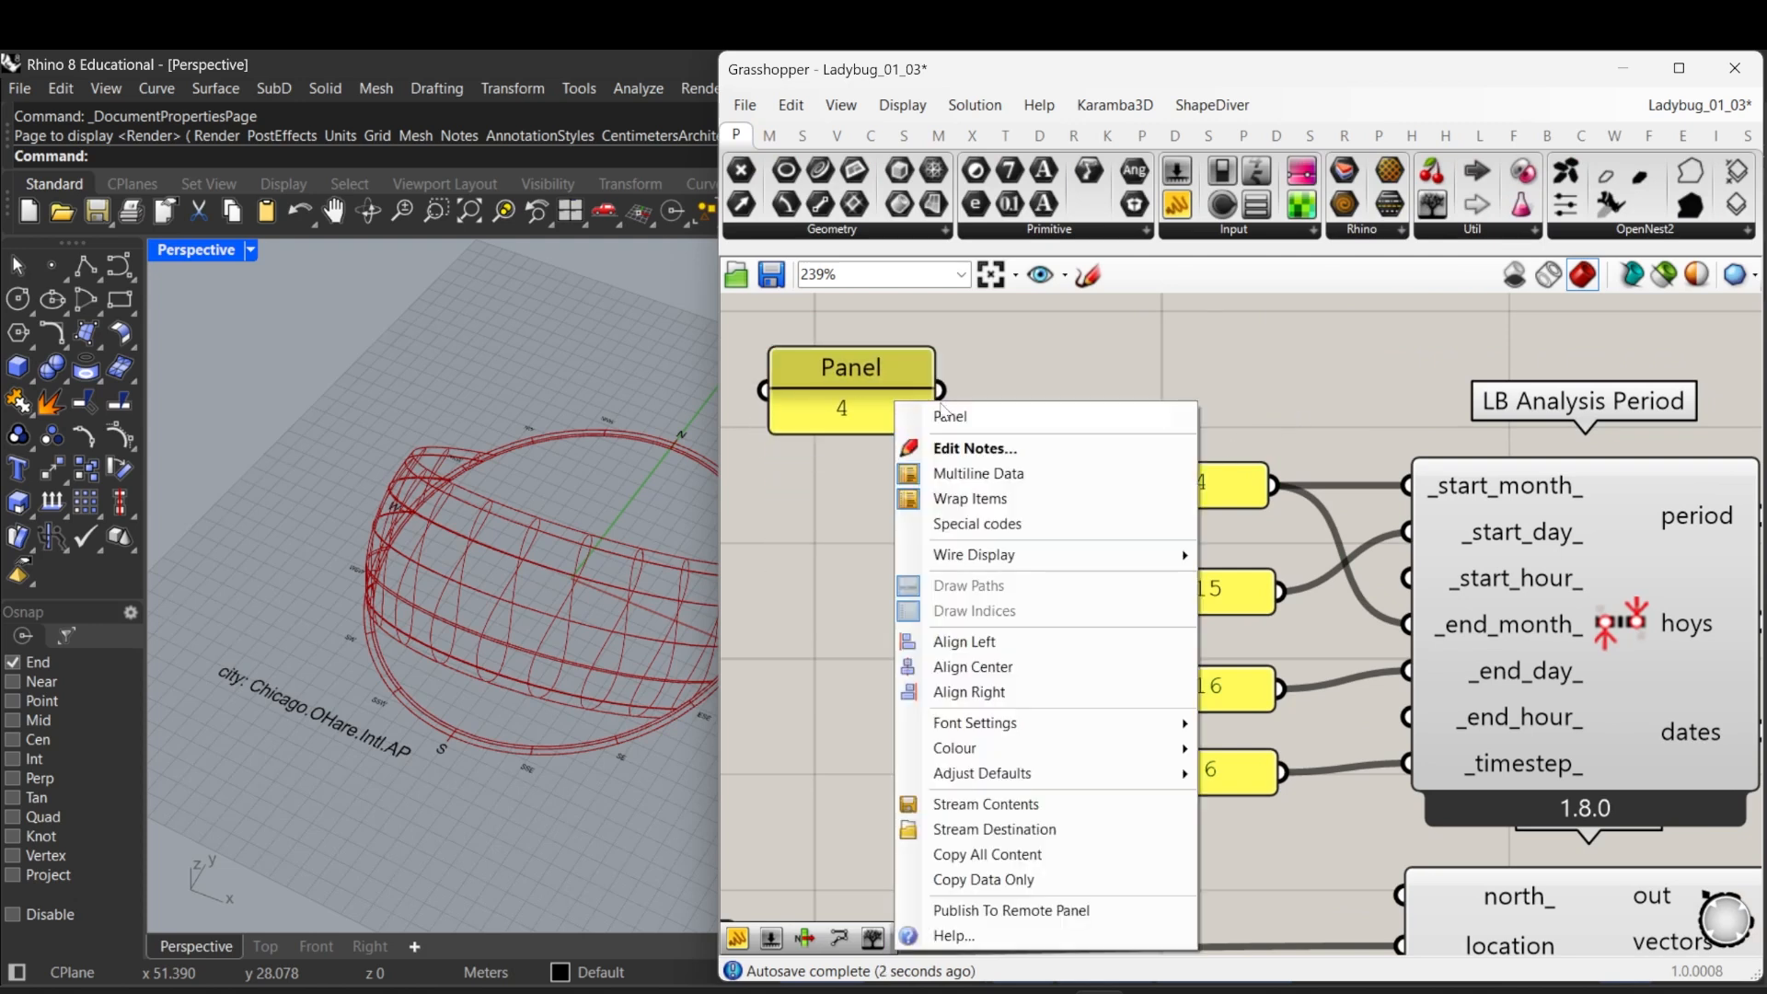
pyautogui.doubleClick(980, 414)
pyautogui.press('BackSpace')
pyautogui.press('Return')
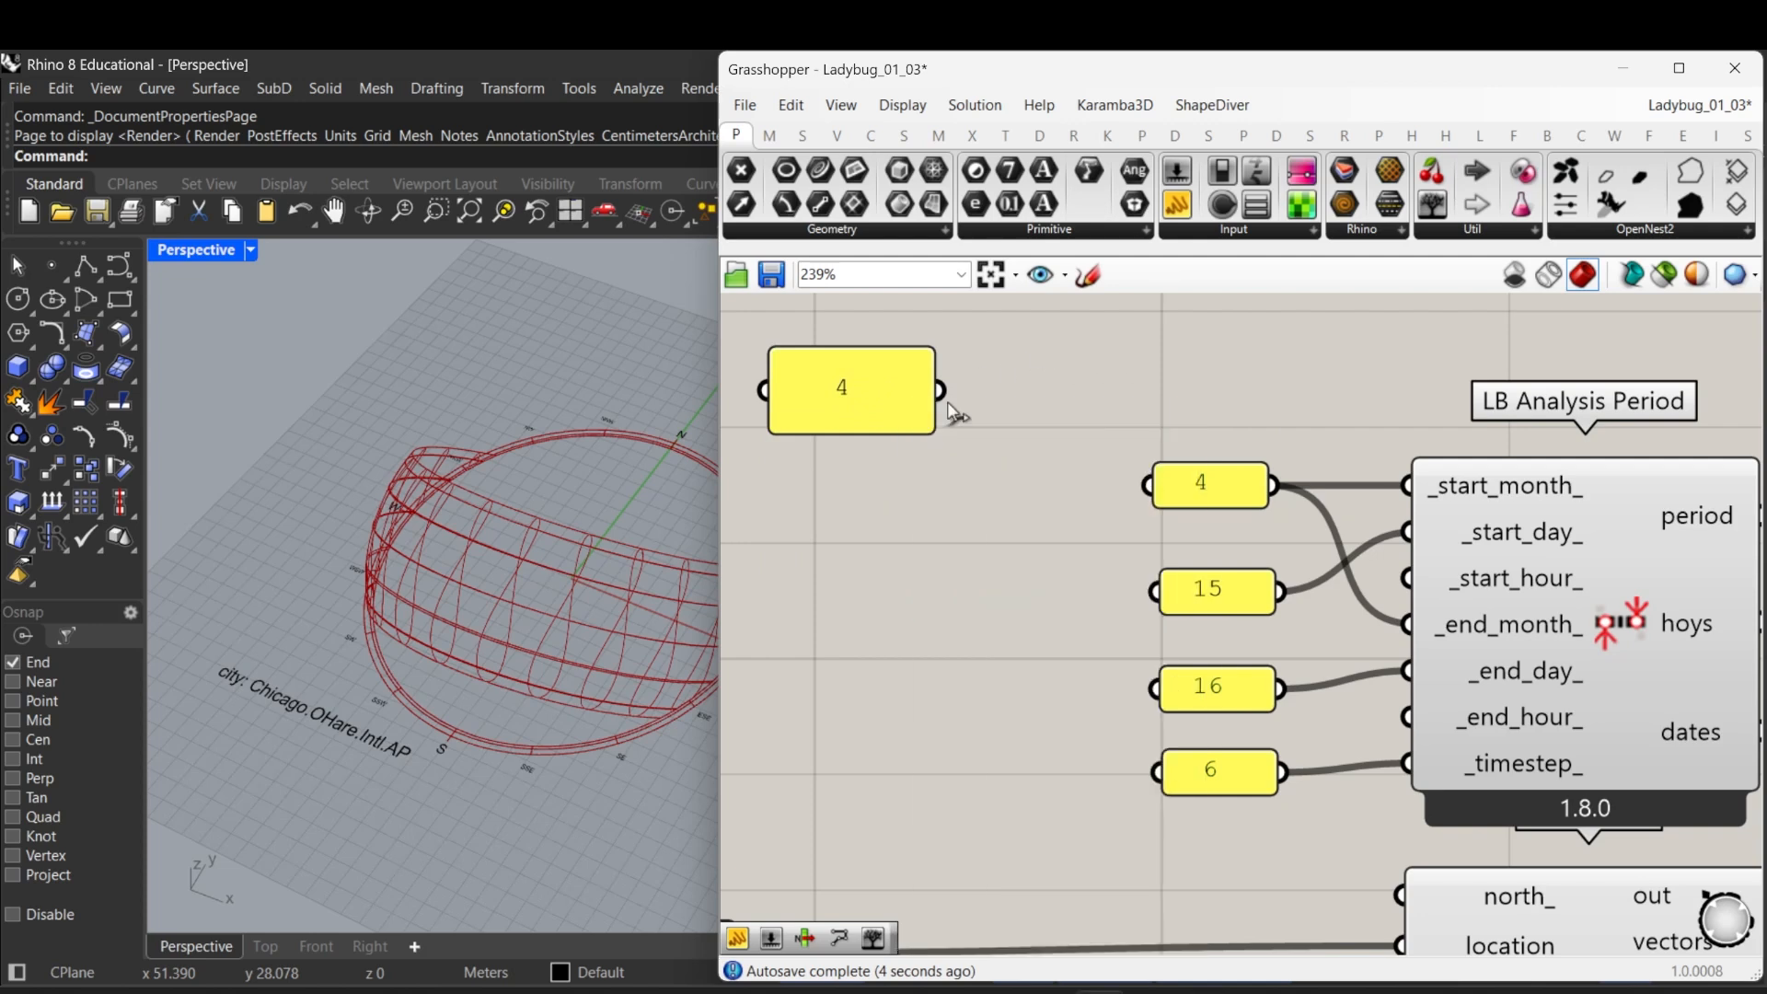
pyautogui.moveTo(935, 431); pyautogui.dragTo(1225, 434)
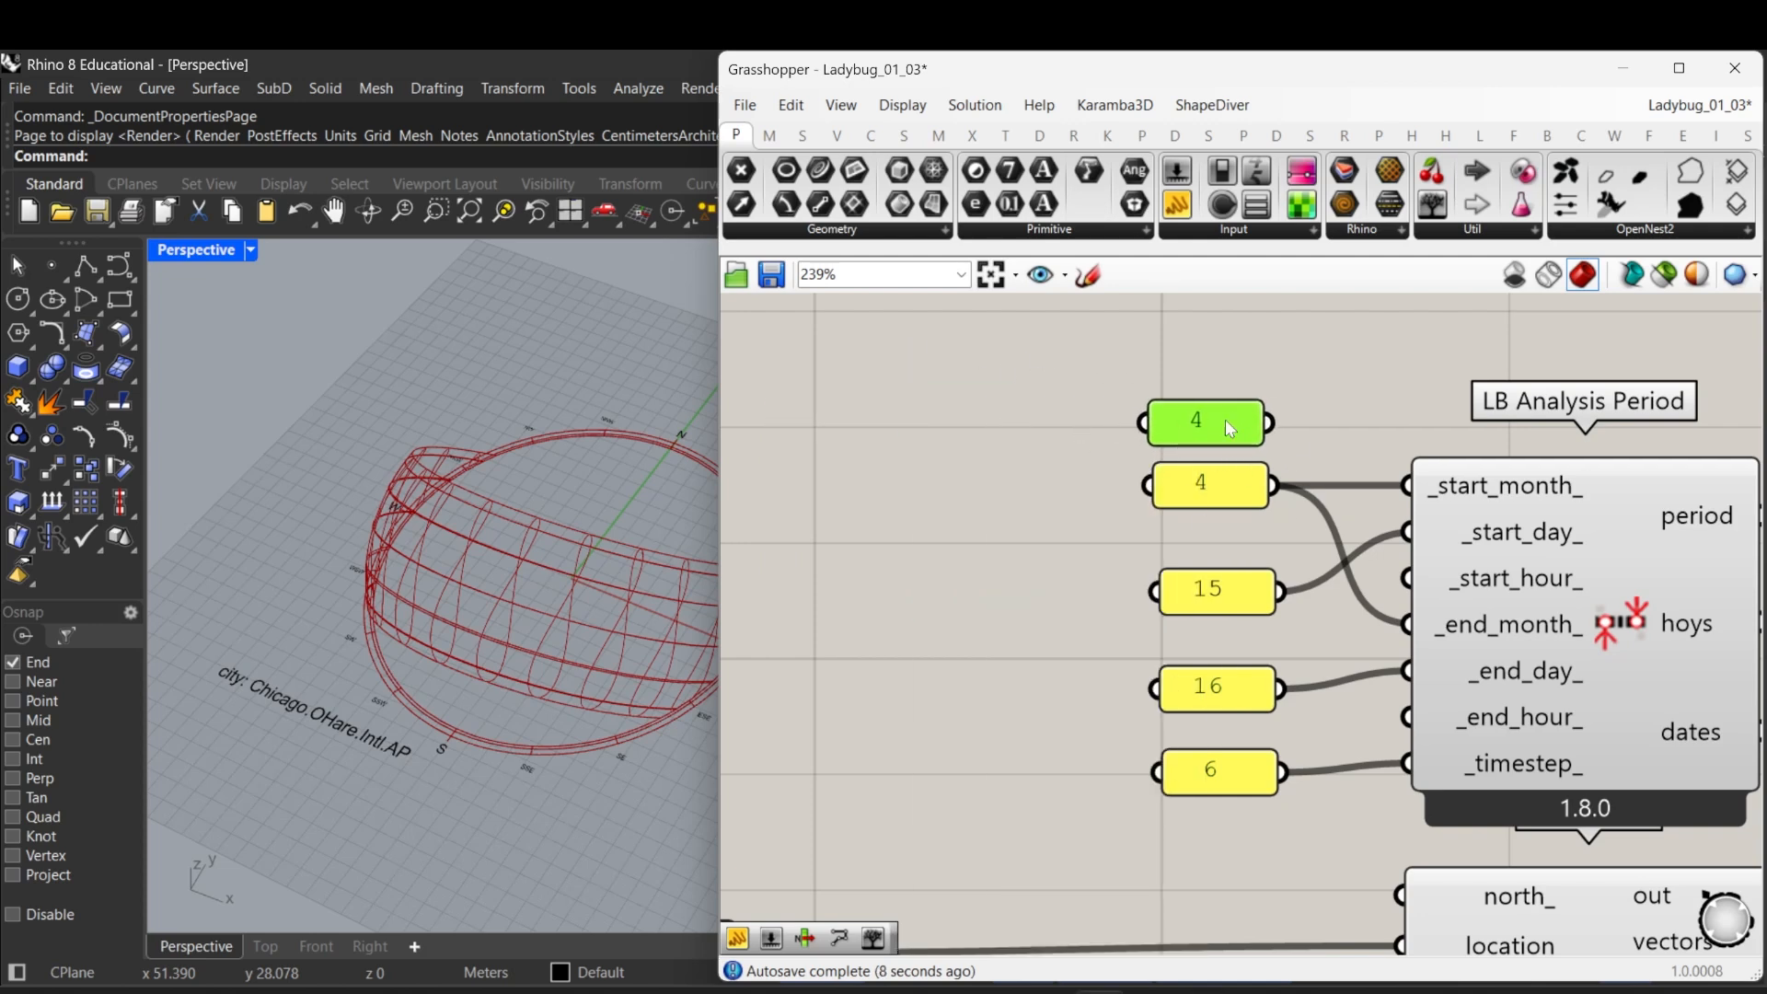
# Step: Delete the unconnected 4 panel above the original one
pyautogui.press('Delete')
pyautogui.moveTo(1310, 498); pyautogui.dragTo(1226, 436, button='right')
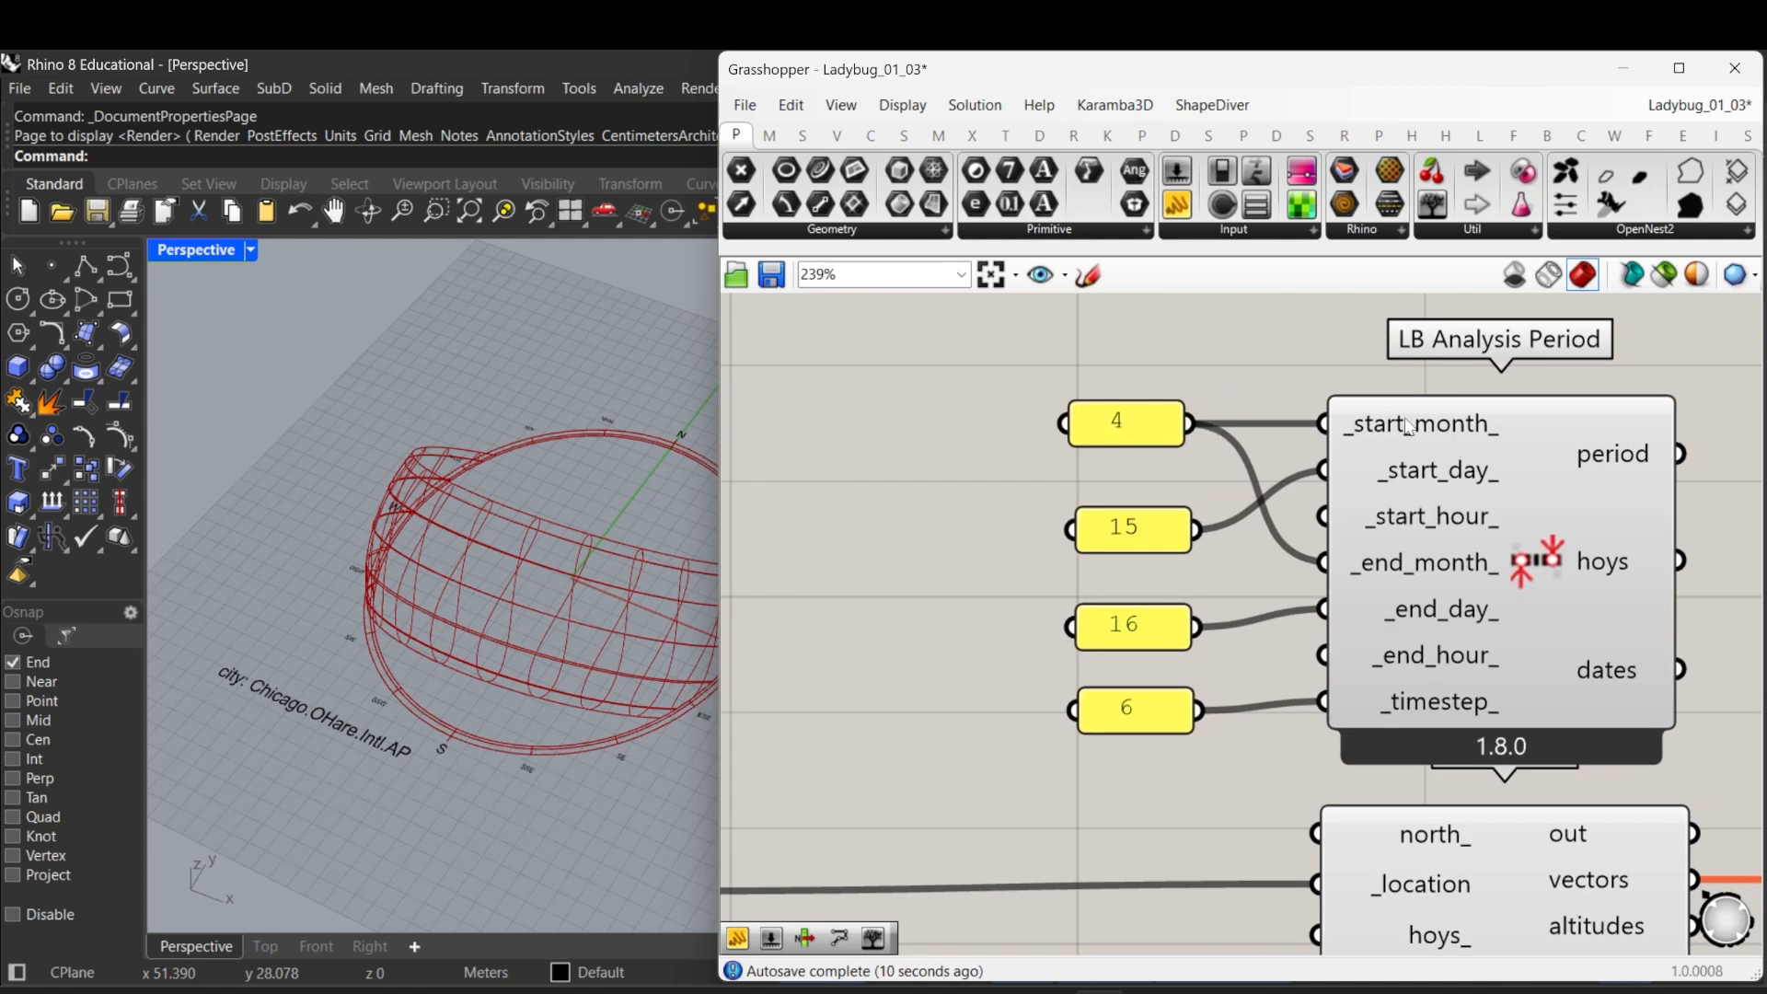
pyautogui.moveTo(1409, 568); pyautogui.dragTo(1413, 548, button='right')
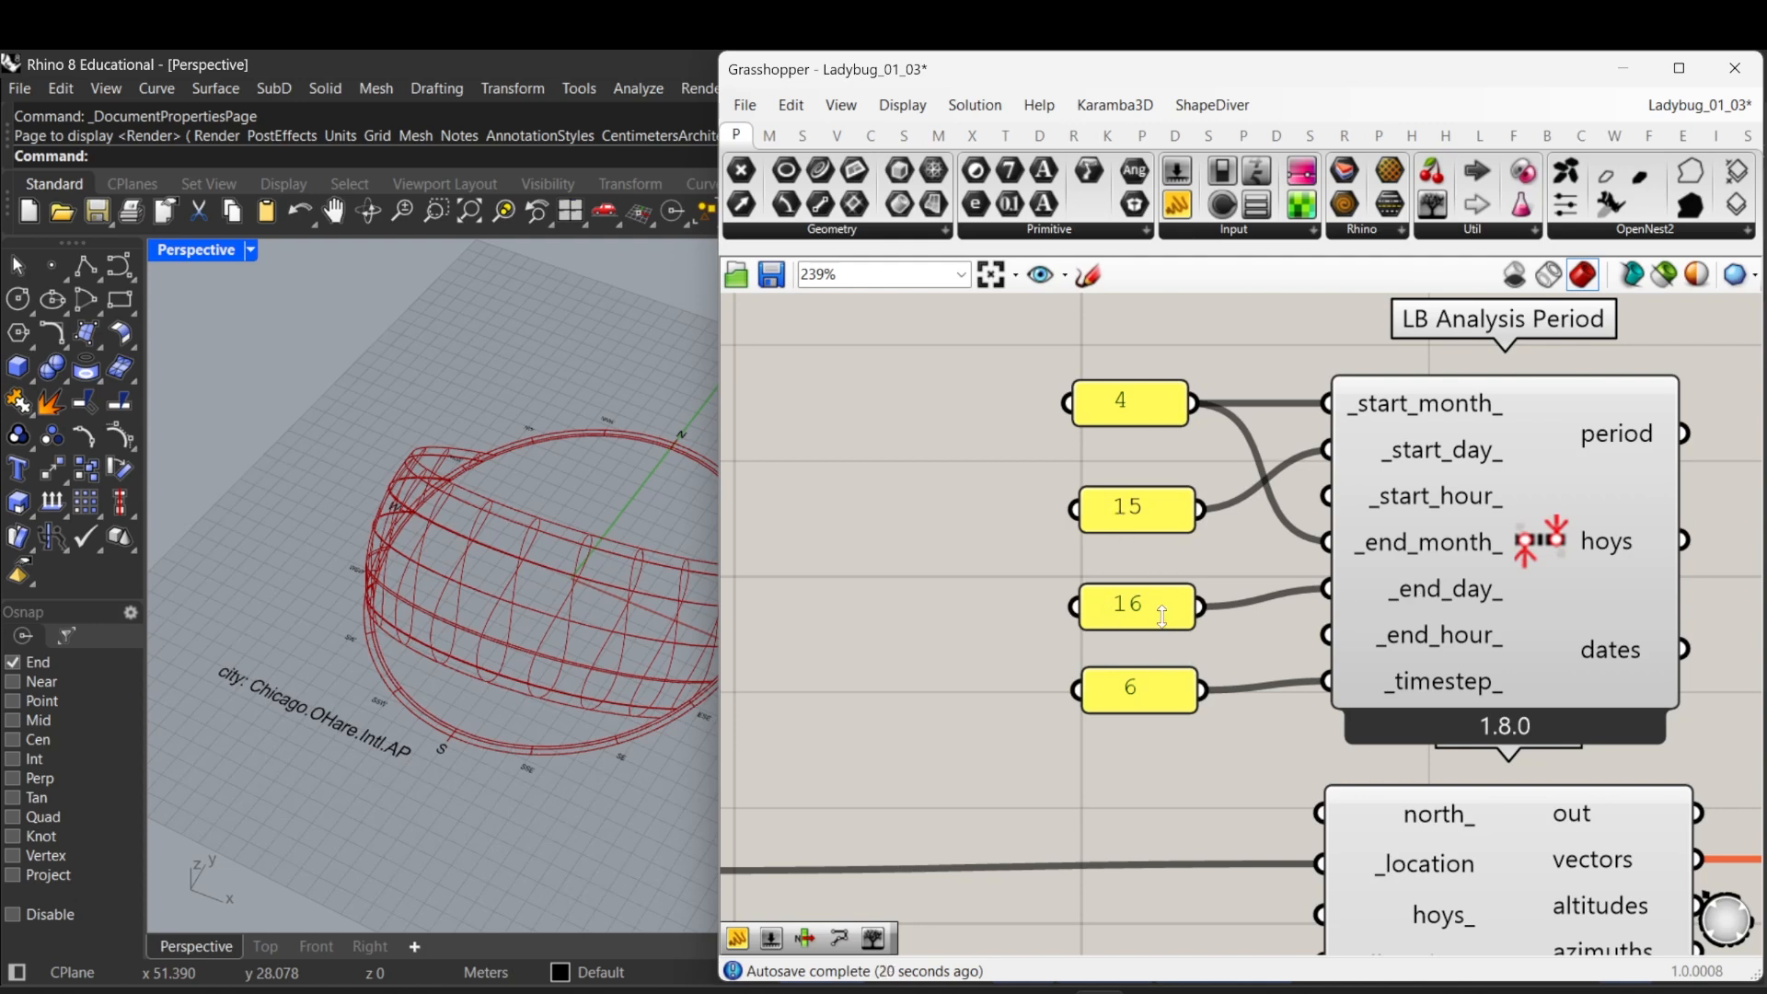
# Step: Move LB Analysis Period together with its input panels to the left of LB SunPath, above LB Import Location
pyautogui.moveTo(1162, 616); pyautogui.dragTo(1157, 585, button='right')
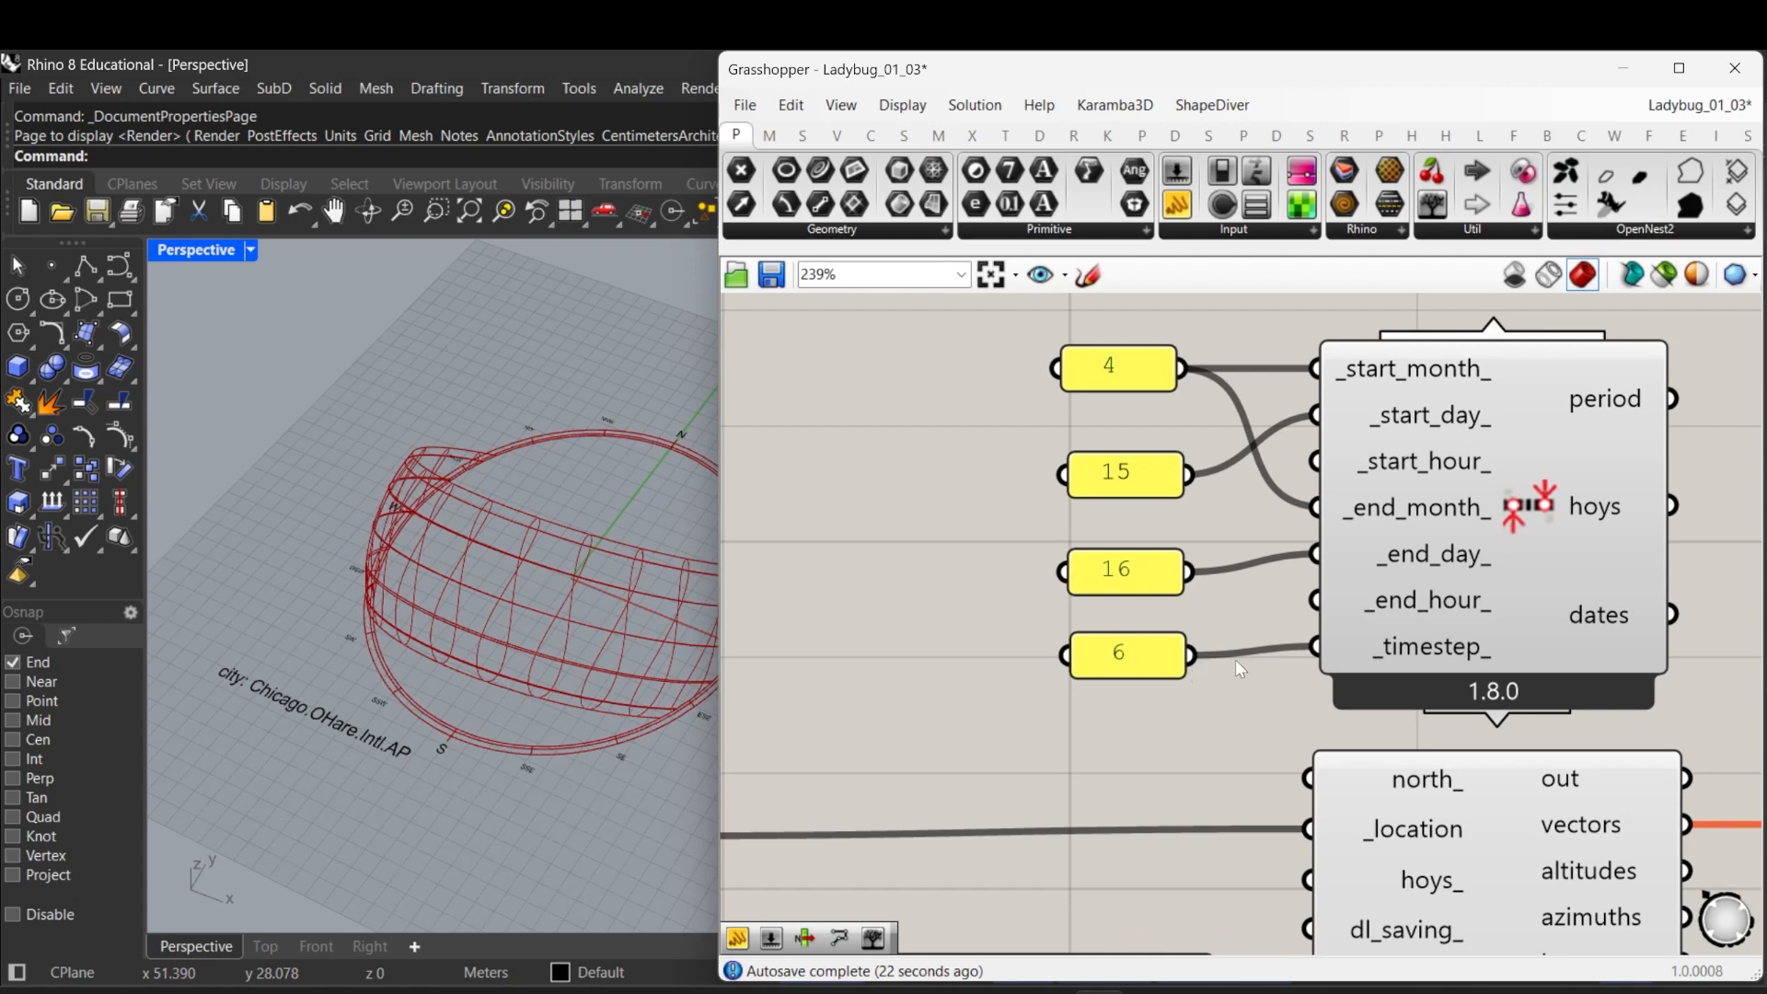
pyautogui.scroll(-3, 1245, 683)
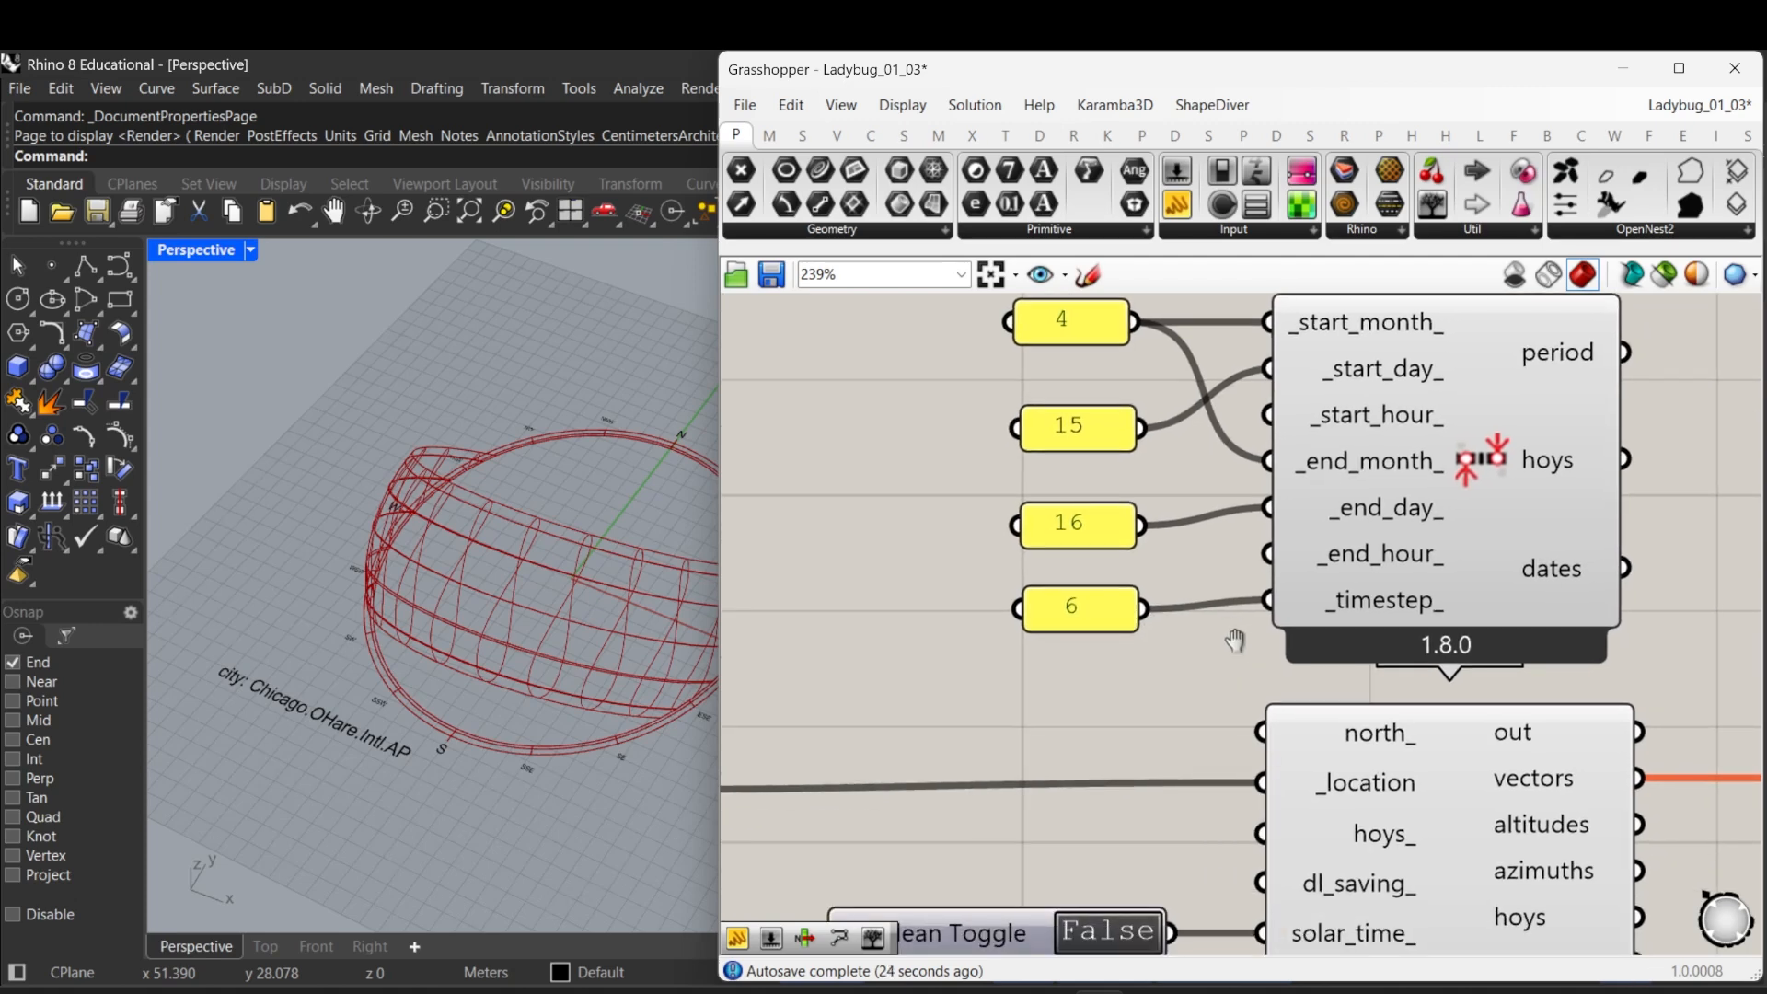
pyautogui.moveTo(1213, 708); pyautogui.dragTo(1403, 702, button='right')
pyautogui.moveTo(1345, 647); pyautogui.dragTo(1405, 657, button='right')
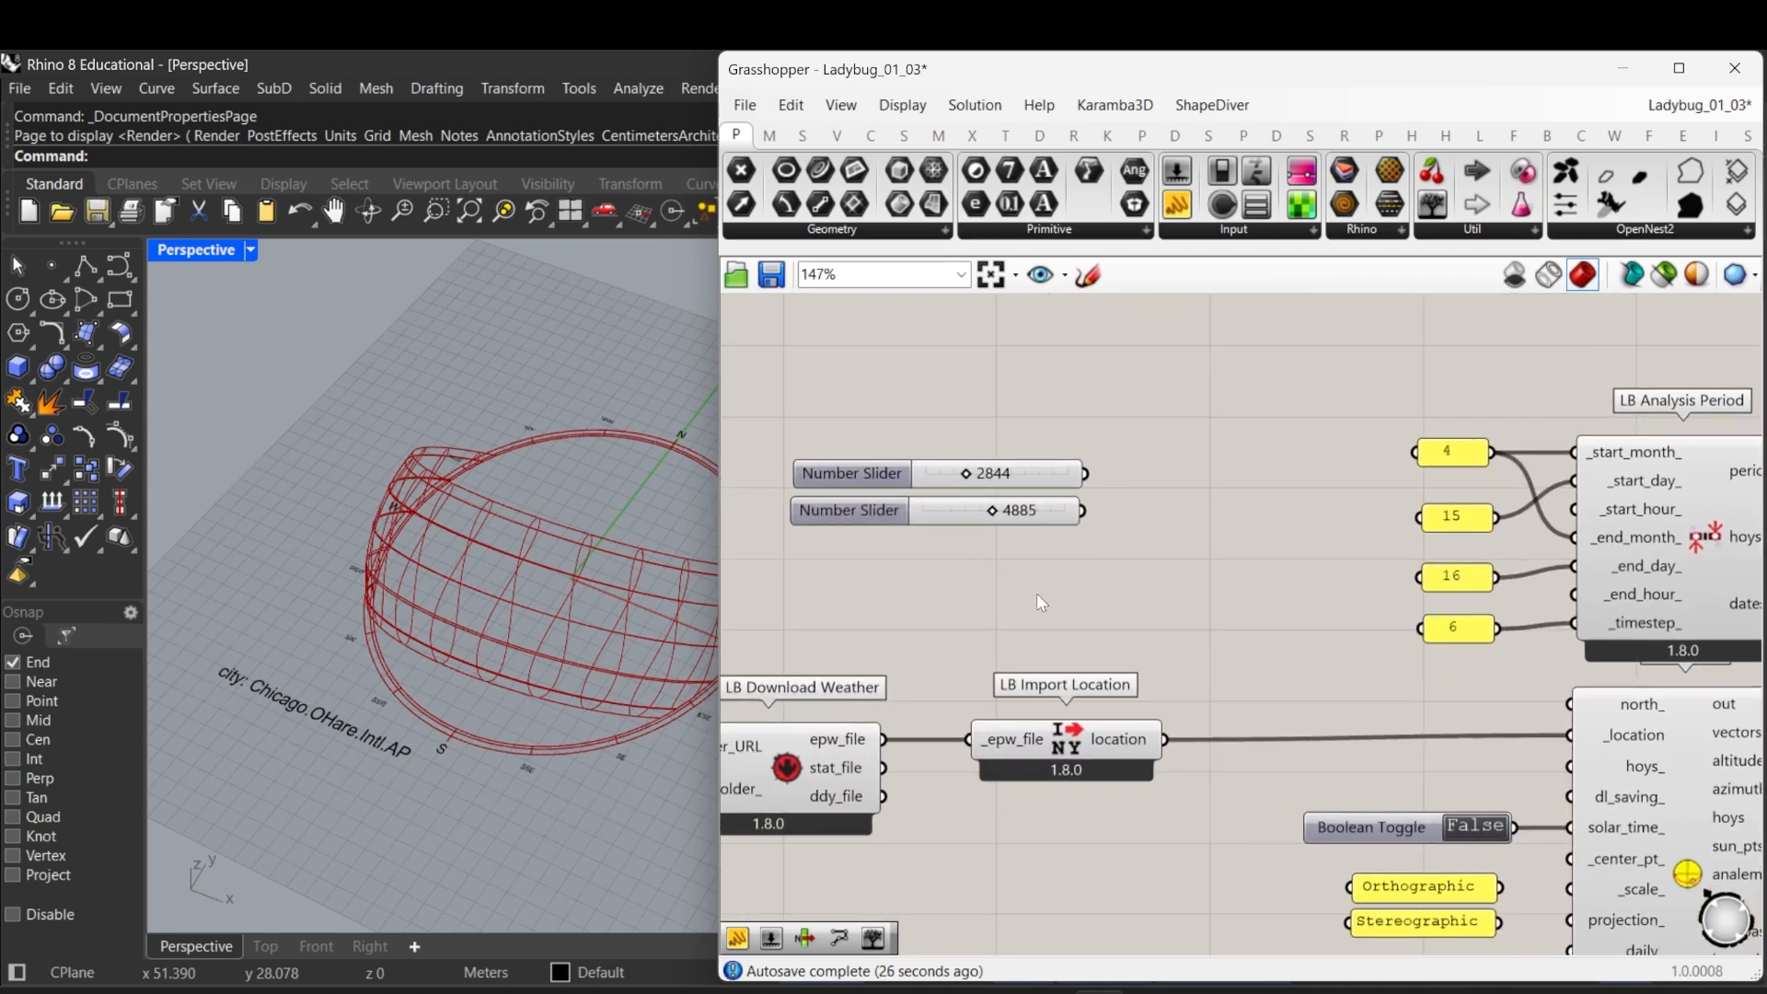
pyautogui.moveTo(1001, 585); pyautogui.dragTo(1058, 592)
pyautogui.moveTo(1025, 588); pyautogui.dragTo(1164, 623, button='right')
pyautogui.moveTo(1457, 437); pyautogui.dragTo(1204, 657)
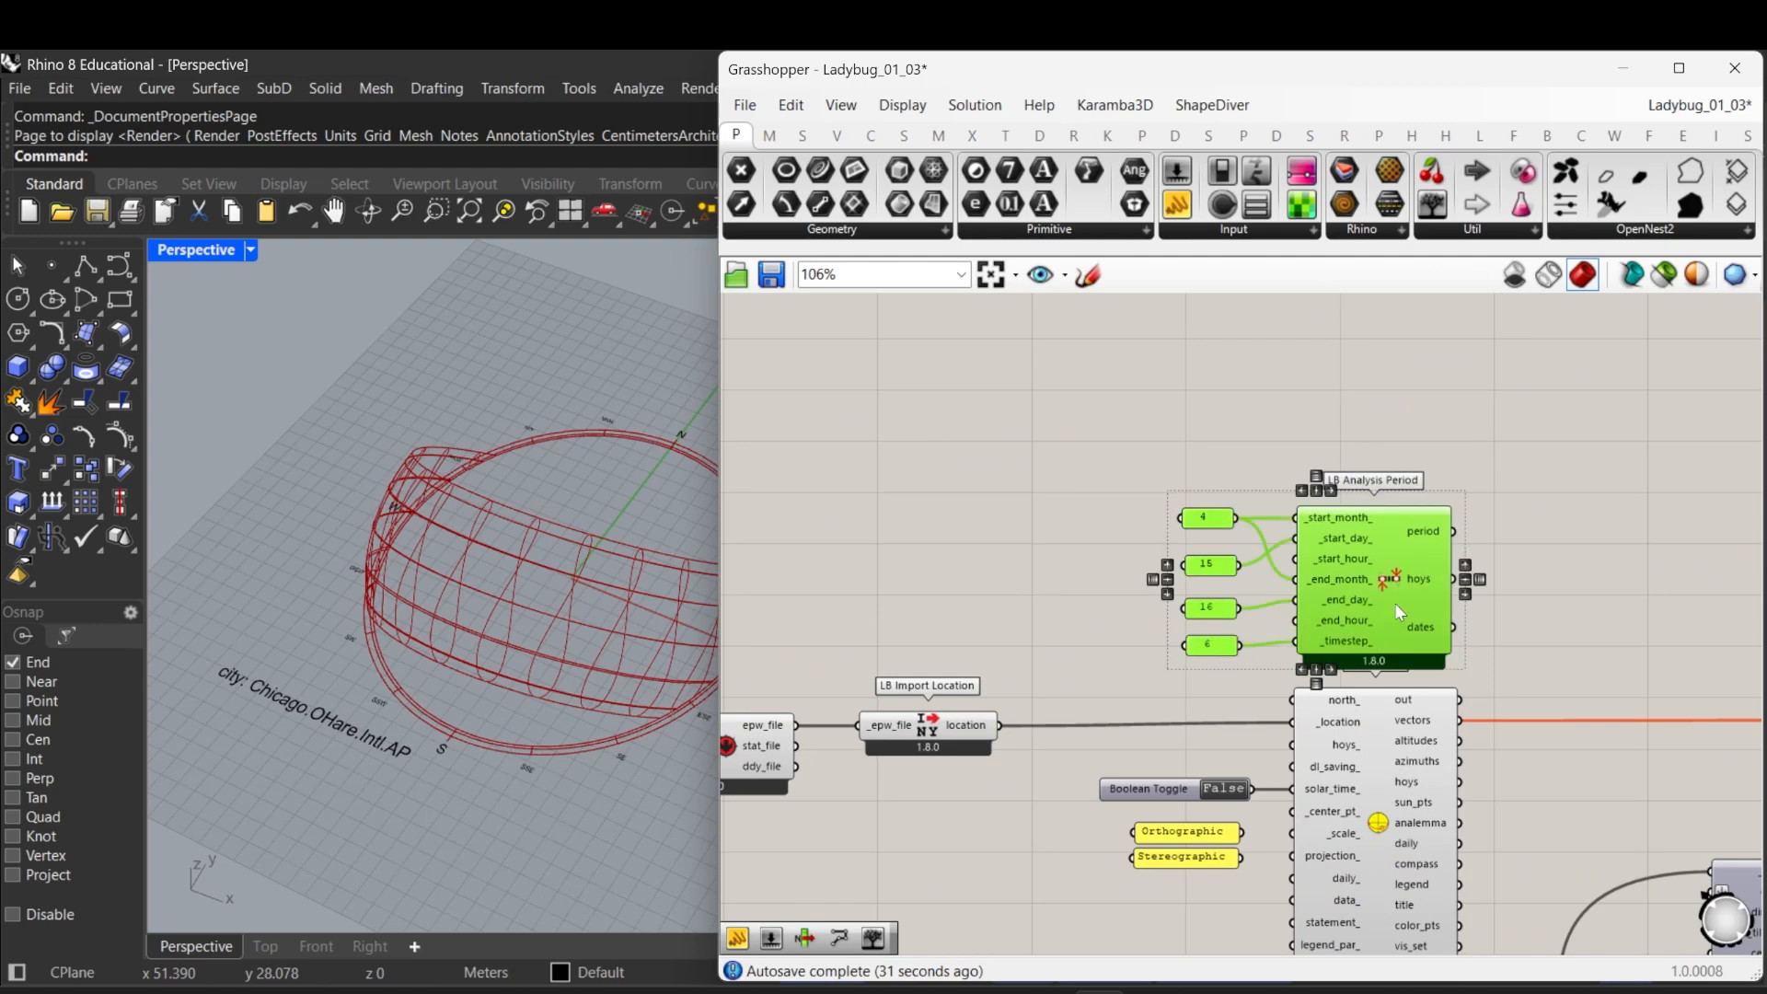
pyautogui.moveTo(1392, 599); pyautogui.dragTo(1207, 611)
pyautogui.scroll(3, 1269, 620)
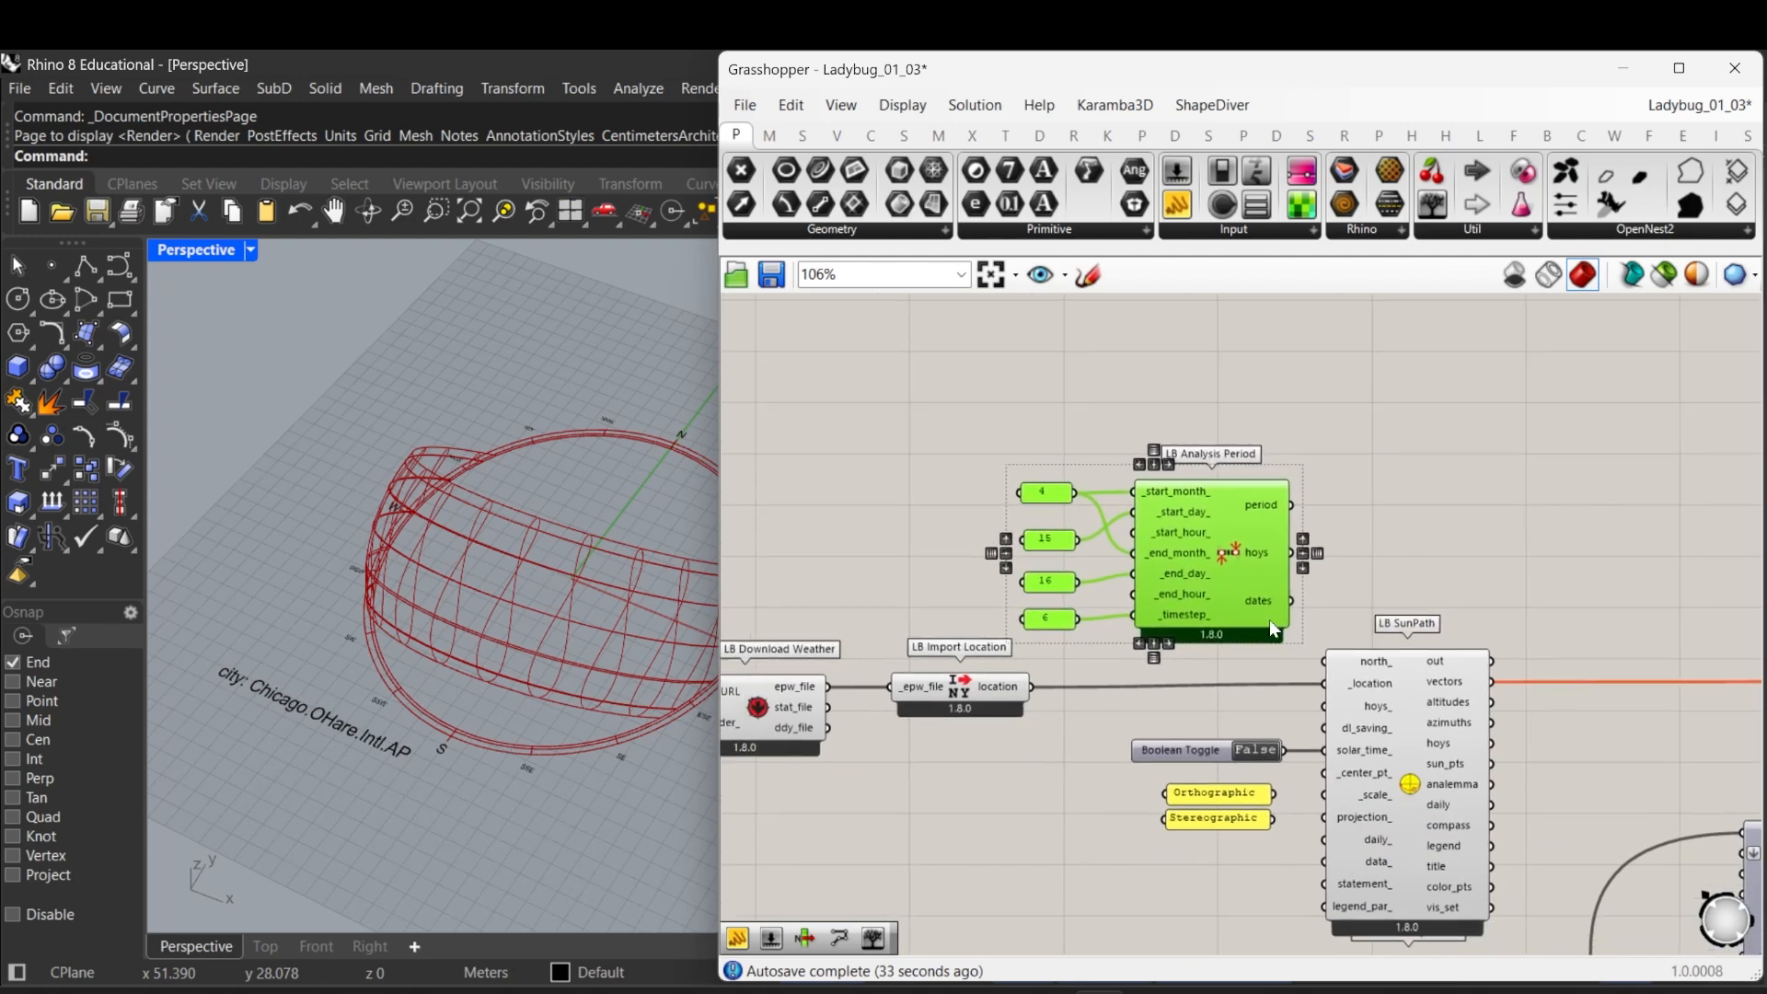
pyautogui.moveTo(1265, 646); pyautogui.dragTo(1292, 596, button='right')
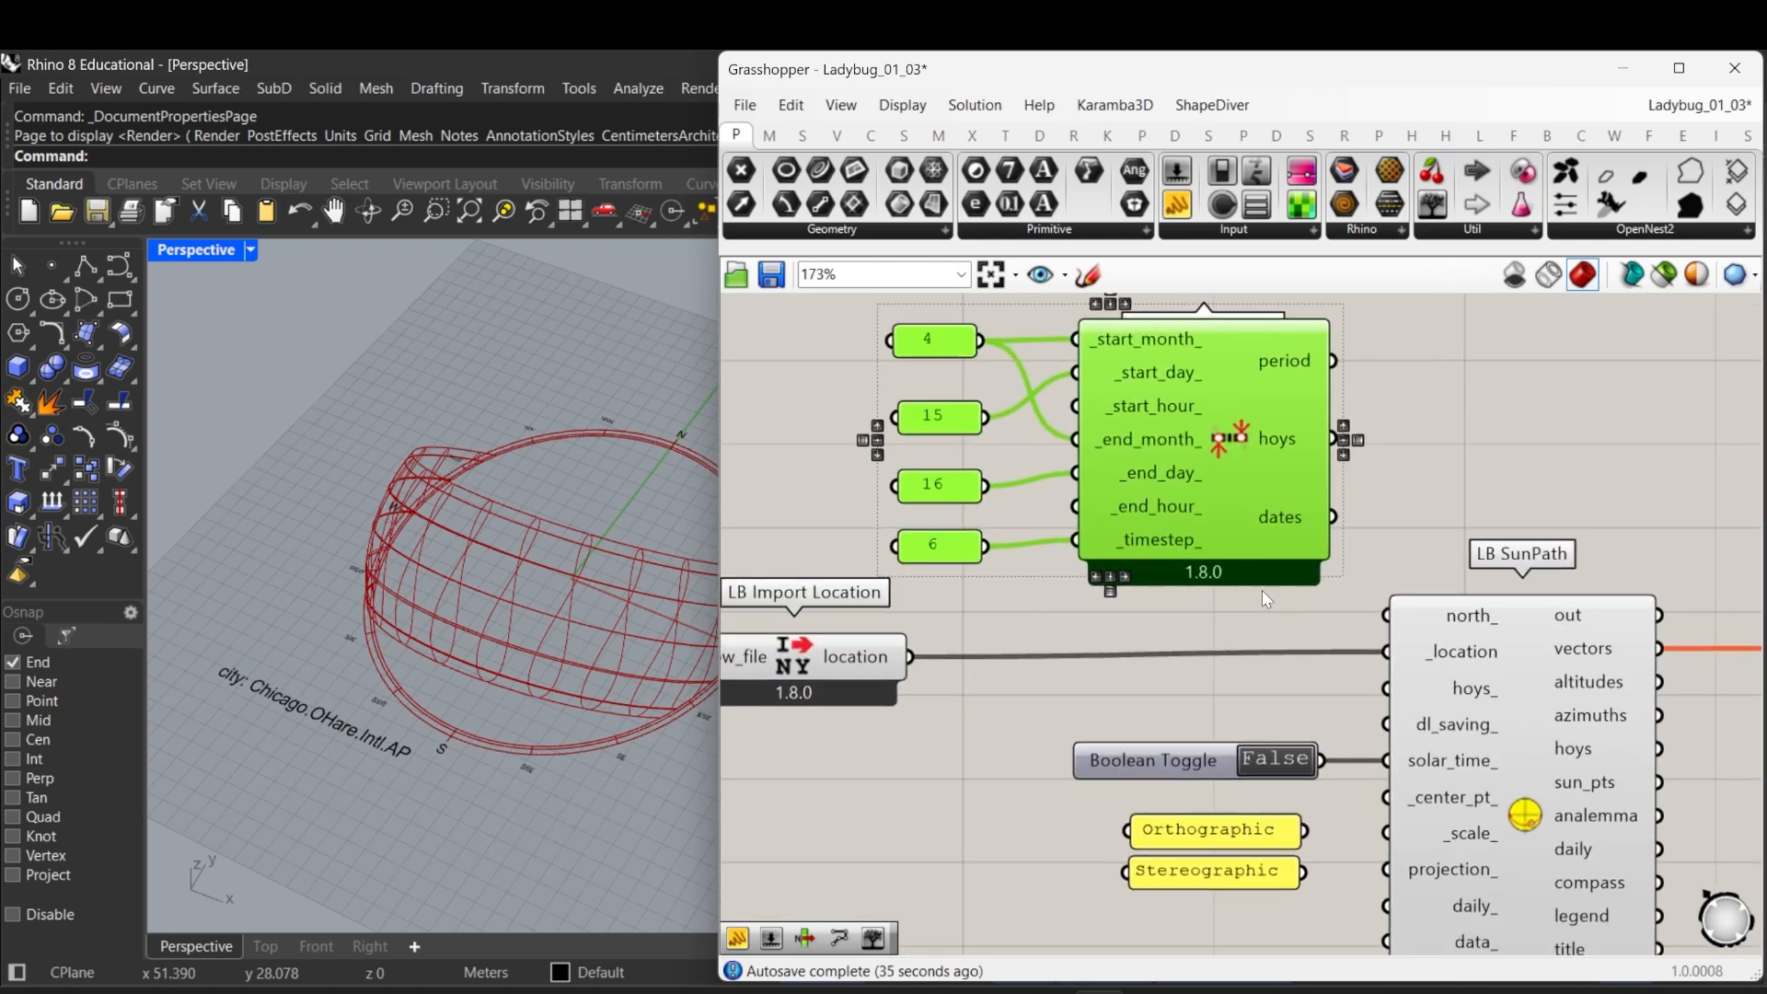
pyautogui.click(1450, 529)
# Step: Connect the hoys output of LB Analysis Period to the hoys_ input of LB SunPath
pyautogui.scroll(-2, 1366, 454)
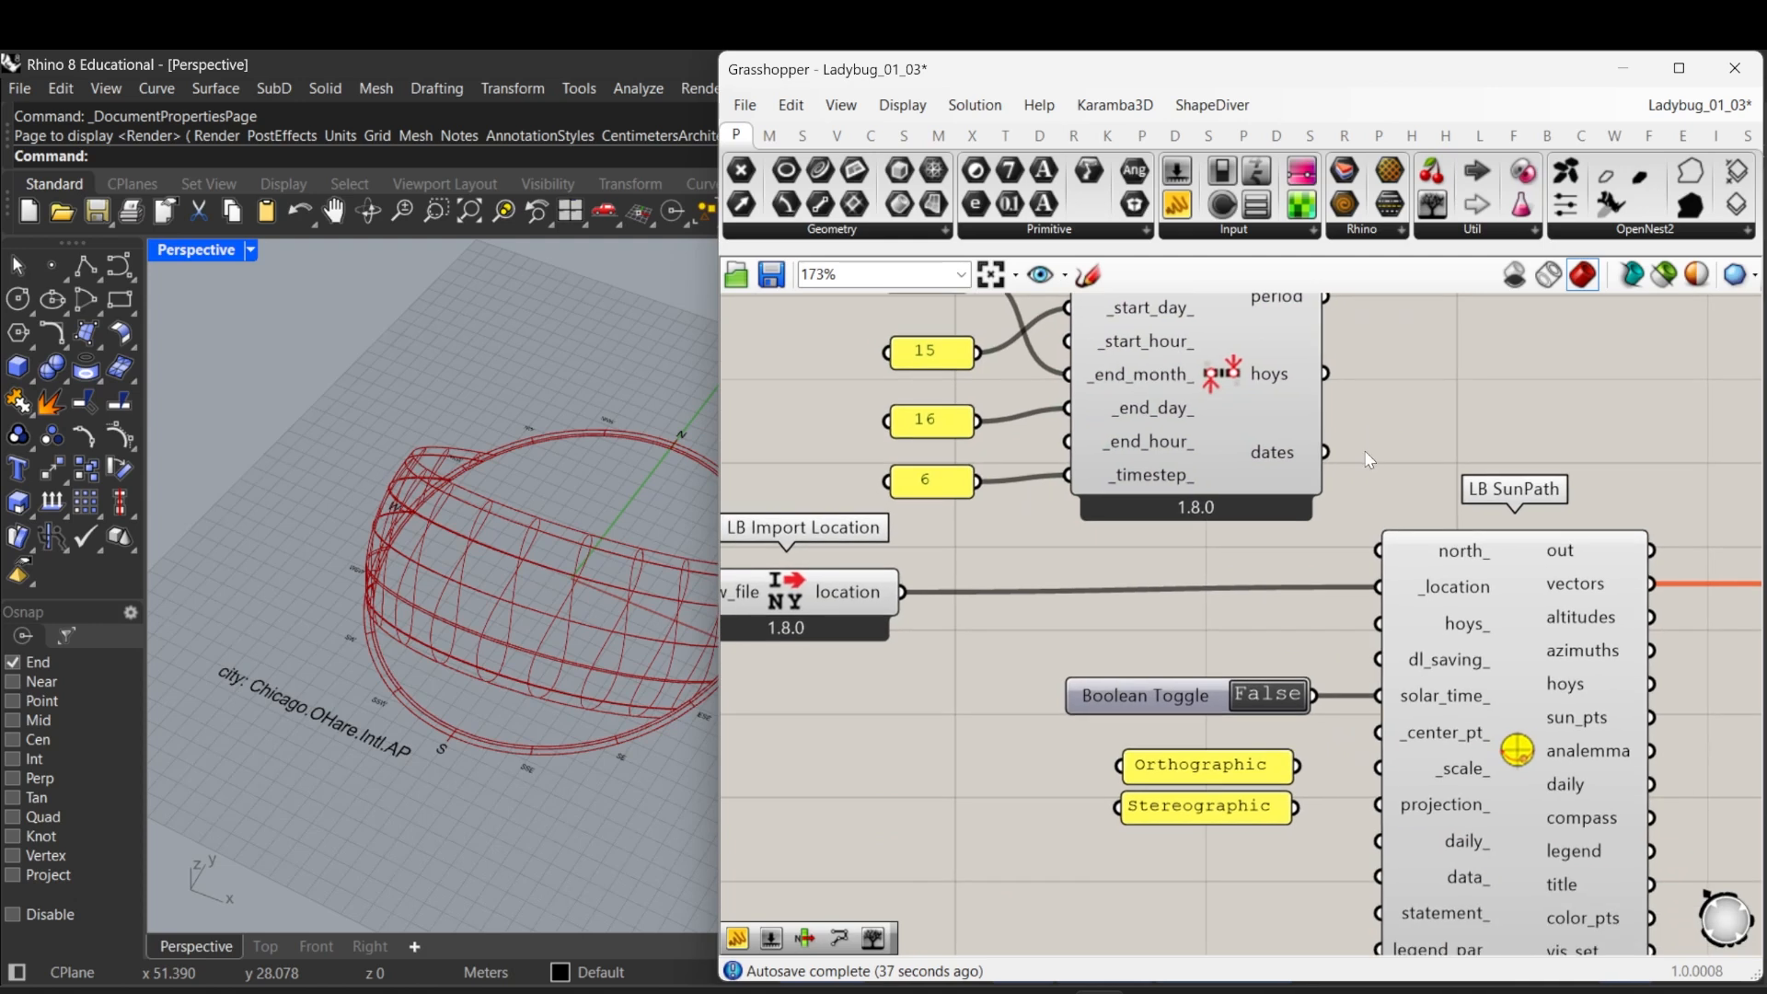
pyautogui.moveTo(1365, 455); pyautogui.dragTo(1341, 503, button='right')
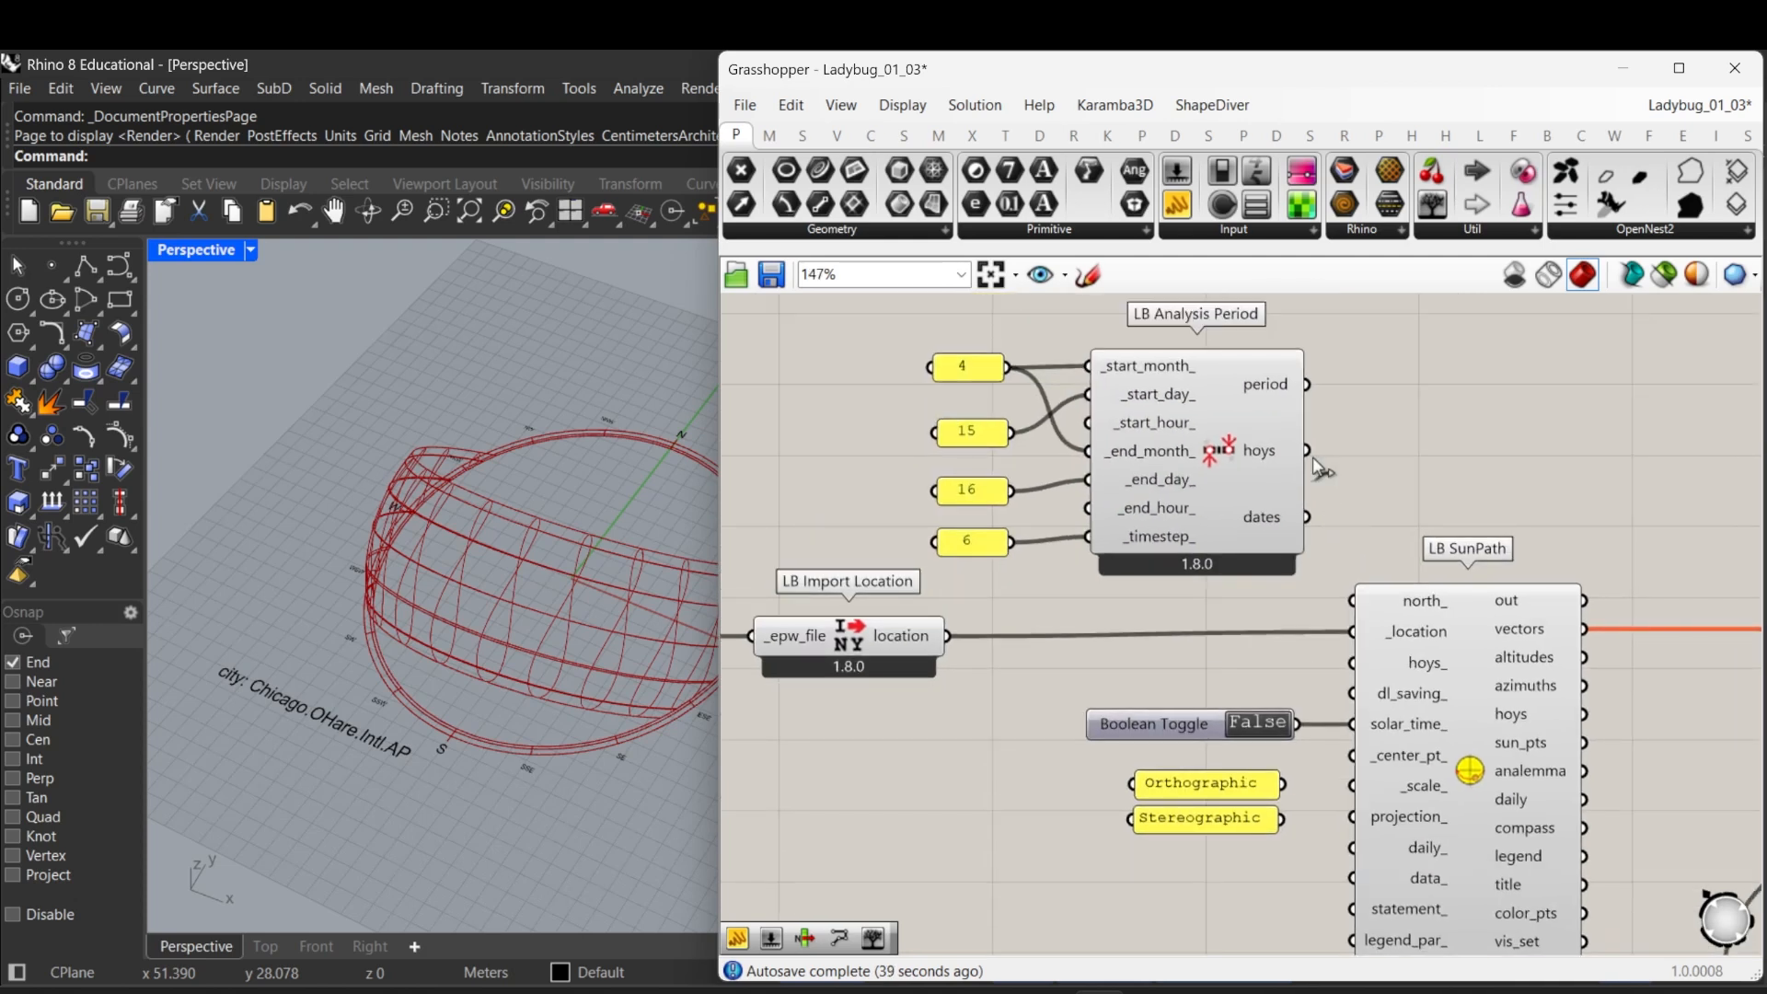
pyautogui.moveTo(1310, 451); pyautogui.dragTo(1343, 499)
pyautogui.moveTo(1306, 451); pyautogui.dragTo(1349, 663)
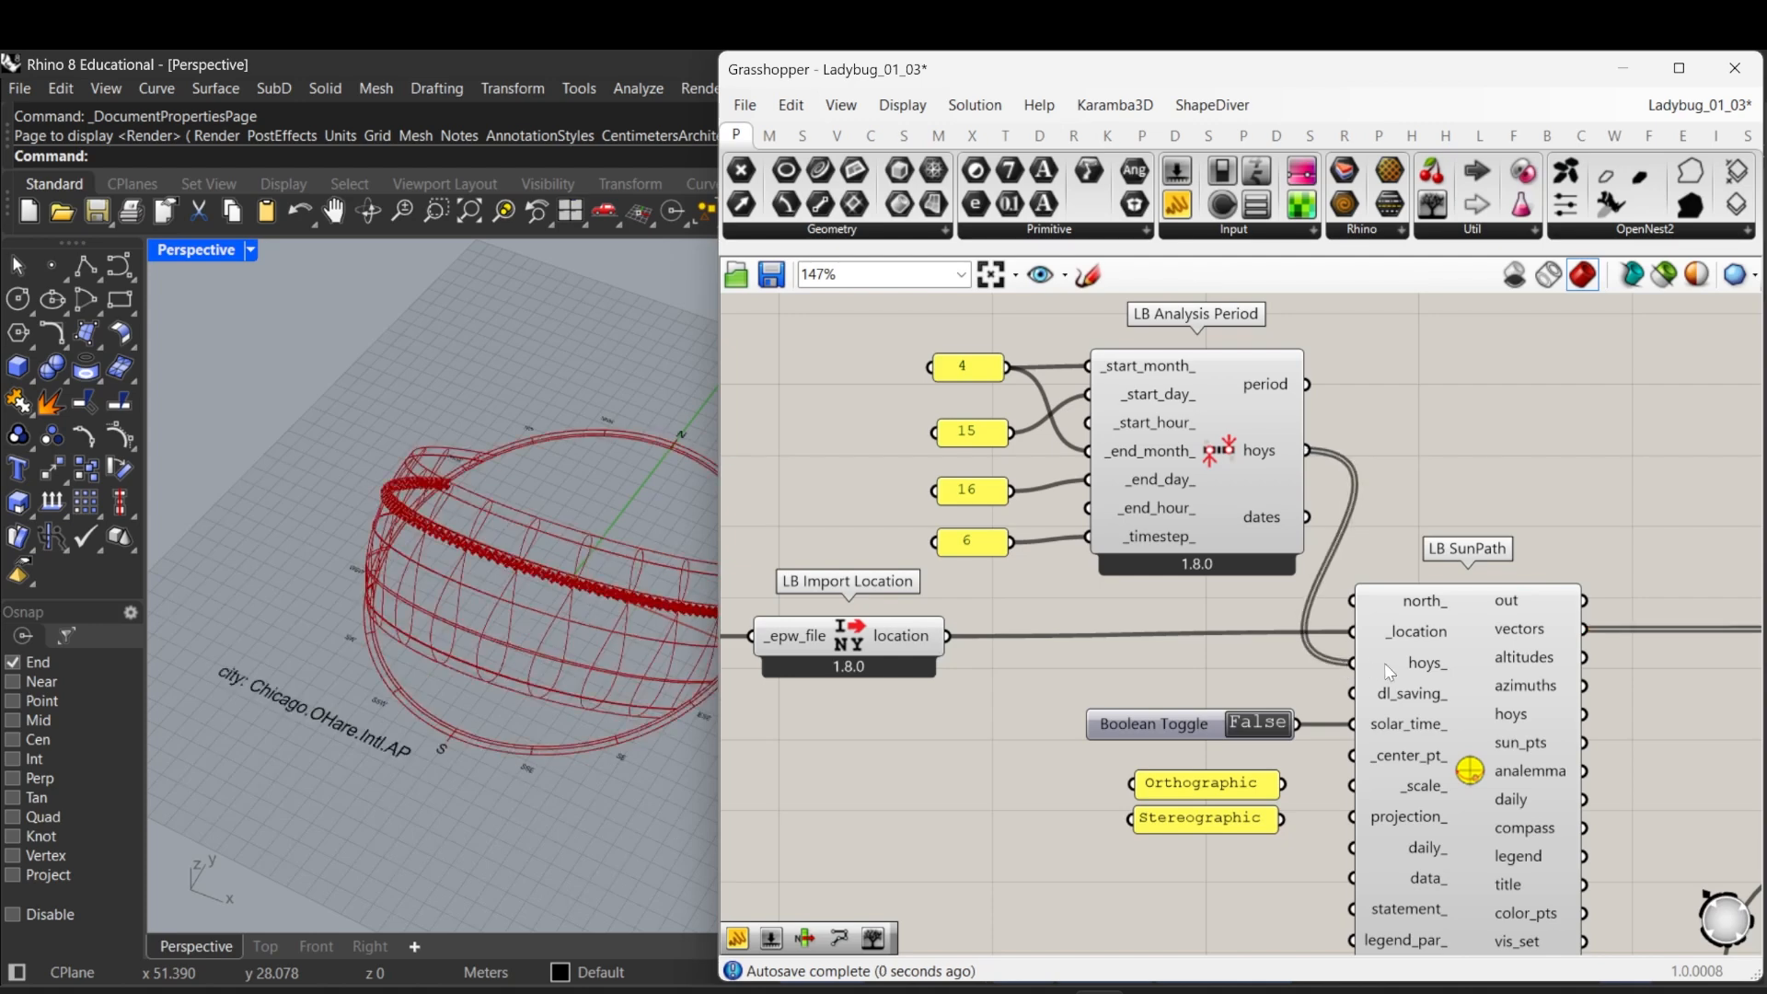
# Step: Examine the spacing of the generated sun position points along the sun path in the Rhino viewport
pyautogui.scroll(12, 482, 559)
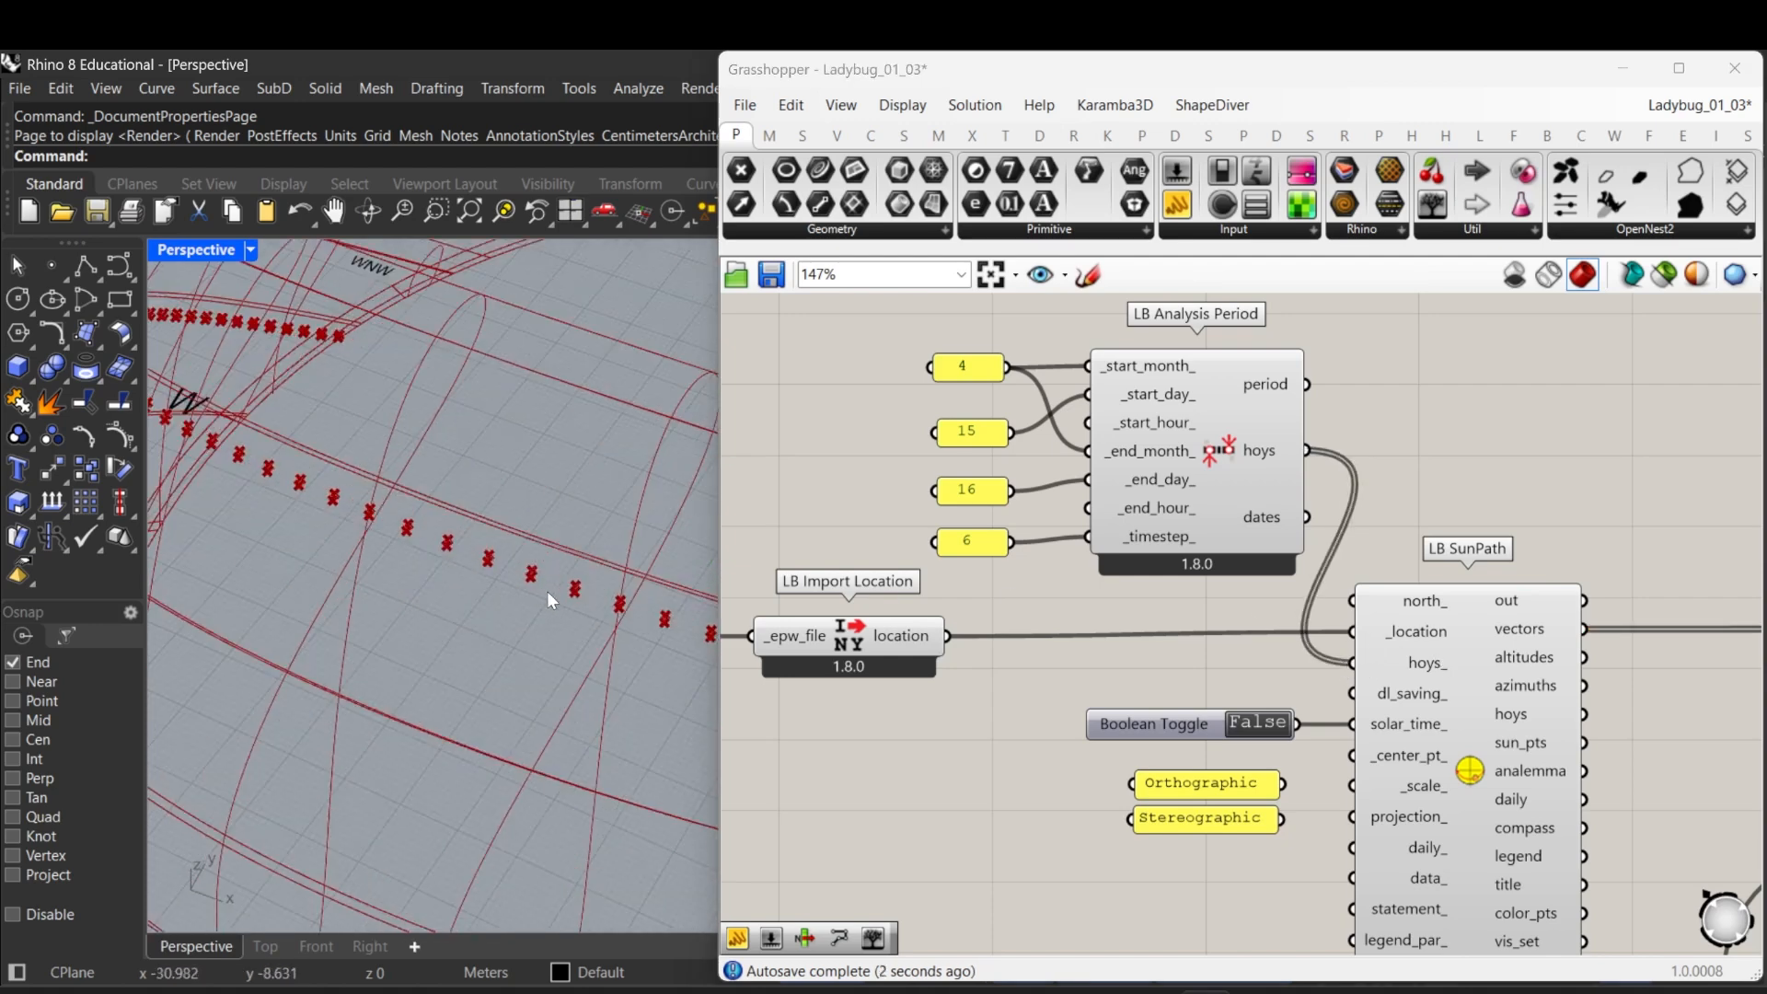
pyautogui.scroll(-5, 481, 543)
pyautogui.scroll(10, 443, 521)
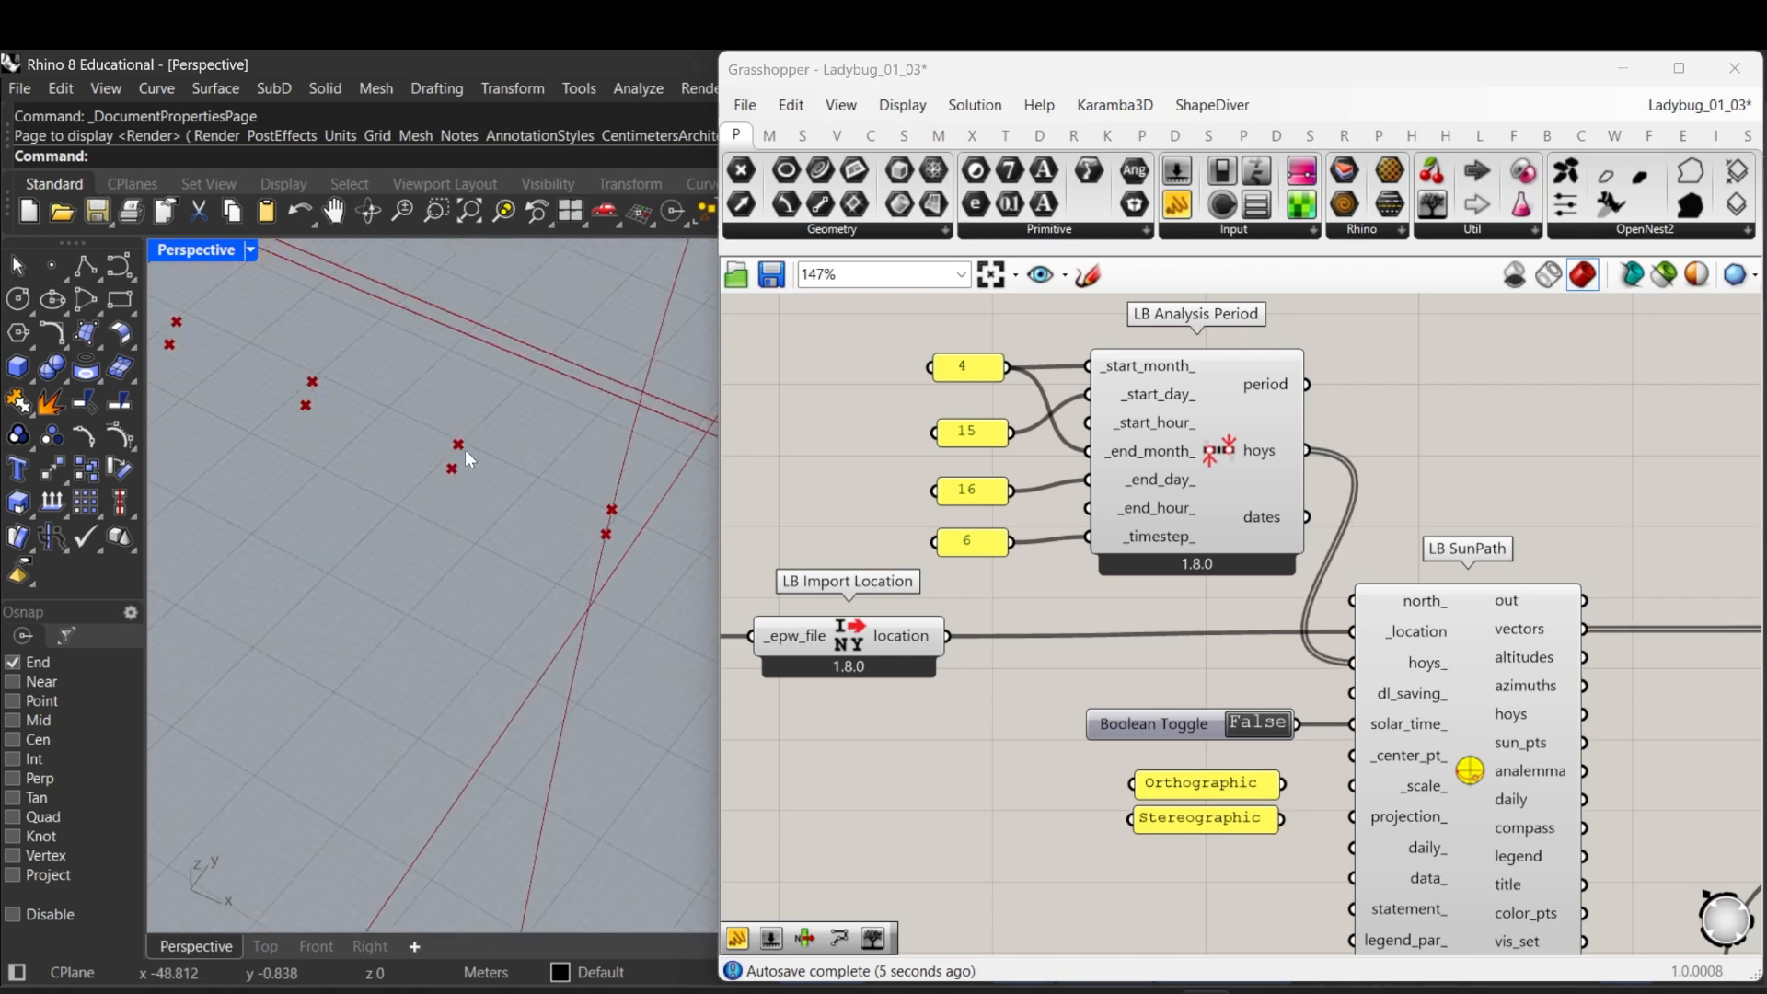
pyautogui.moveTo(563, 497)
pyautogui.mouseDown(button='right')
pyautogui.moveTo(596, 525)
pyautogui.moveTo(556, 522)
pyautogui.mouseUp(button='right')
pyautogui.scroll(-8, 561, 512)
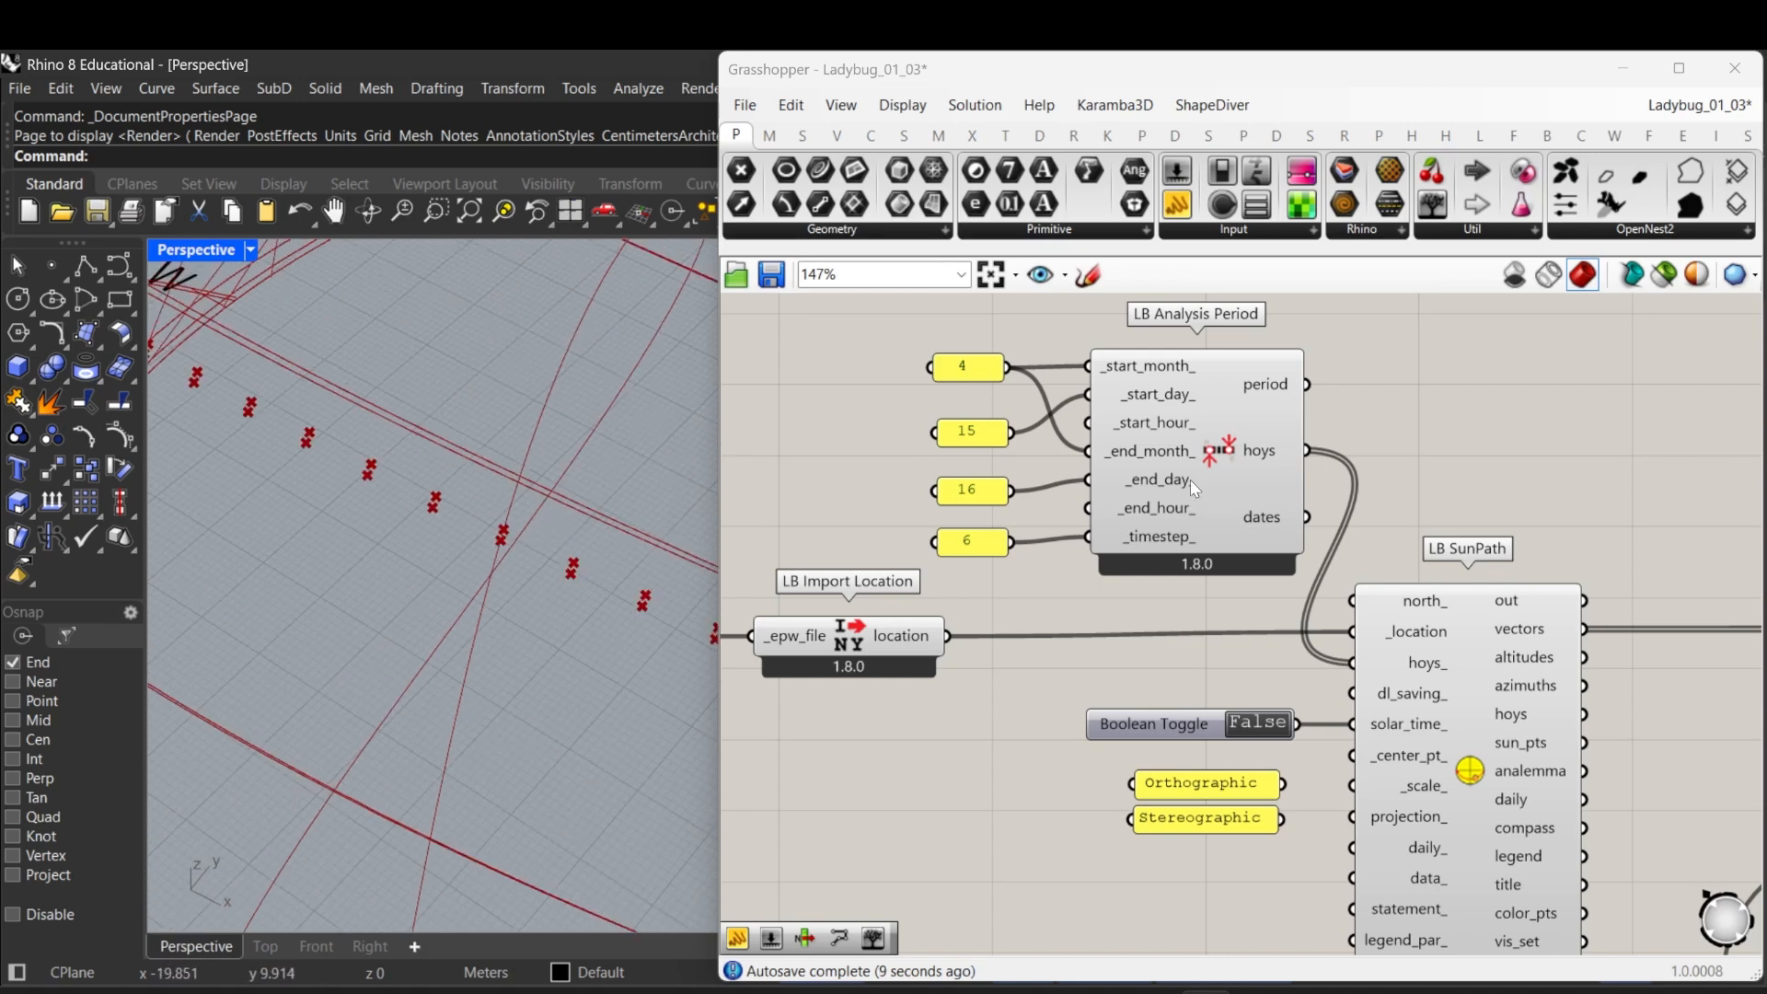
pyautogui.scroll(5, 521, 528)
pyautogui.scroll(3, 991, 479)
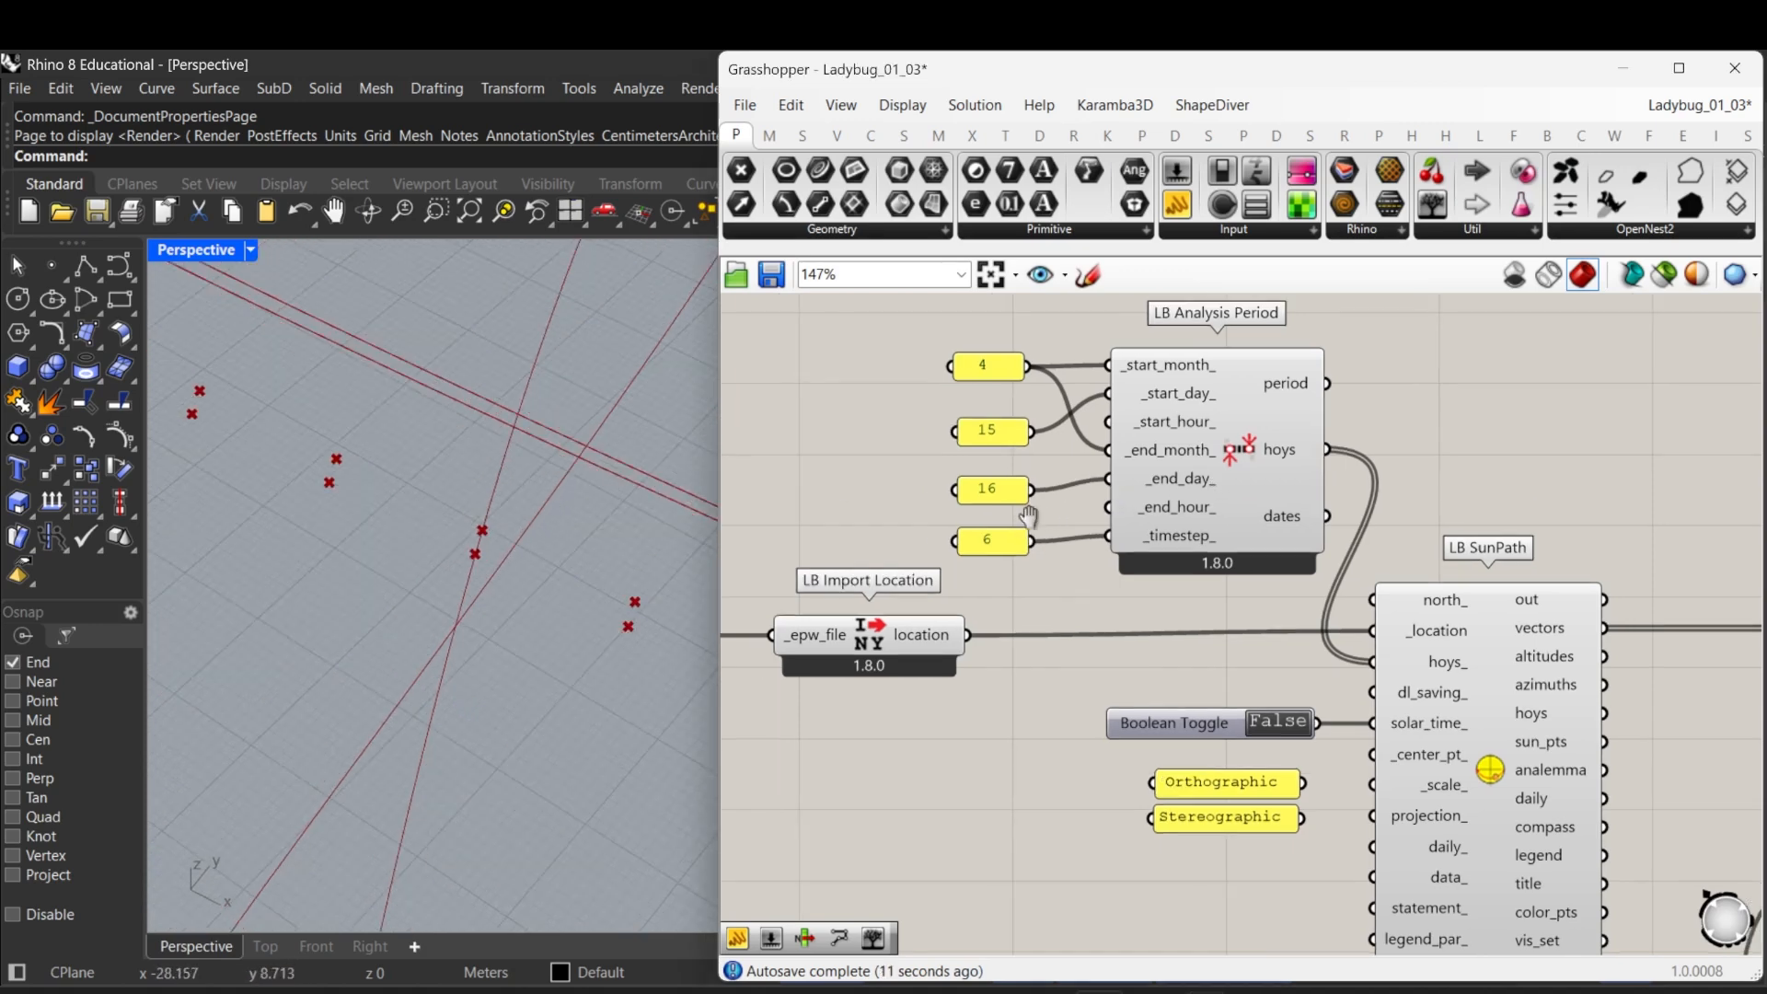
# Step: Set the panel feeding LB Analysis Period's _end_day_ input to 20
pyautogui.doubleClick(1109, 552)
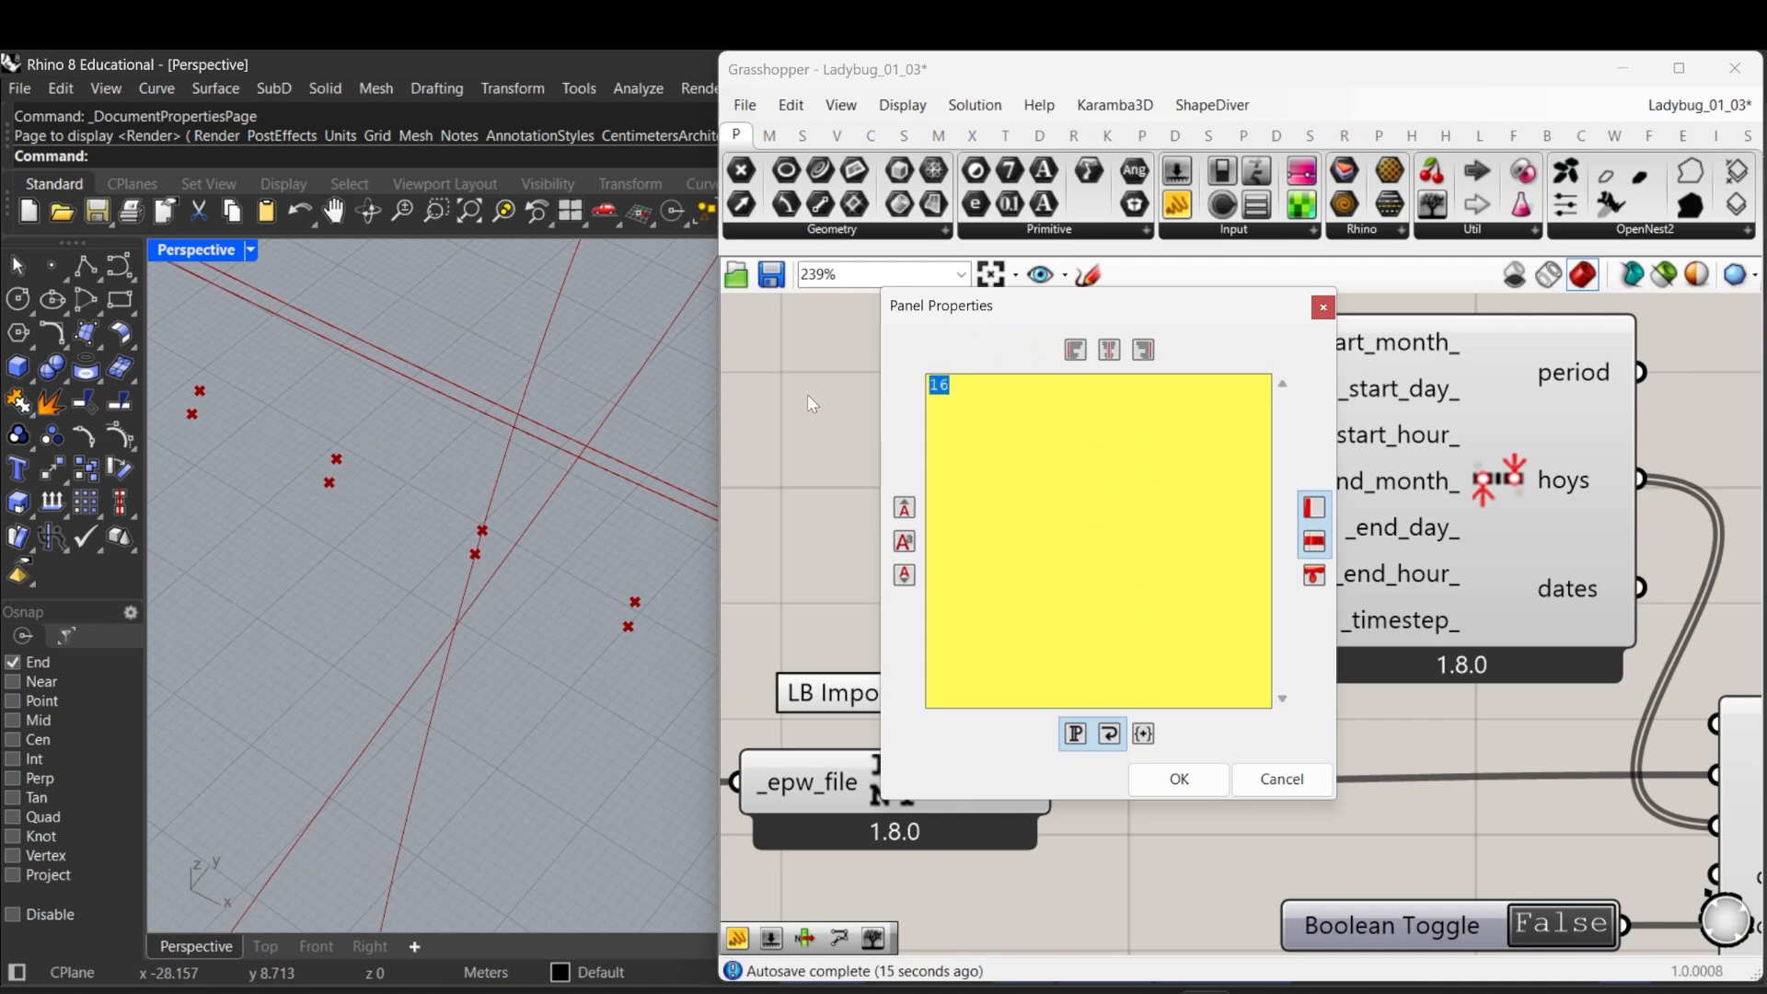
pyautogui.write('20')
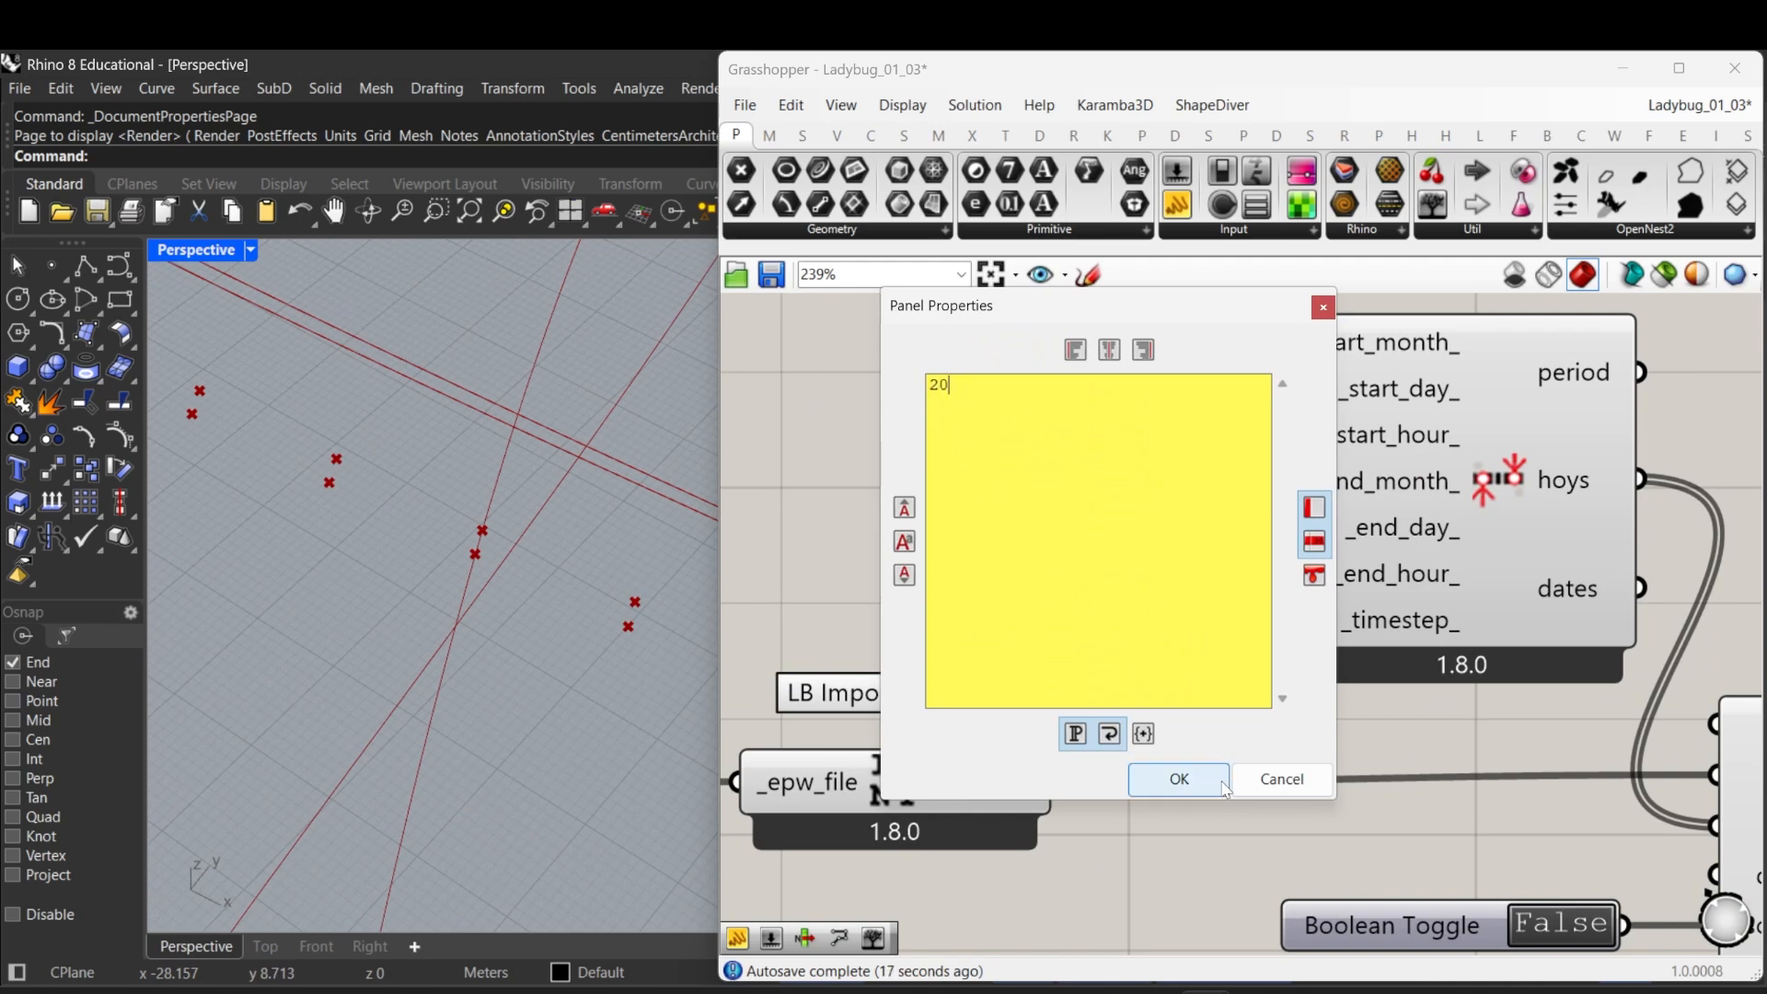
pyautogui.click(1179, 779)
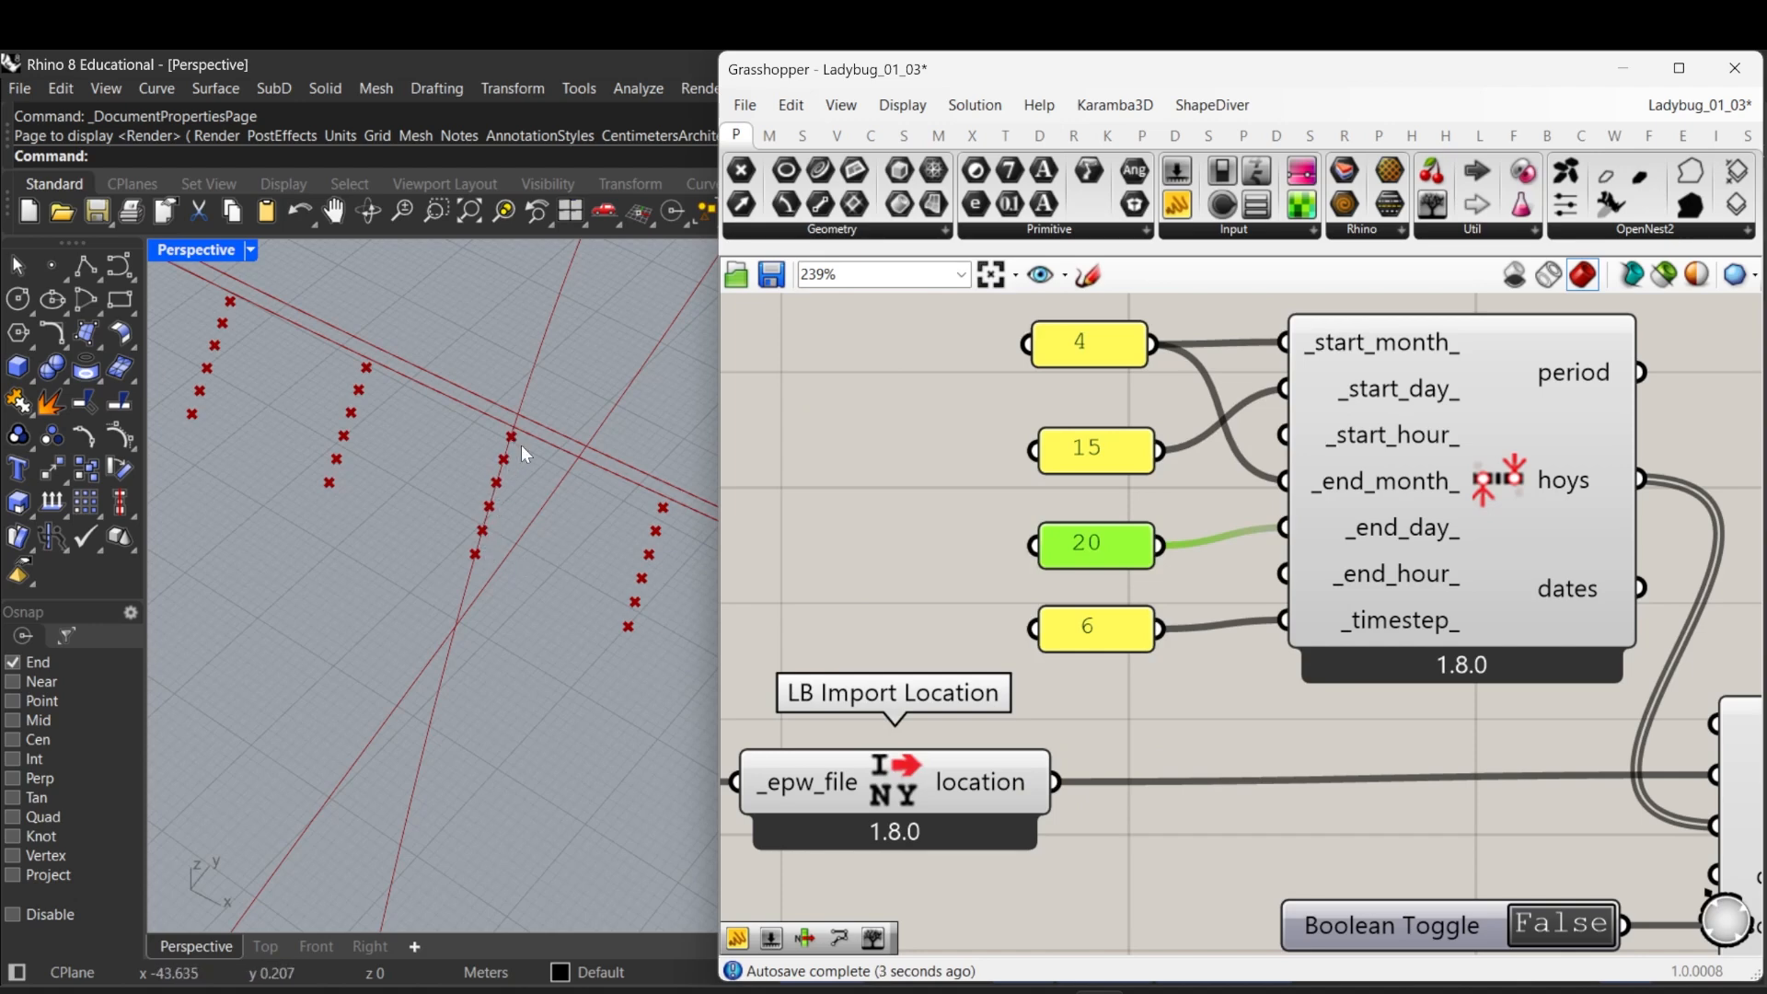
# Step: Create a separate end month panel from the 4 panel, set it to 5, and connect it to LB Analysis Period's _end_month_ input
pyautogui.scroll(-6, 506, 539)
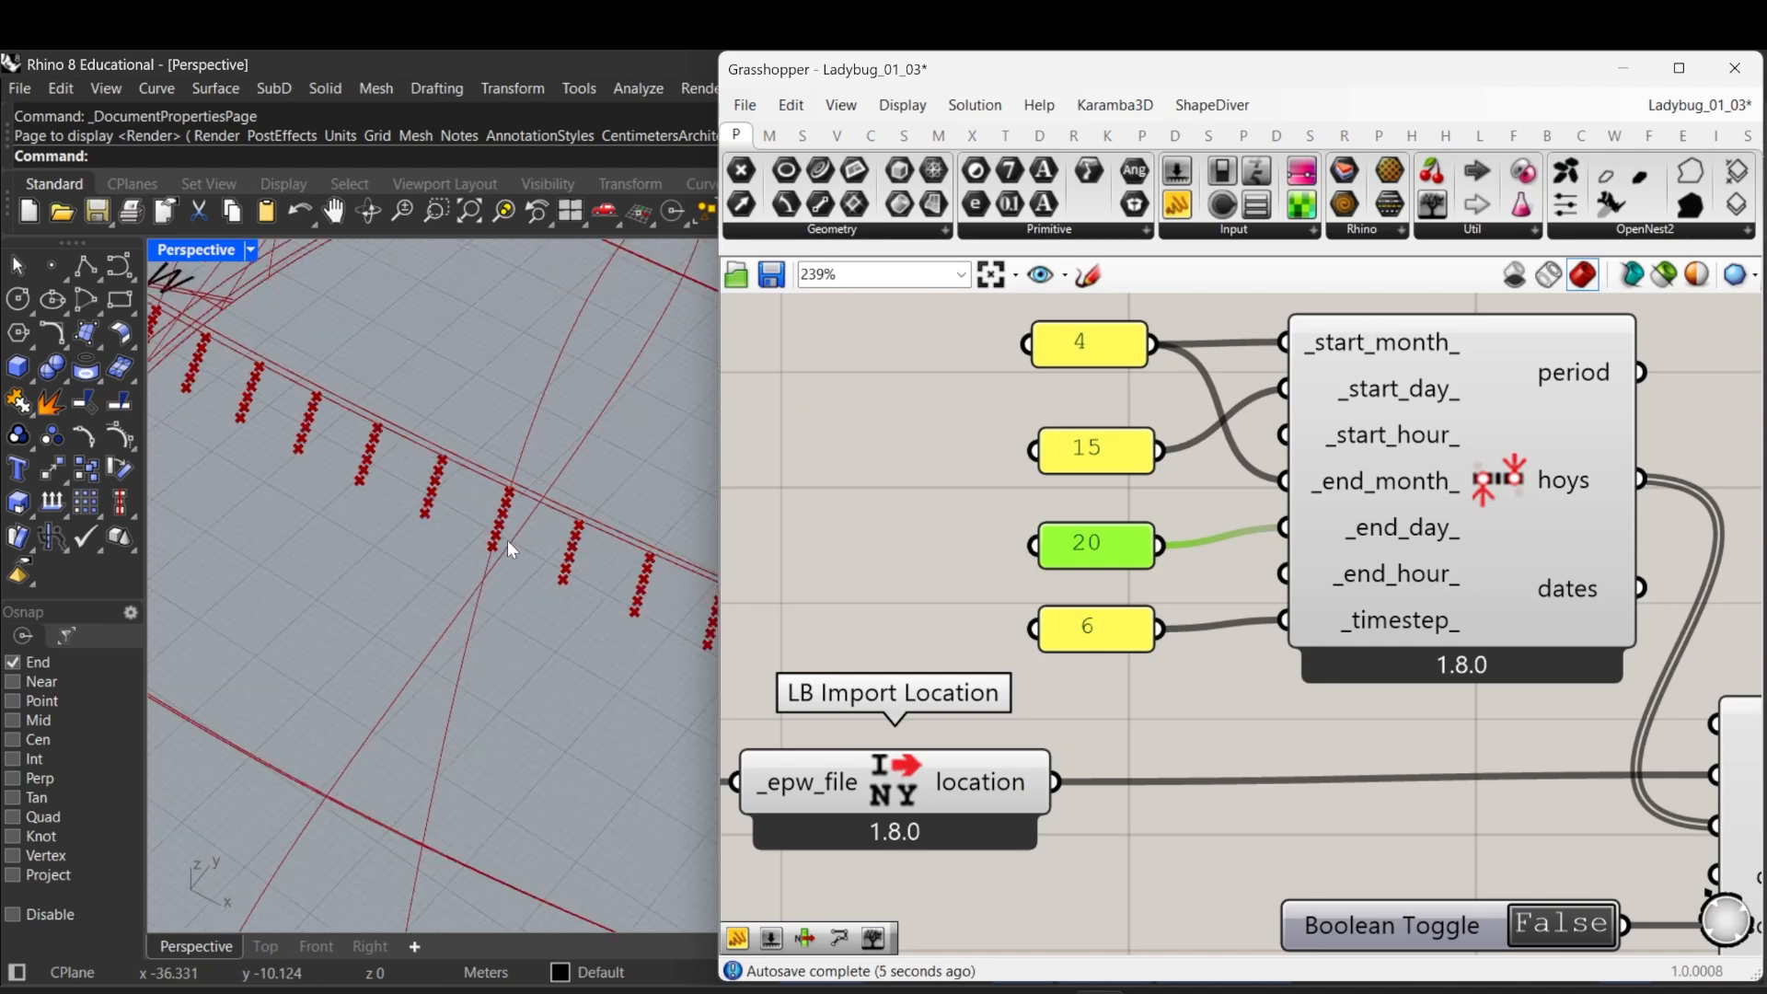
pyautogui.moveTo(506, 539); pyautogui.dragTo(566, 633, button='right')
pyautogui.scroll(-5, 497, 546)
pyautogui.scroll(10, 566, 633)
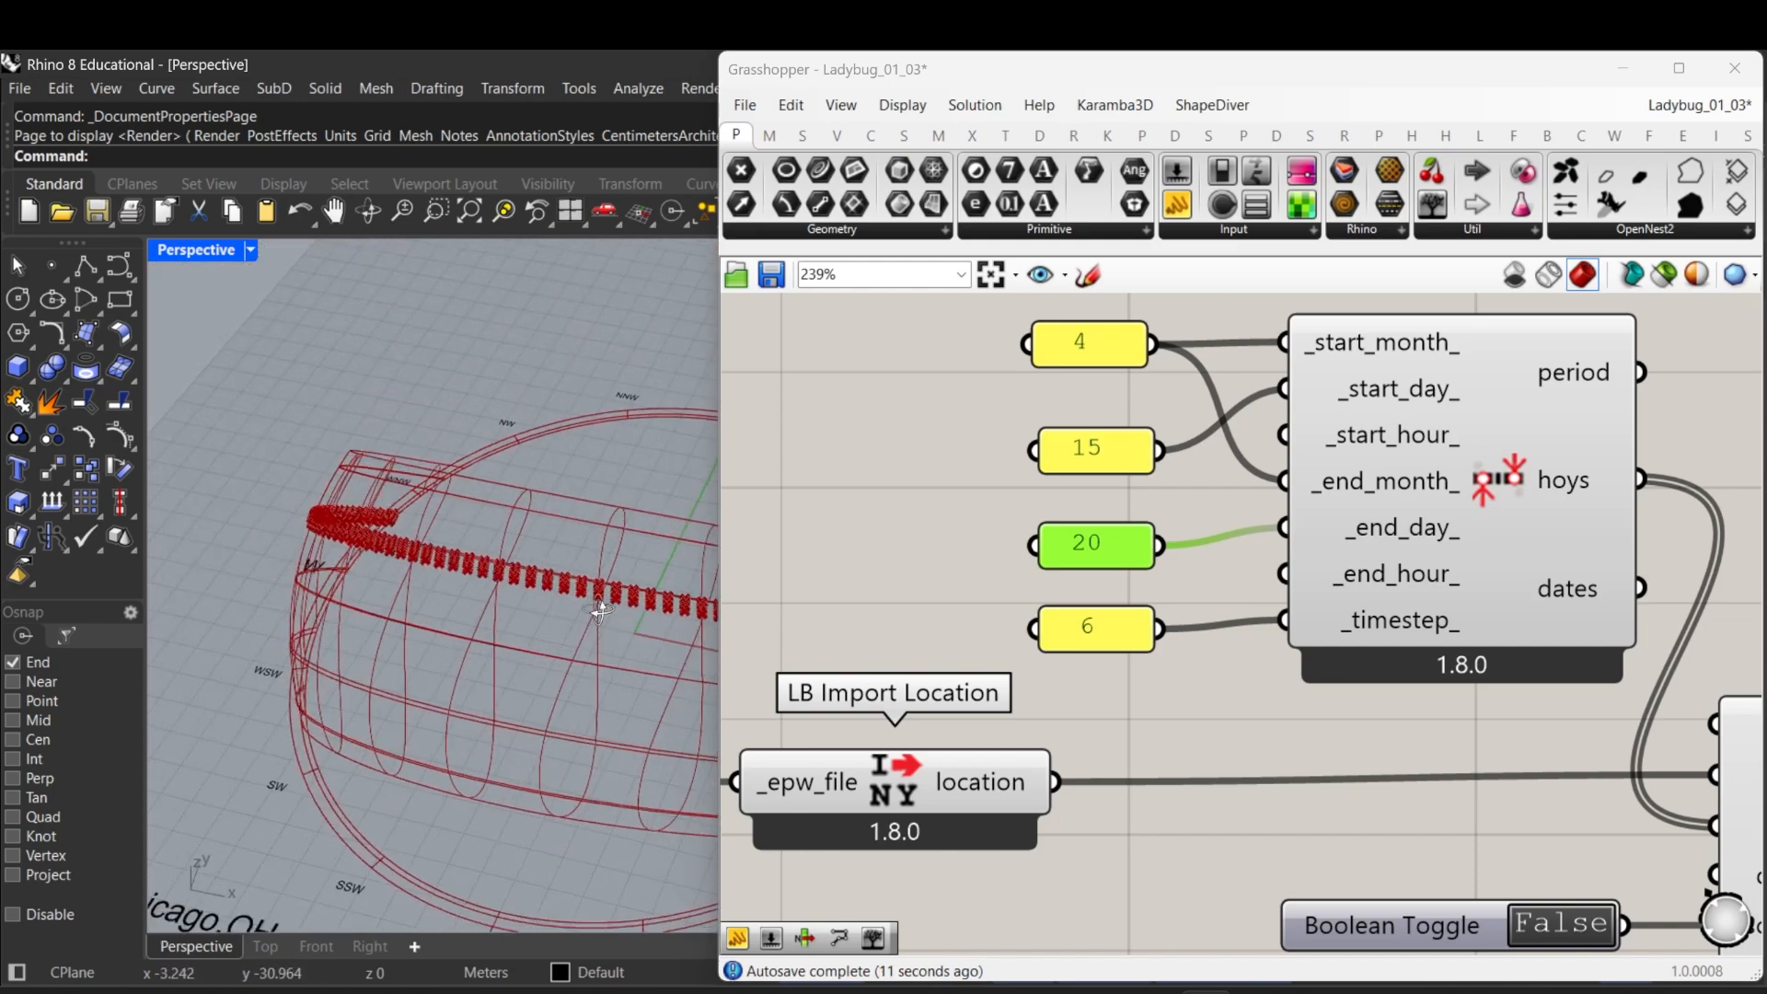
pyautogui.scroll(8, 554, 577)
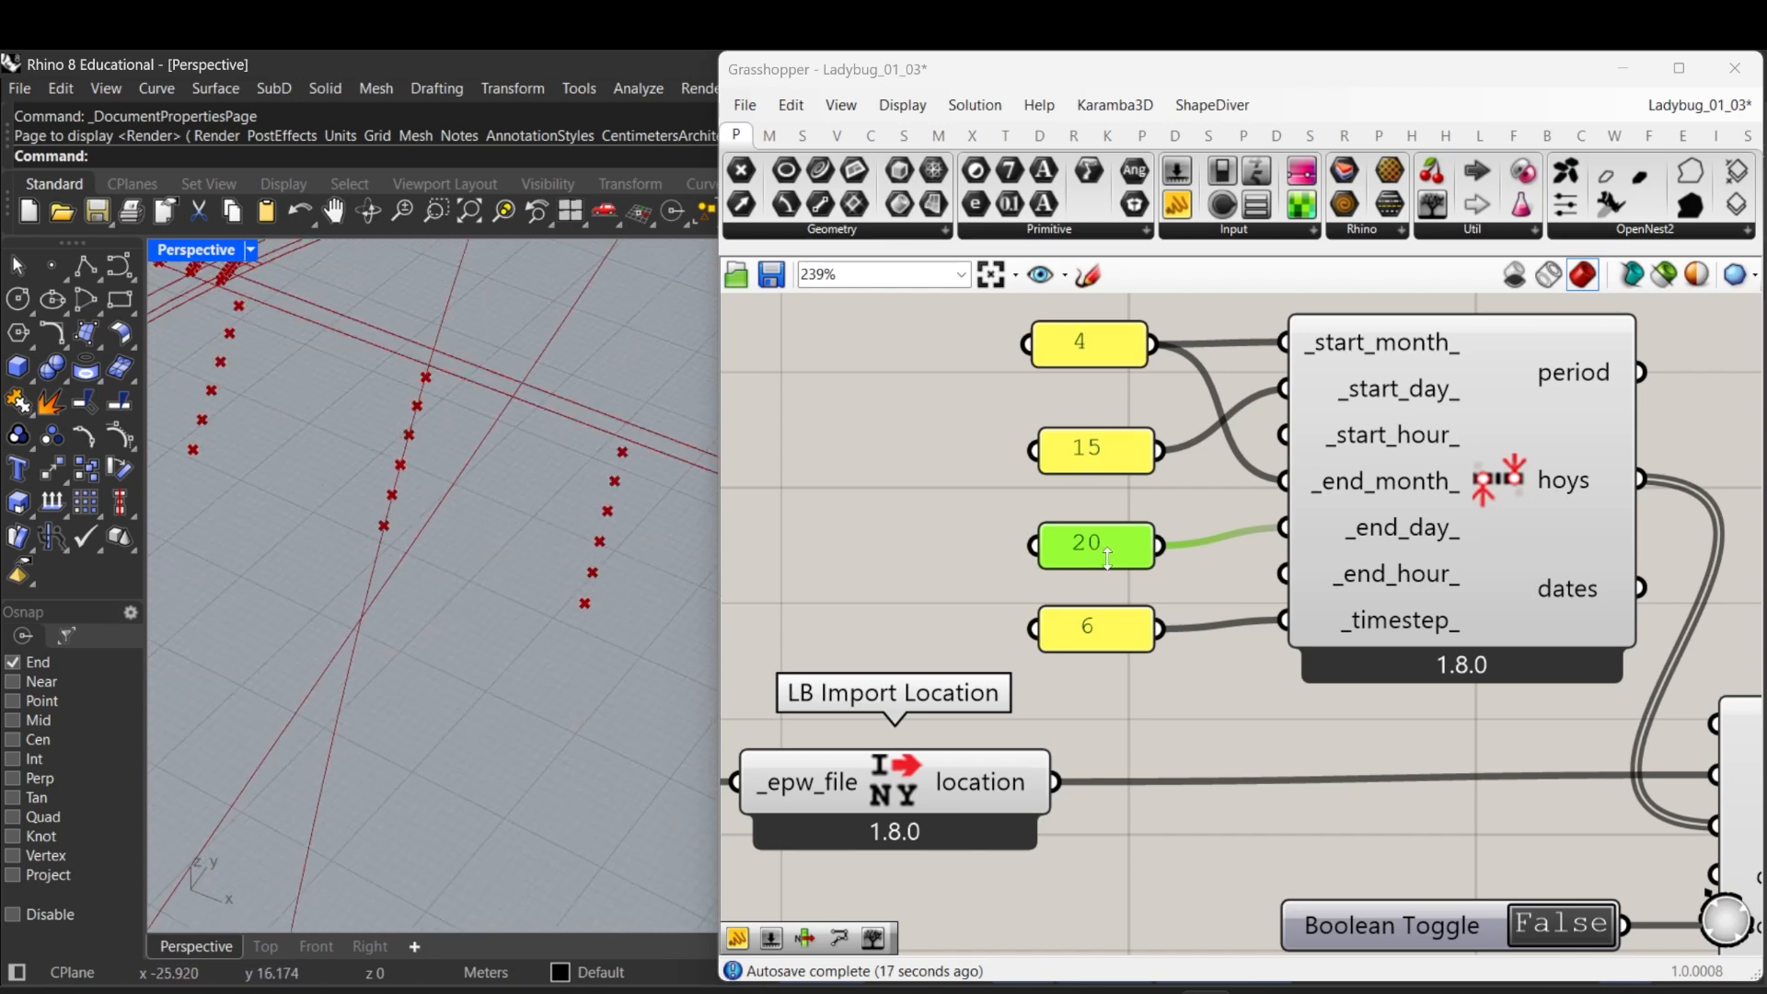
pyautogui.moveTo(1123, 489); pyautogui.dragTo(1129, 516, button='right')
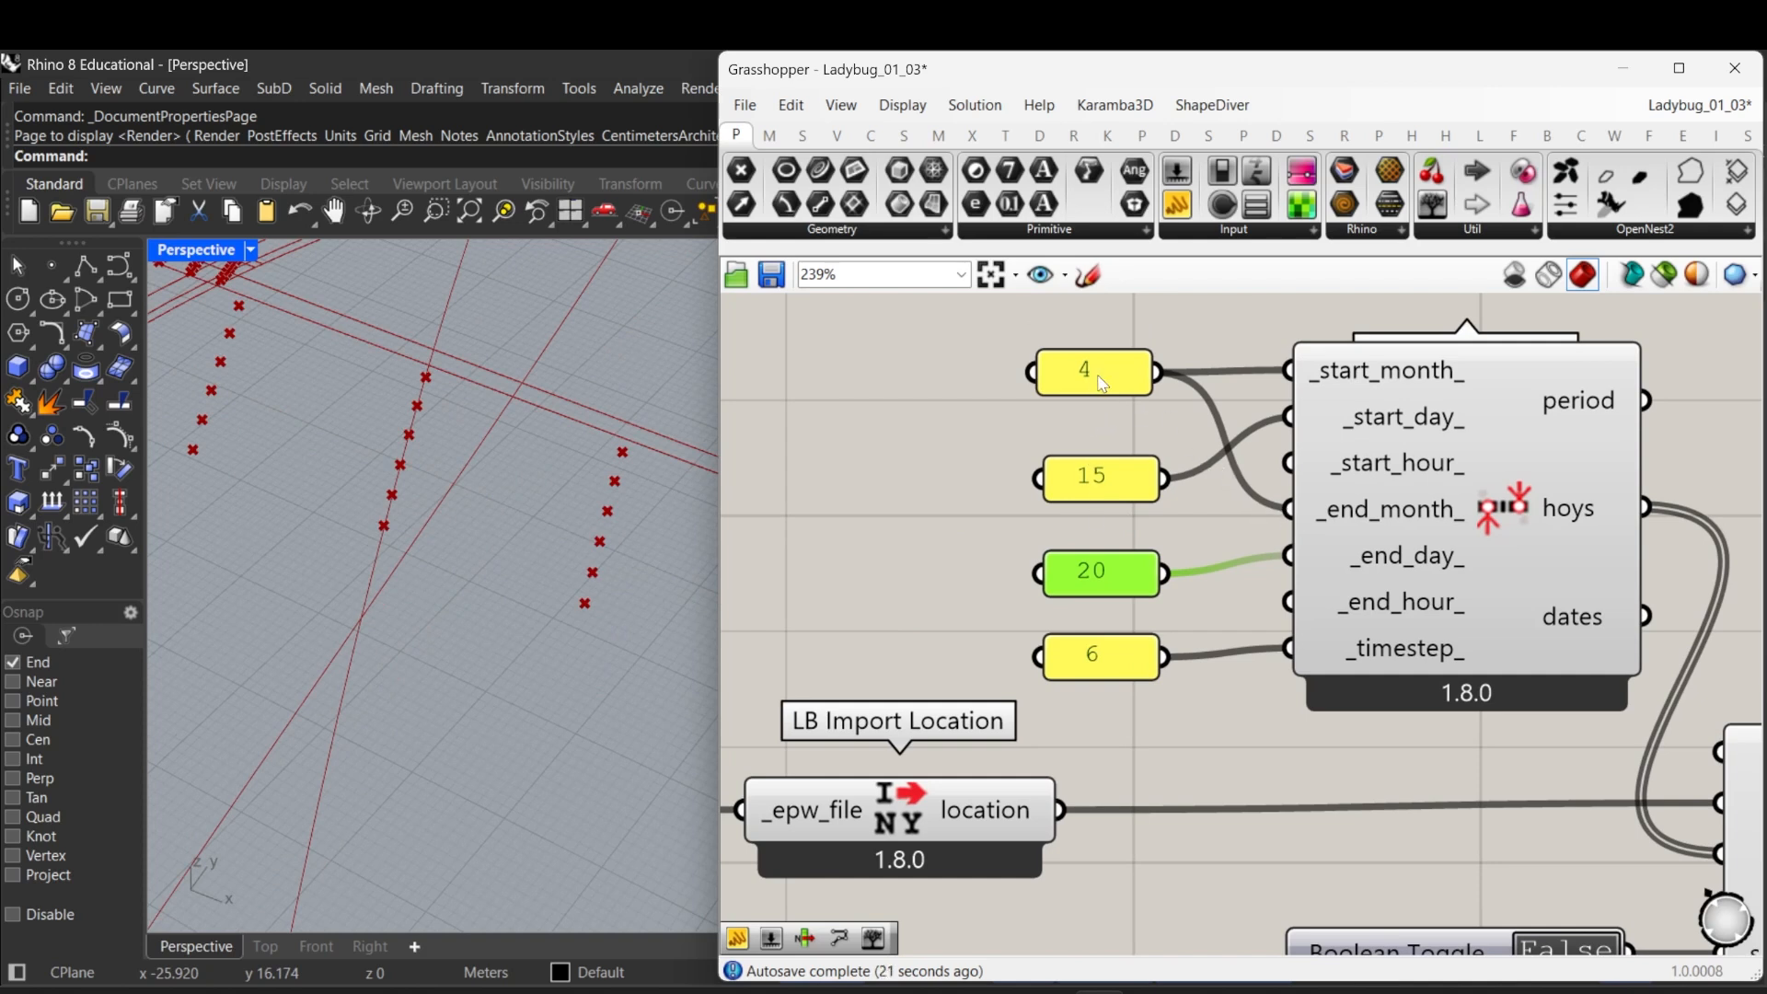
pyautogui.moveTo(1103, 382)
pyautogui.mouseDown()
pyautogui.moveTo(1104, 351)
pyautogui.moveTo(1096, 412)
pyautogui.mouseUp()
pyautogui.doubleClick(1096, 412)
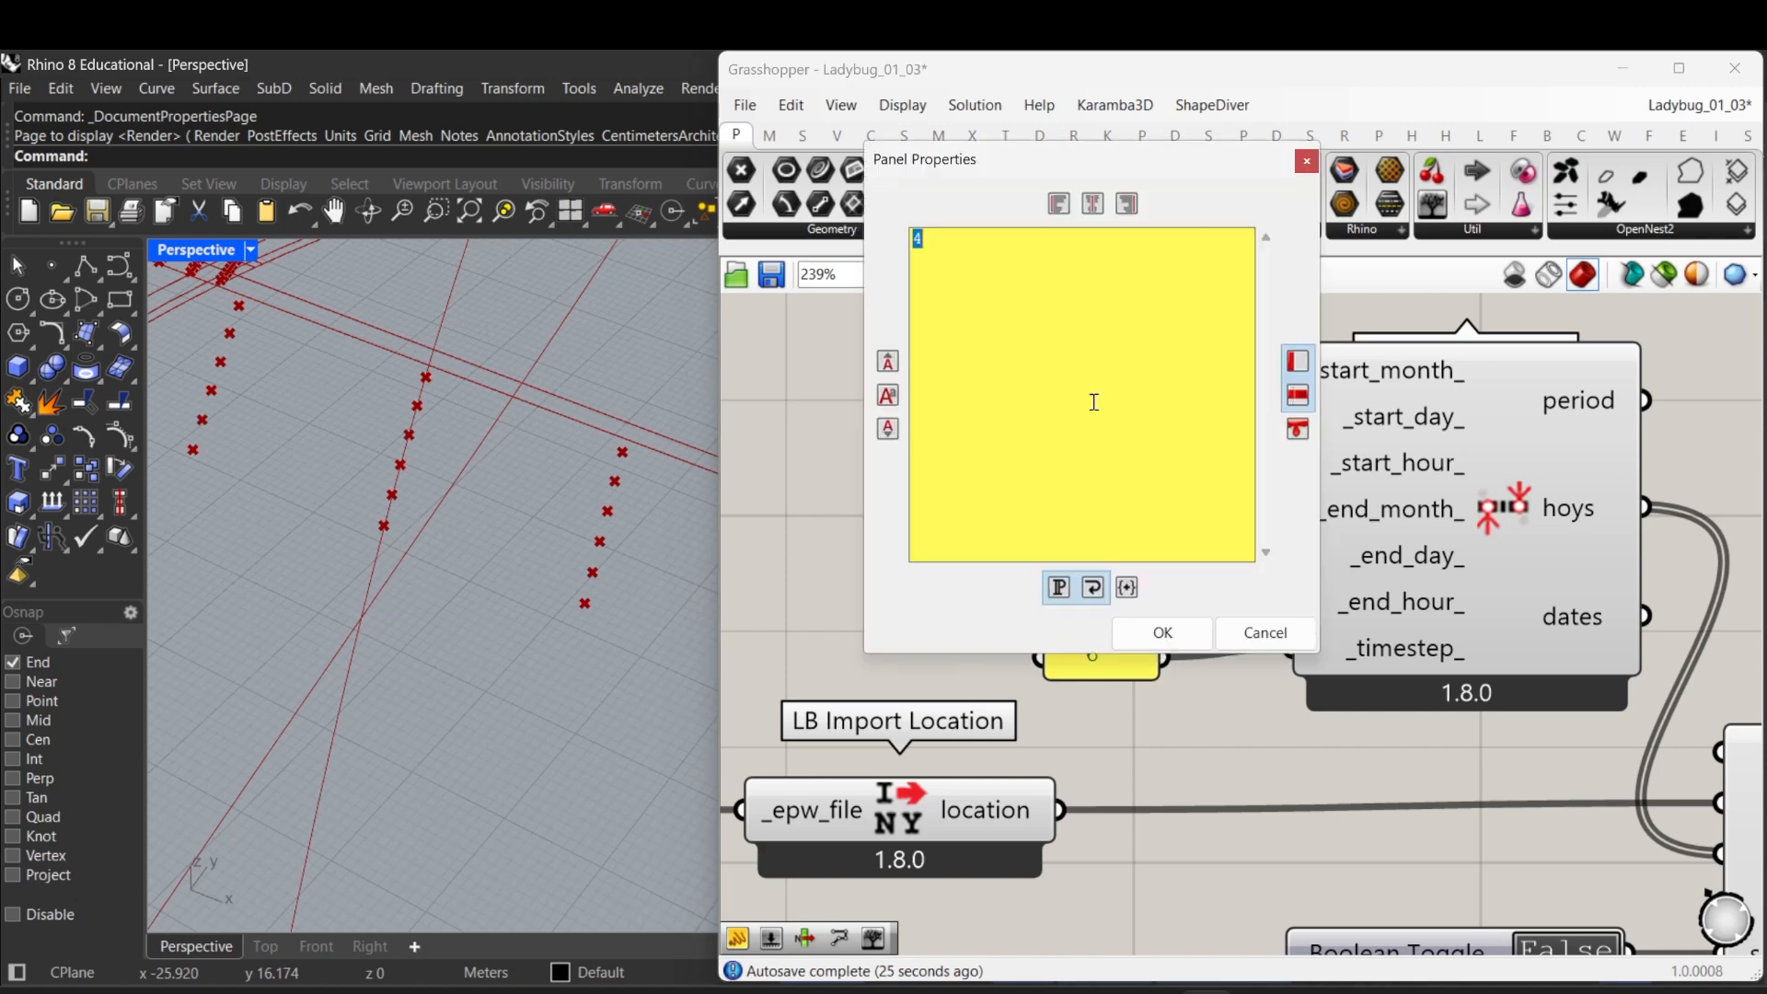
pyautogui.write('5')
pyautogui.click(1162, 632)
pyautogui.moveTo(1163, 402); pyautogui.dragTo(1290, 508)
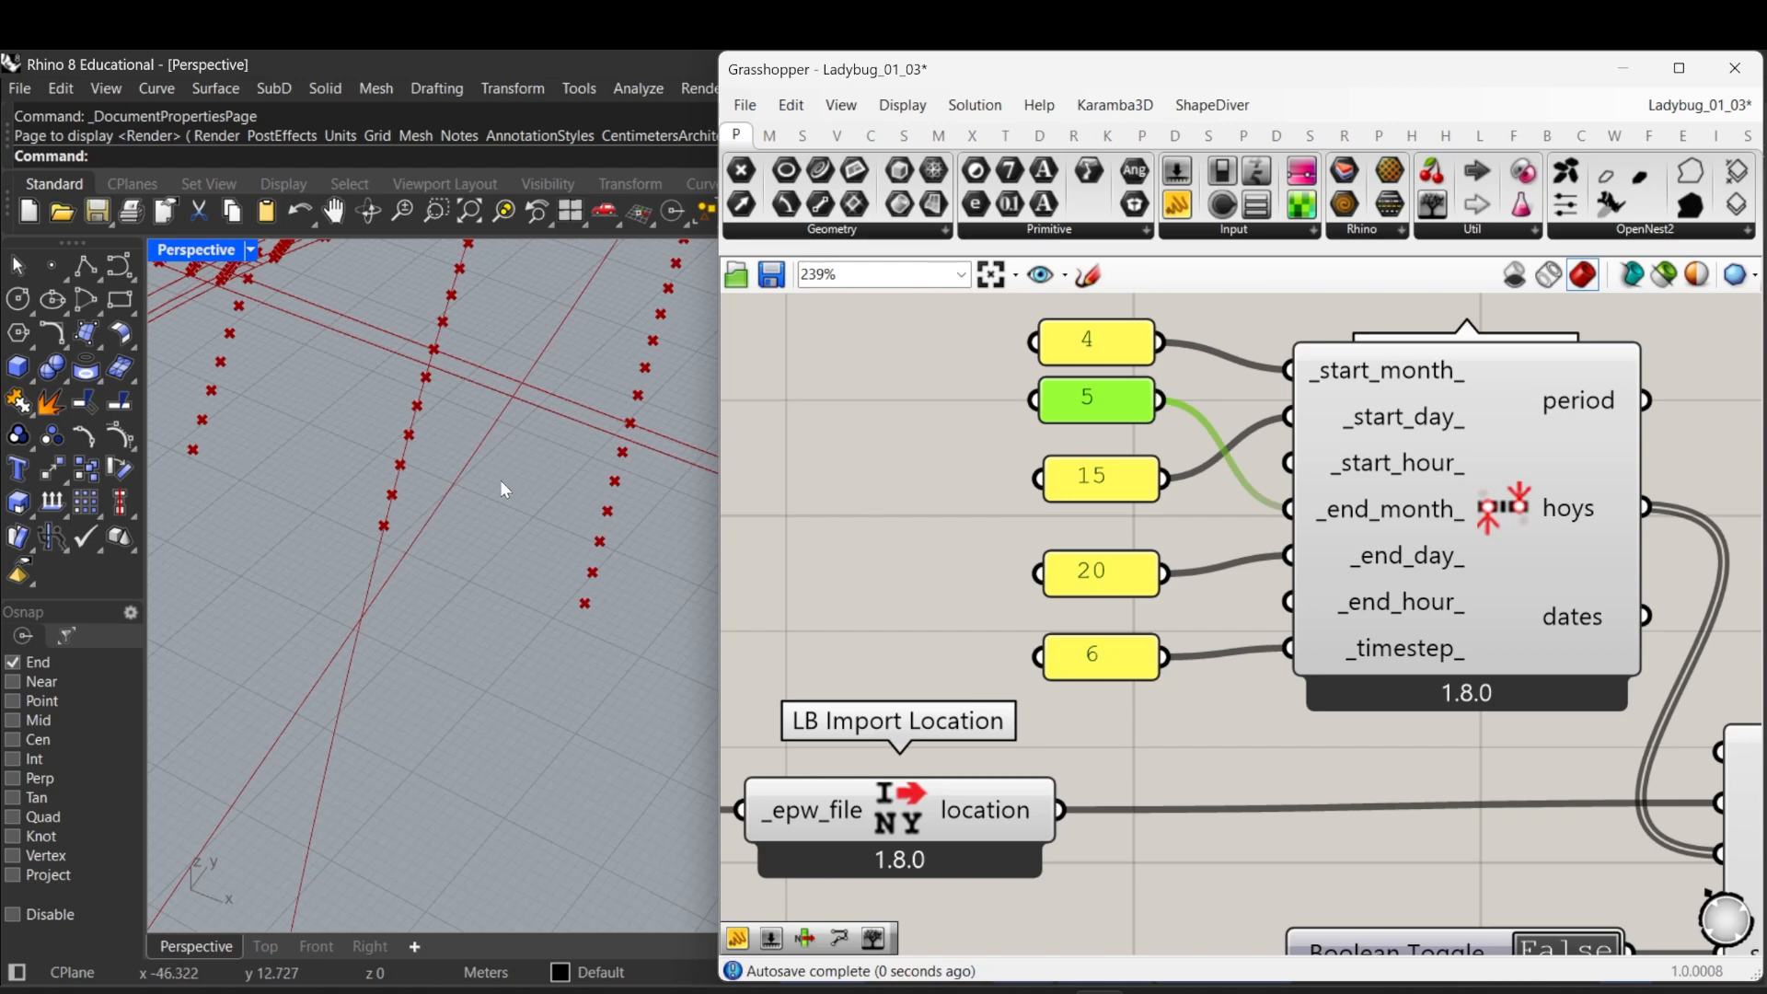
# Step: Move the 5 panel slightly down, closer to the 15 panel
pyautogui.scroll(-5, 513, 502)
pyautogui.scroll(5, 525, 508)
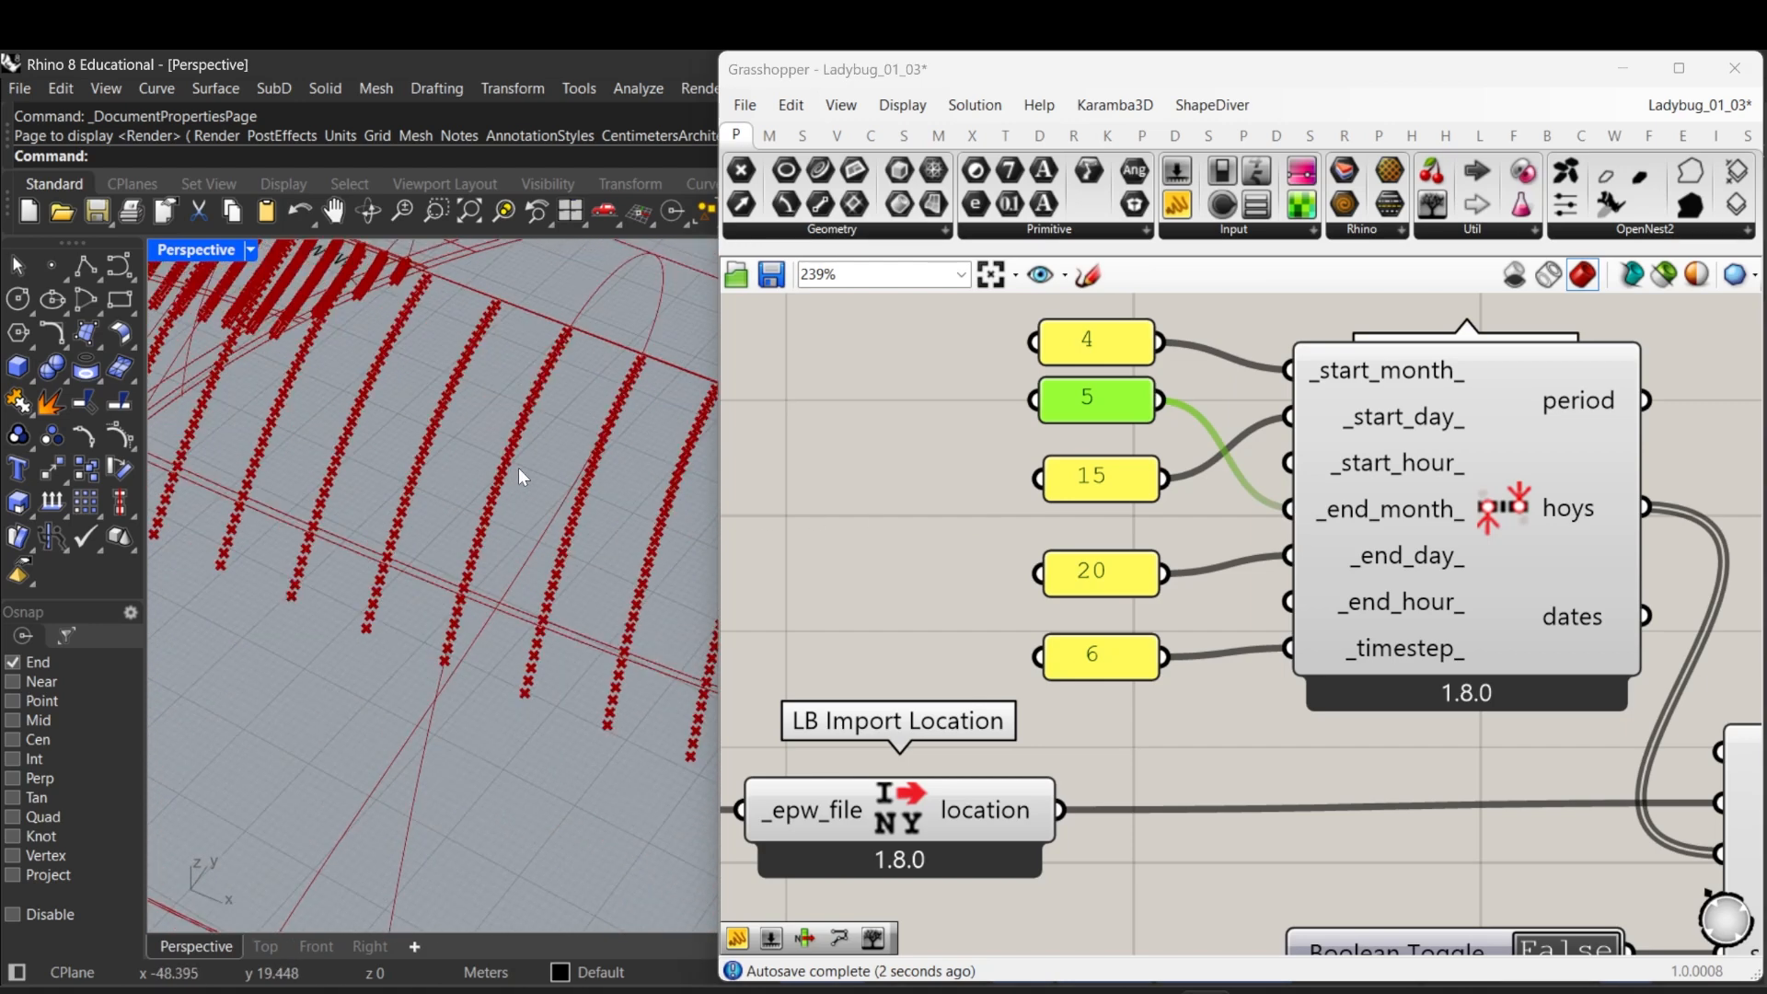
pyautogui.scroll(-3, 524, 506)
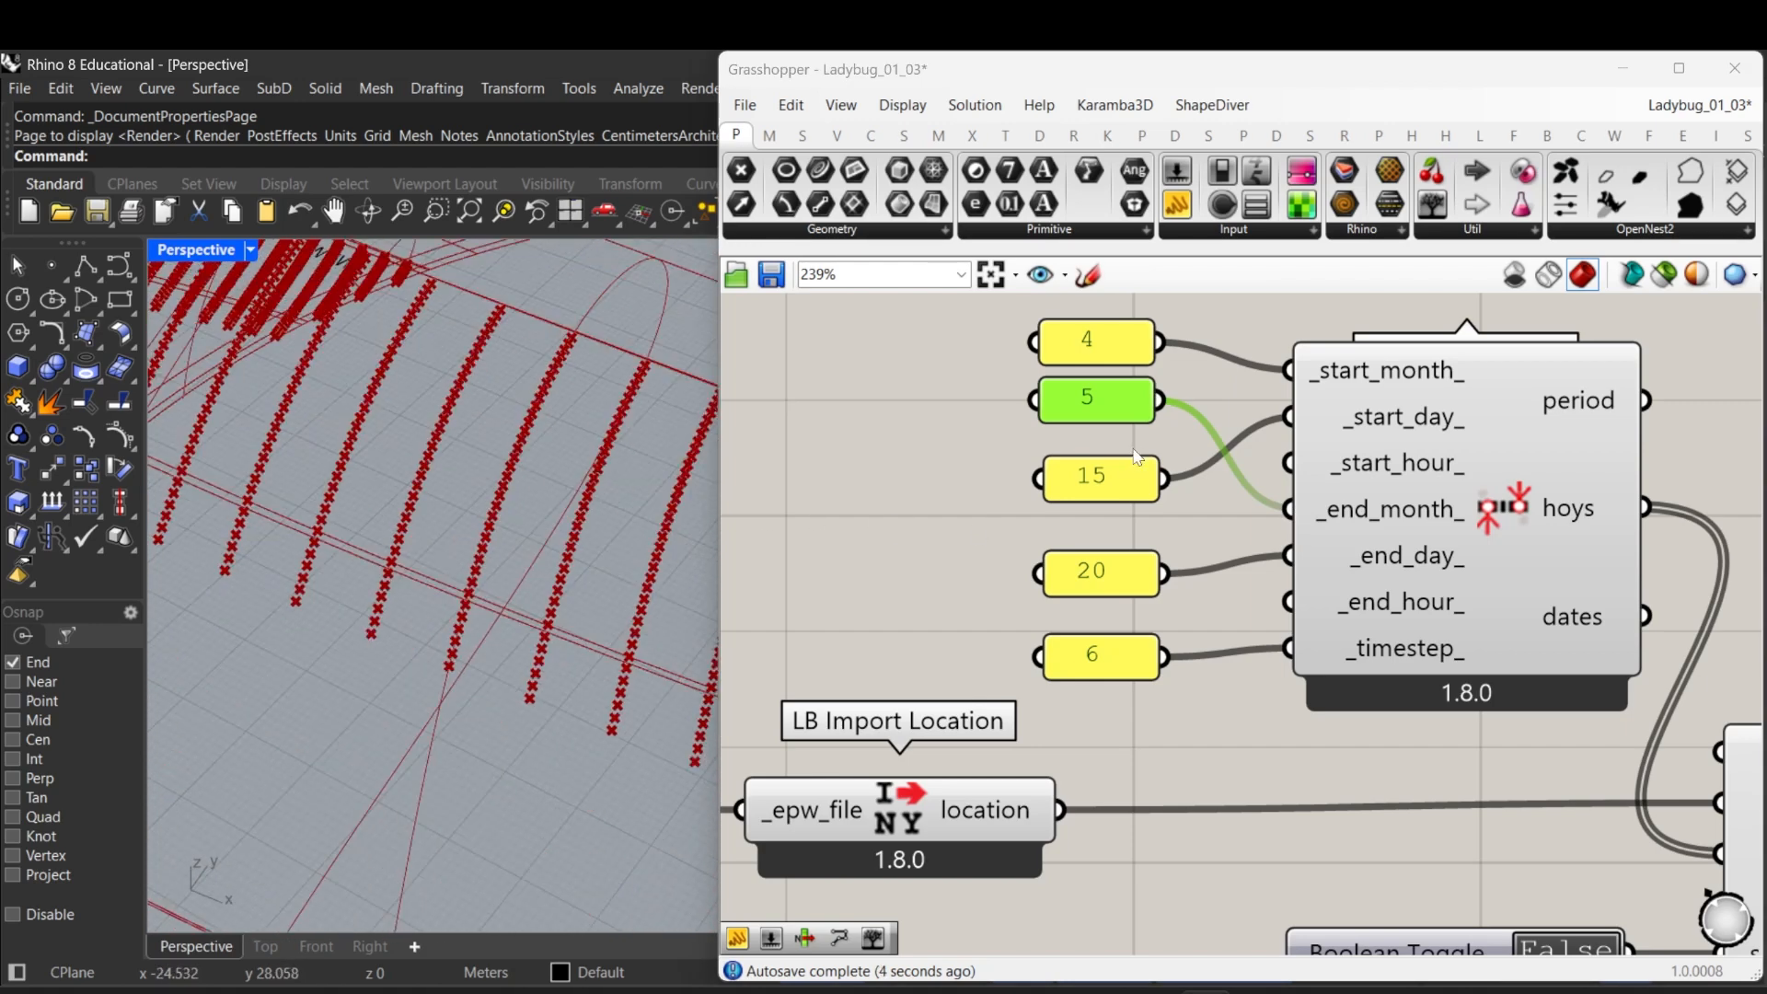
pyautogui.moveTo(1133, 413); pyautogui.dragTo(1133, 430)
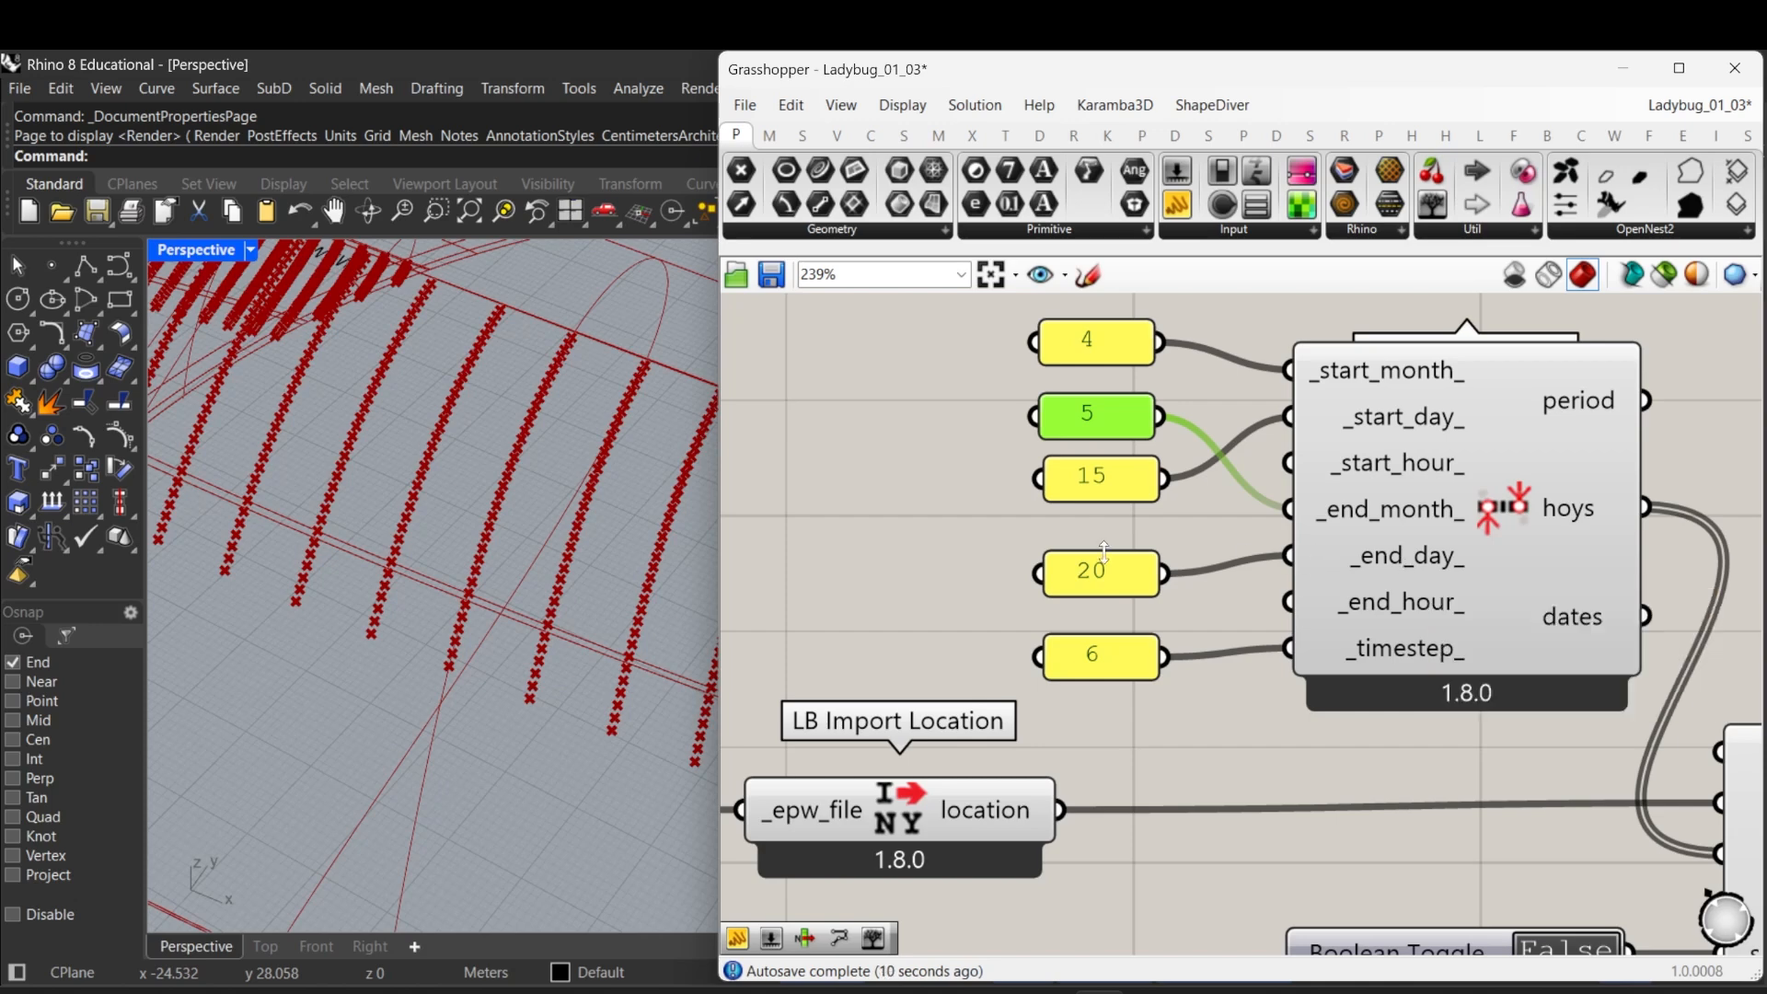
# Step: Examine the rows of sun position points for the extended analysis period from several angles in the Rhino viewport
pyautogui.scroll(-1, 605, 534)
pyautogui.scroll(5, 556, 528)
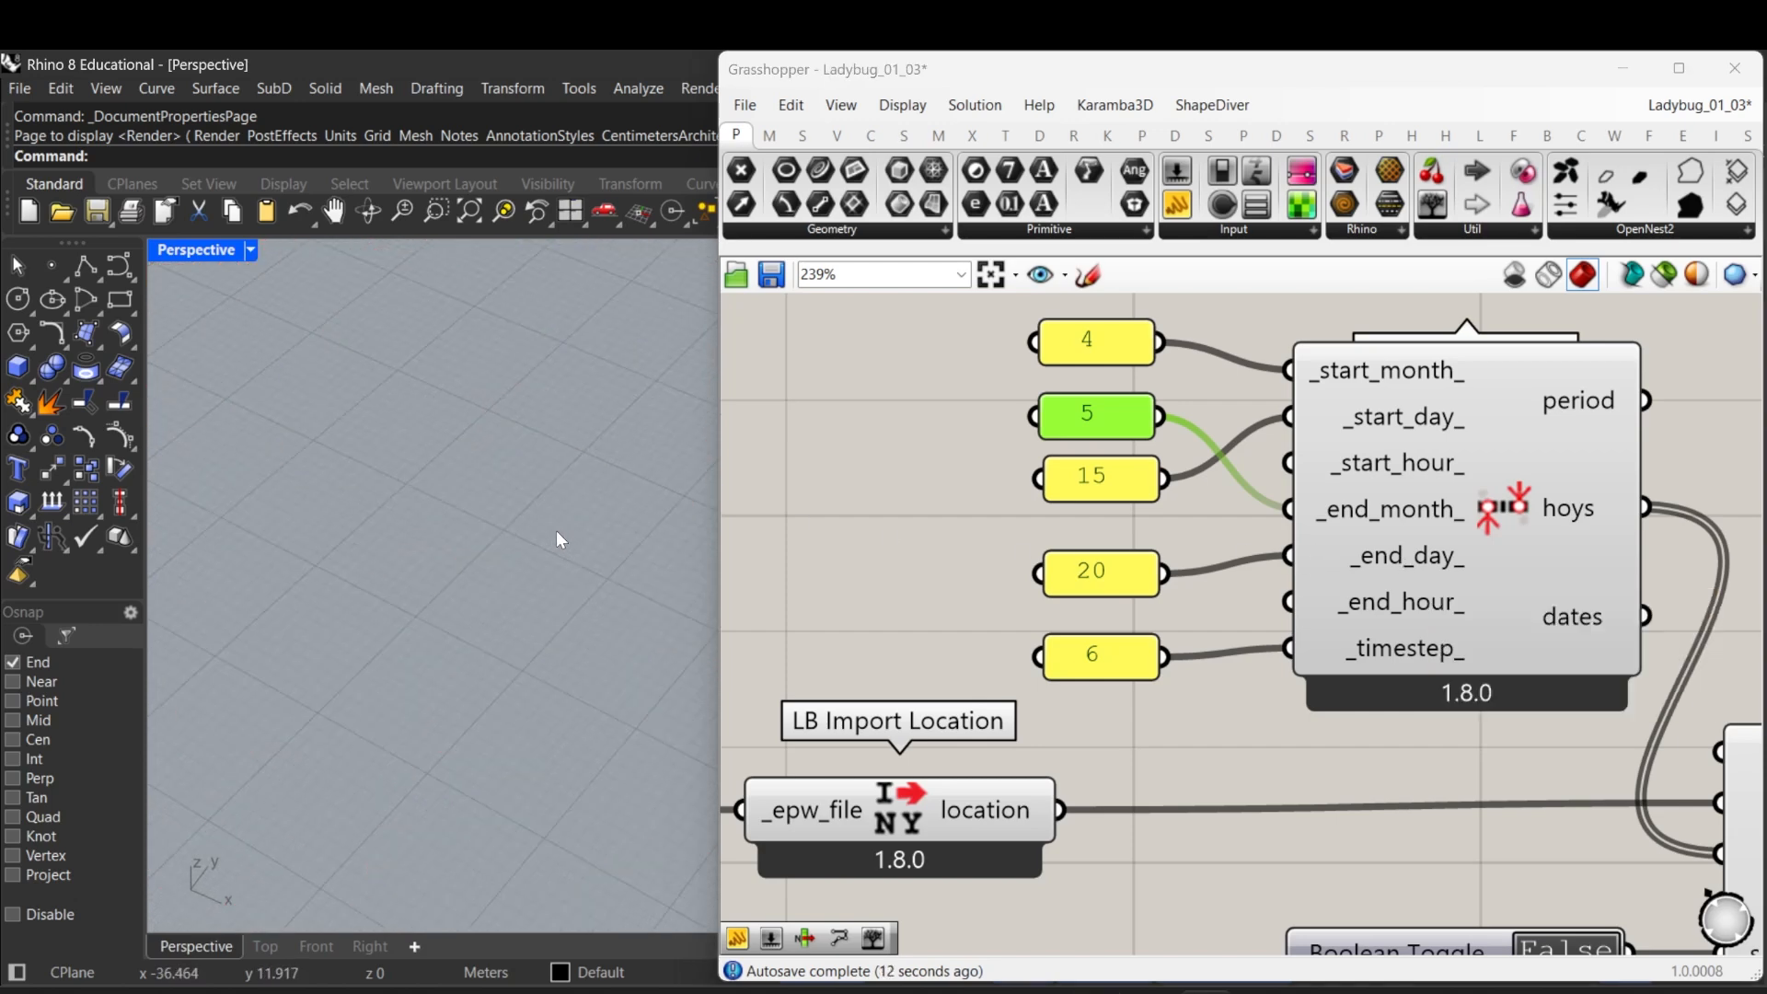
pyautogui.scroll(-4, 519, 504)
pyautogui.scroll(2, 519, 504)
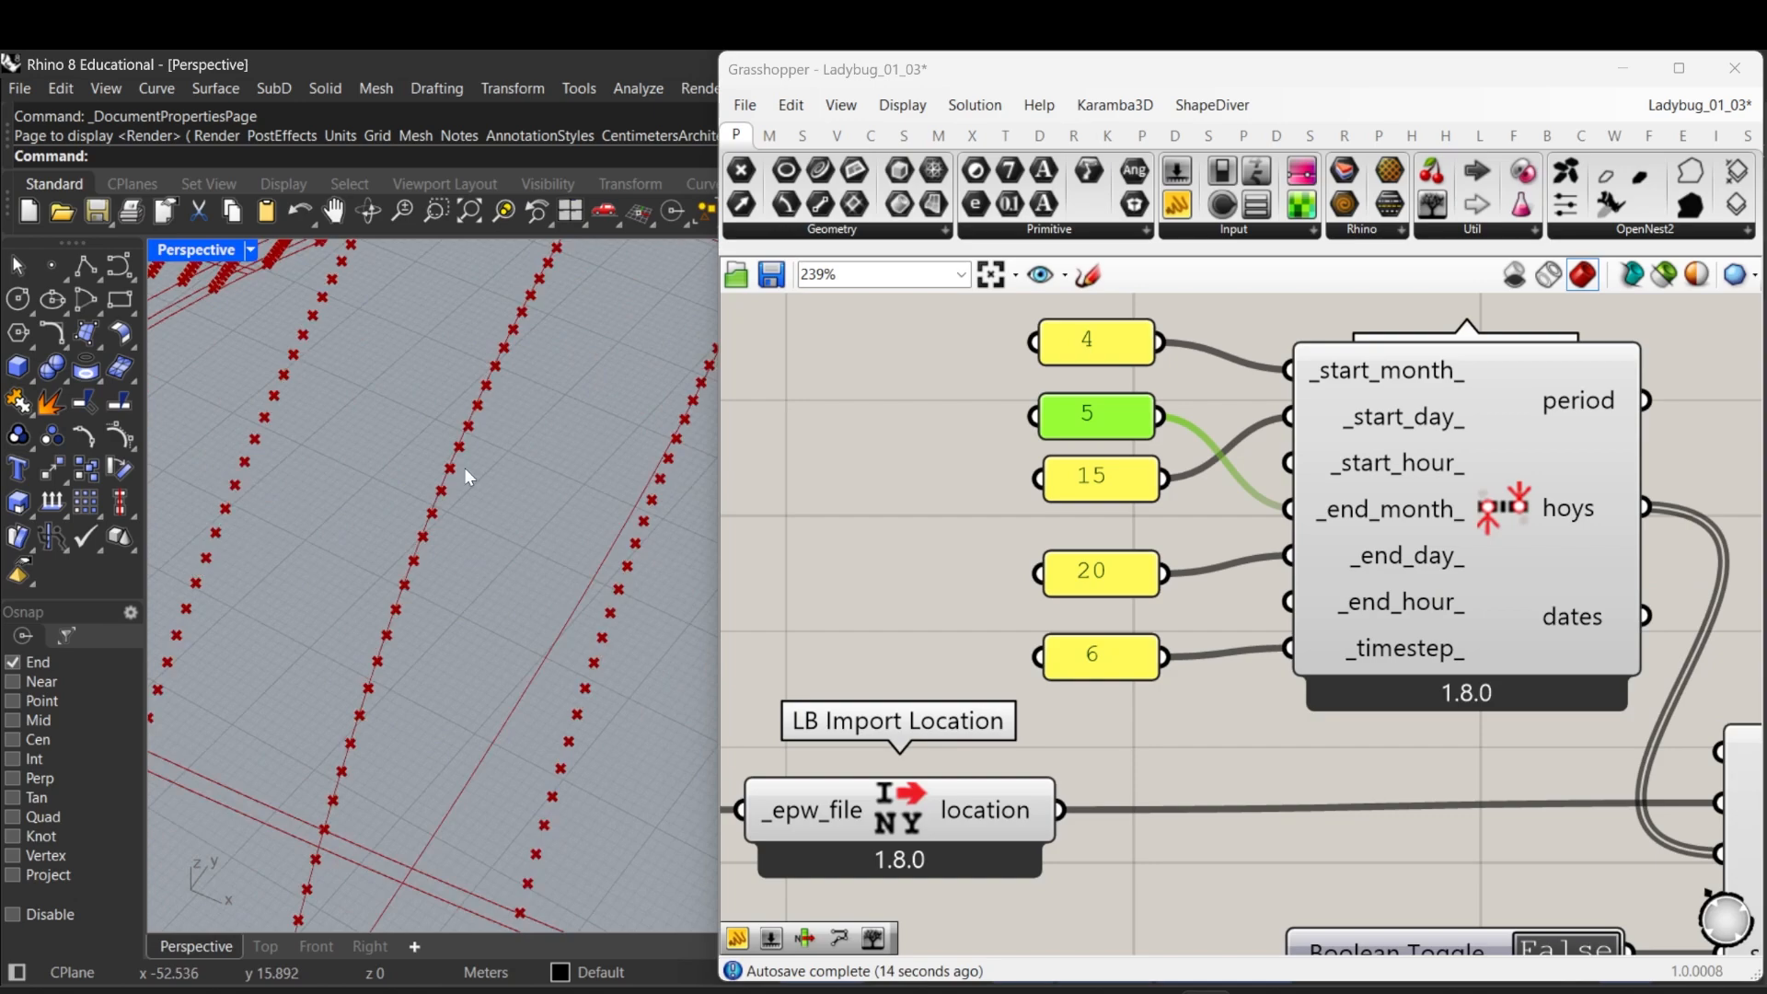
pyautogui.scroll(-4, 418, 471)
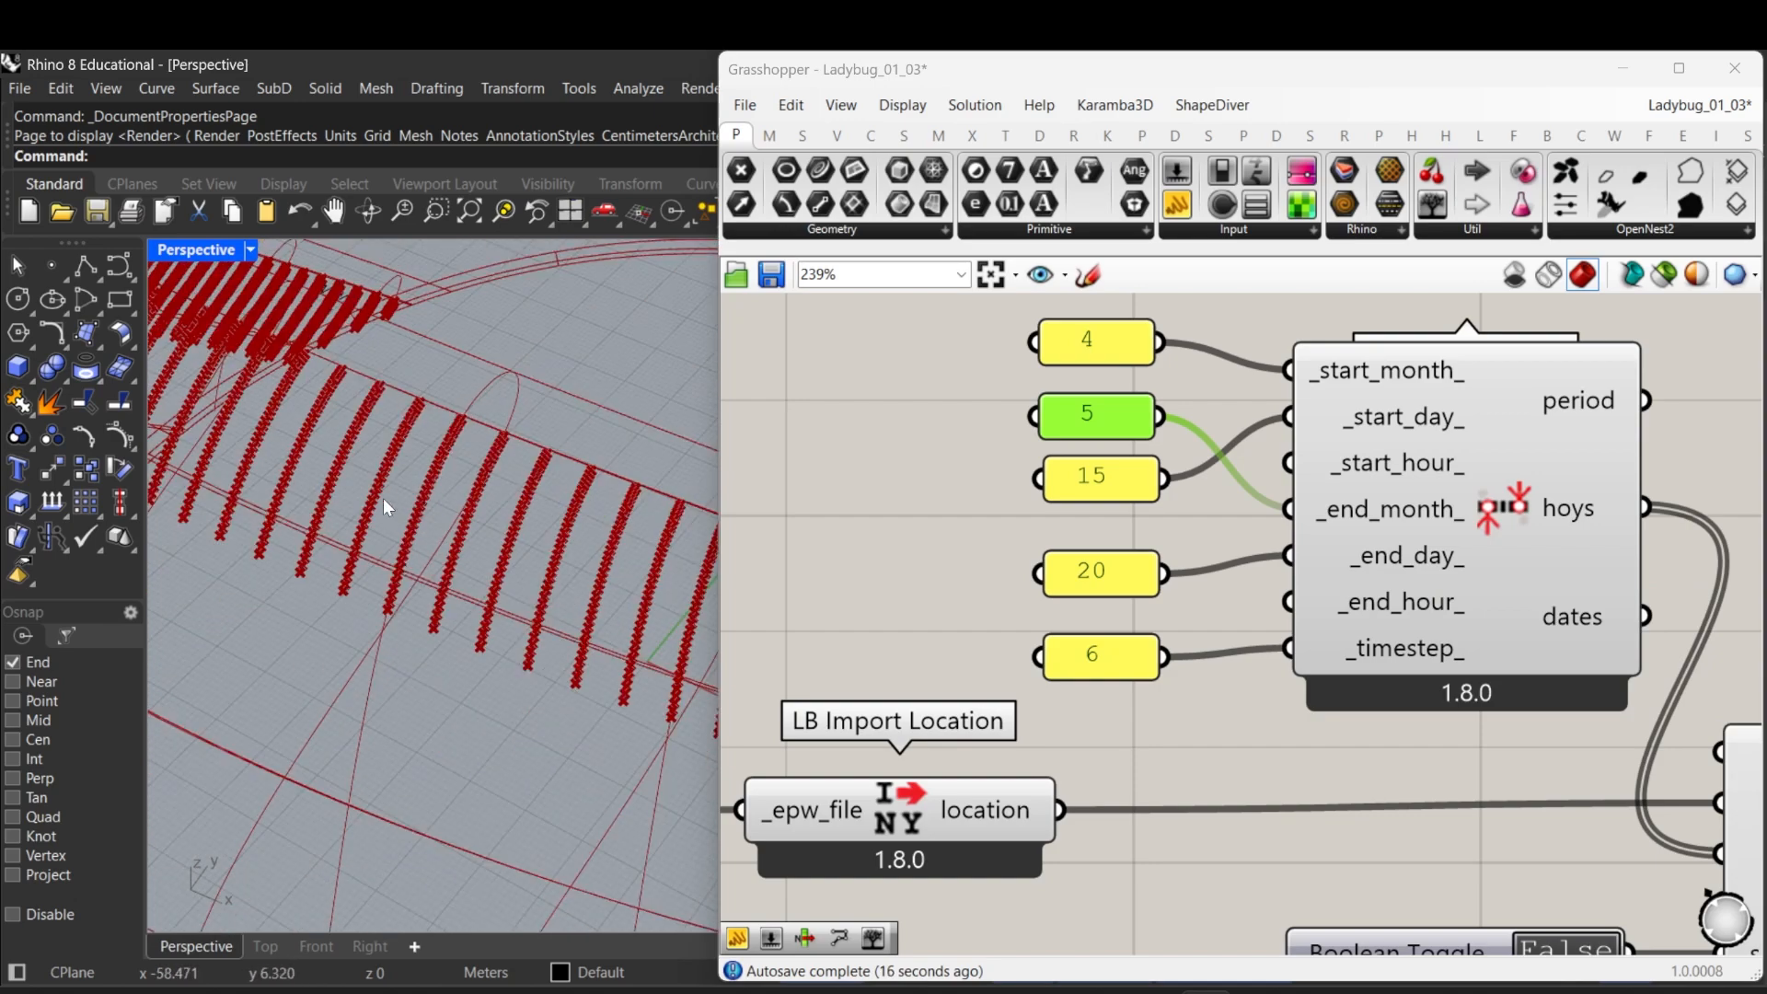
pyautogui.scroll(-4, 405, 539)
pyautogui.moveTo(430, 572); pyautogui.dragTo(333, 556, button='right')
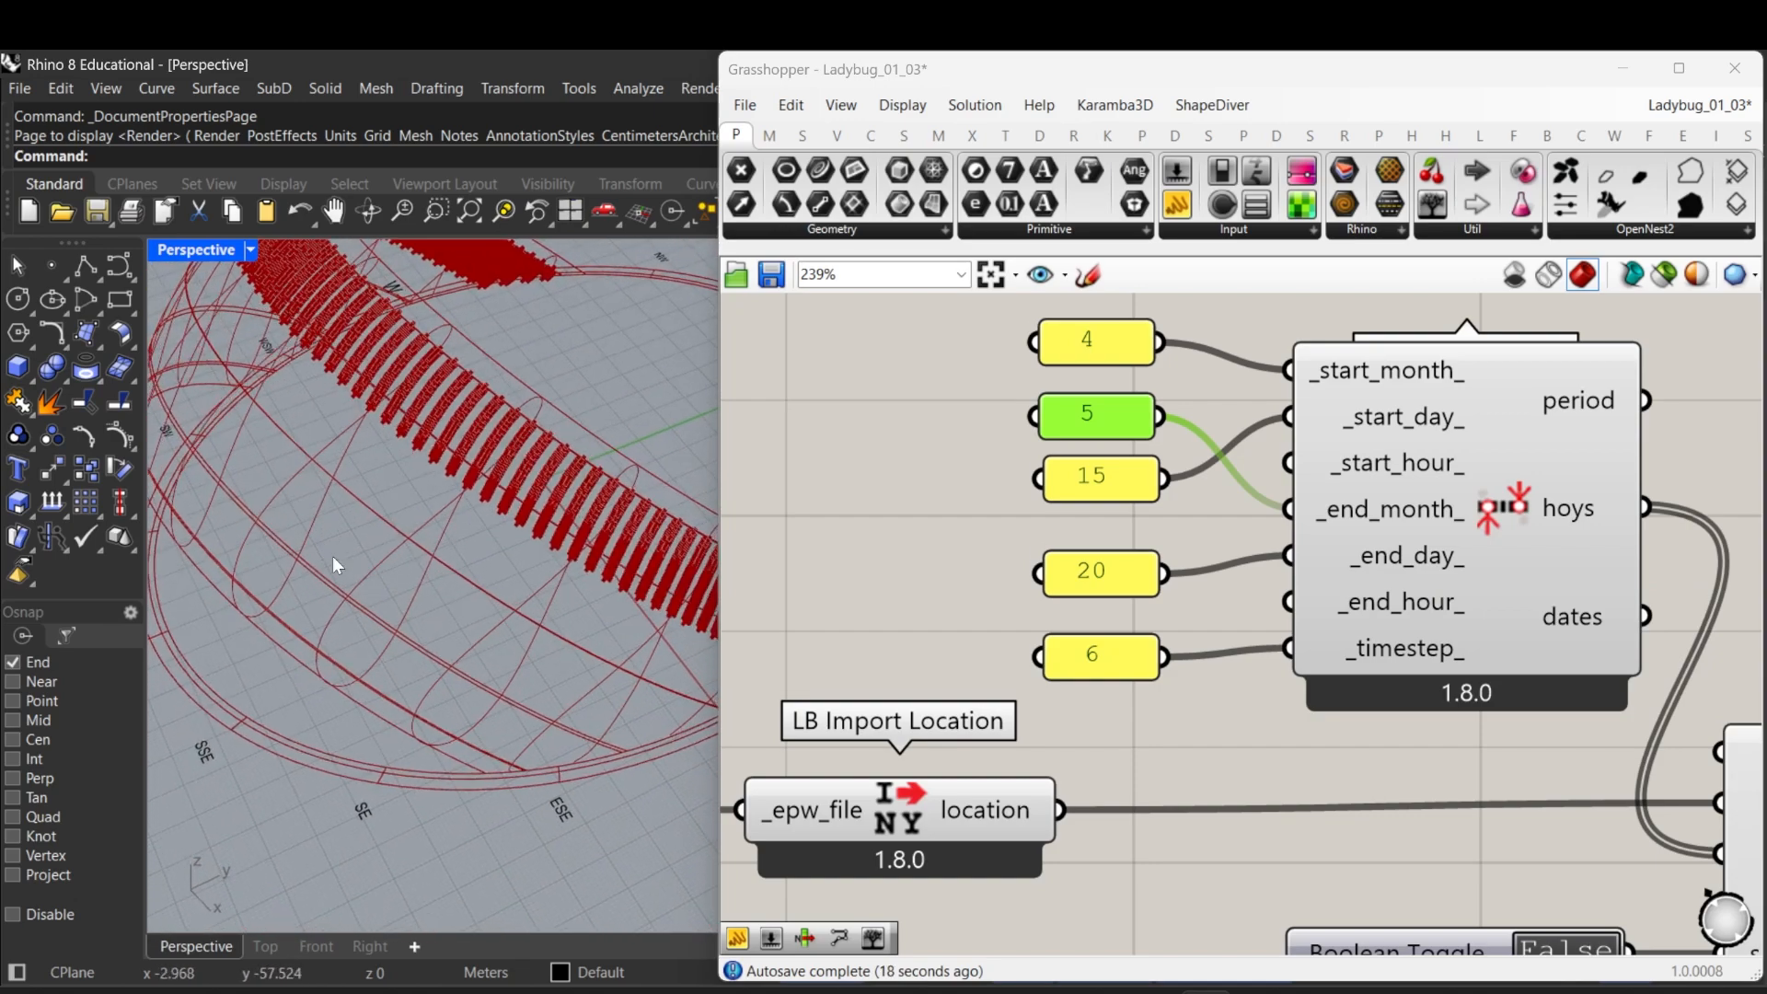
pyautogui.scroll(-5, 325, 510)
pyautogui.moveTo(461, 483); pyautogui.dragTo(366, 504, button='right')
pyautogui.scroll(4, 314, 453)
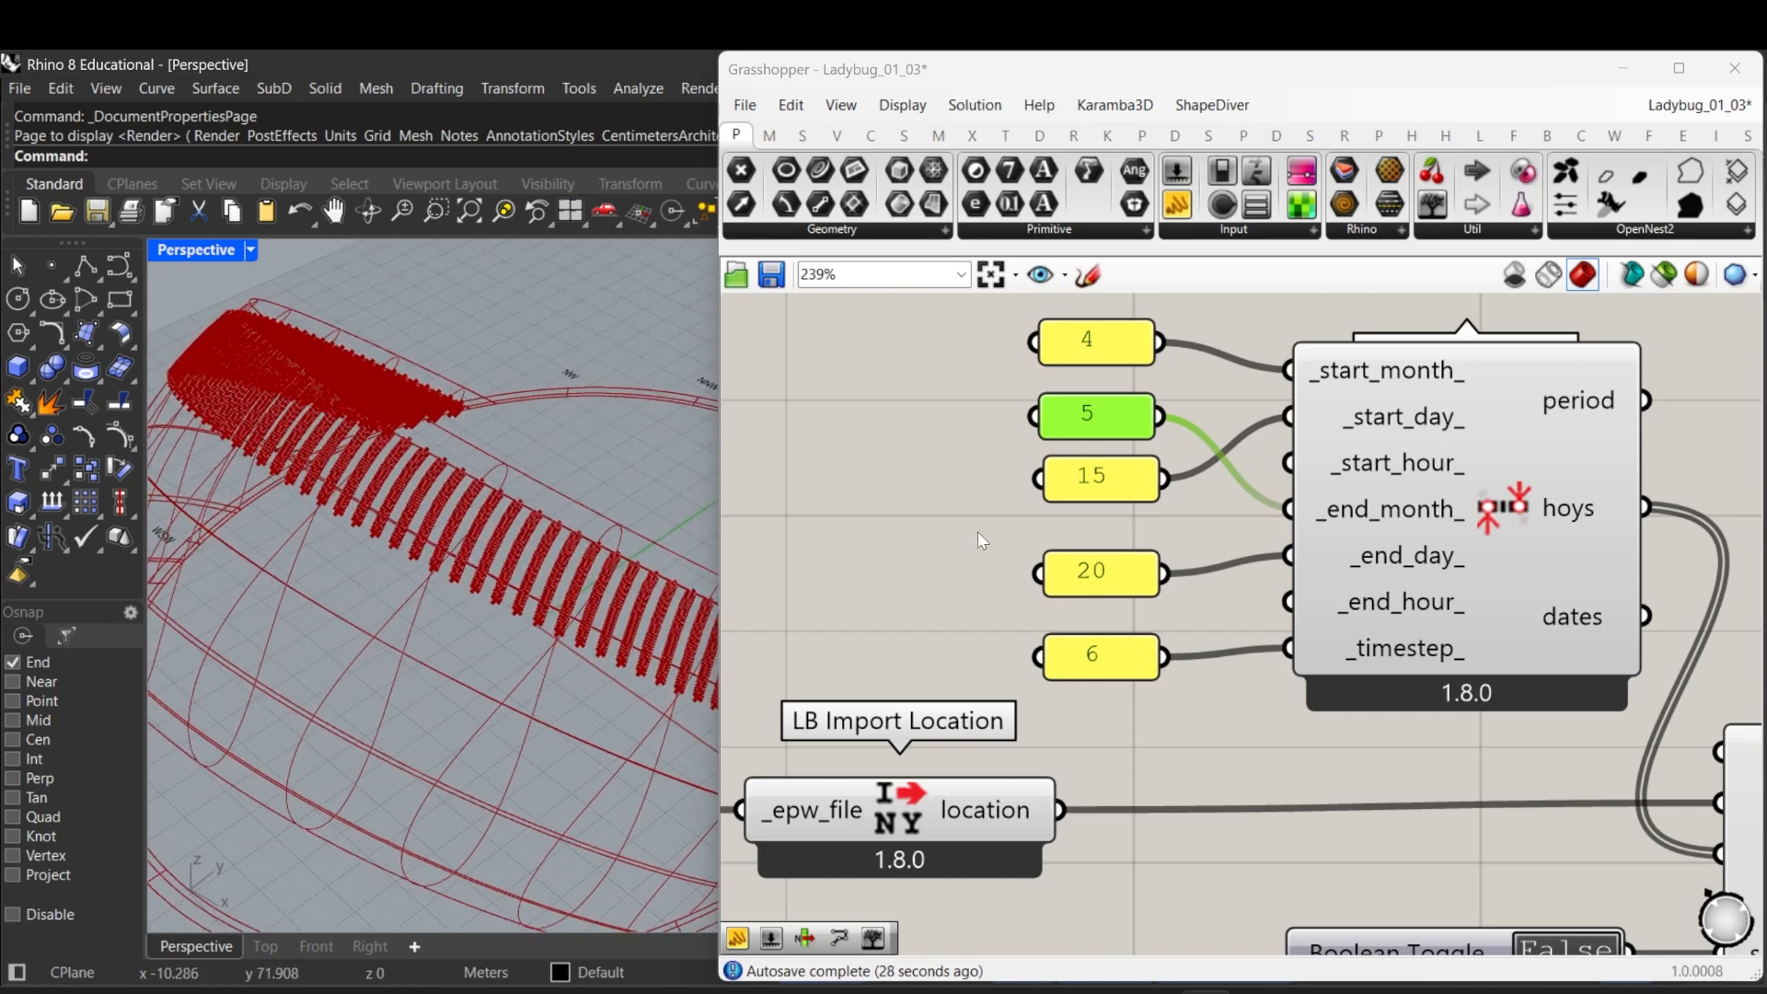
# Step: Read the description of LB SunPath's _scale_ input
pyautogui.scroll(-3, 977, 532)
pyautogui.scroll(-2, 1065, 449)
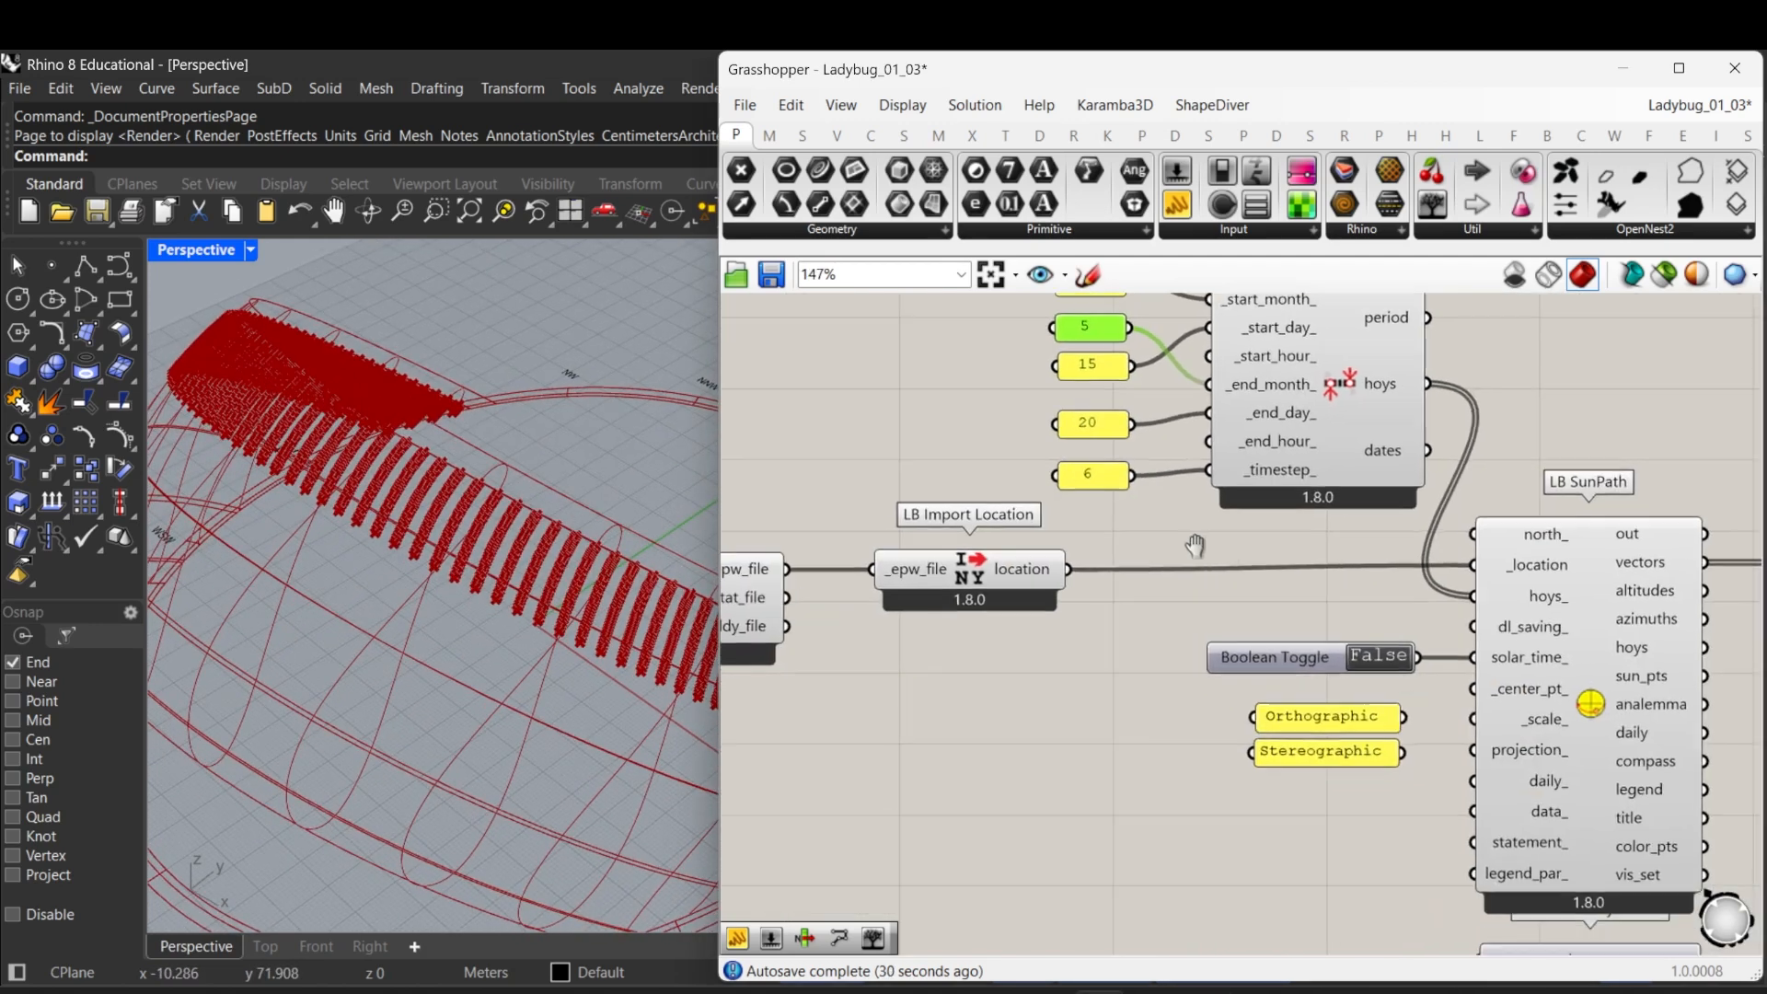
pyautogui.moveTo(990, 524); pyautogui.dragTo(1043, 700, button='right')
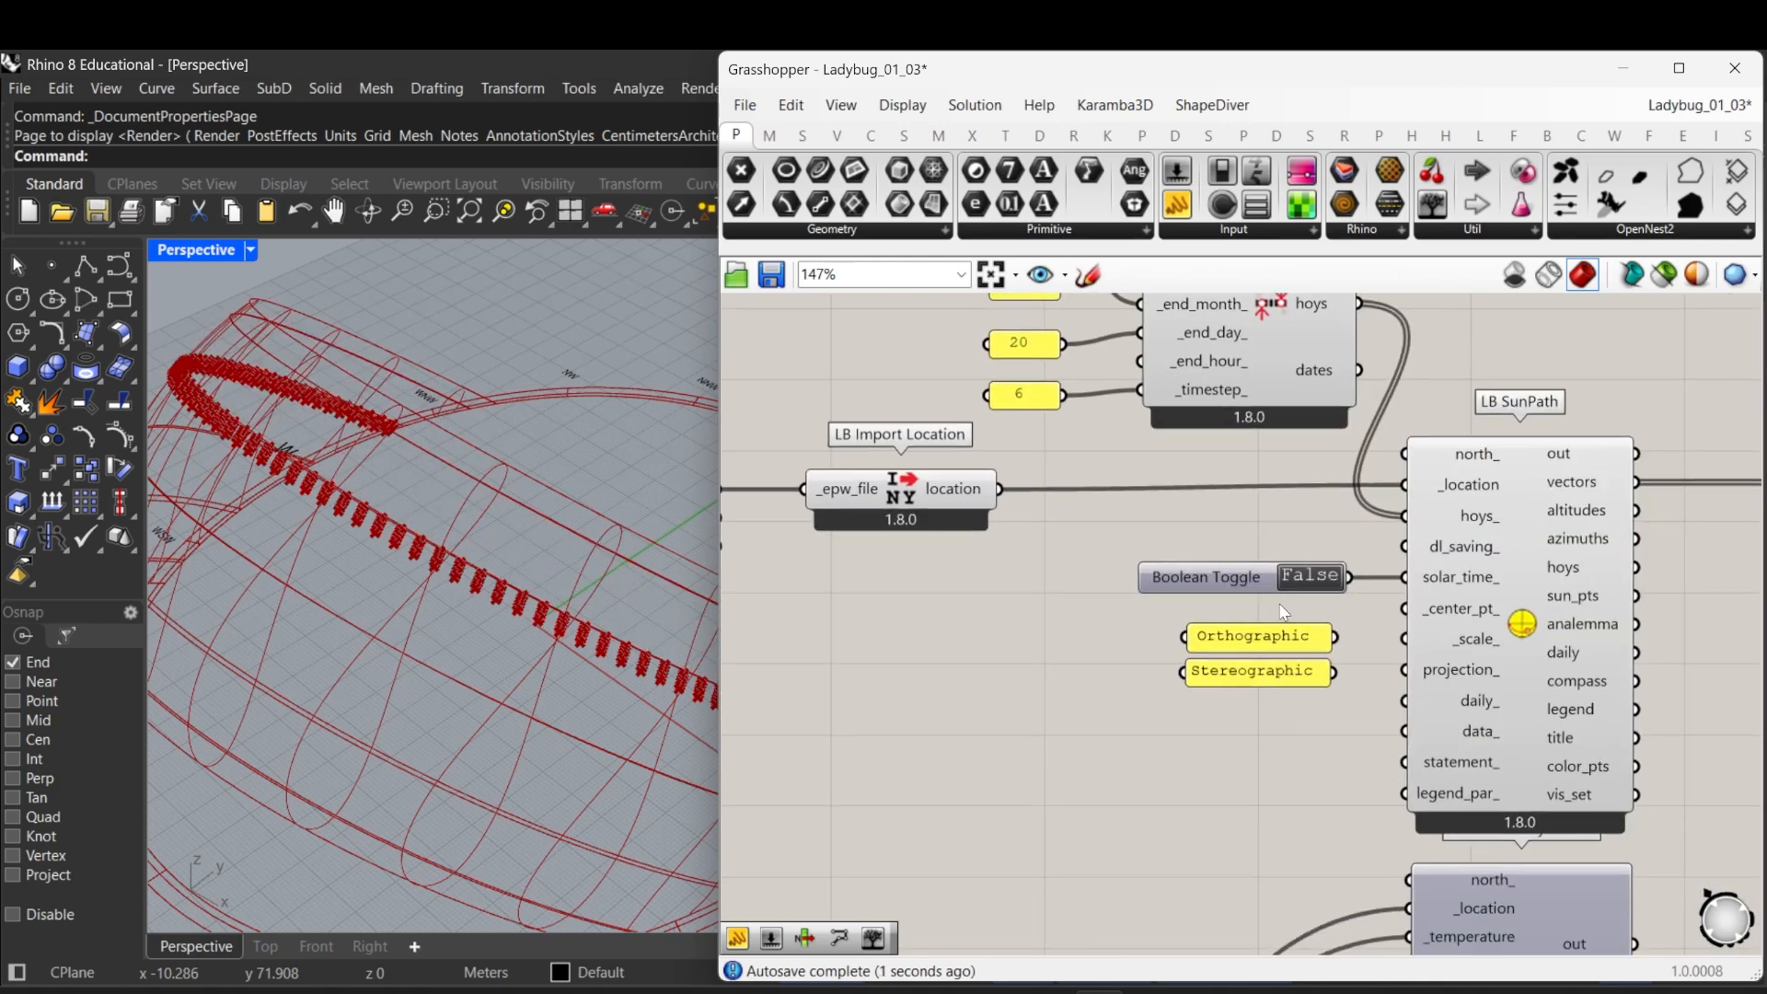
pyautogui.scroll(3, 1260, 647)
pyautogui.moveTo(1299, 683); pyautogui.dragTo(1207, 671, button='right')
pyautogui.moveTo(396, 666); pyautogui.dragTo(414, 650, button='right')
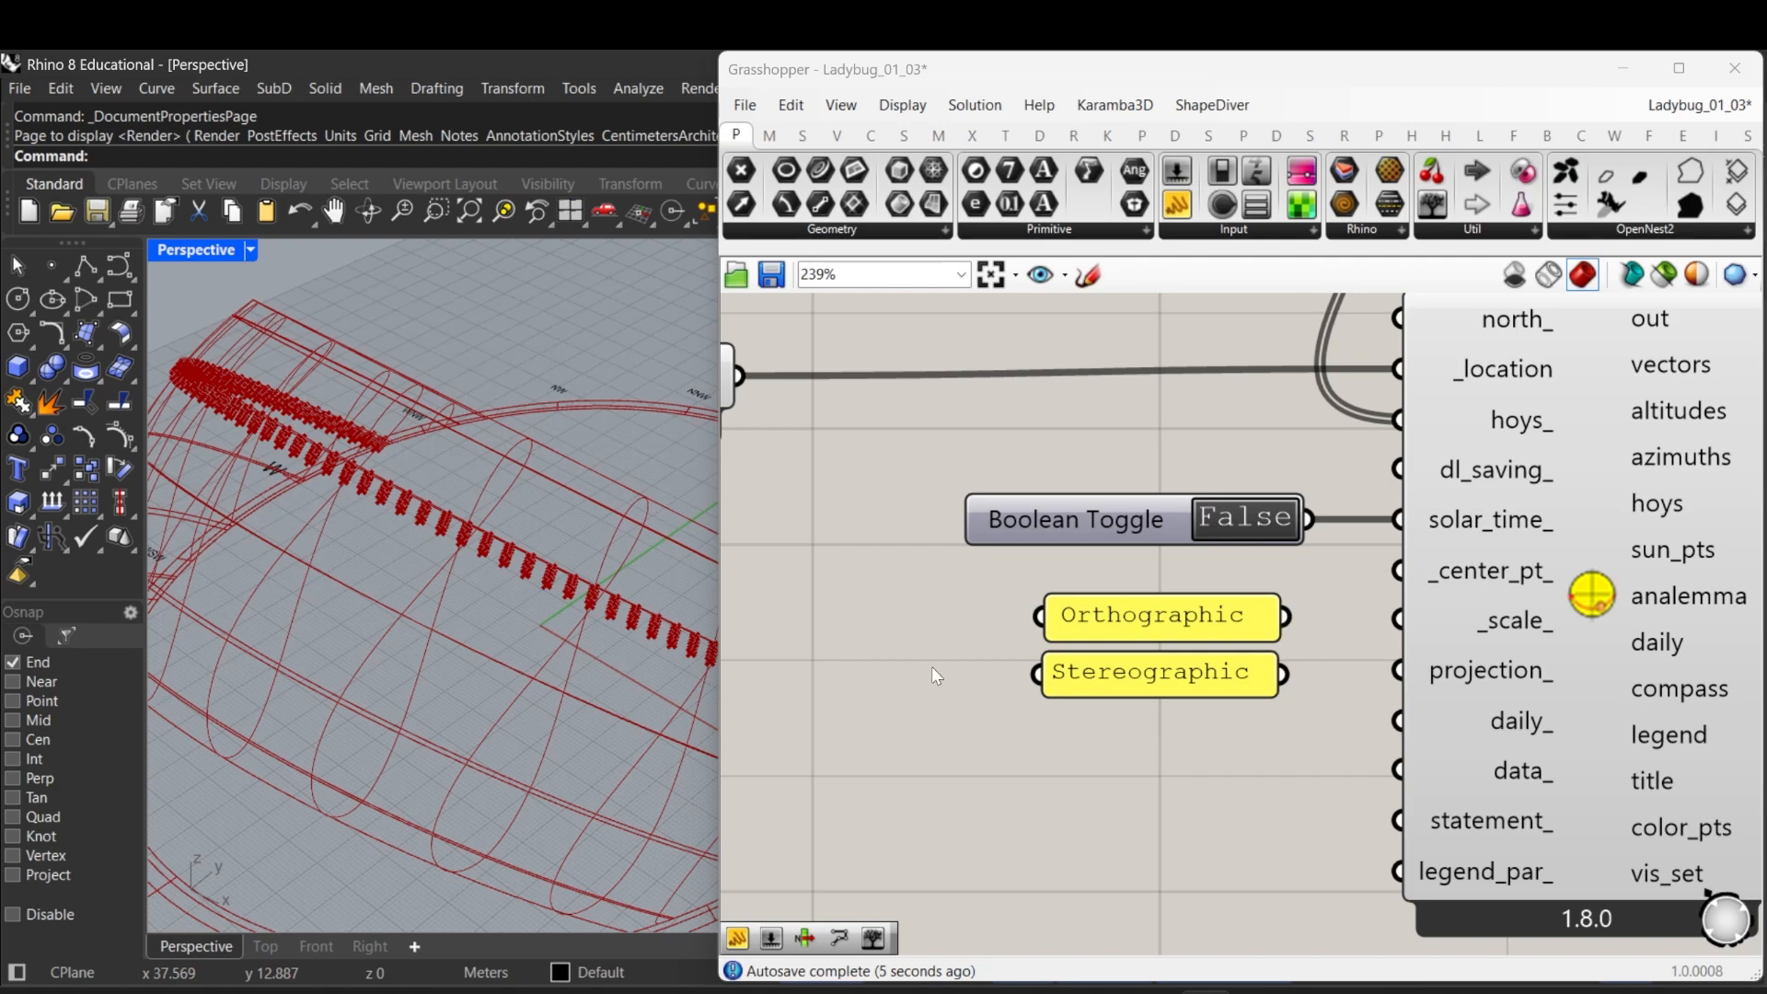
pyautogui.scroll(-7, 510, 633)
pyautogui.scroll(3, 1526, 614)
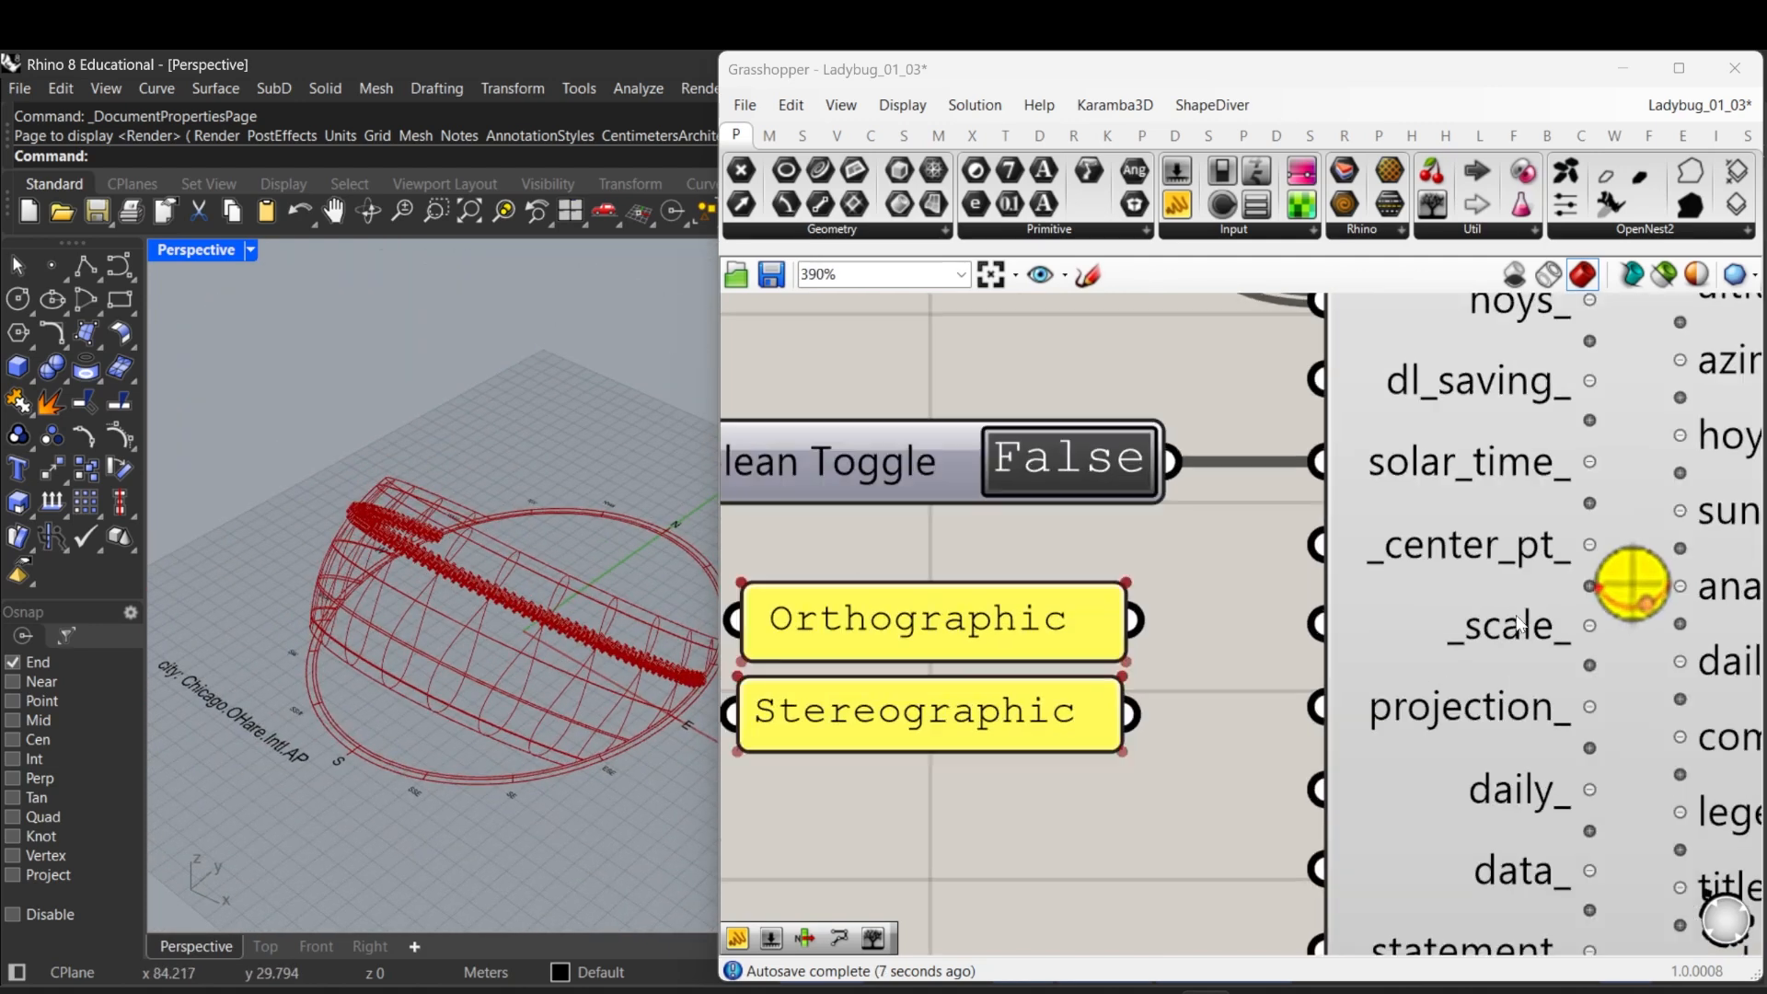
pyautogui.moveTo(1519, 624)
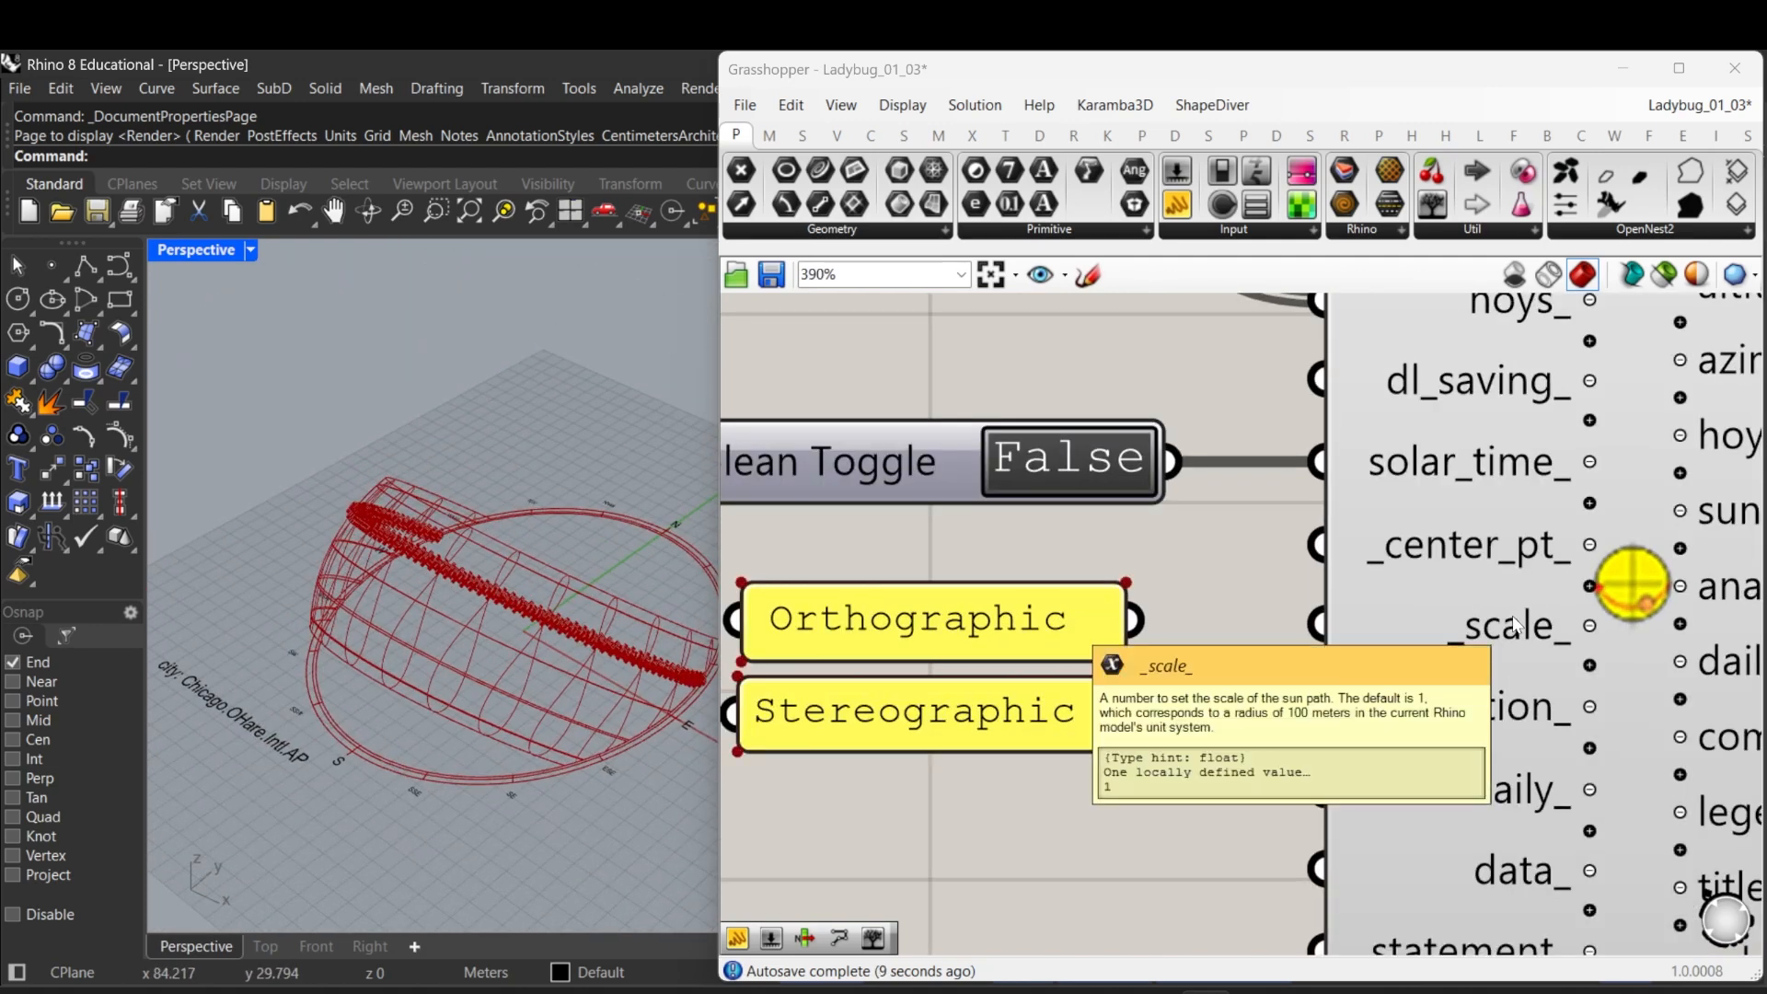
# Step: Move the Orthographic and Stereographic panels further down to make room below the Boolean Toggle
pyautogui.moveTo(994, 815); pyautogui.dragTo(1175, 801, button='right')
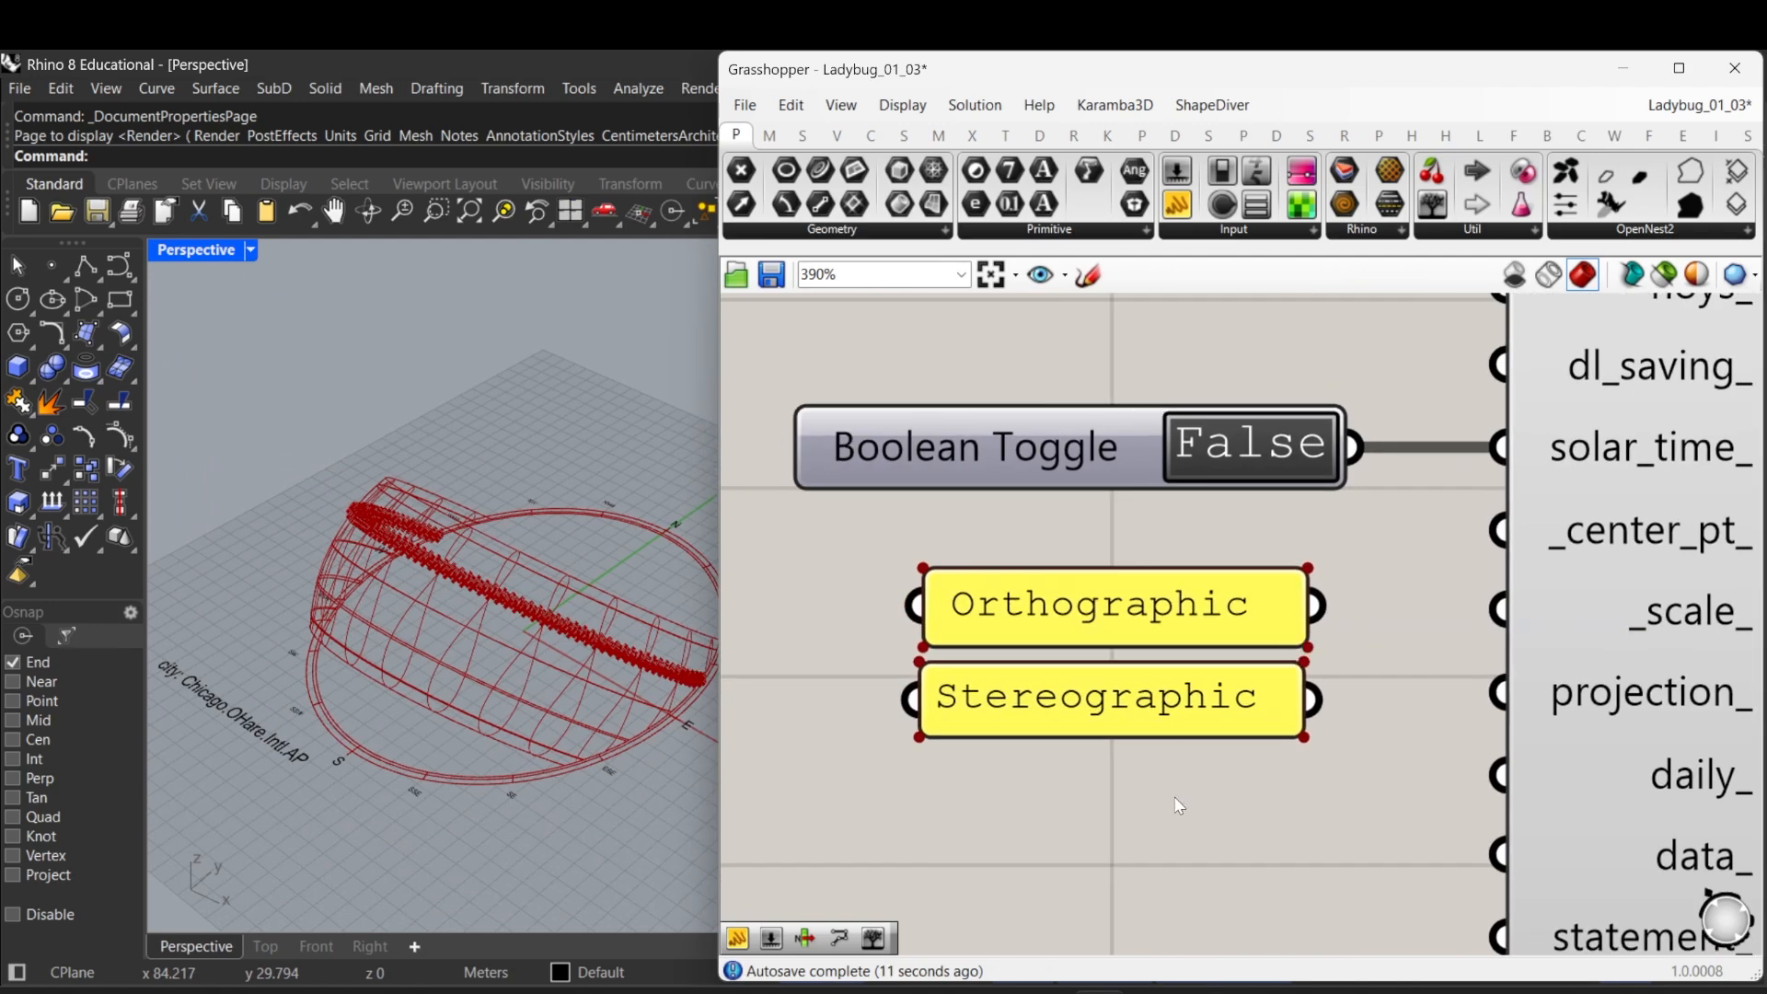
pyautogui.moveTo(1175, 801); pyautogui.dragTo(1117, 822)
pyautogui.moveTo(1138, 654); pyautogui.dragTo(1190, 659, button='right')
pyautogui.click(1126, 646)
pyautogui.rightClick(1163, 654)
pyautogui.click(1098, 648)
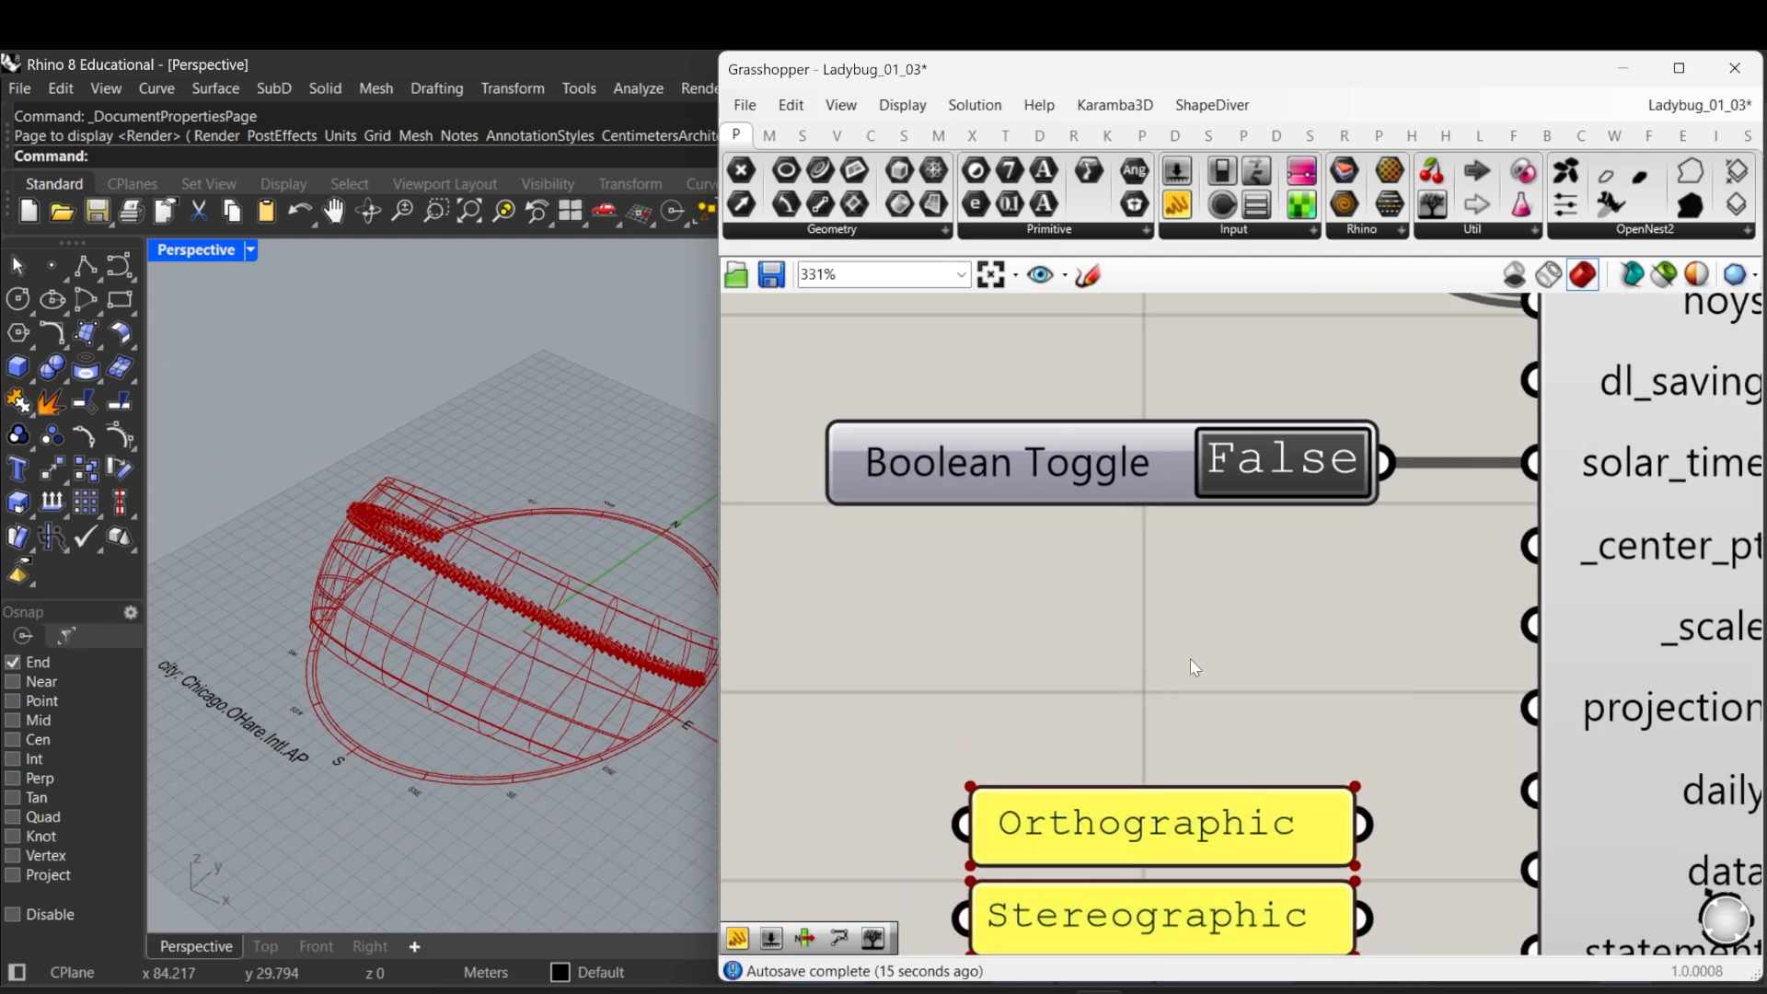
# Step: Add a Number Slider initialised with .50, connect it to LB SunPath's _scale_ input, and set it to 0.80
pyautogui.scroll(-4, 1190, 670)
pyautogui.doubleClick(1190, 670)
pyautogui.write('.5')
pyautogui.press('Return')
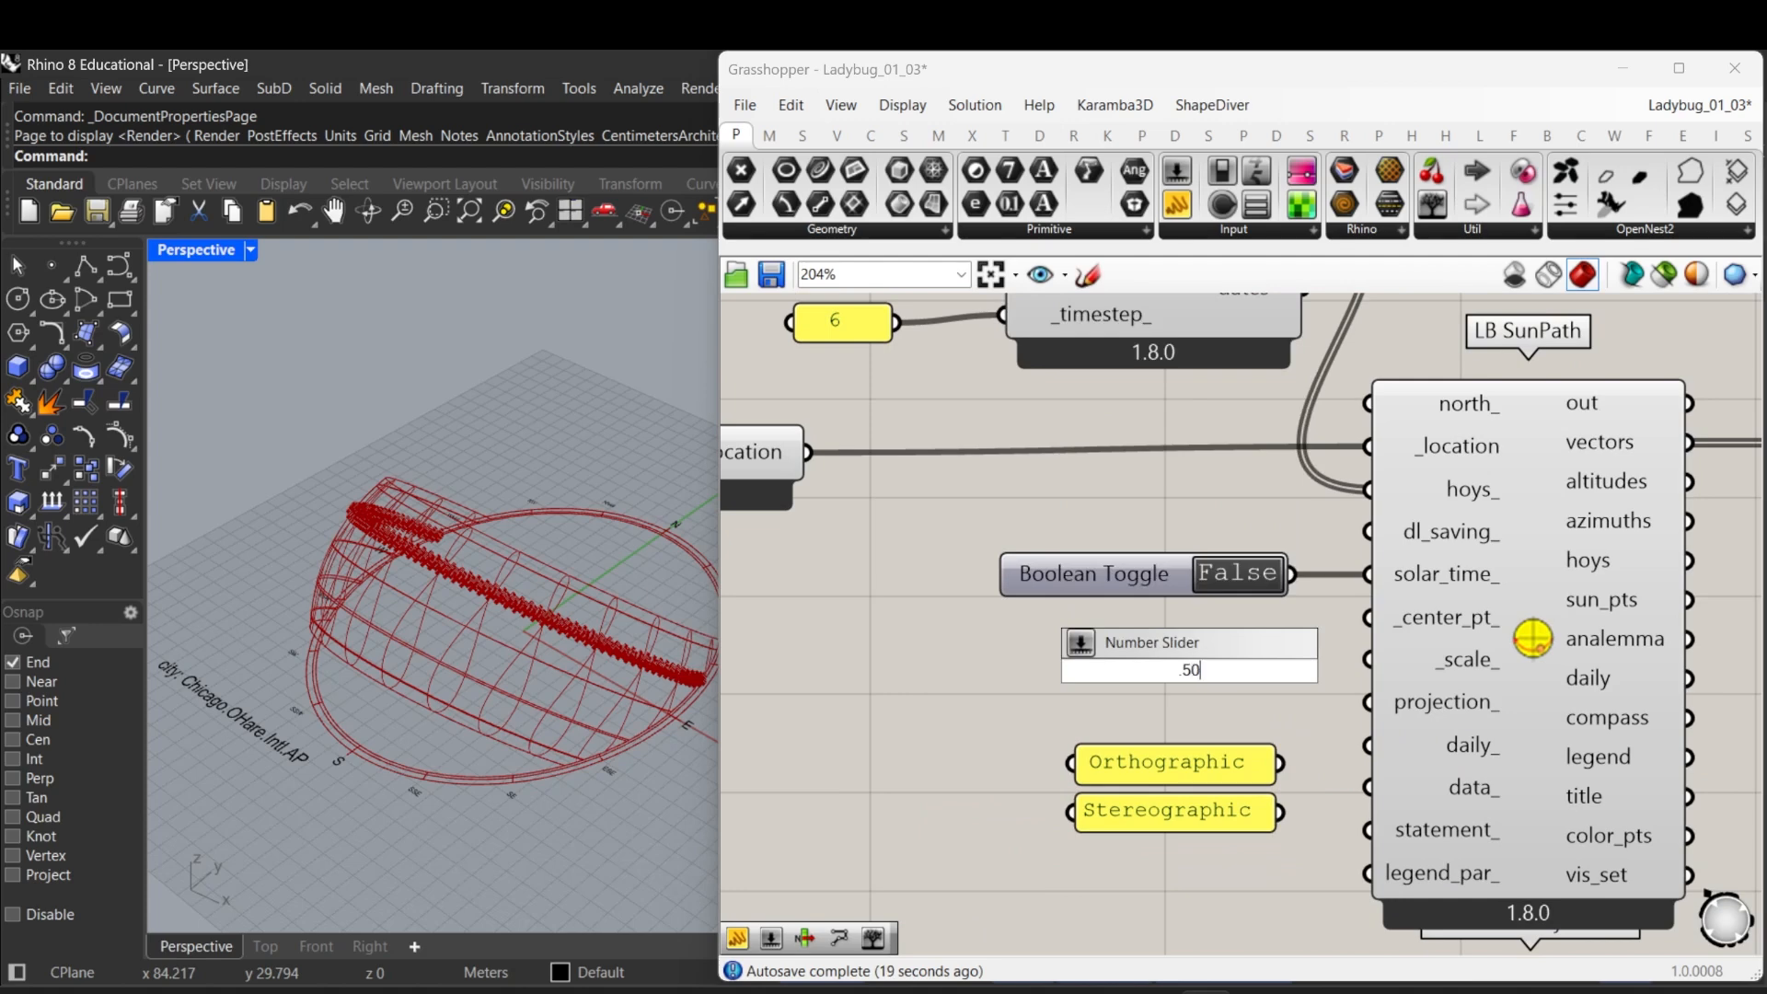
pyautogui.moveTo(1184, 670); pyautogui.dragTo(1246, 670)
pyautogui.moveTo(1176, 722); pyautogui.dragTo(1207, 681, button='right')
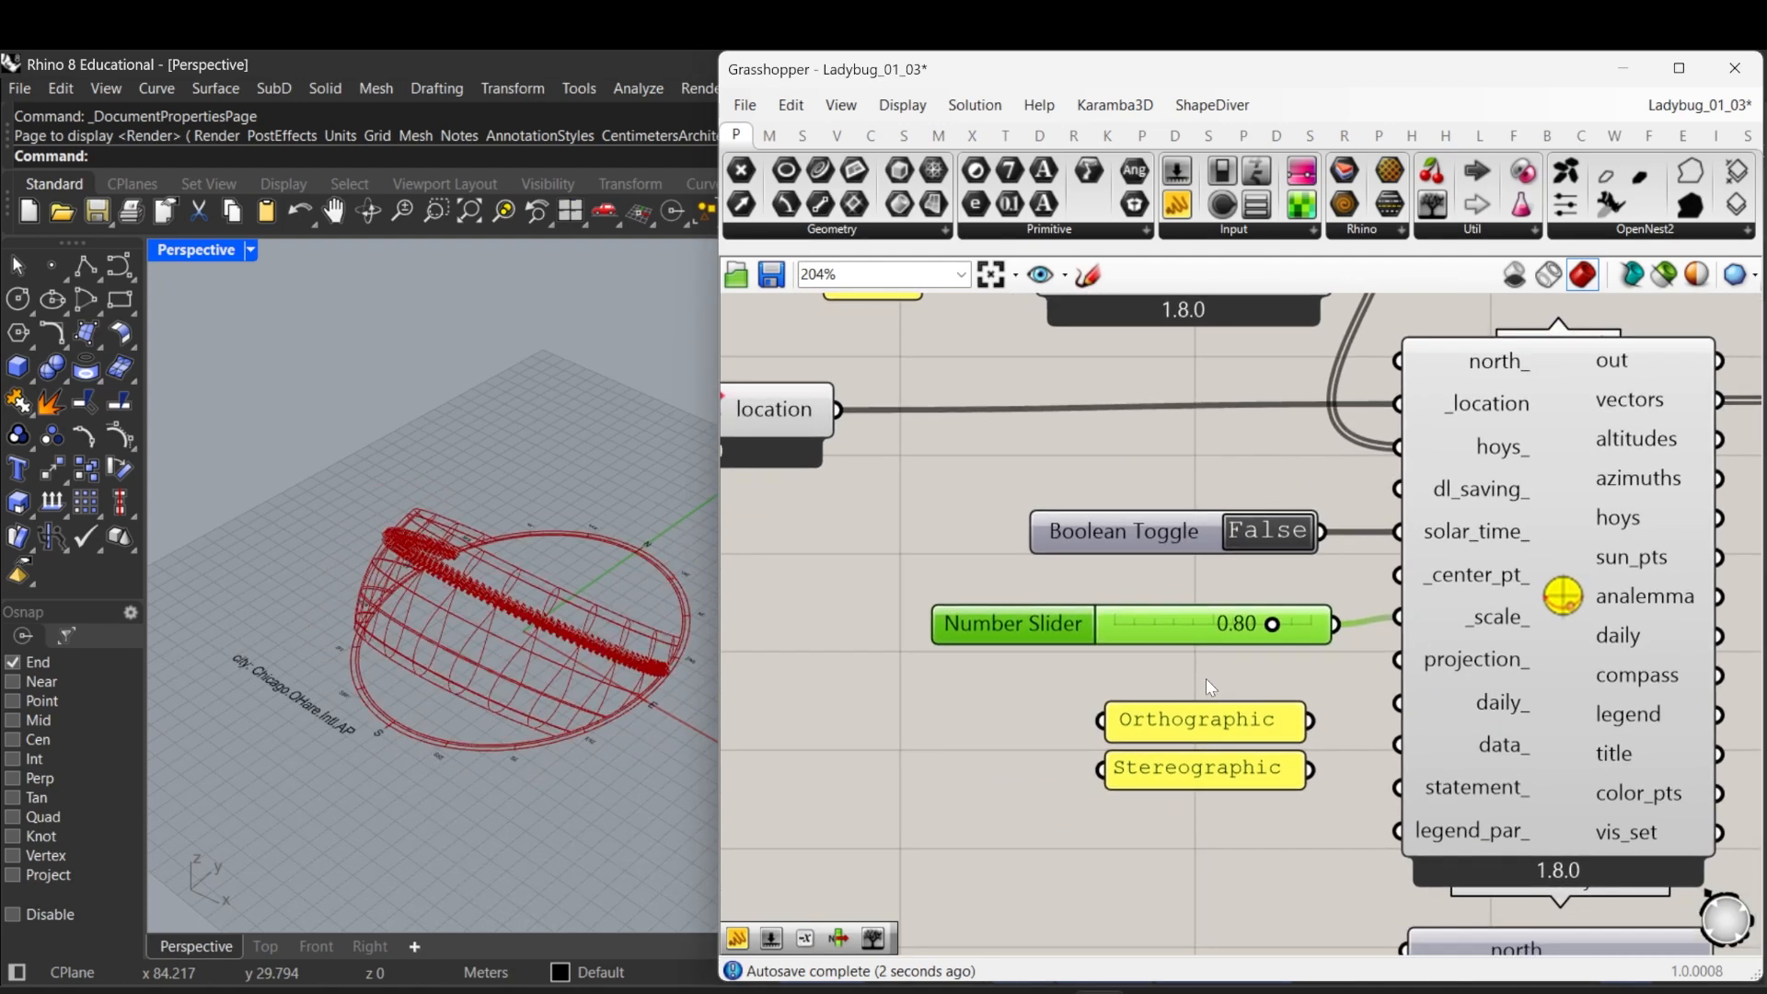
pyautogui.scroll(-2, 1033, 686)
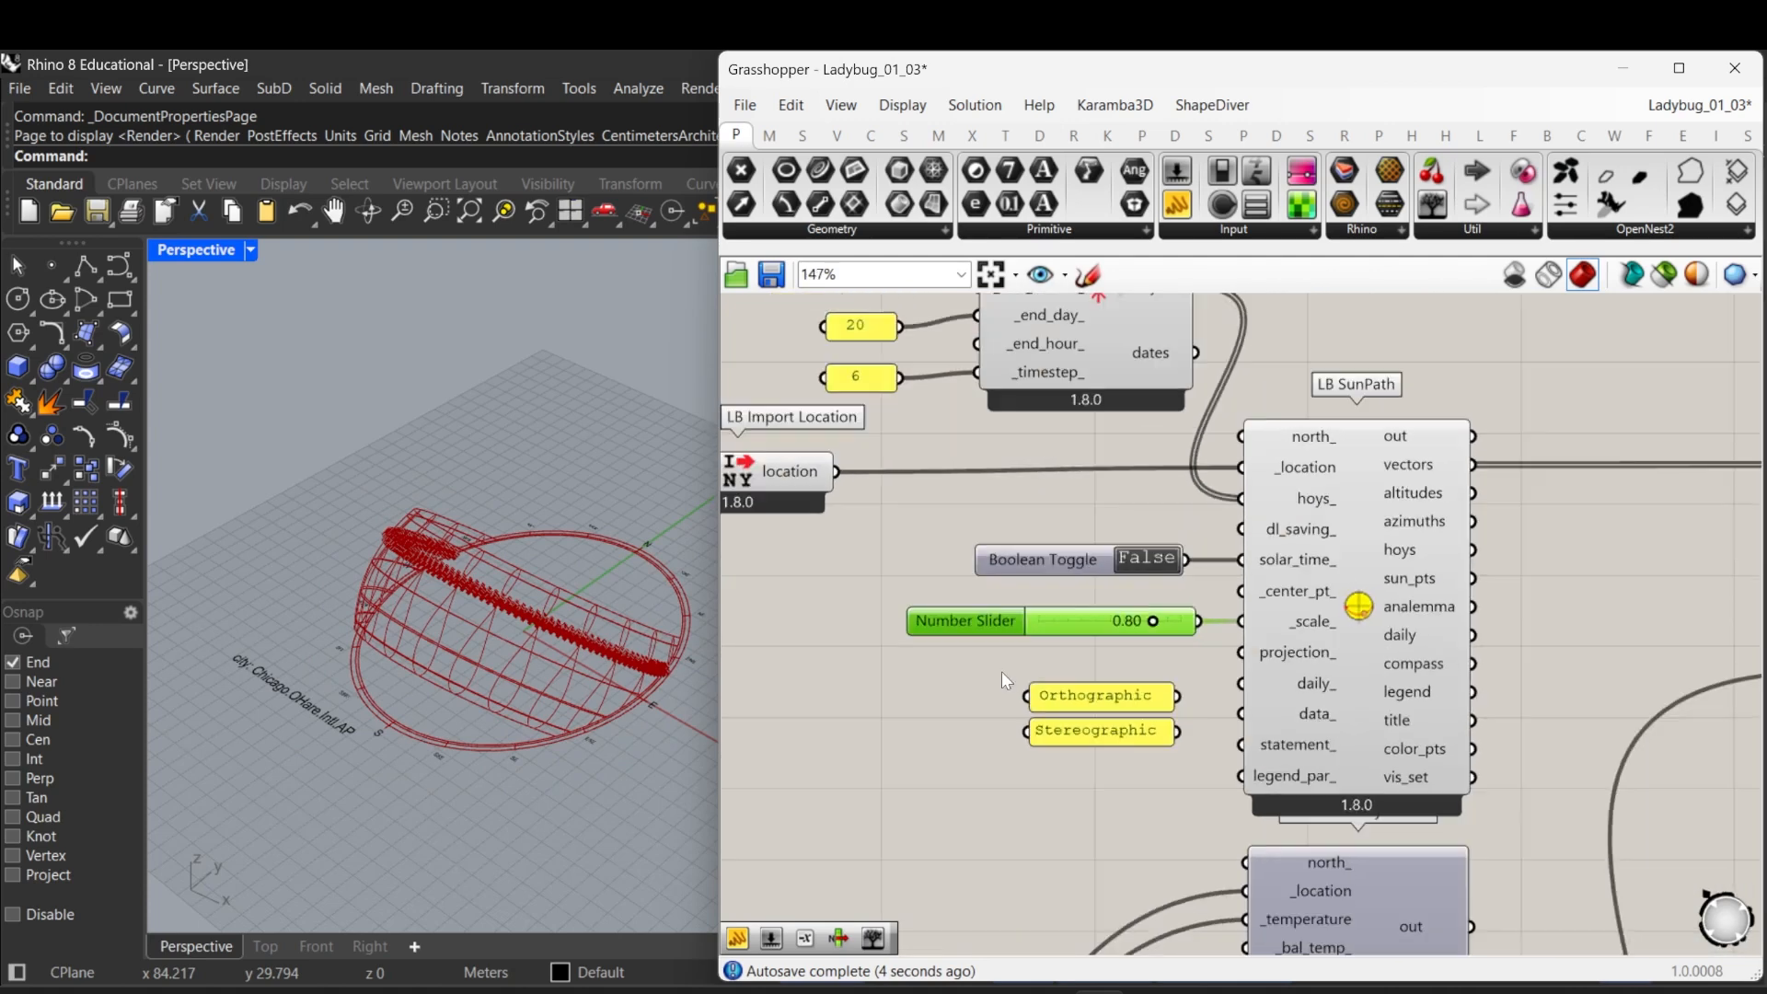
# Step: Move the Orthographic and Stereographic panels up, directly beneath the Number Slider
pyautogui.scroll(2, 1145, 714)
pyautogui.moveTo(1146, 803); pyautogui.dragTo(1124, 675)
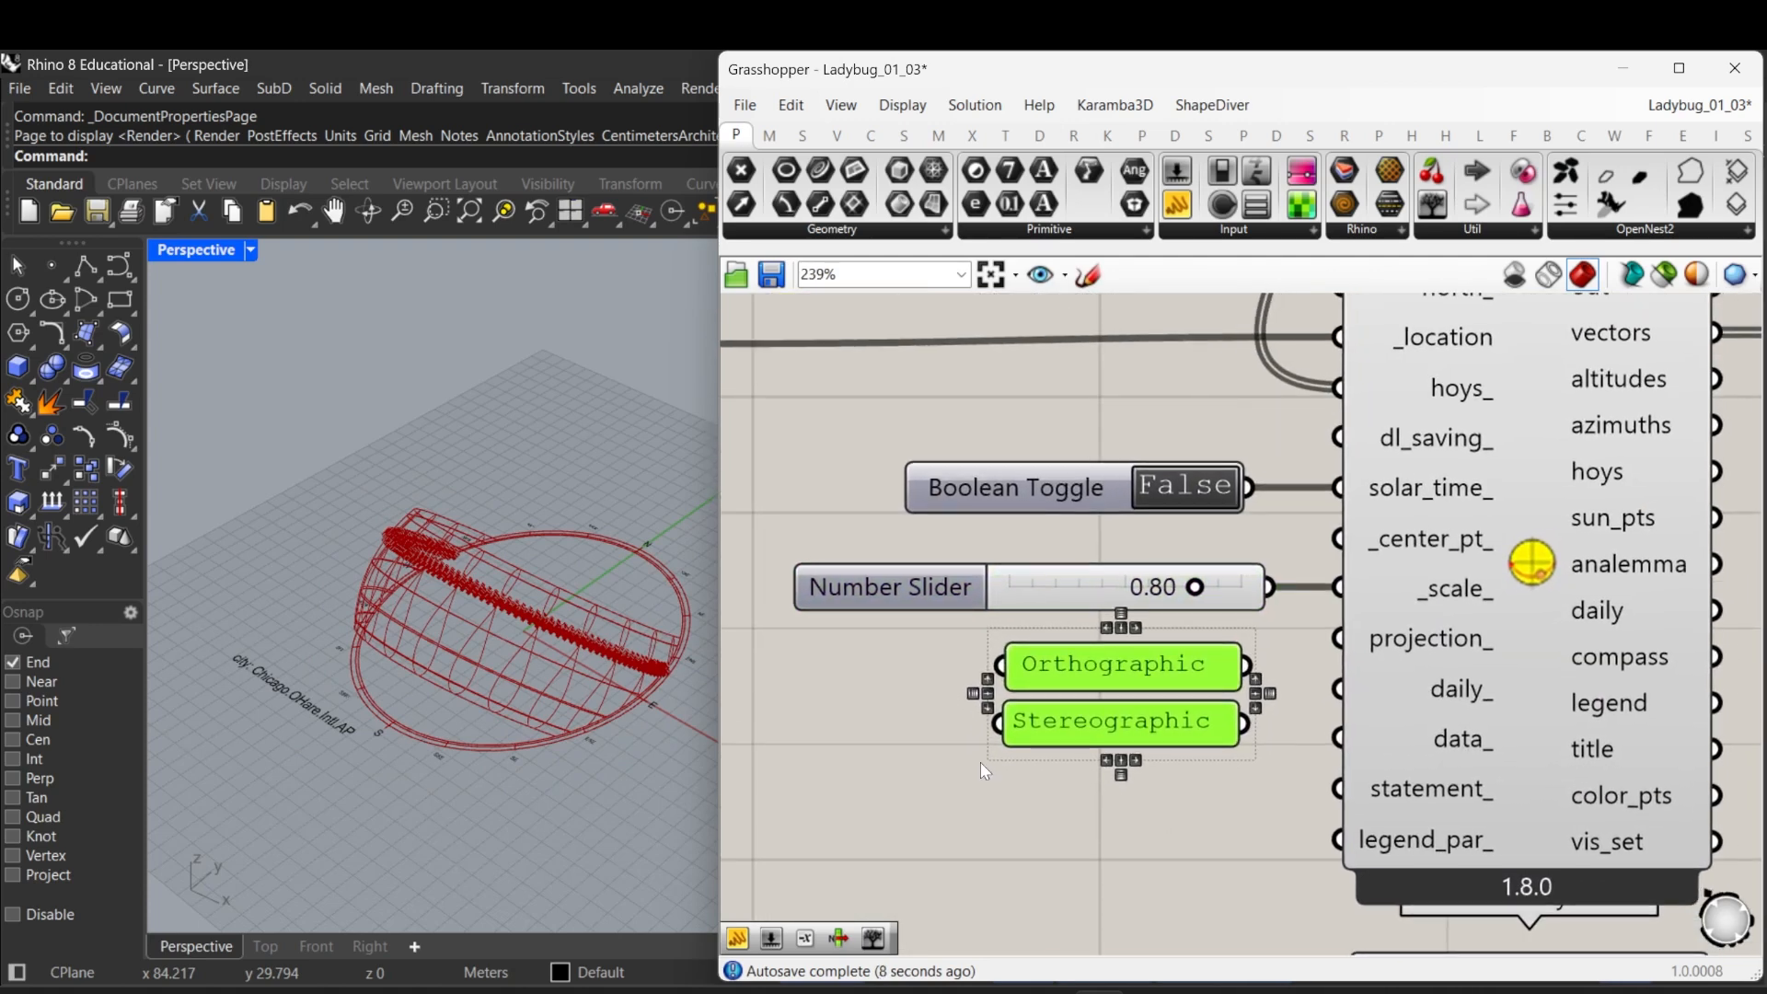
pyautogui.click(929, 725)
pyautogui.scroll(2, 1084, 626)
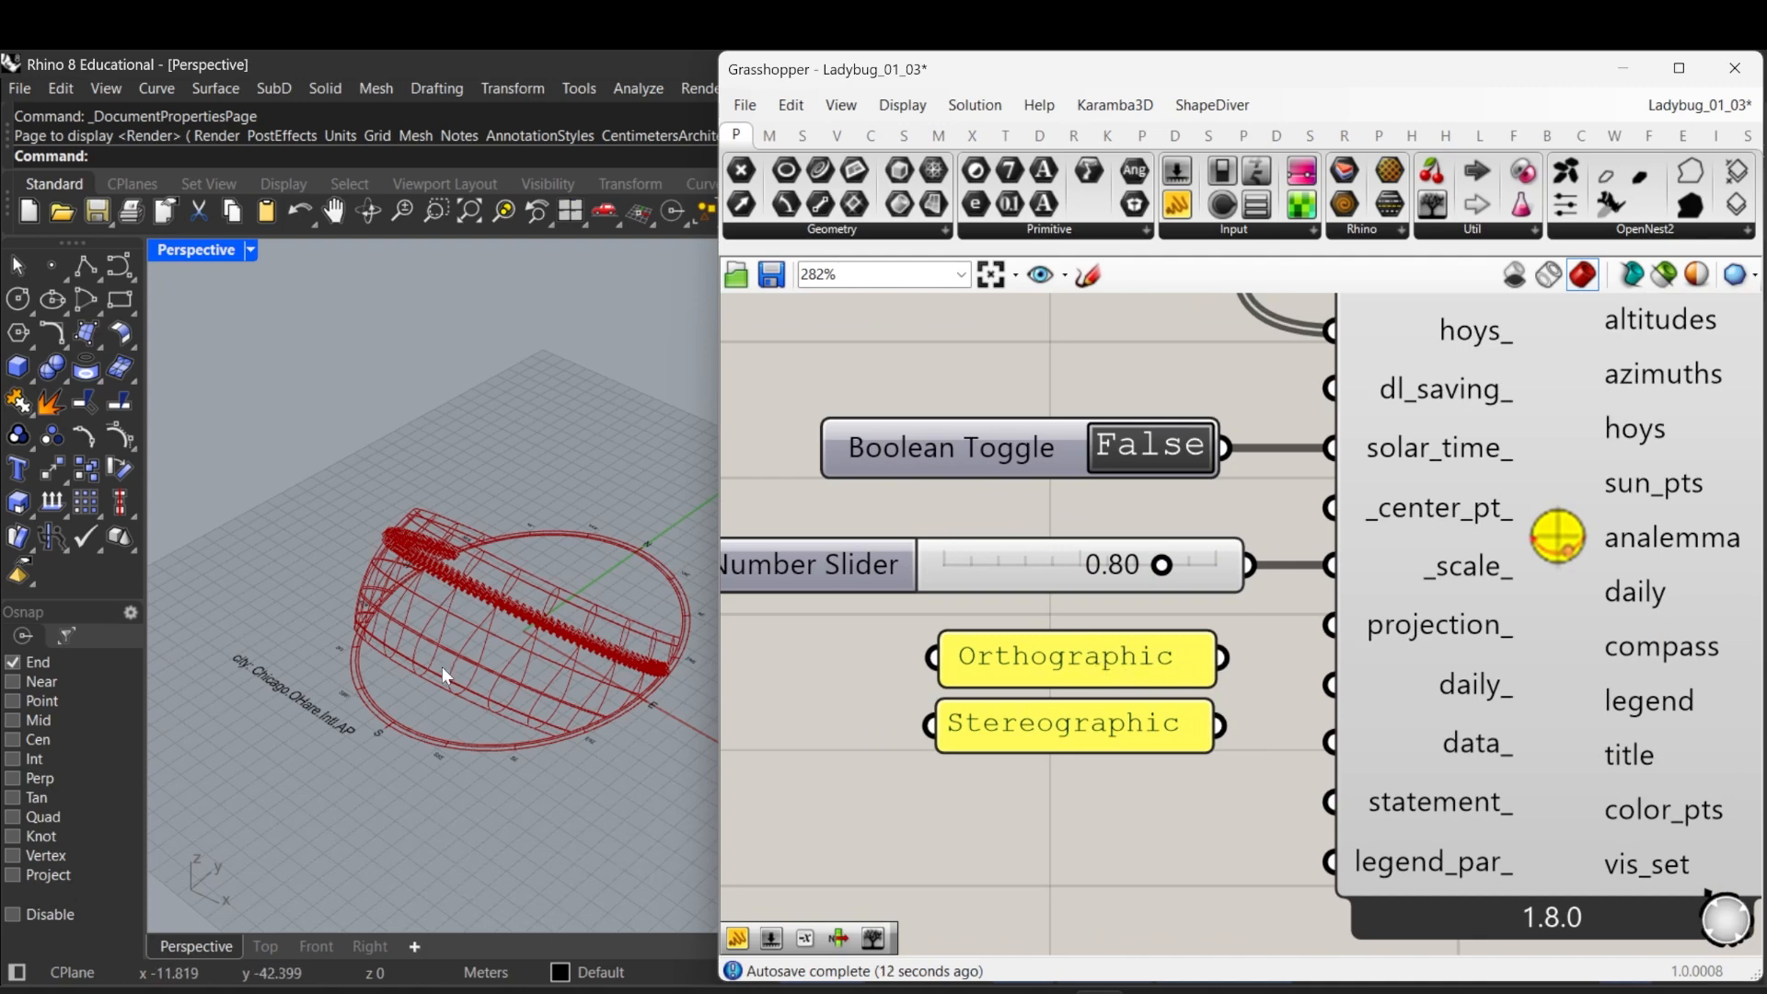
# Step: Connect the Orthographic panel to LB SunPath's projection_ input and view the flattened sun path in Rhino
pyautogui.scroll(5, 506, 631)
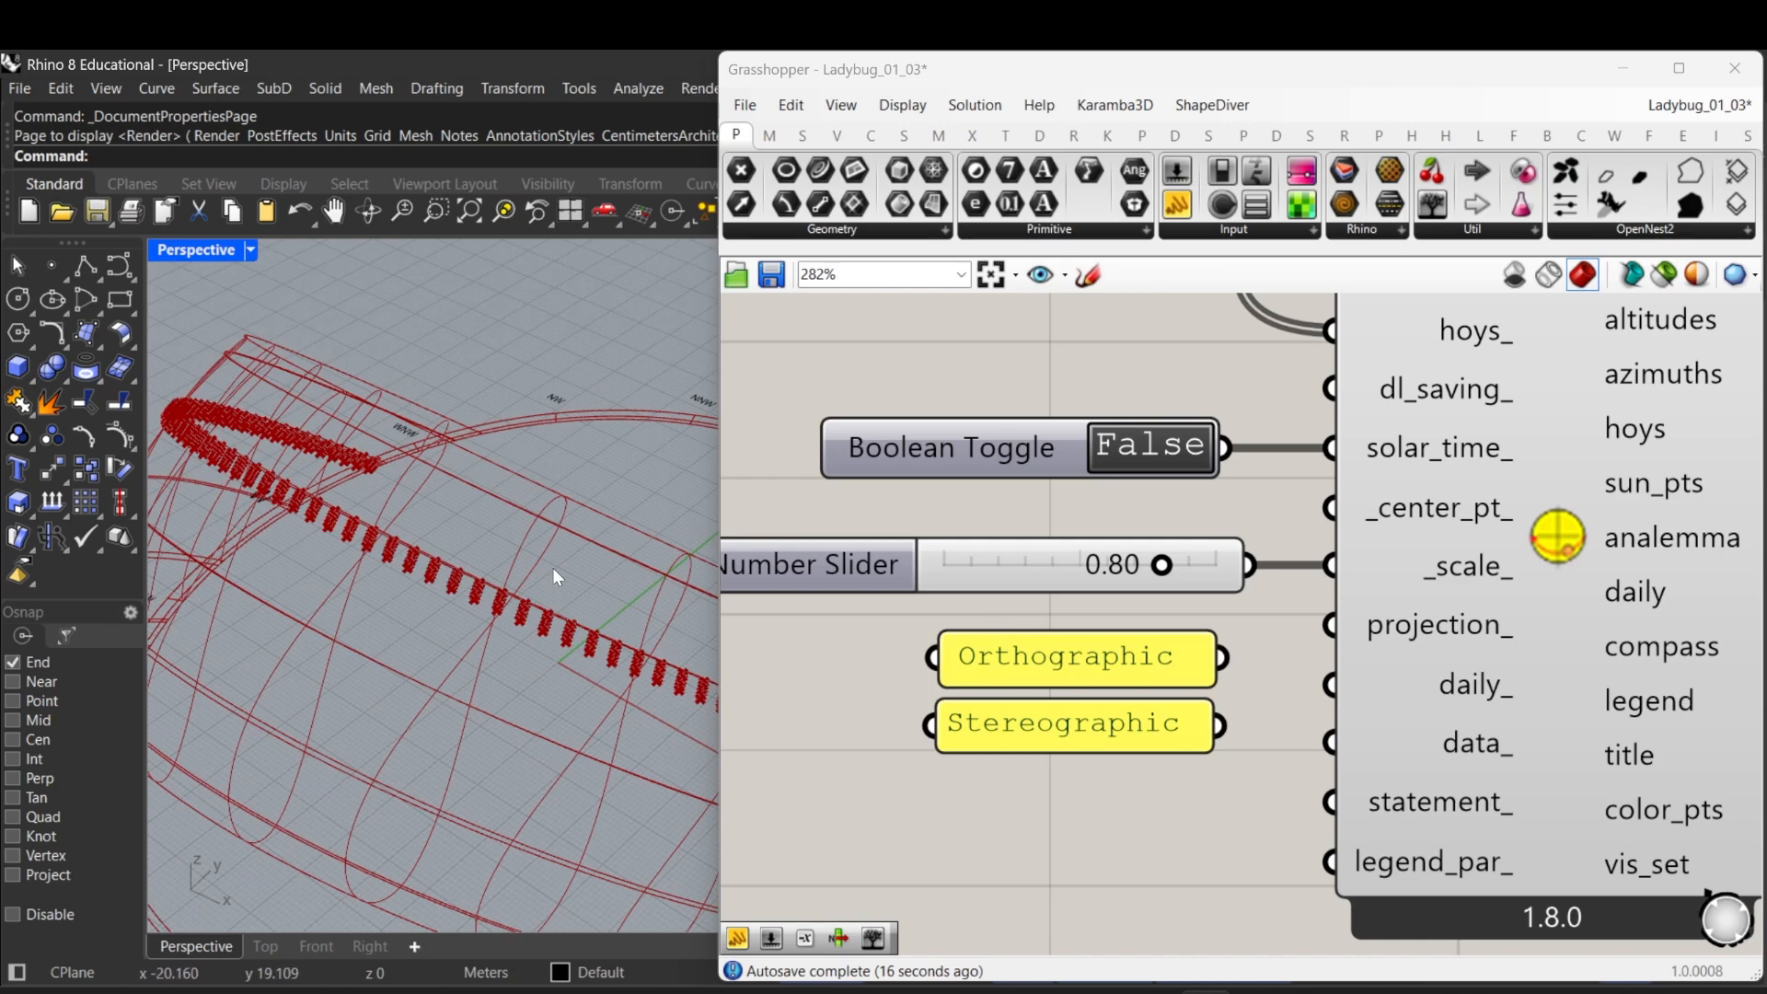
pyautogui.moveTo(1071, 682); pyautogui.dragTo(978, 668, button='right')
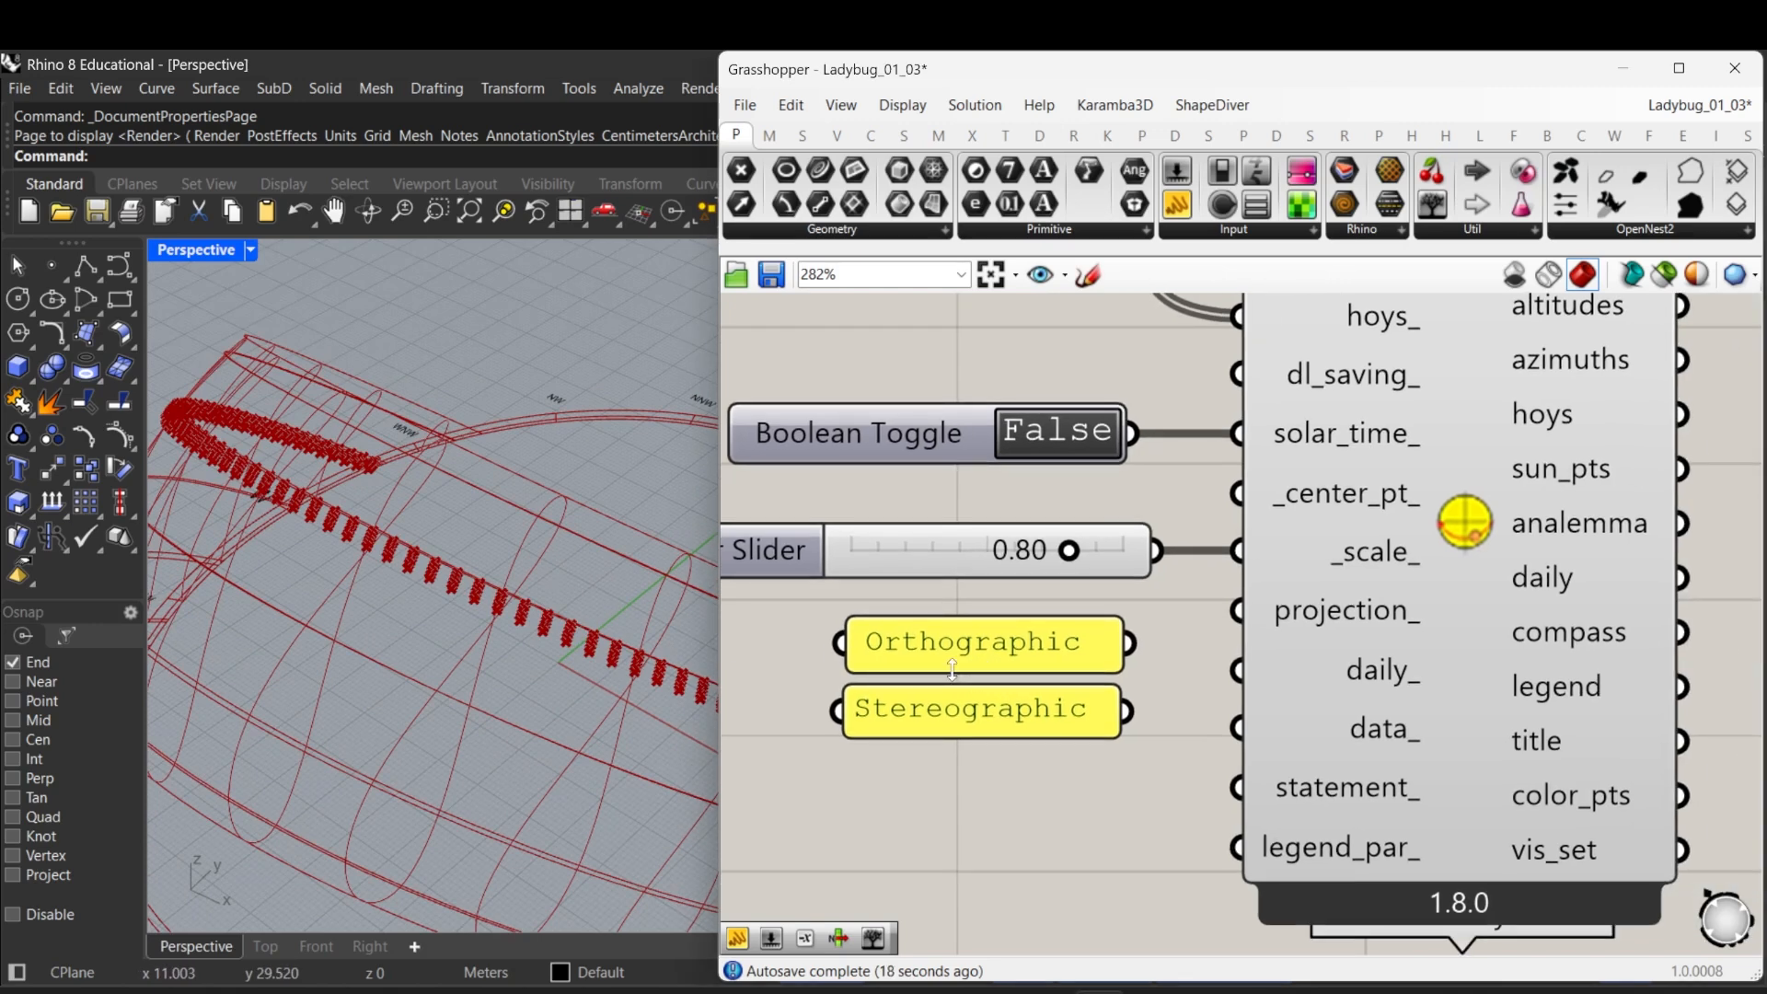
pyautogui.moveTo(1129, 642); pyautogui.dragTo(1237, 610)
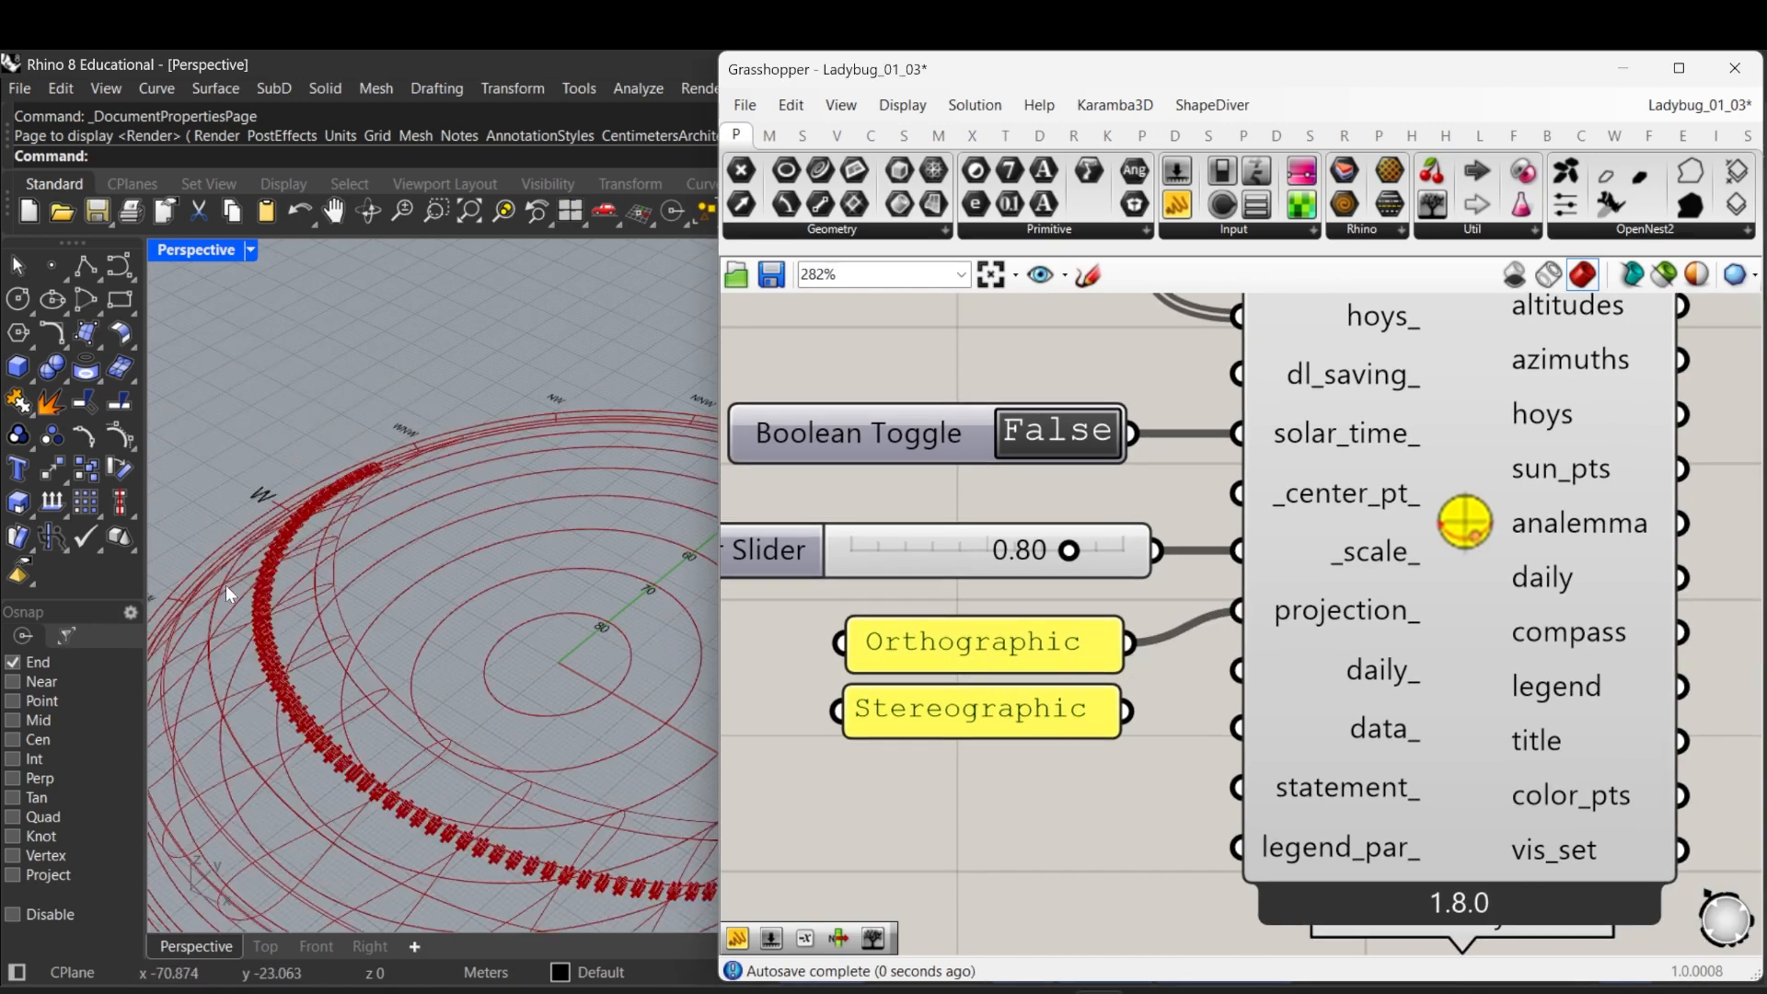
pyautogui.scroll(-5, 248, 599)
pyautogui.scroll(5, 378, 751)
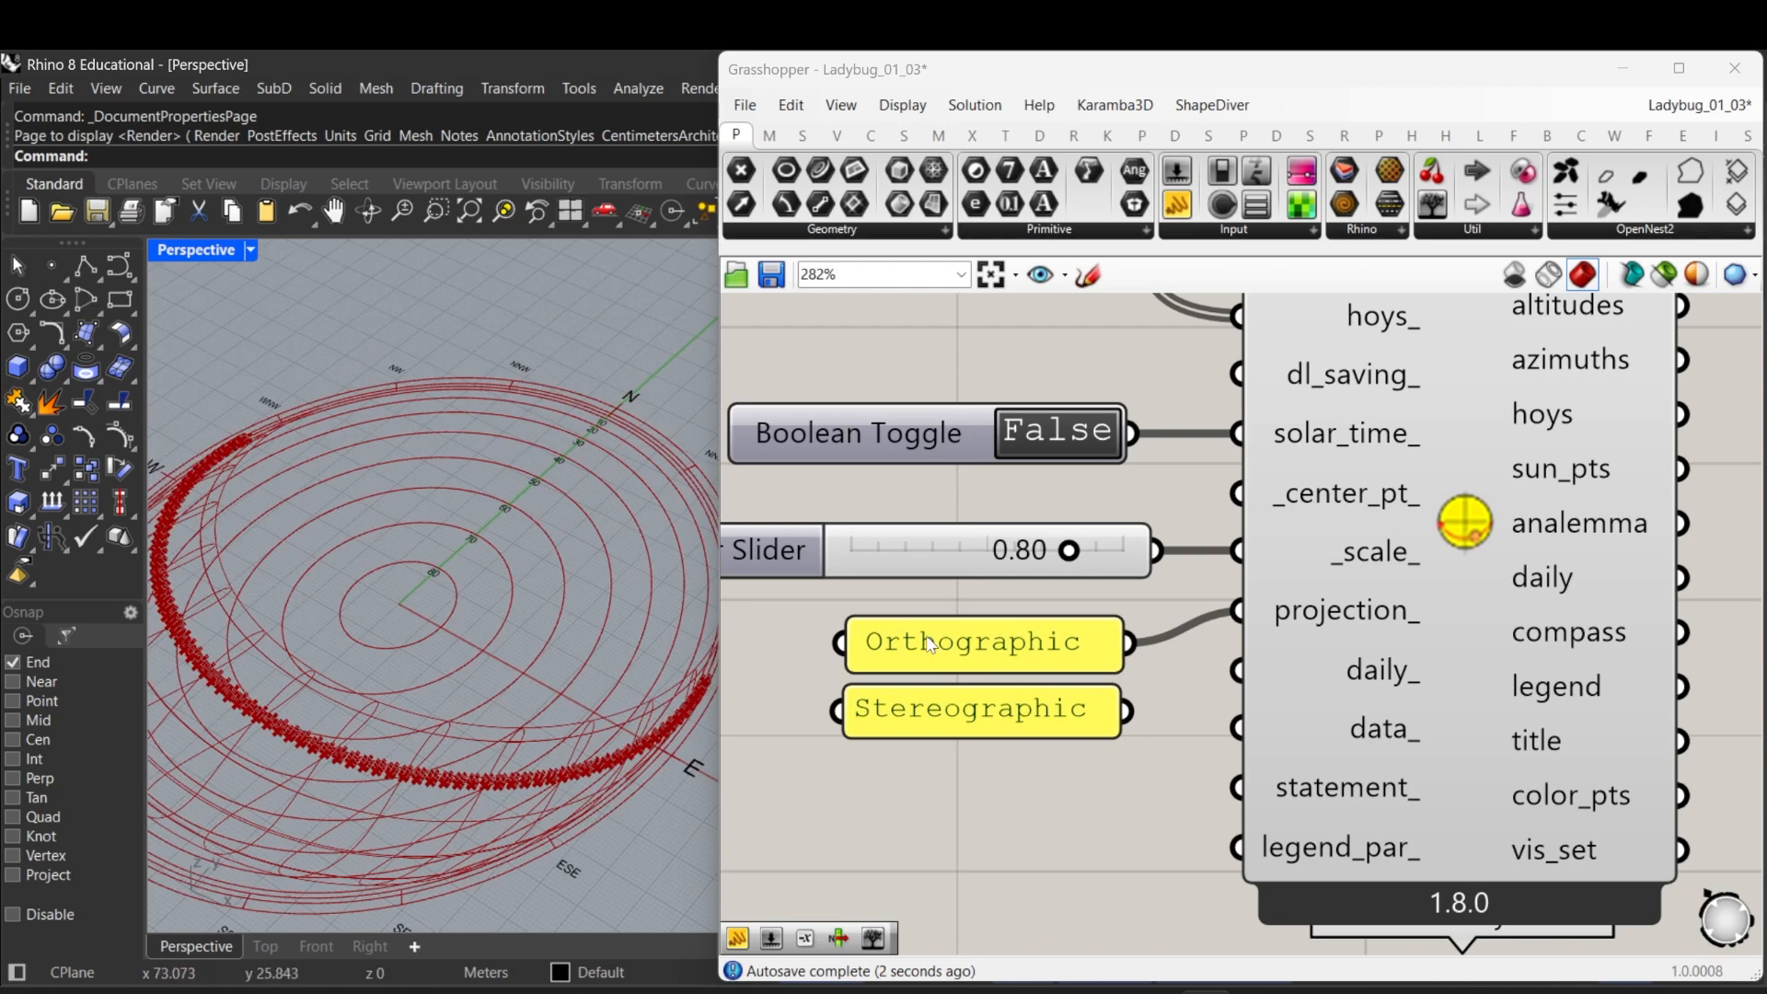
# Step: Replace the projection_ input's source with the Stereographic panel and view the resulting sun path in Rhino
pyautogui.moveTo(1129, 711); pyautogui.dragTo(1238, 610)
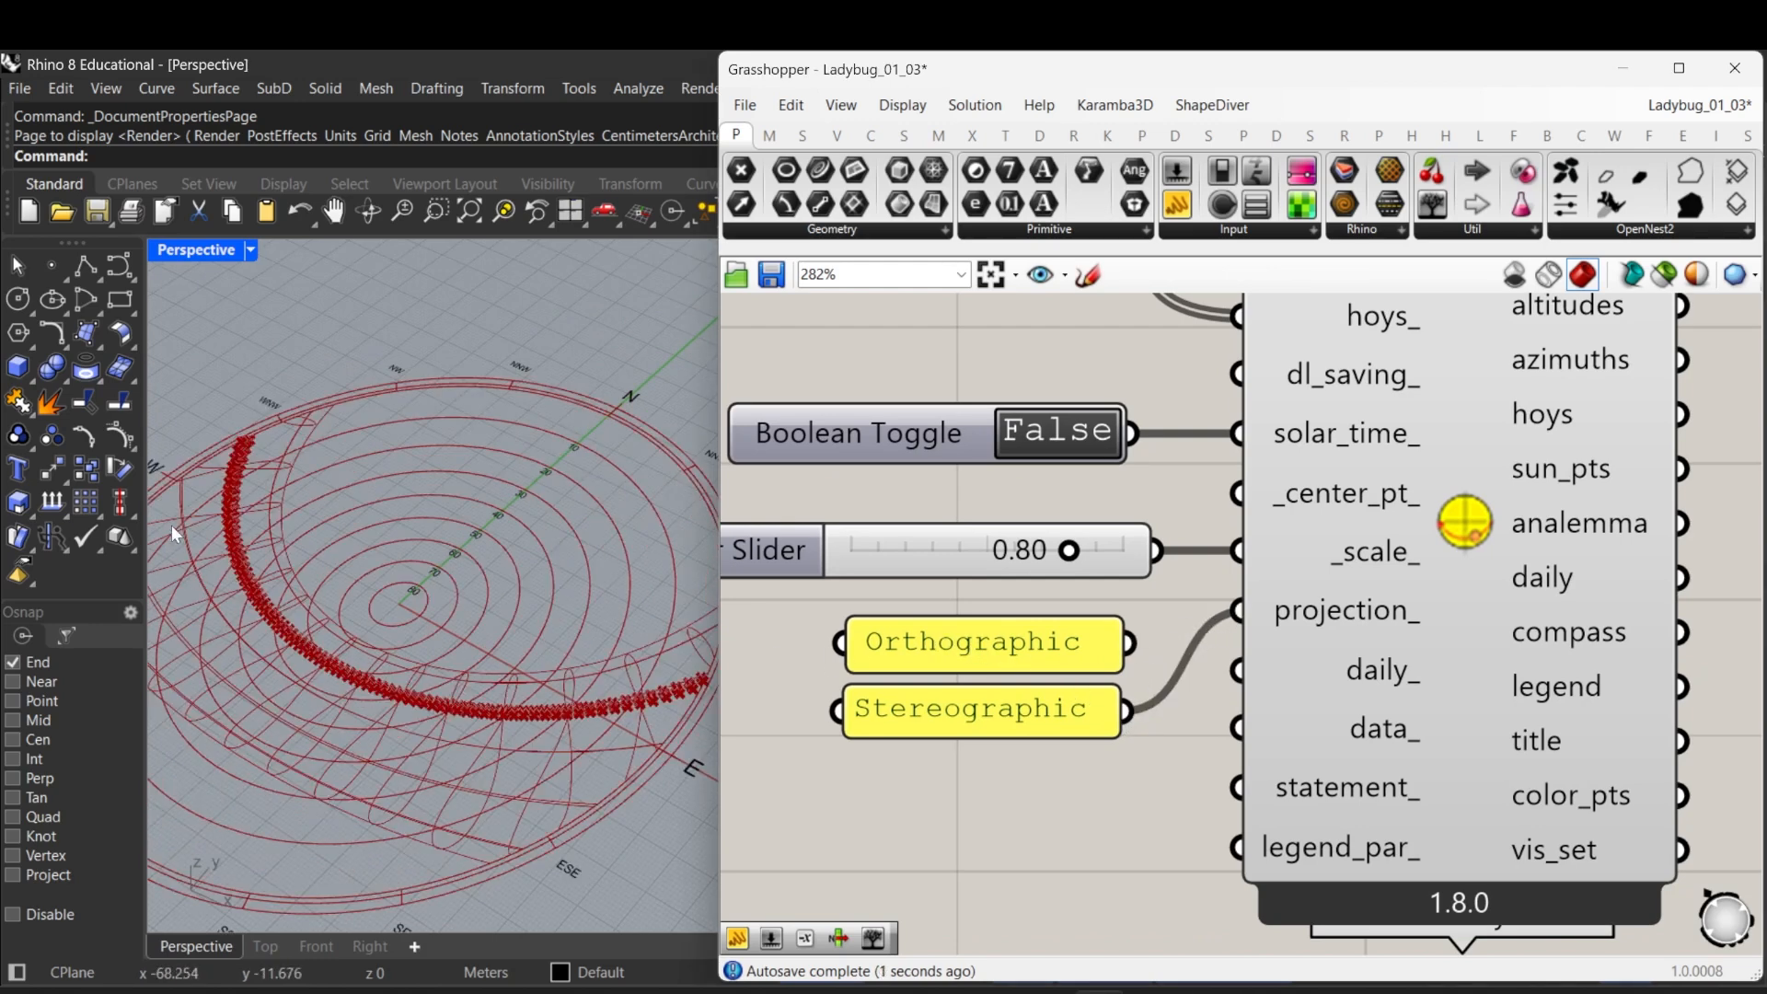
pyautogui.scroll(-5, 423, 759)
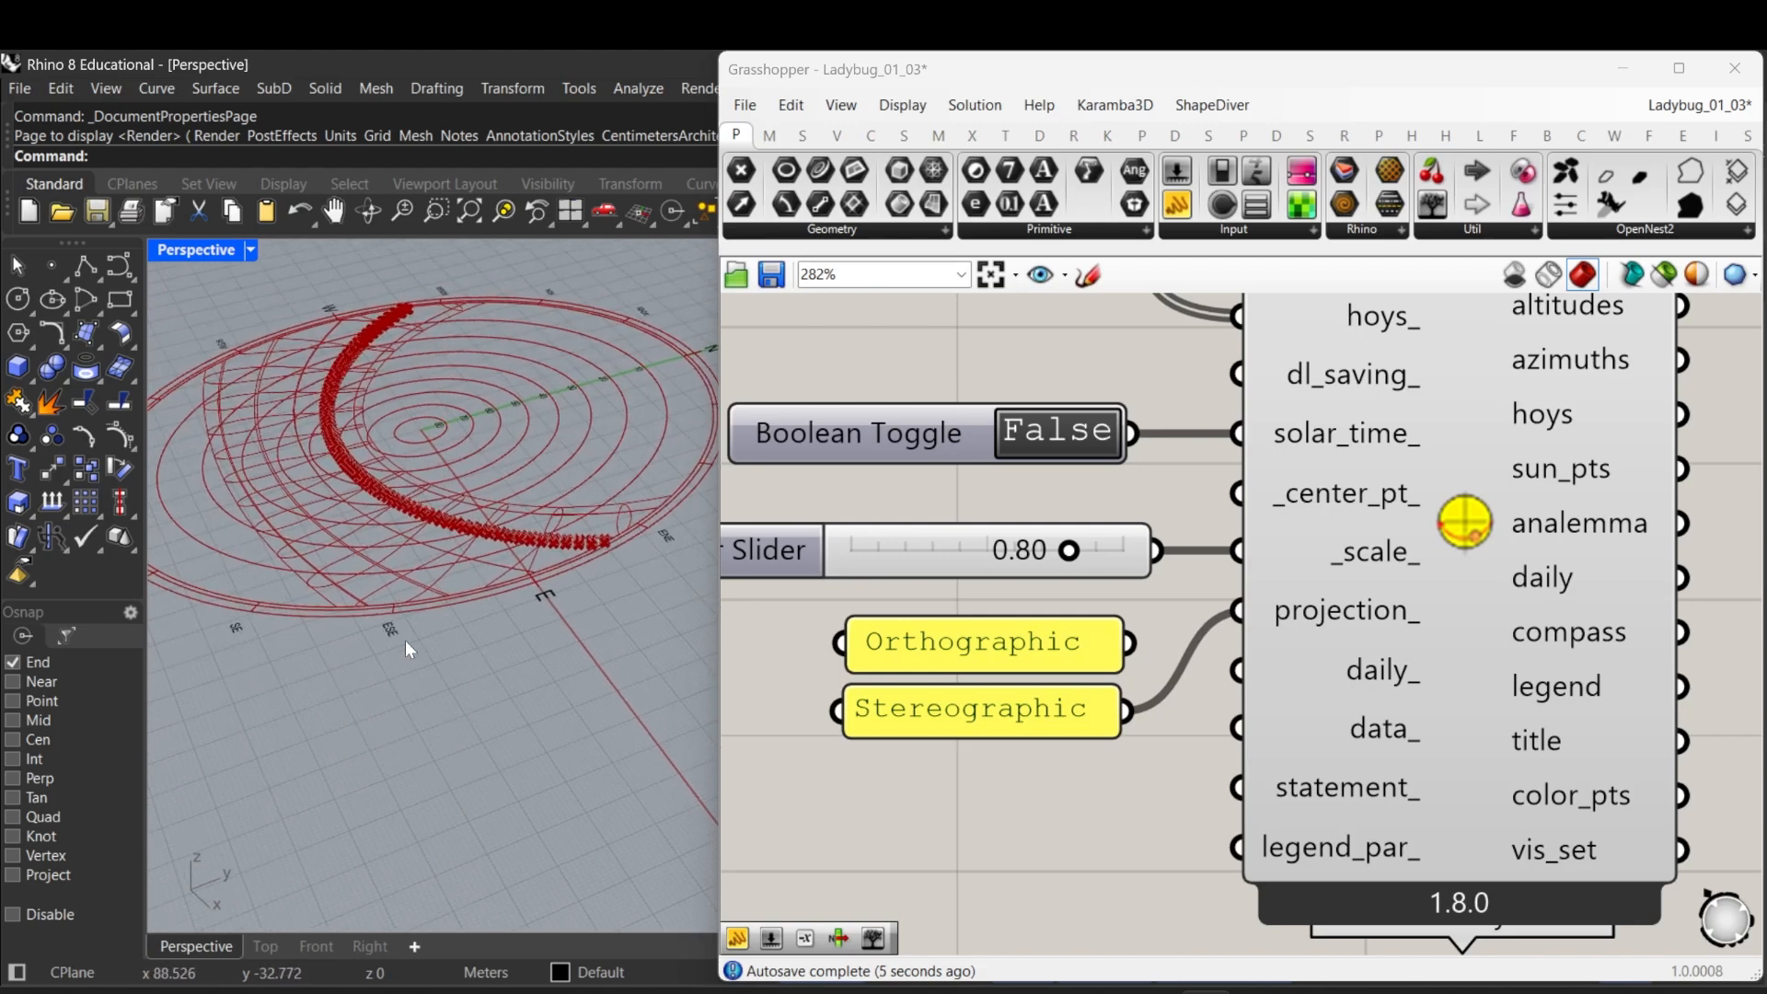
pyautogui.scroll(-2, 403, 642)
pyautogui.moveTo(400, 641); pyautogui.dragTo(436, 682, button='right')
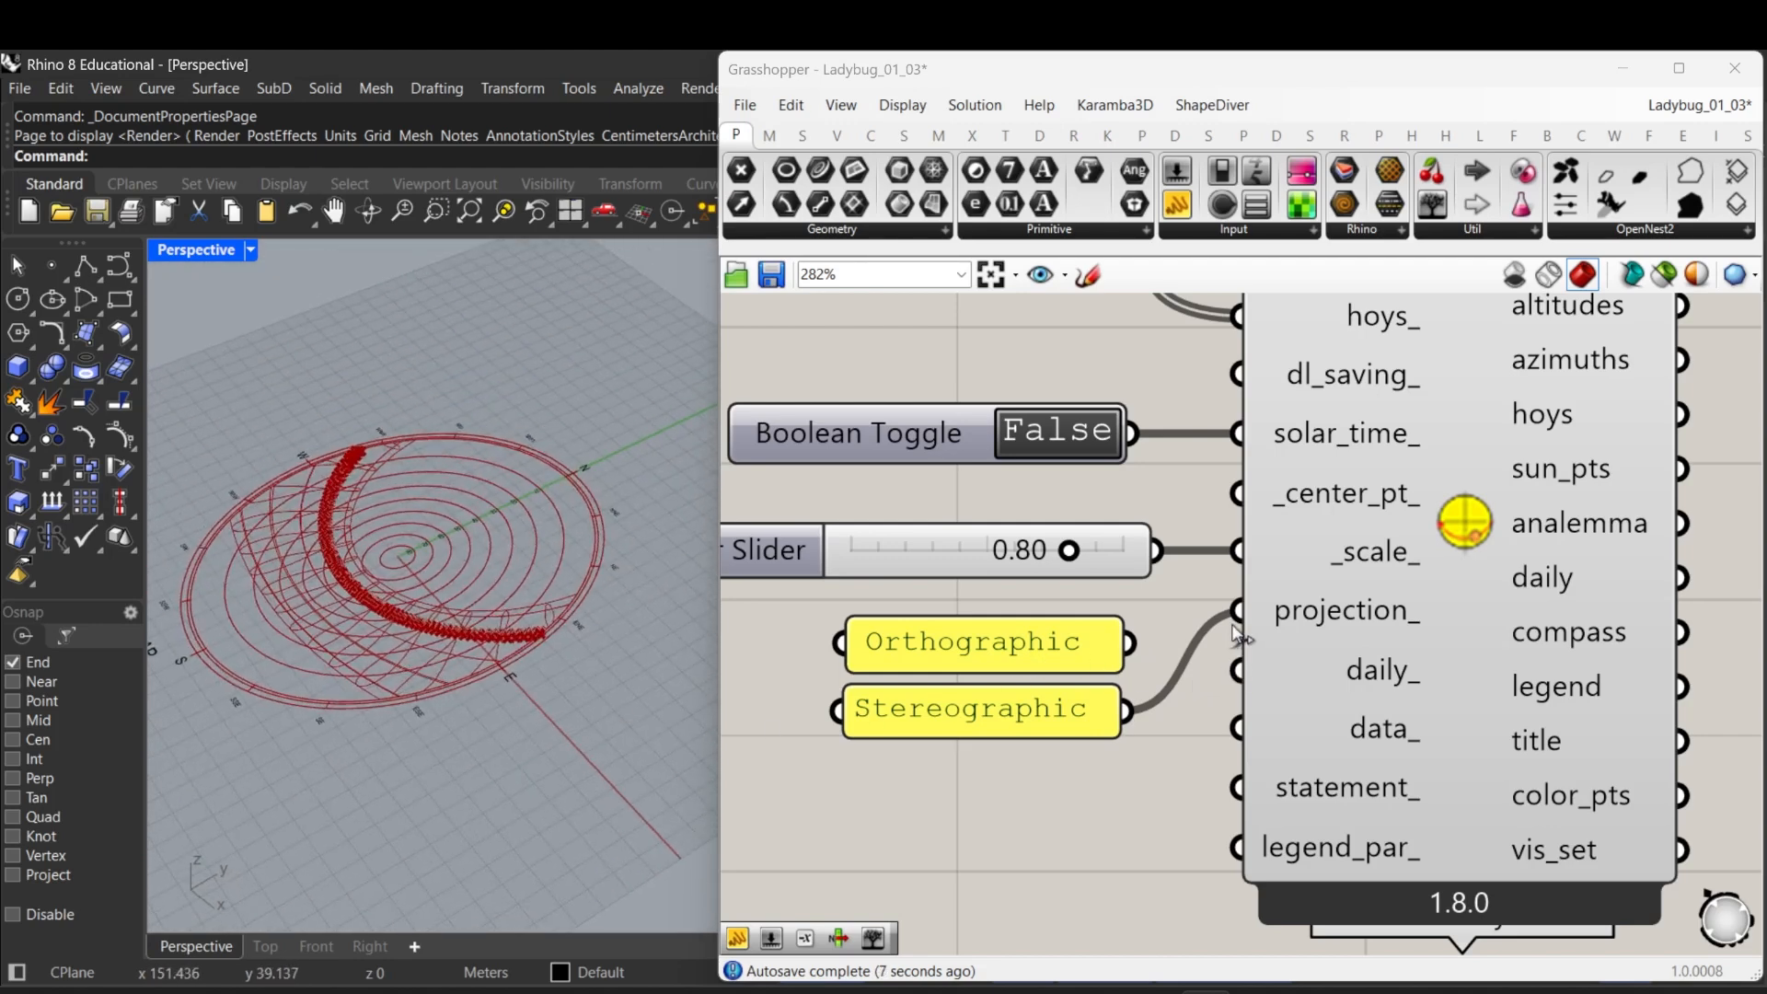
# Step: Disconnect the Stereographic panel from LB SunPath's projection_ input and view the sun path in Rhino
pyautogui.keyDown('ctrl'); pyautogui.moveTo(1238, 612); pyautogui.dragTo(1126, 710); pyautogui.keyUp('ctrl')
pyautogui.moveTo(1005, 744); pyautogui.dragTo(1080, 728, button='right')
pyautogui.scroll(-1, 1080, 729)
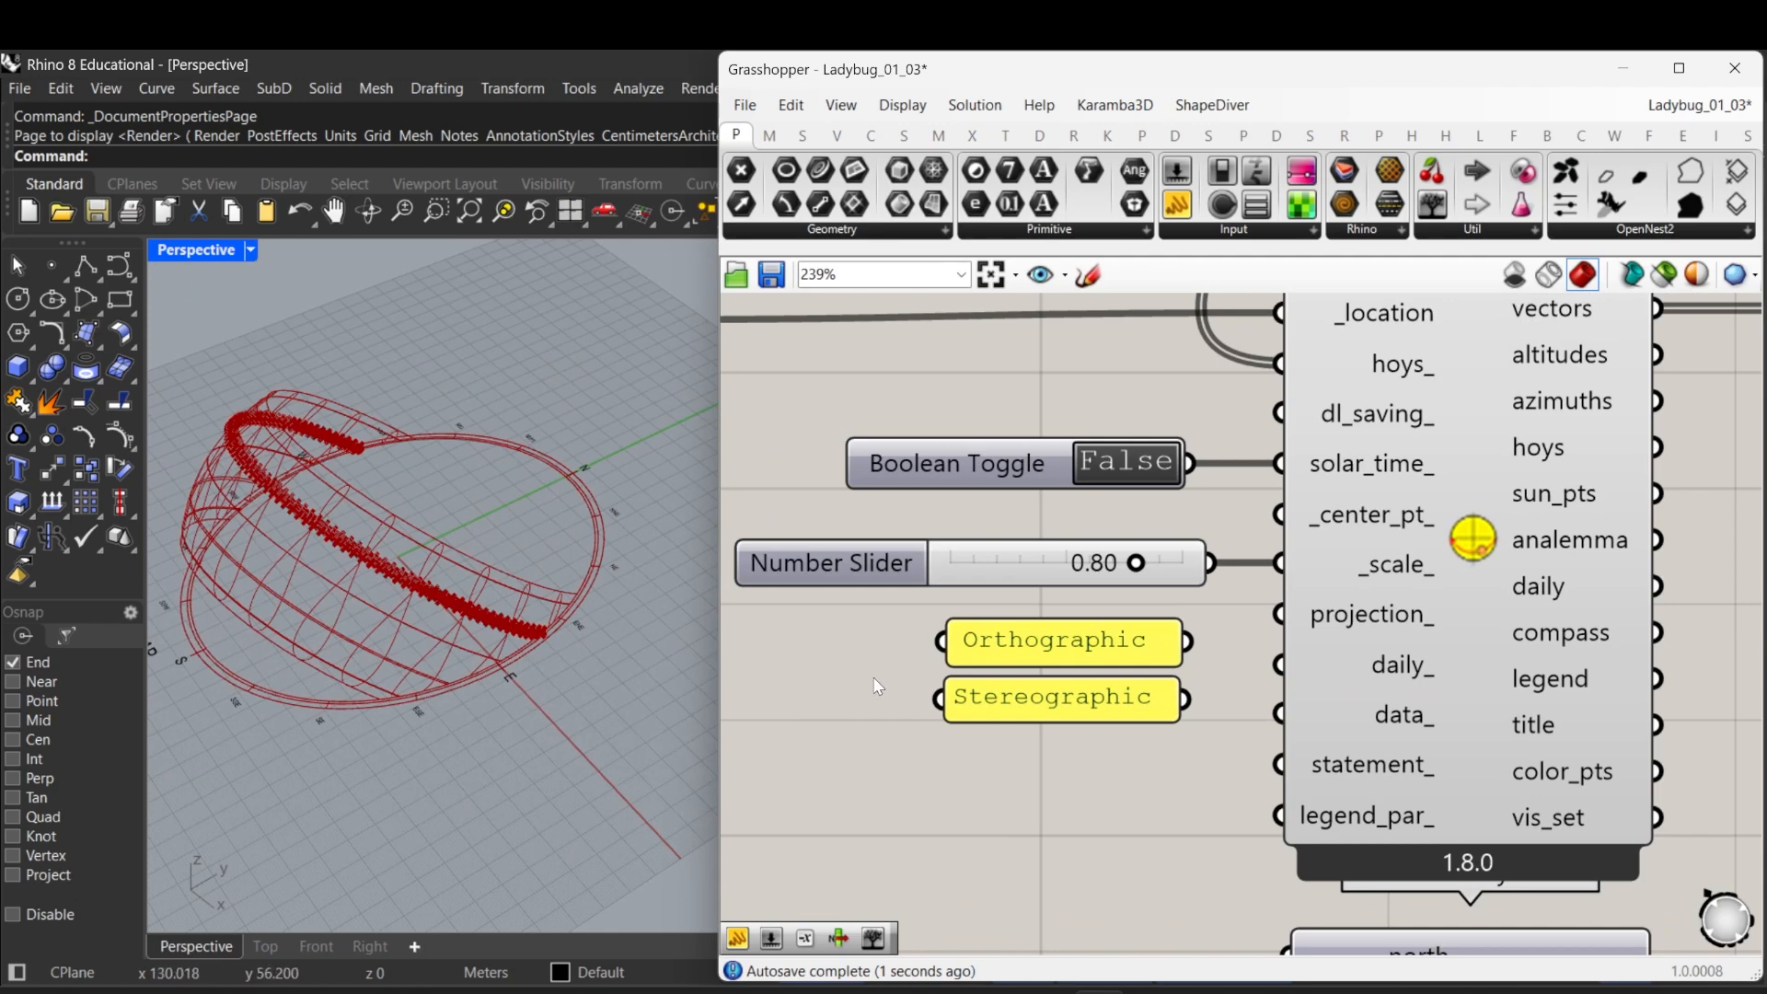
pyautogui.moveTo(847, 674); pyautogui.dragTo(931, 666, button='right')
pyautogui.moveTo(561, 516); pyautogui.dragTo(583, 694, button='right')
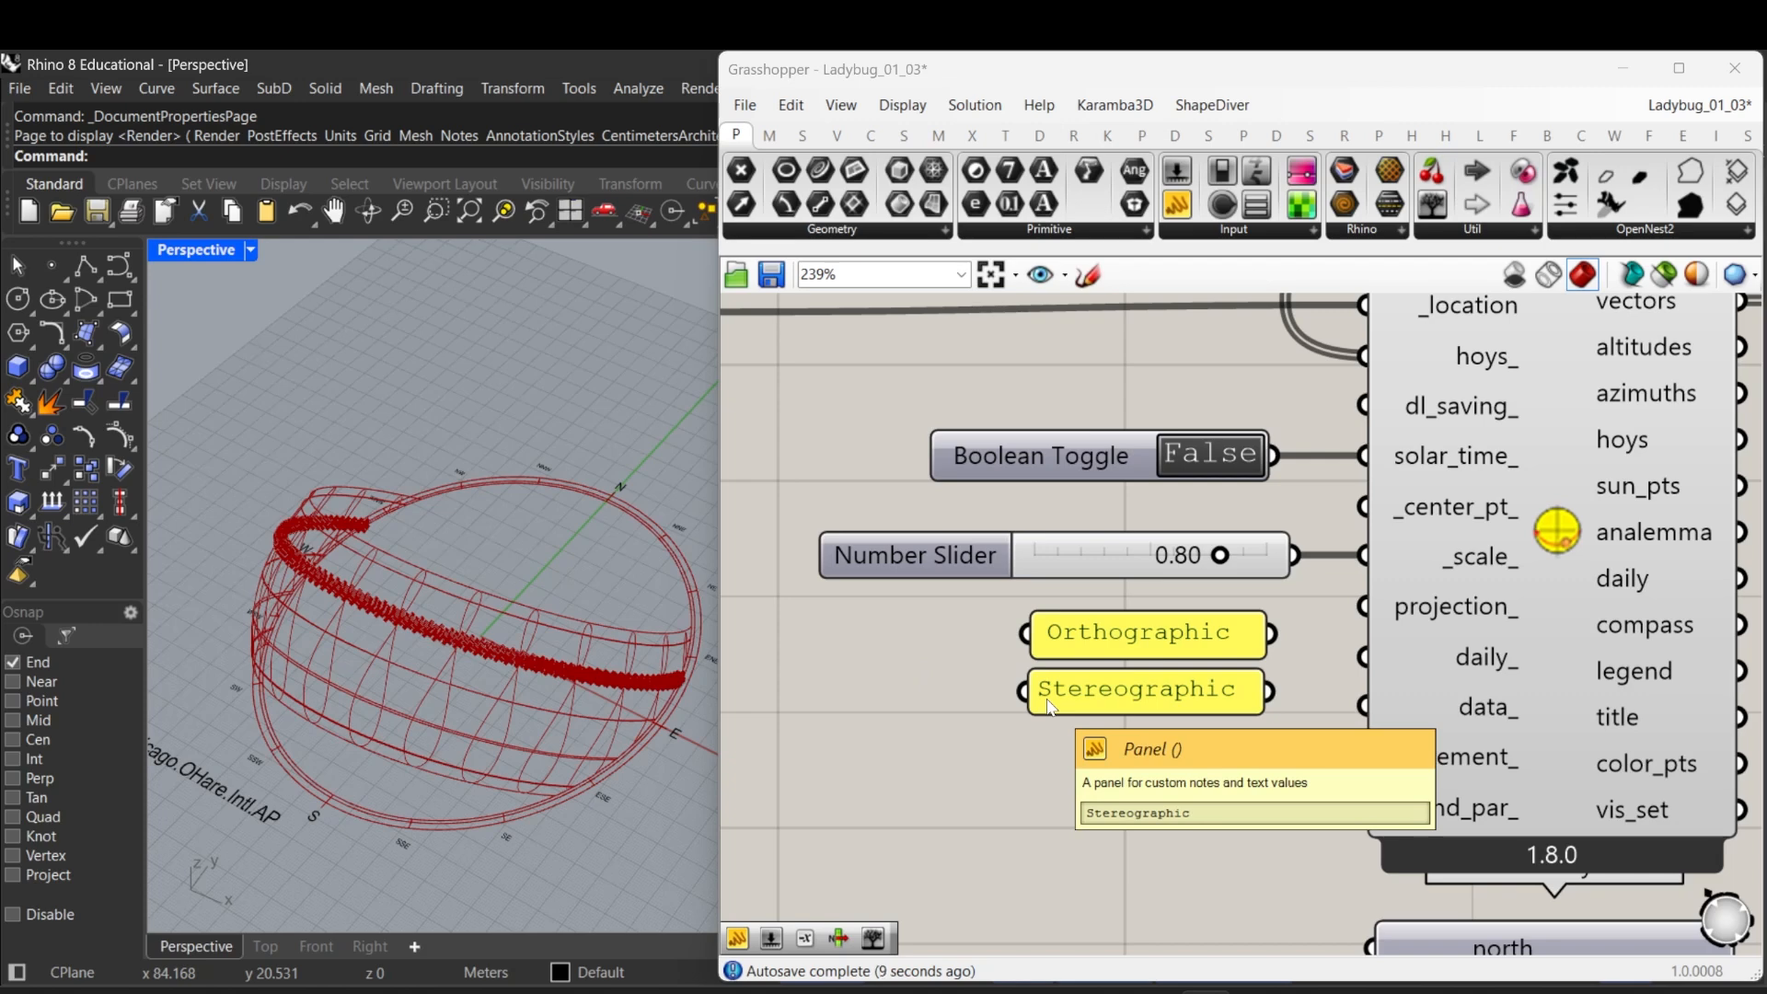
pyautogui.scroll(-3, 1047, 703)
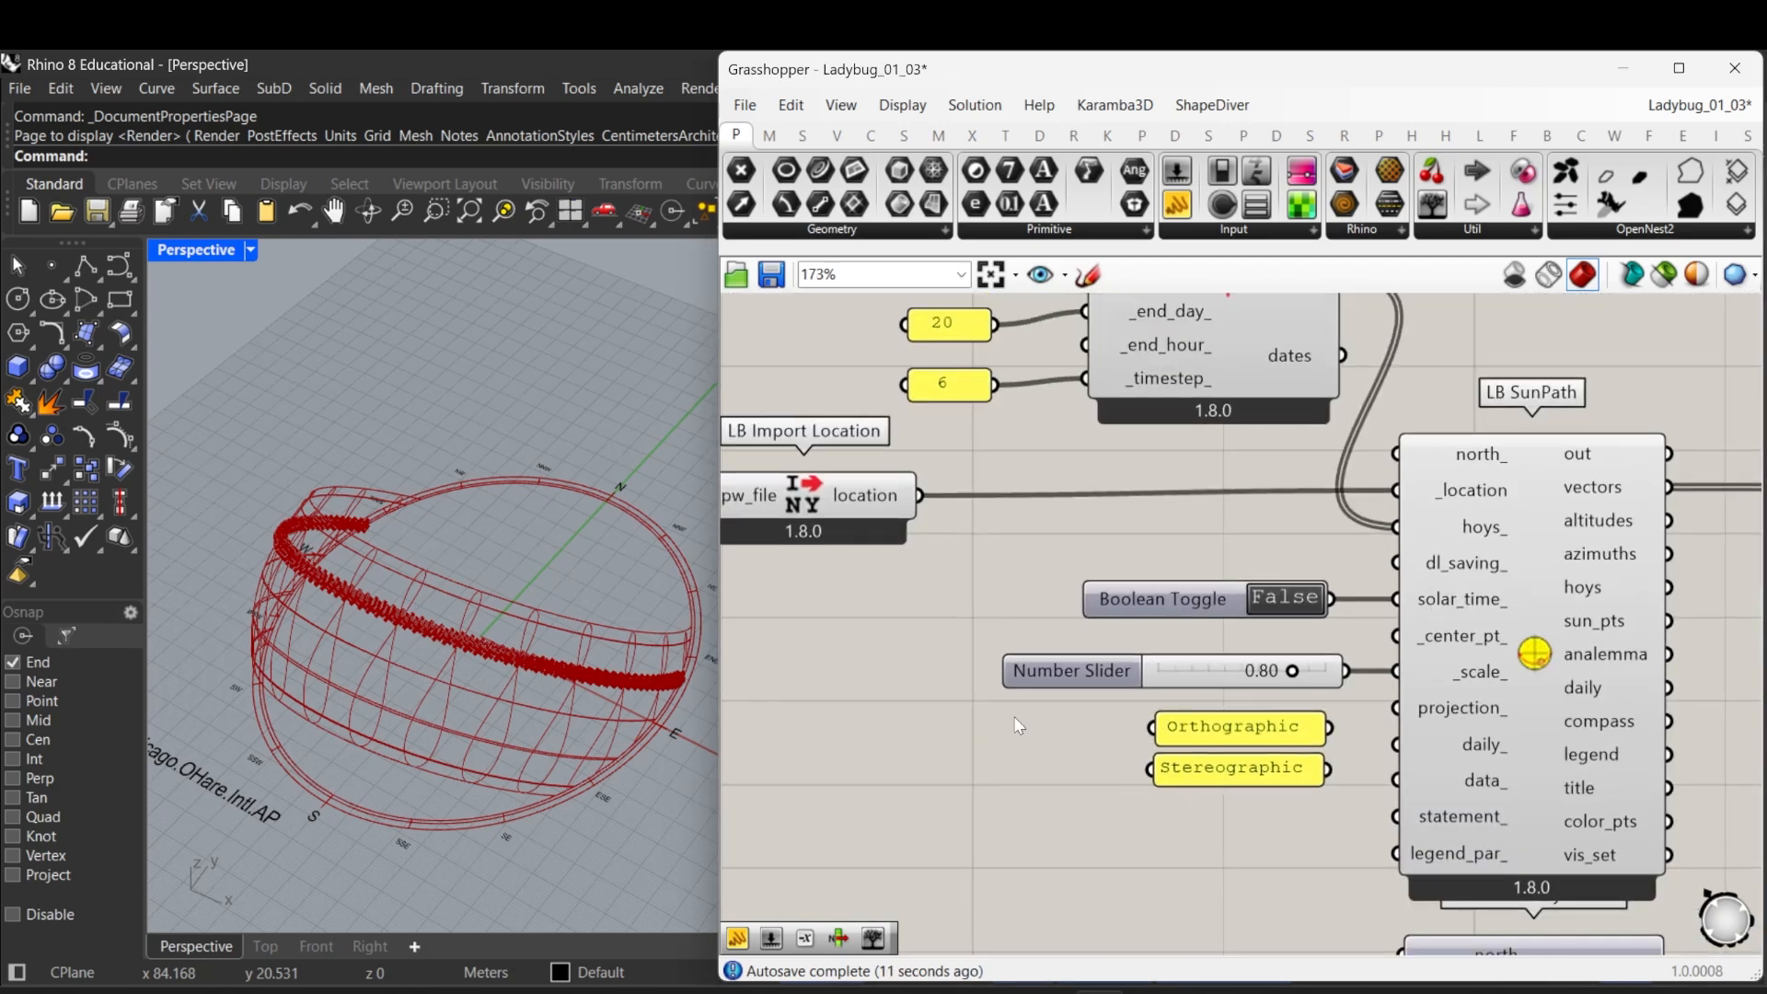
pyautogui.moveTo(1014, 718); pyautogui.dragTo(1075, 718, button='right')
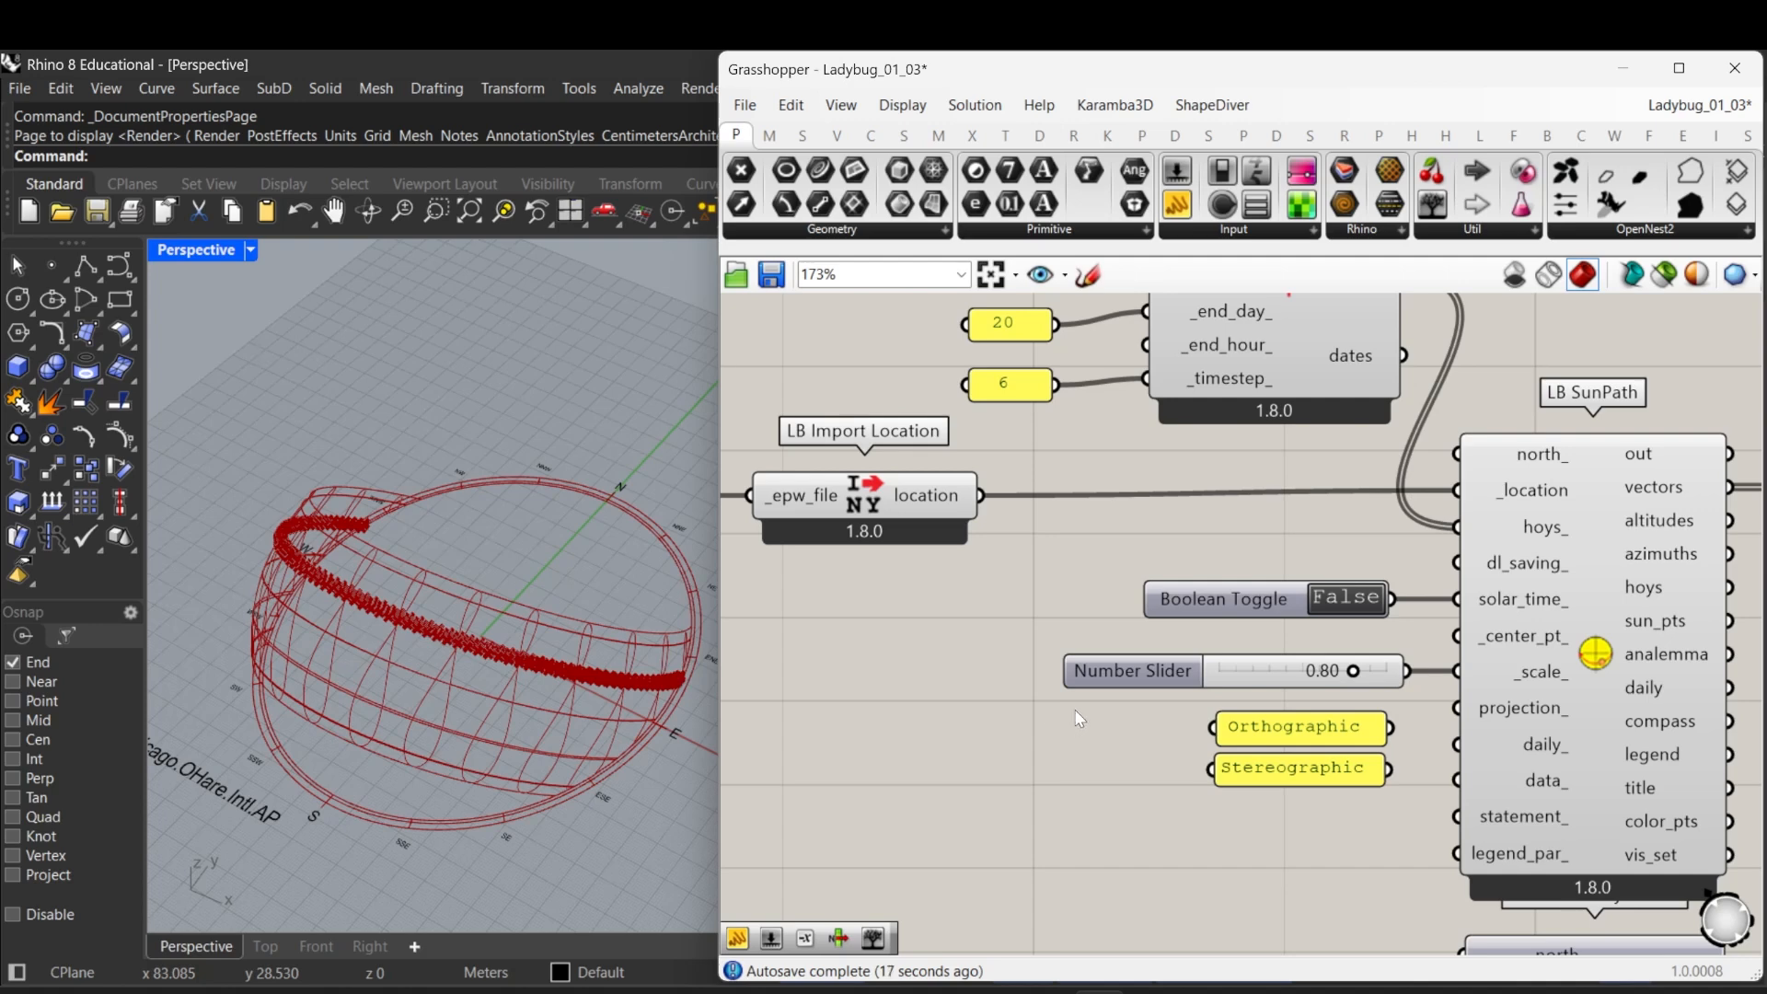
# Step: Set the Rhino Perspective viewport's display mode to Shaded
pyautogui.scroll(-3, 1180, 732)
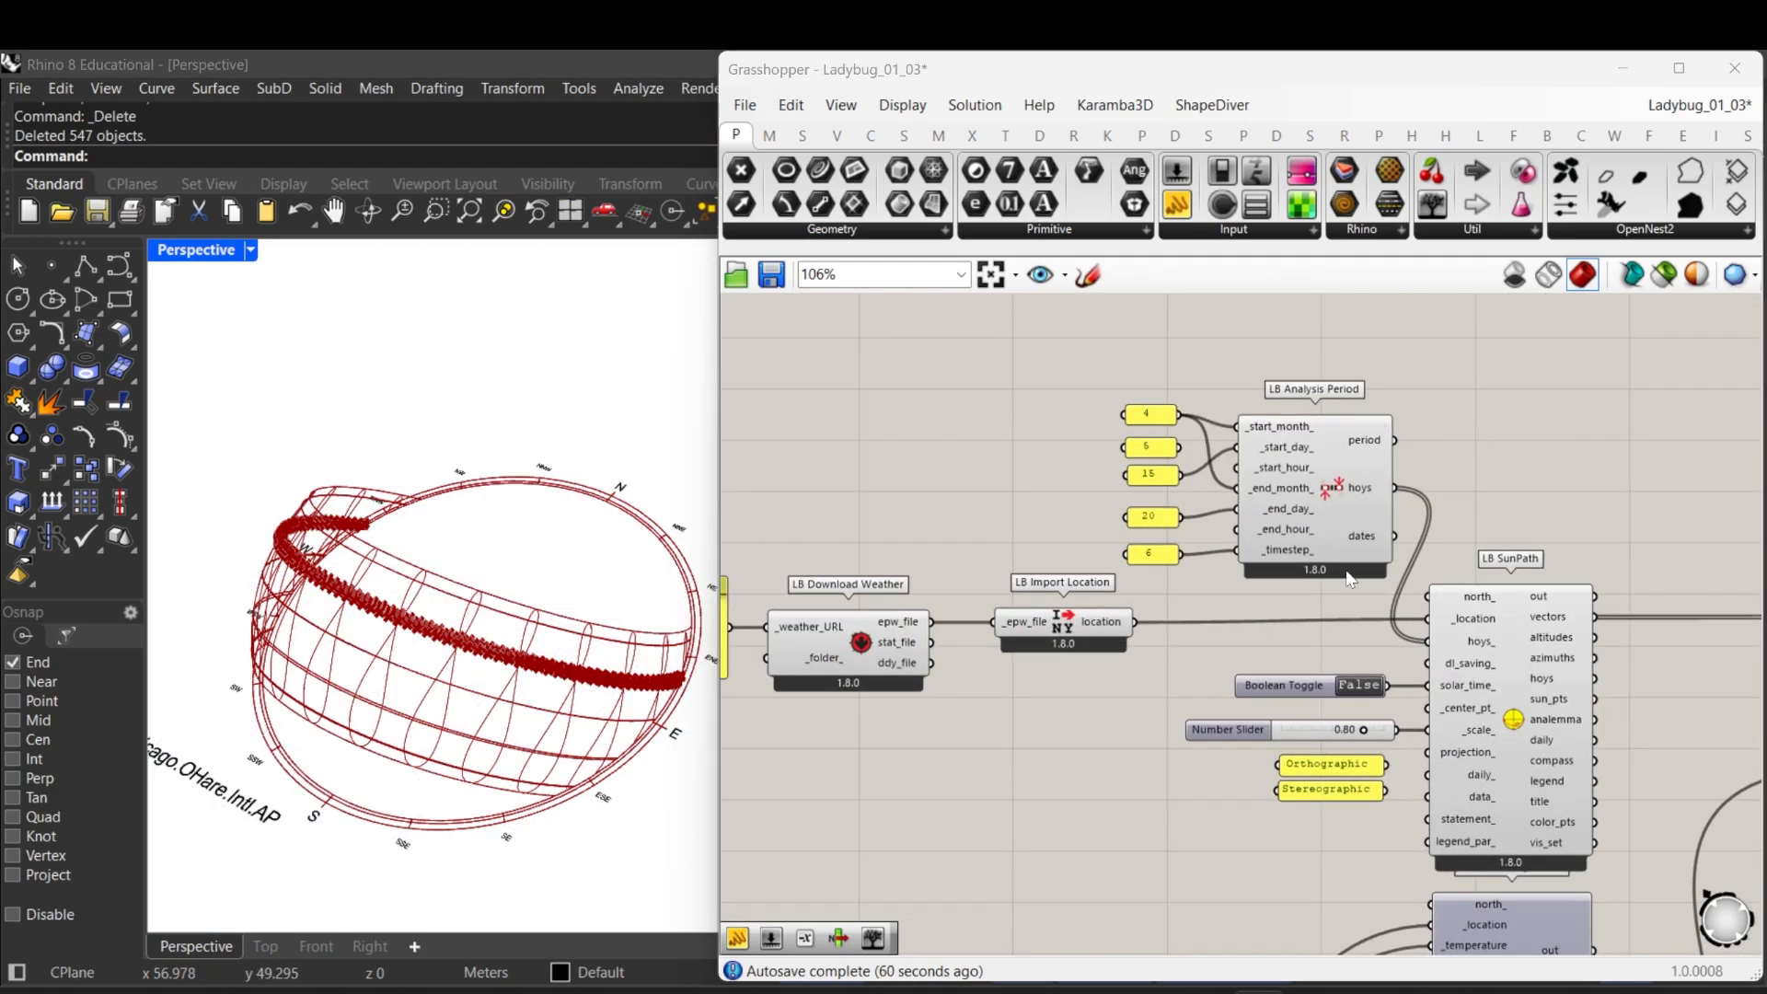
pyautogui.click(251, 251)
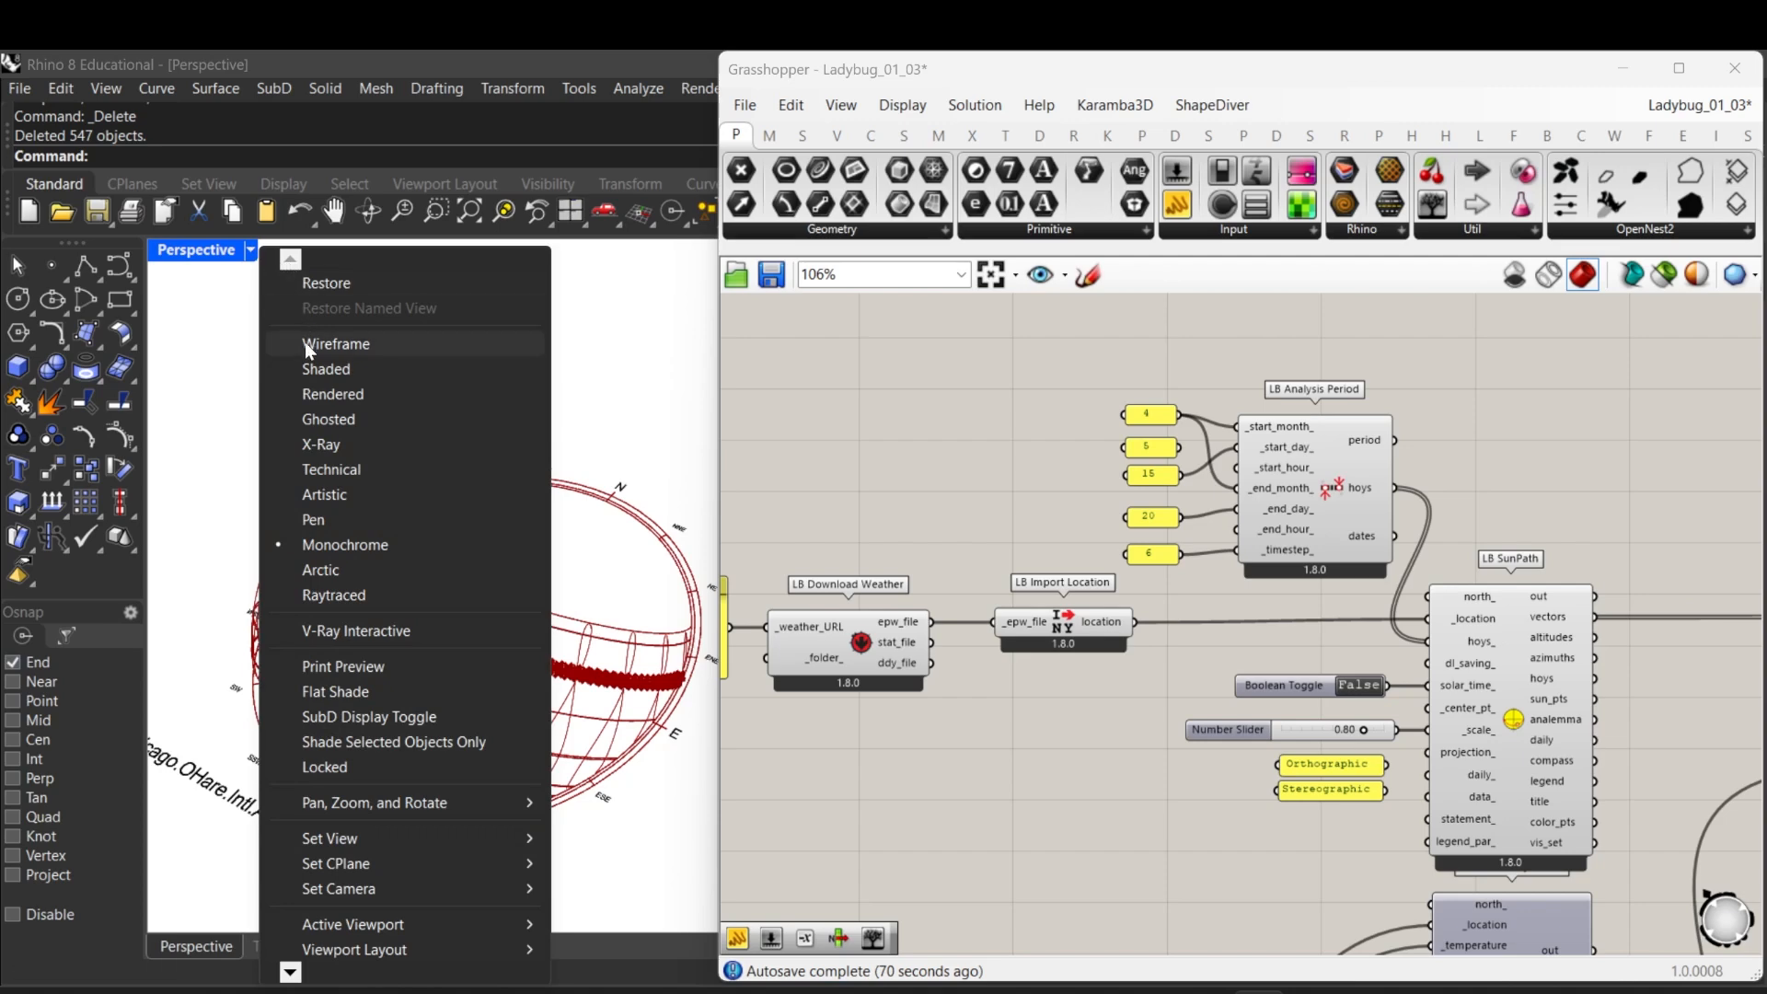
pyautogui.click(318, 369)
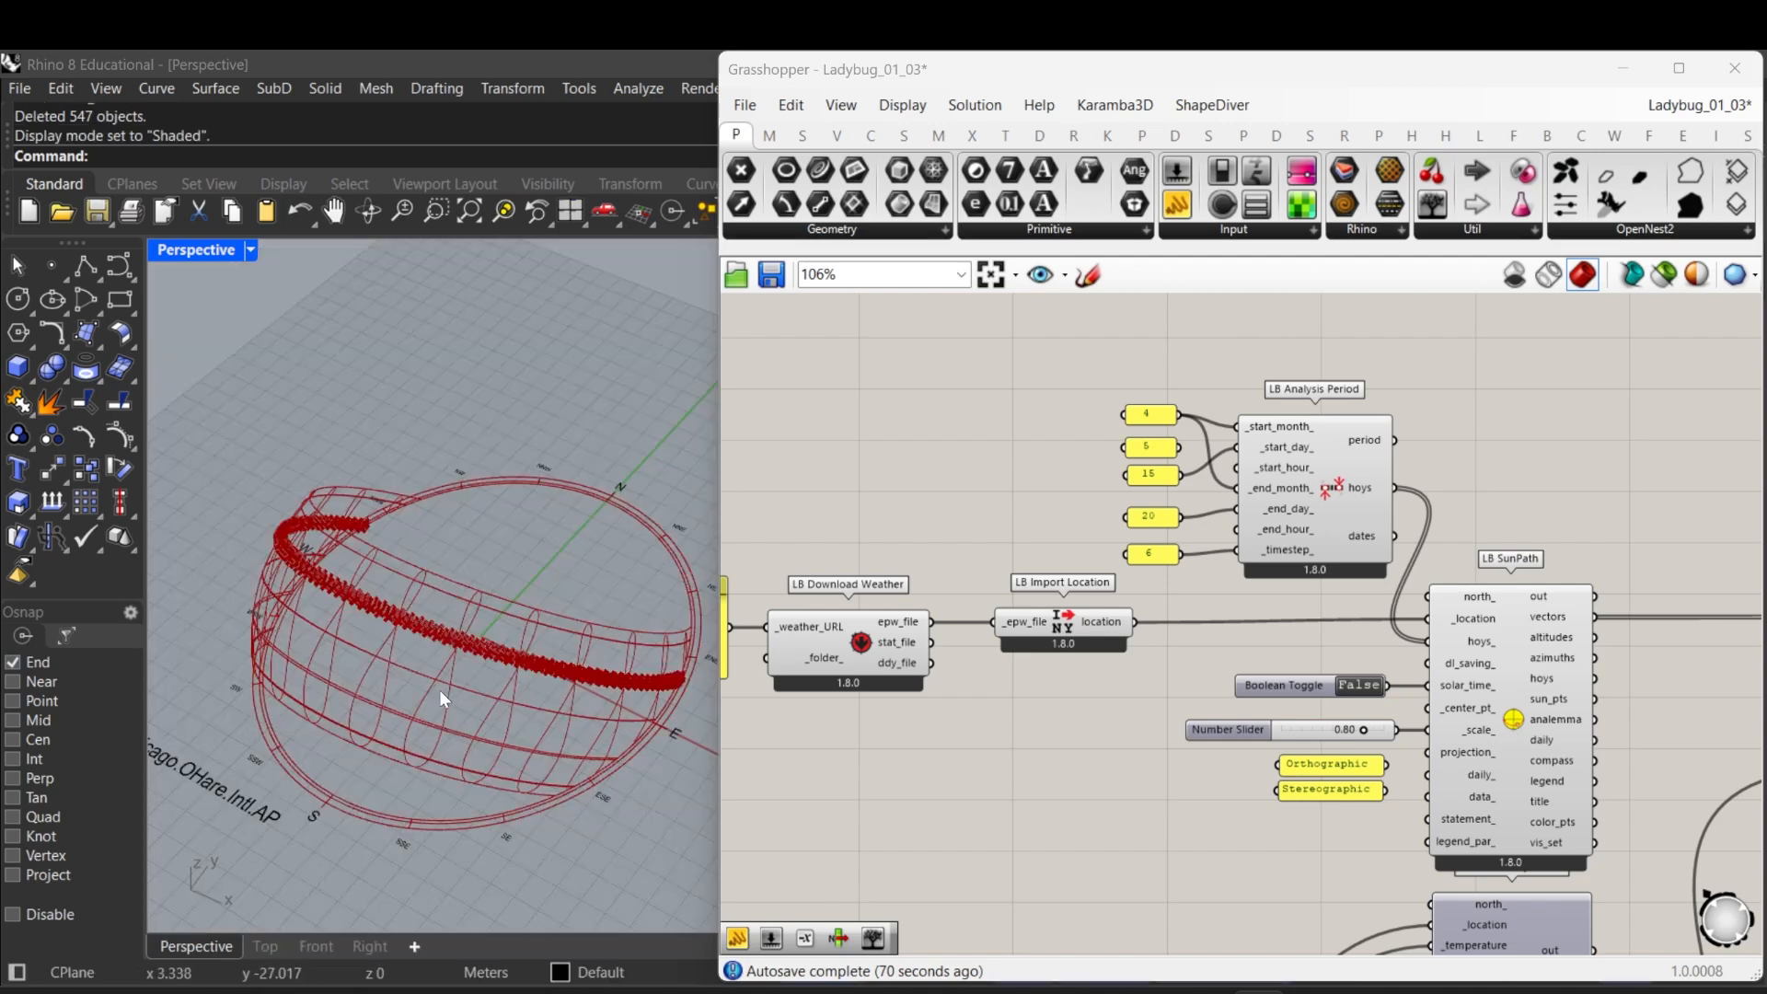
# Step: Bake LB SunPath's geometry to Layer 05 as a group
pyautogui.rightClick(1514, 726)
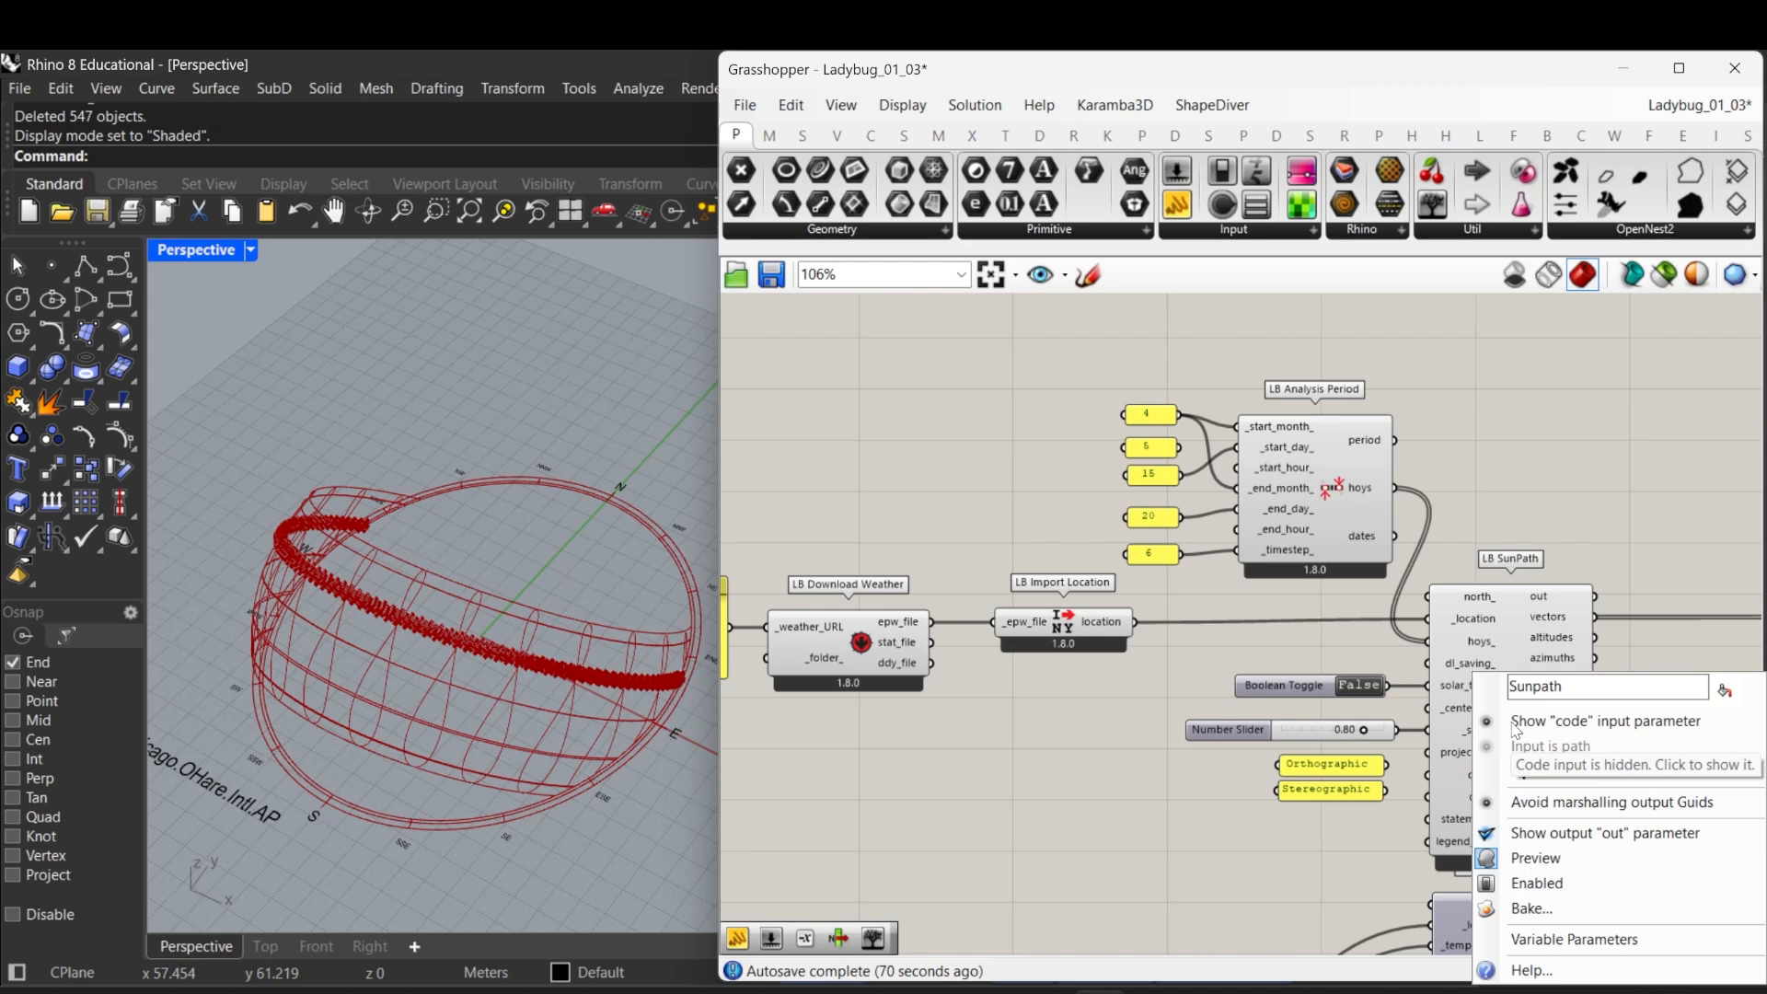
pyautogui.click(1534, 911)
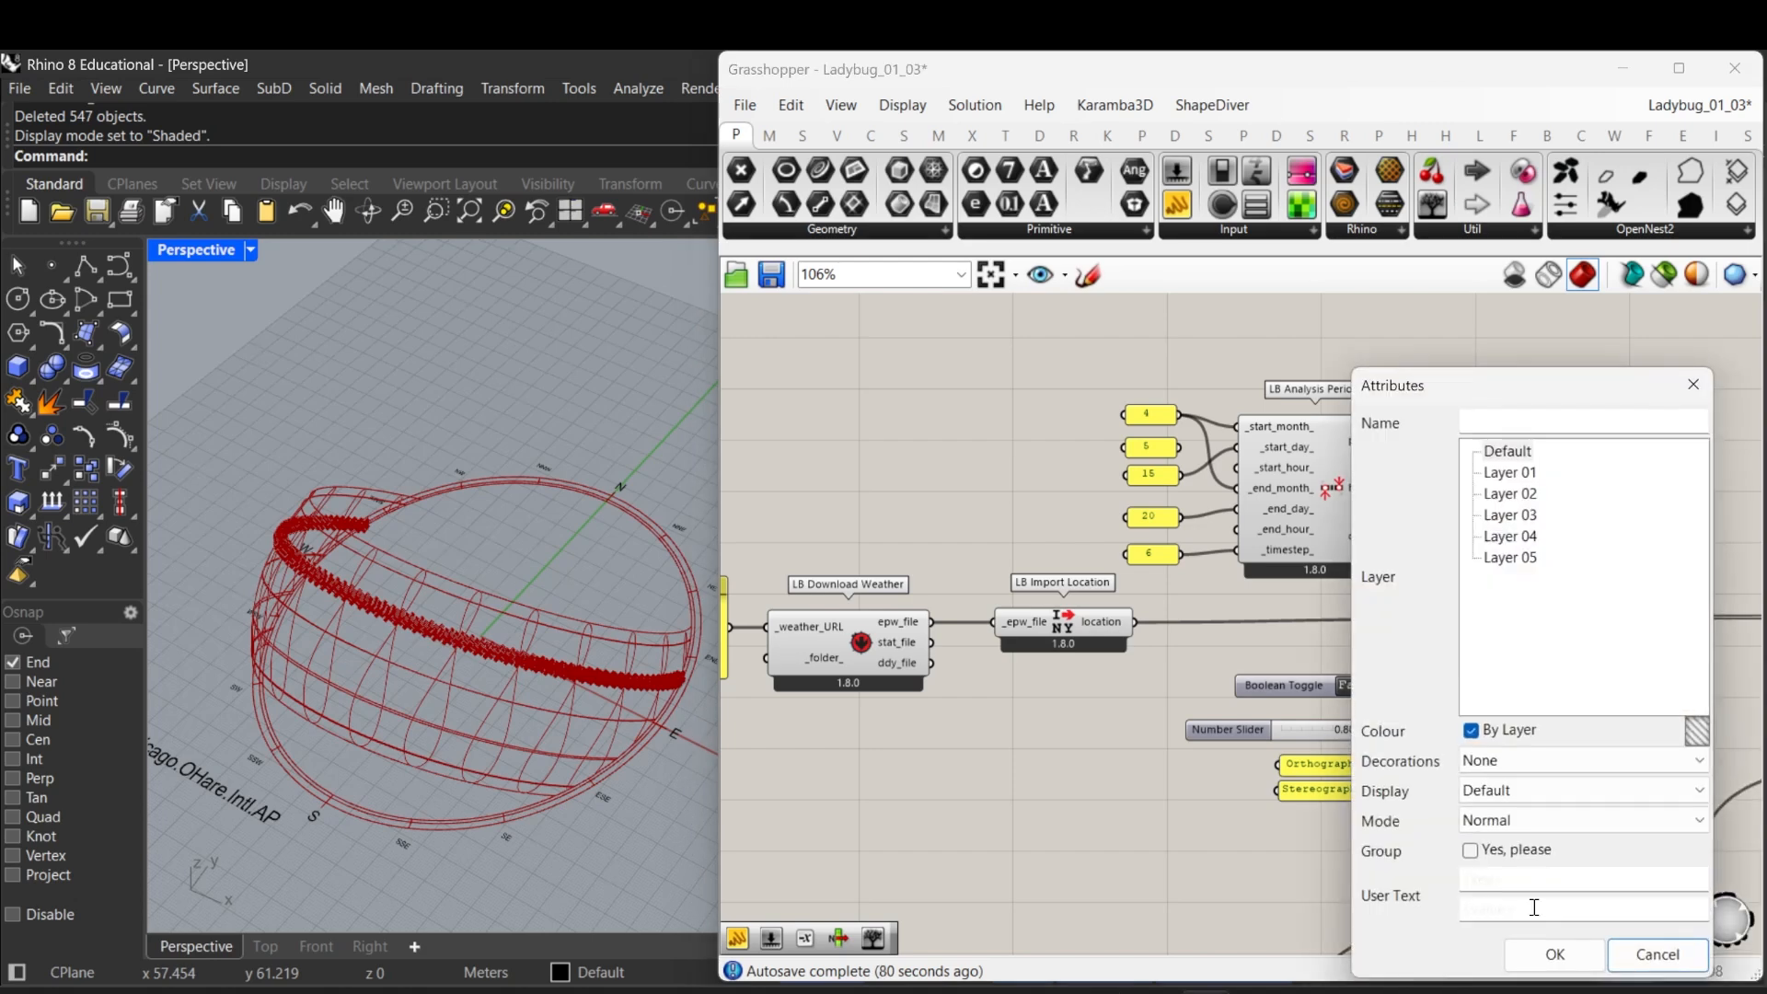
pyautogui.click(1510, 560)
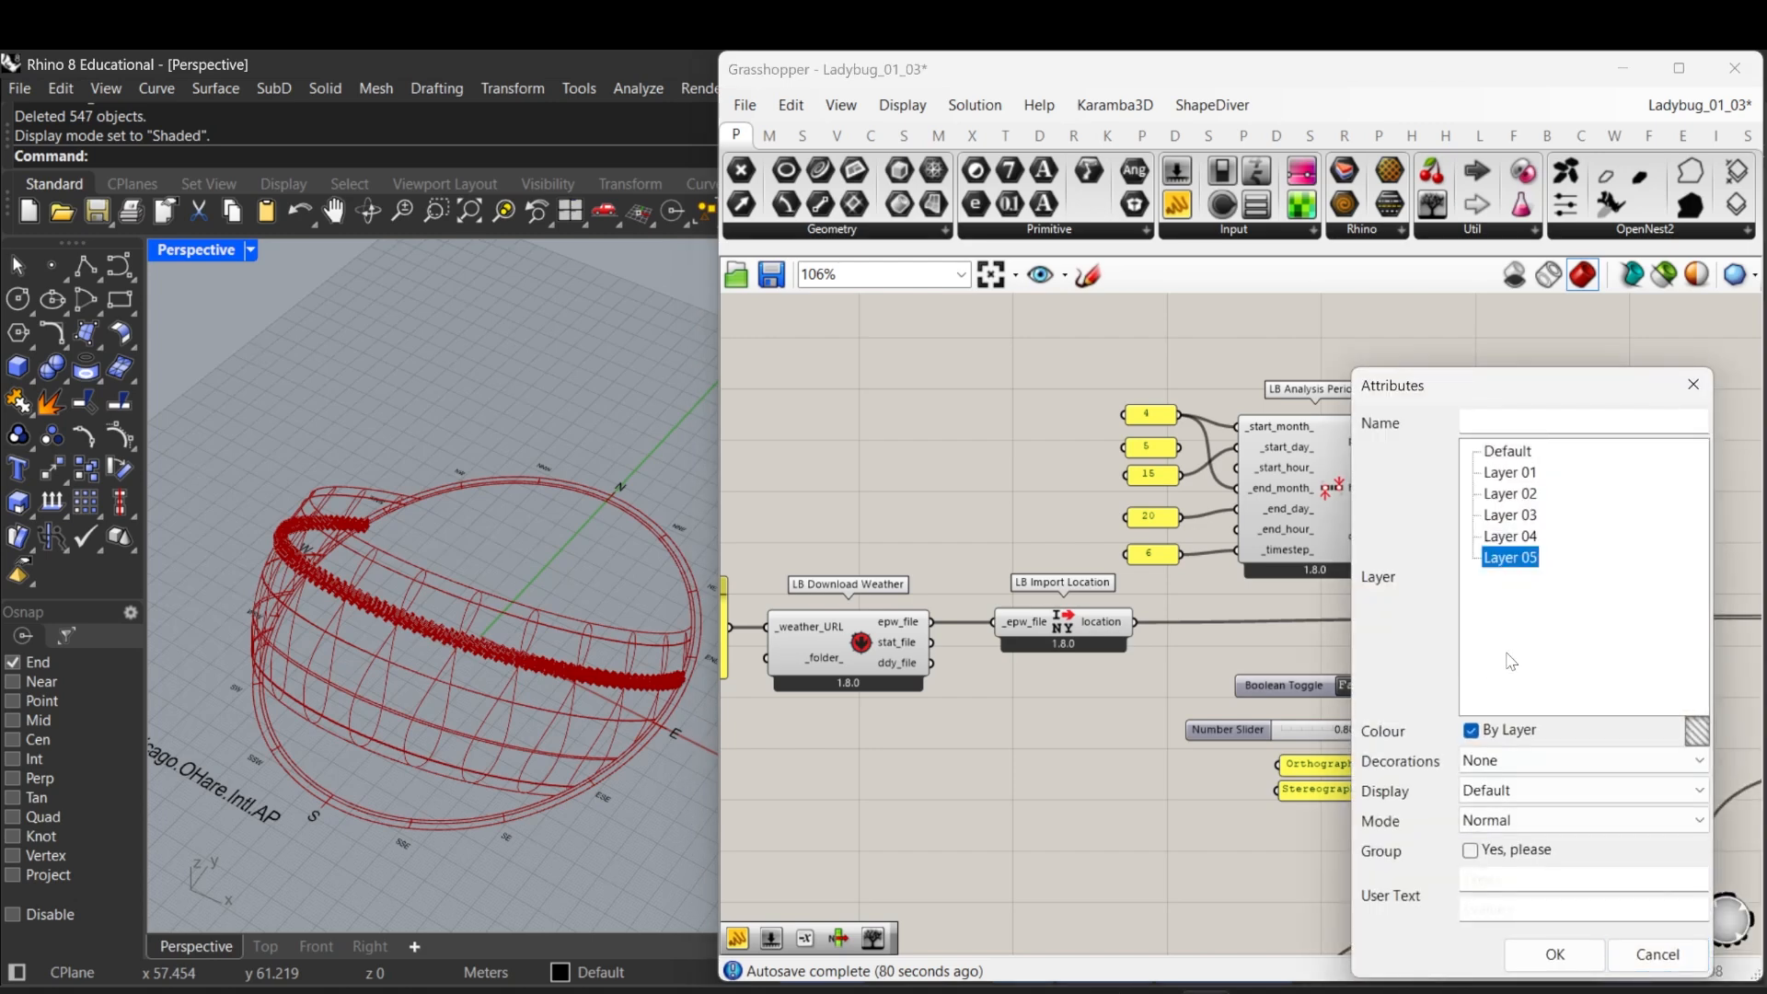
pyautogui.click(1525, 854)
pyautogui.click(1548, 957)
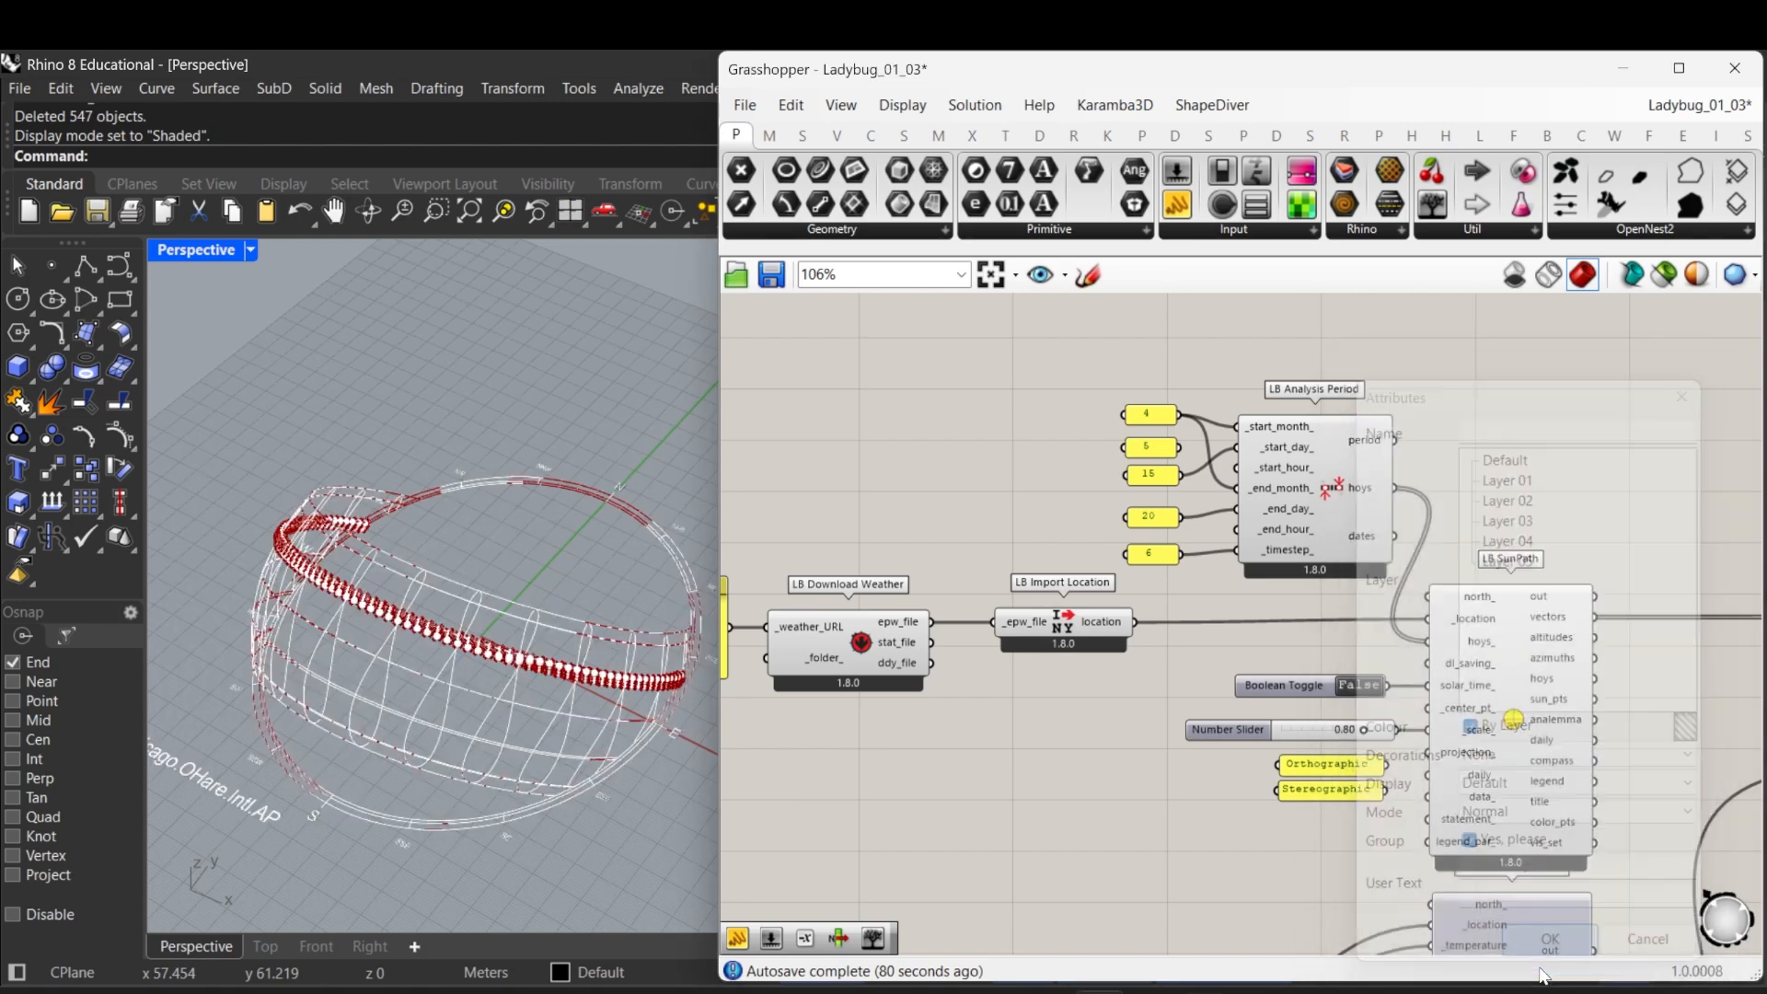
# Step: Move the baked sun path group about 186 m in the negative X direction, away from the Grasshopper preview
pyautogui.moveTo(423, 693); pyautogui.dragTo(490, 719, button='right')
pyautogui.scroll(-4, 490, 722)
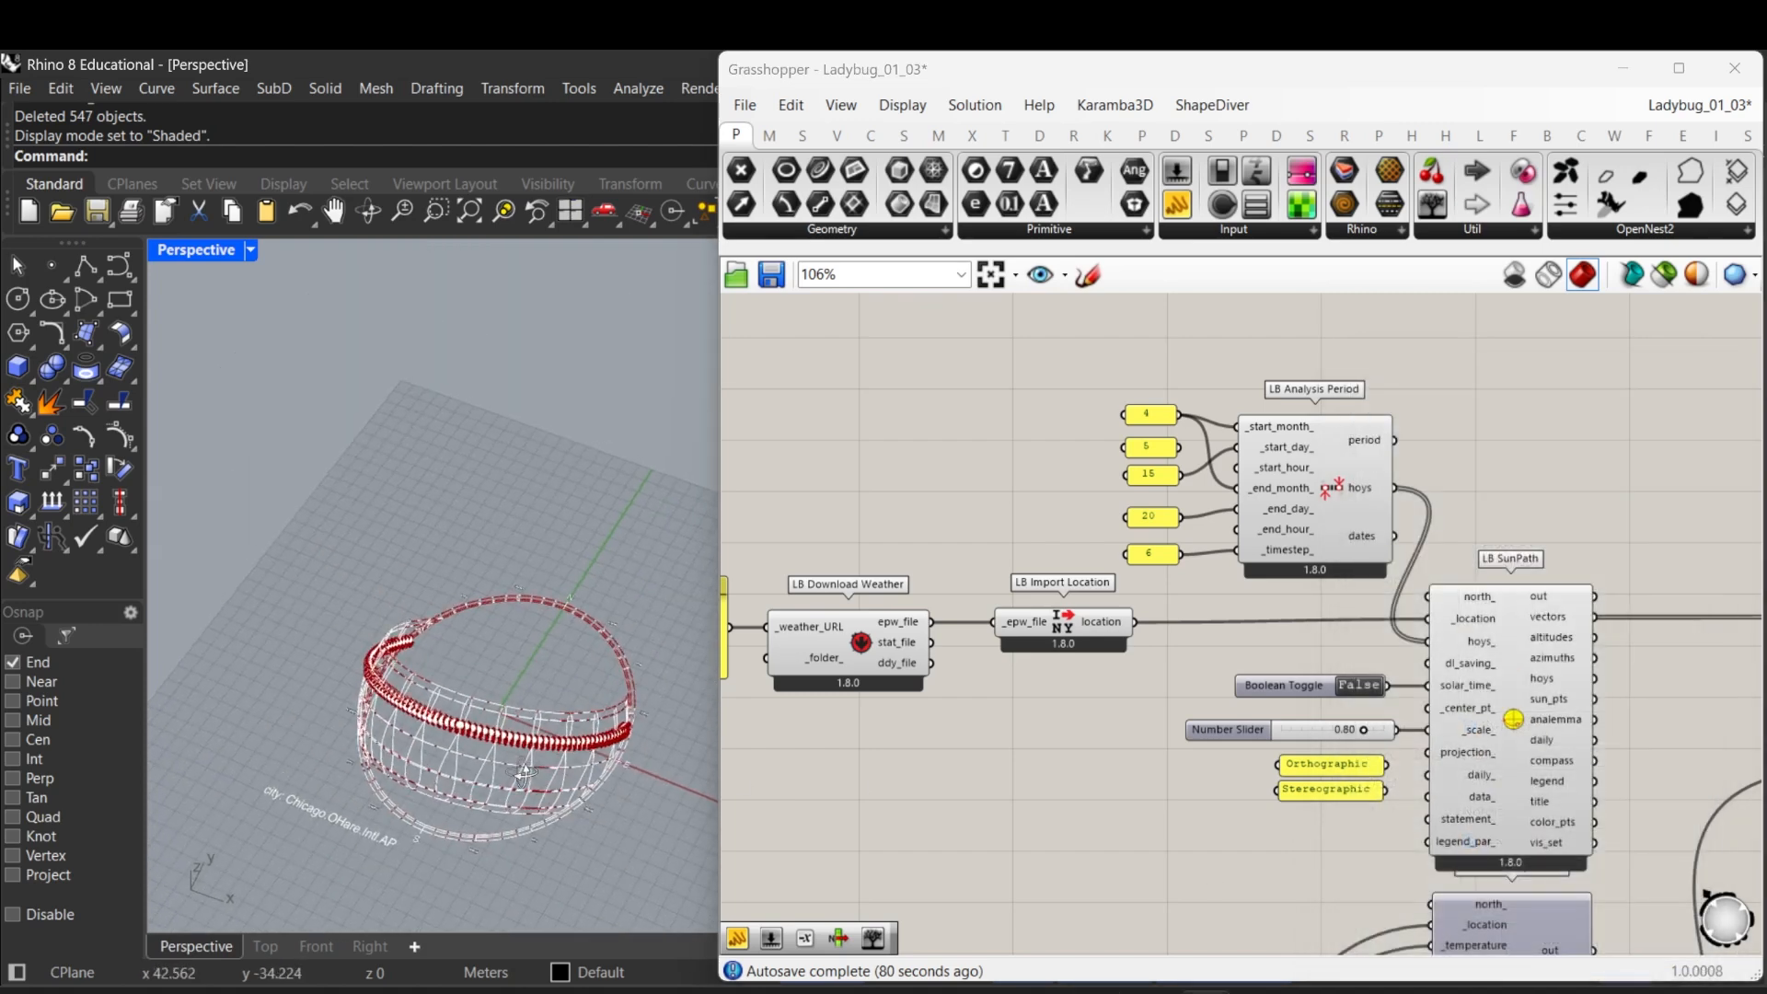
pyautogui.click(487, 738)
pyautogui.moveTo(541, 711); pyautogui.dragTo(275, 602)
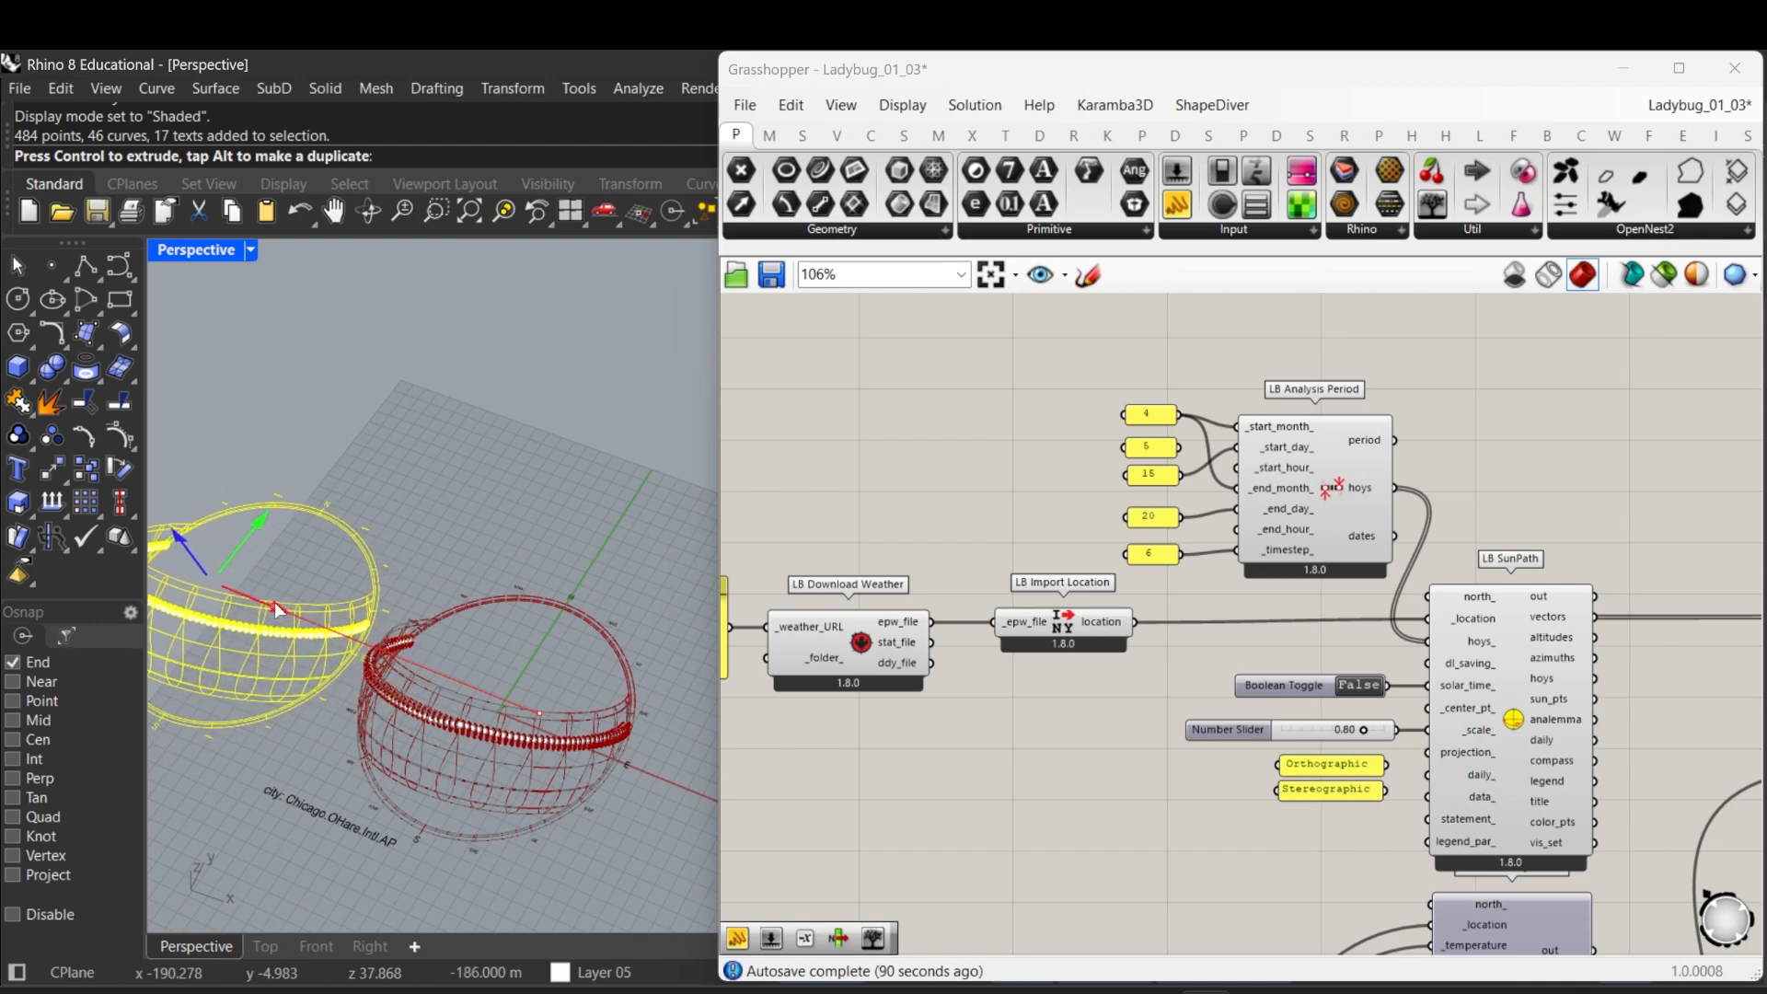
pyautogui.click(504, 456)
# Step: Examine the baked sun path beside the Grasshopper preview from several angles and distances in the Rhino viewport
pyautogui.moveTo(504, 456); pyautogui.dragTo(479, 525, button='right')
pyautogui.scroll(2, 465, 561)
pyautogui.scroll(-2, 447, 598)
pyautogui.moveTo(464, 635); pyautogui.dragTo(433, 662, button='right')
pyautogui.scroll(6, 181, 632)
pyautogui.moveTo(267, 624); pyautogui.dragTo(357, 604, button='right')
pyautogui.scroll(-6, 359, 625)
pyautogui.scroll(4, 372, 603)
pyautogui.scroll(-2, 364, 609)
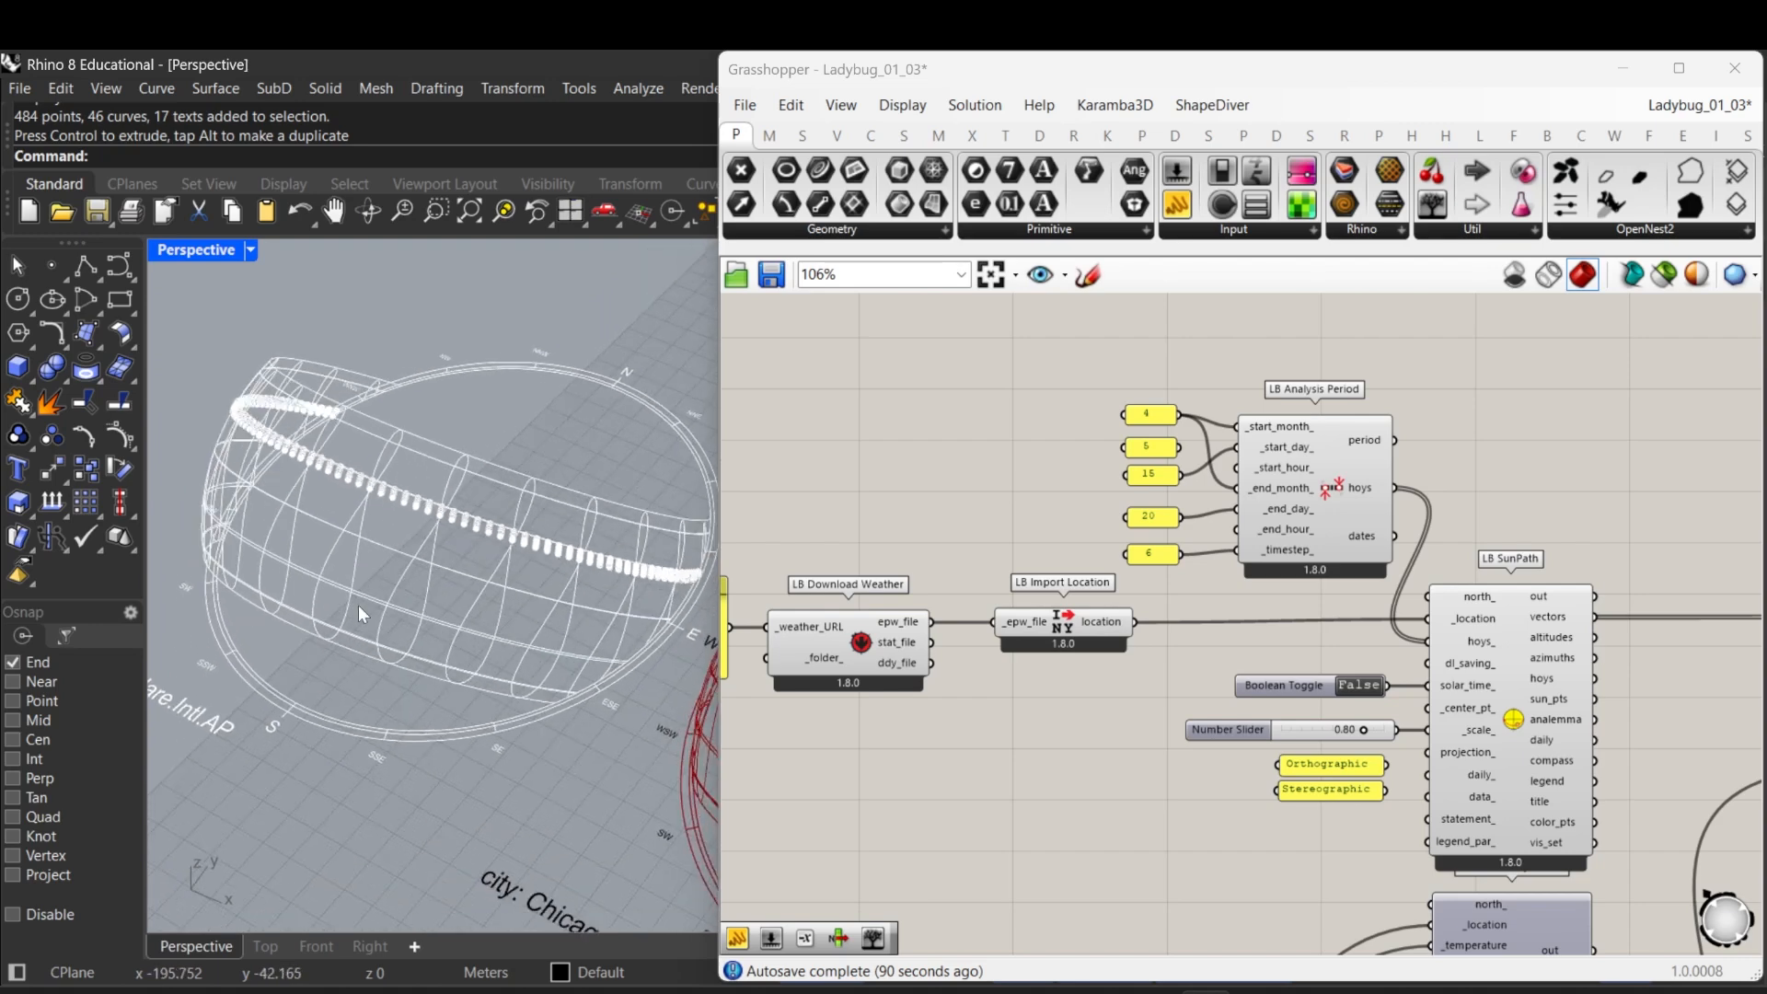
pyautogui.scroll(1, 346, 620)
pyautogui.scroll(-4, 355, 611)
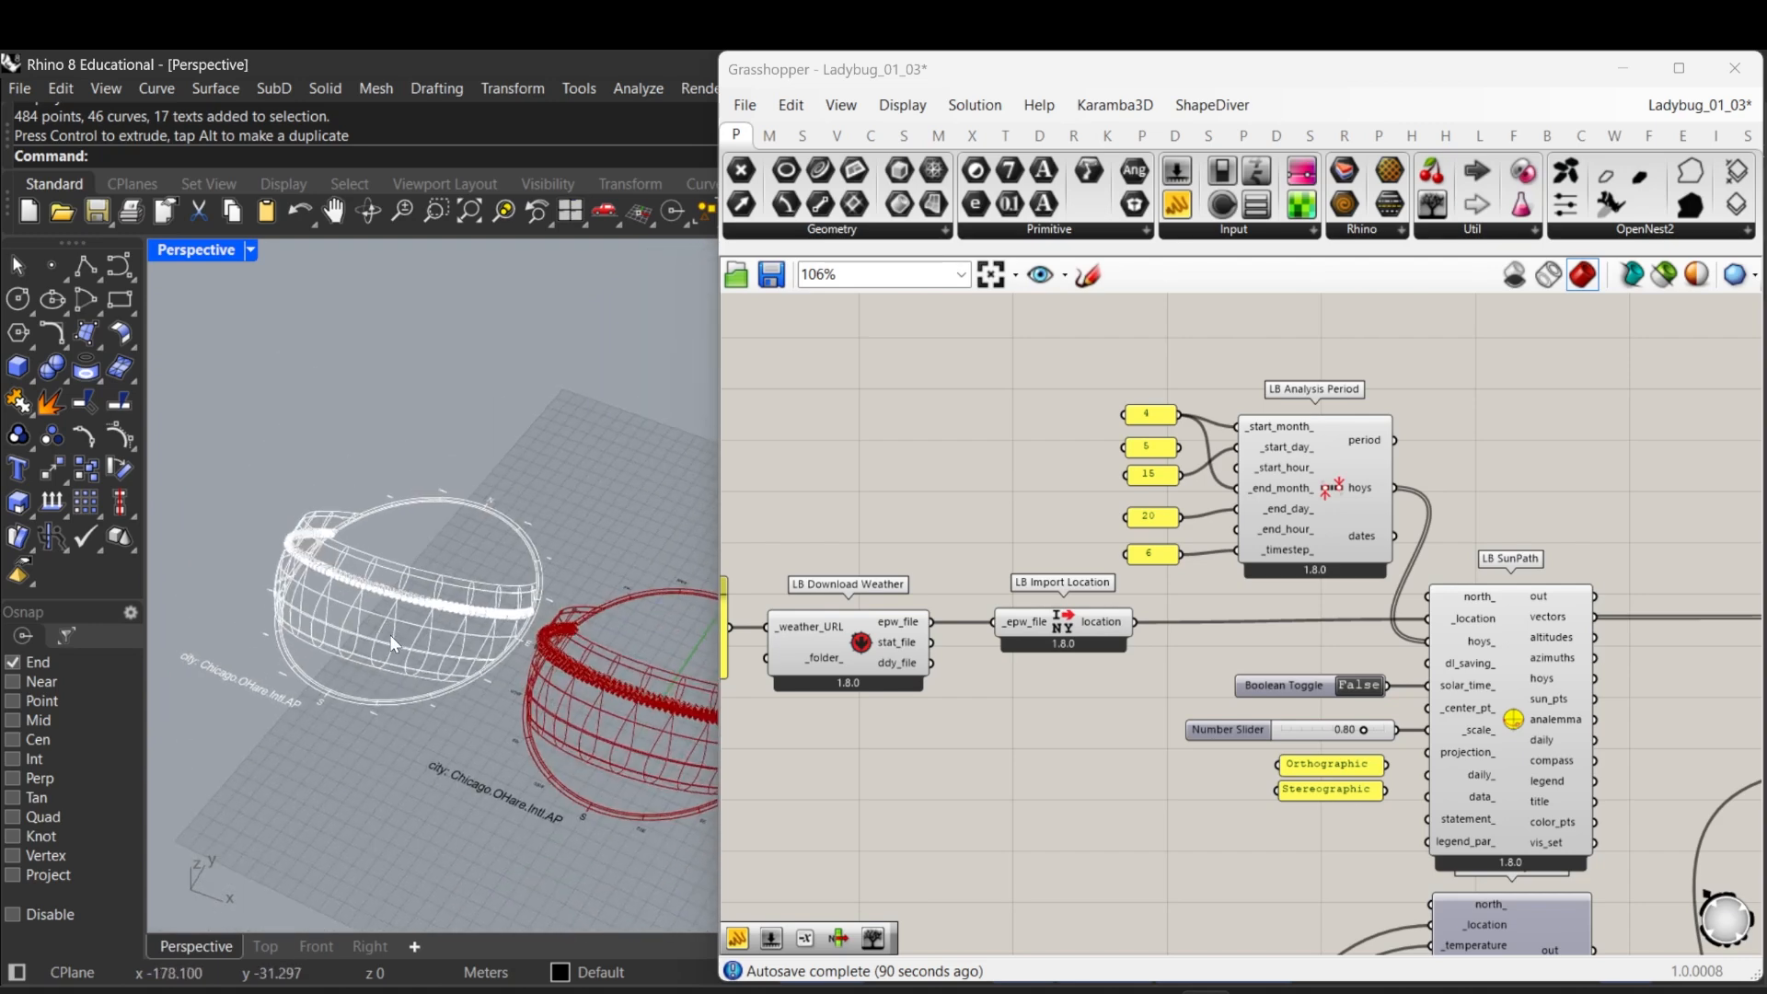